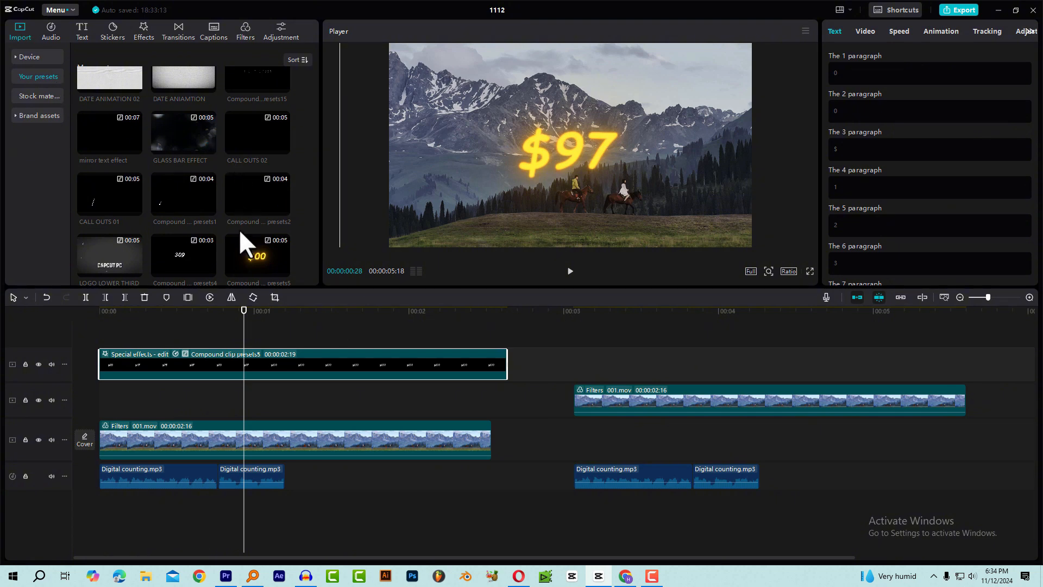
Replace the compound clip on the upper track with the glowing $00 preset at the timeline start and preview its count.
left_click(248, 357)
key("Delete")
left_click_drag(259, 247, 102, 379)
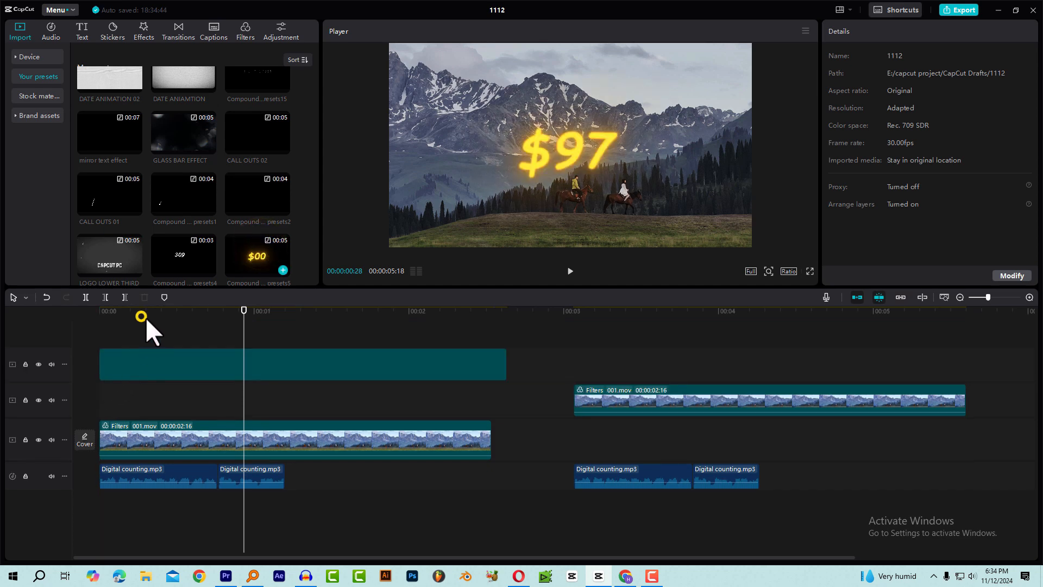
left_click(180, 314)
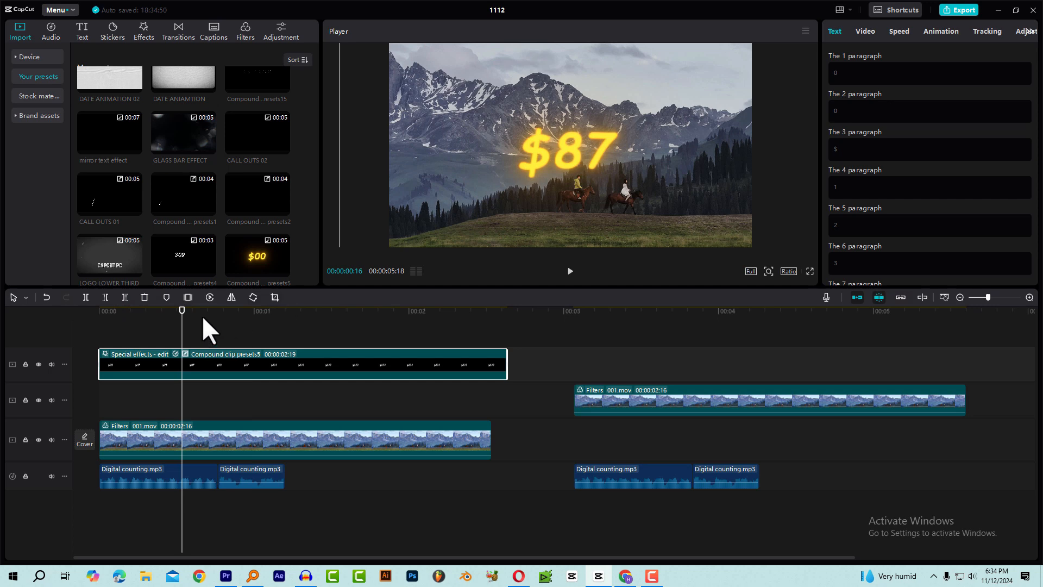
mouse_move(202, 314)
left_mouse_down()
mouse_move(261, 320)
mouse_move(191, 325)
left_mouse_up()
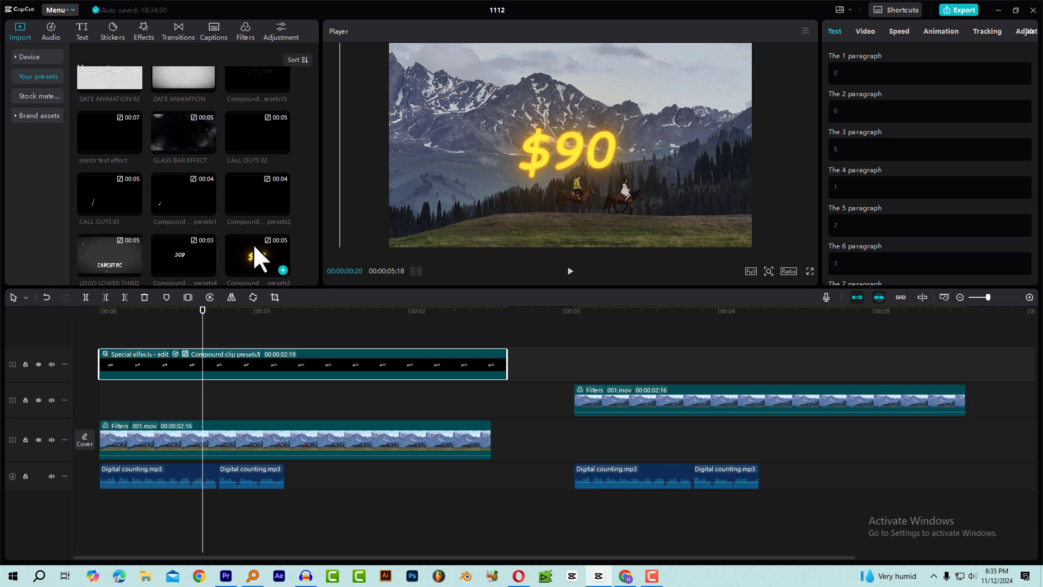
left_click_drag(255, 245, 288, 320)
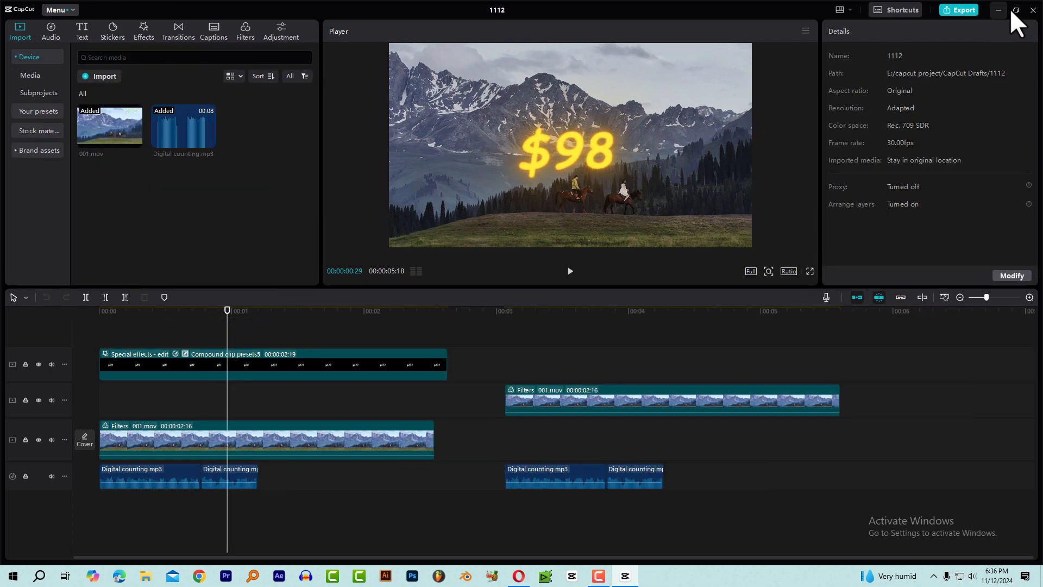
Create a new project and place a default text clip at the start of its timeline.
left_click(1033, 10)
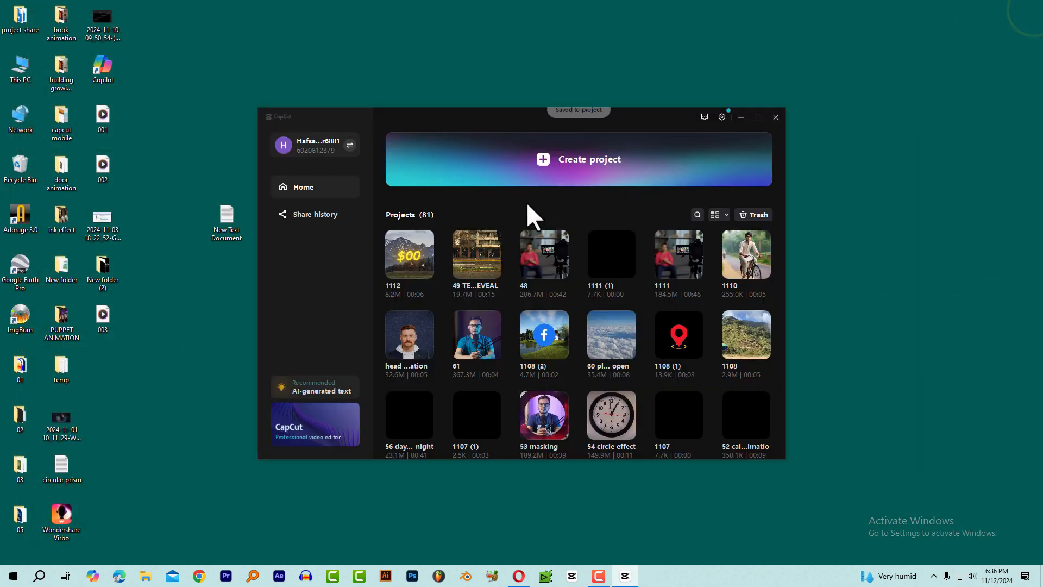
left_click(553, 161)
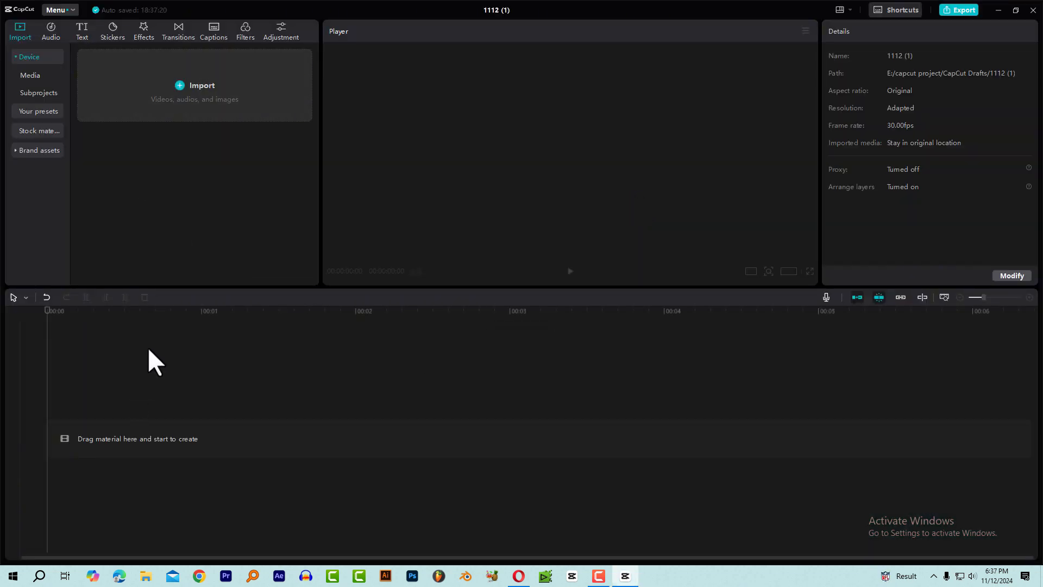
left_click(82, 31)
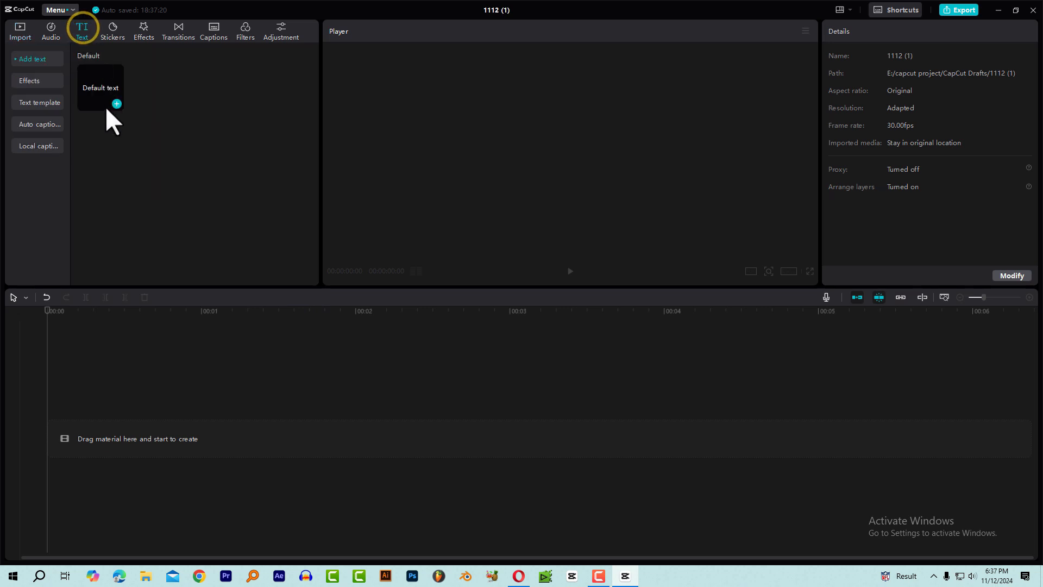
left_click_drag(99, 82, 97, 435)
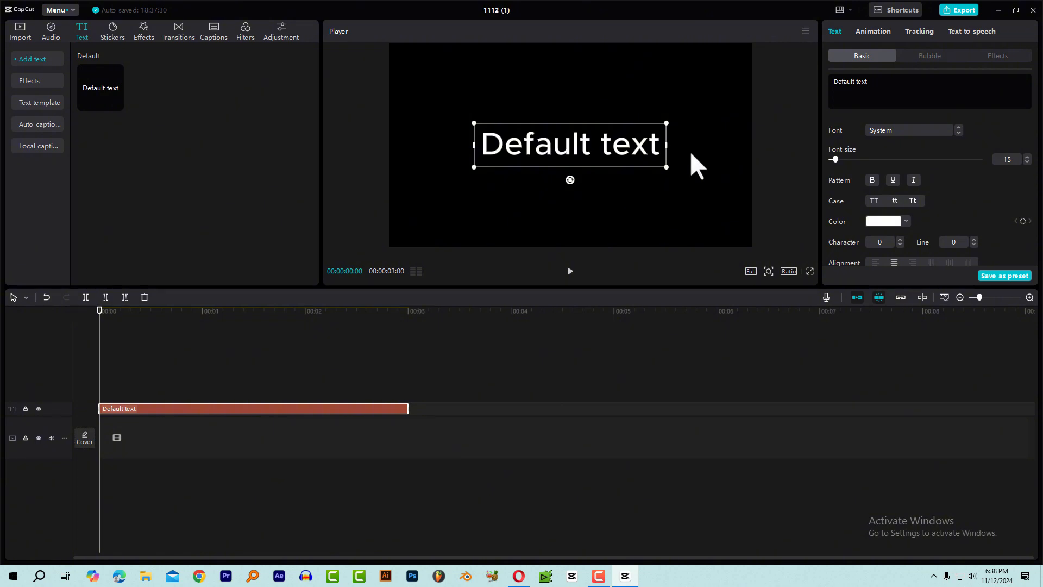
Set the text clip's font to Impact and replace its content with 0.
left_click(908, 133)
left_click(904, 194)
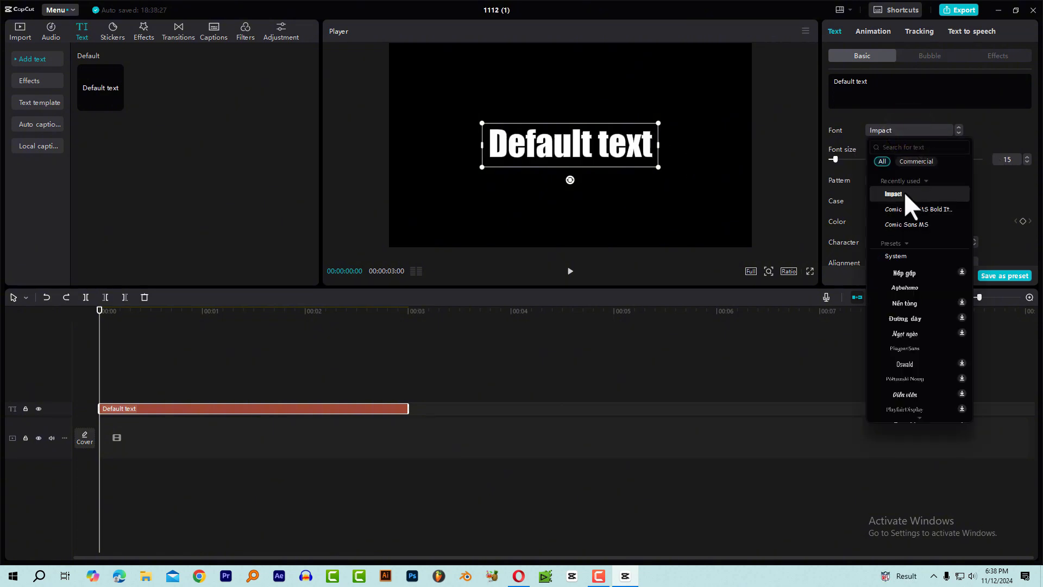
left_click(904, 194)
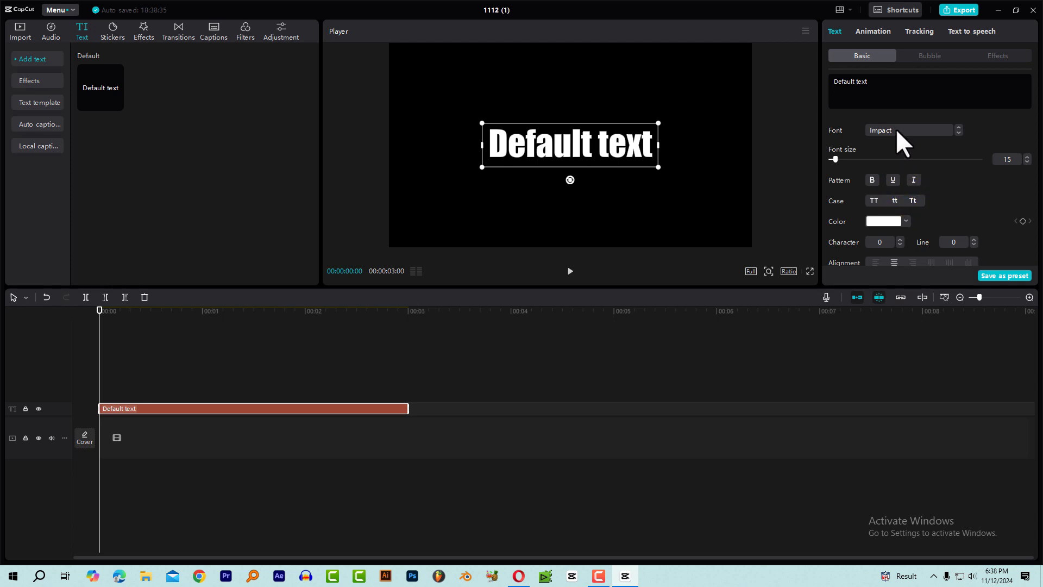
left_click_drag(883, 82, 818, 81)
type("0")
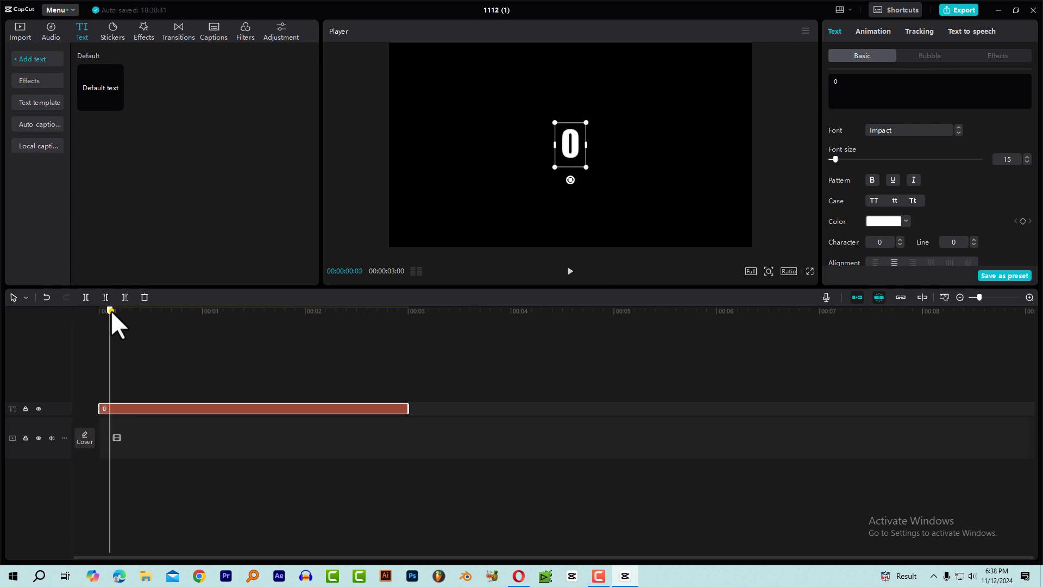
Step the playhead along the text clip by 10 frames and by single frames, and return it to the start.
left_click(111, 311)
scroll(280, 357, "up", 2)
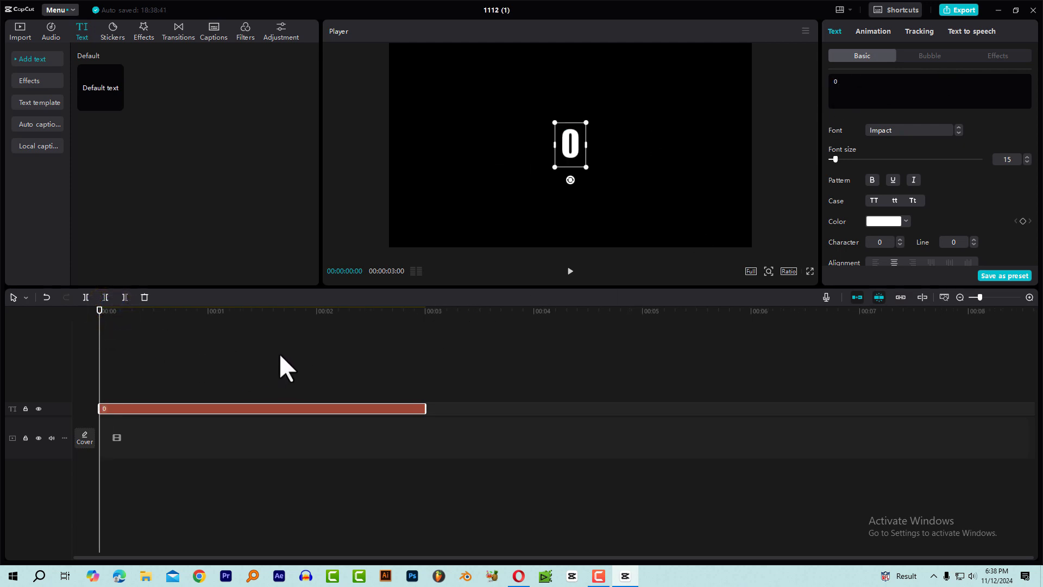
scroll(285, 353, "up", 1)
scroll(286, 378, "up", 4)
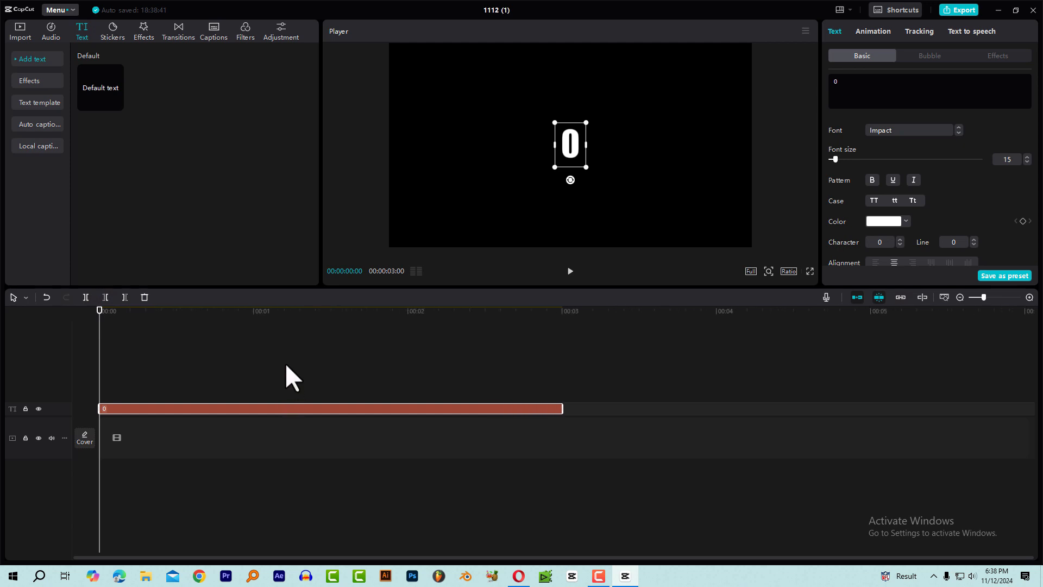
scroll(240, 359, "up", 1)
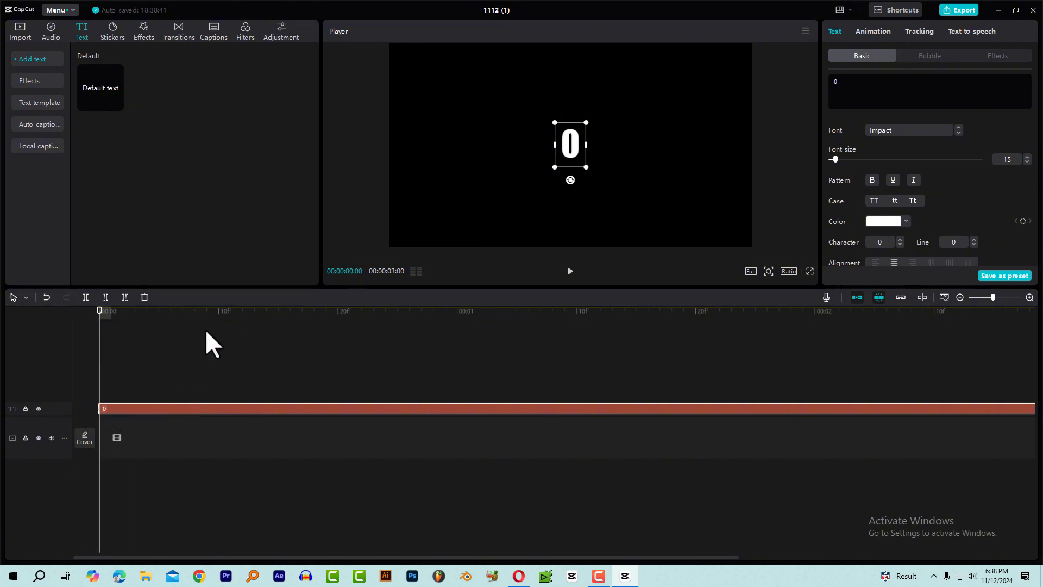
left_click_drag(100, 322, 77, 340)
left_click(118, 311)
left_click(104, 311)
key("shift+Right")
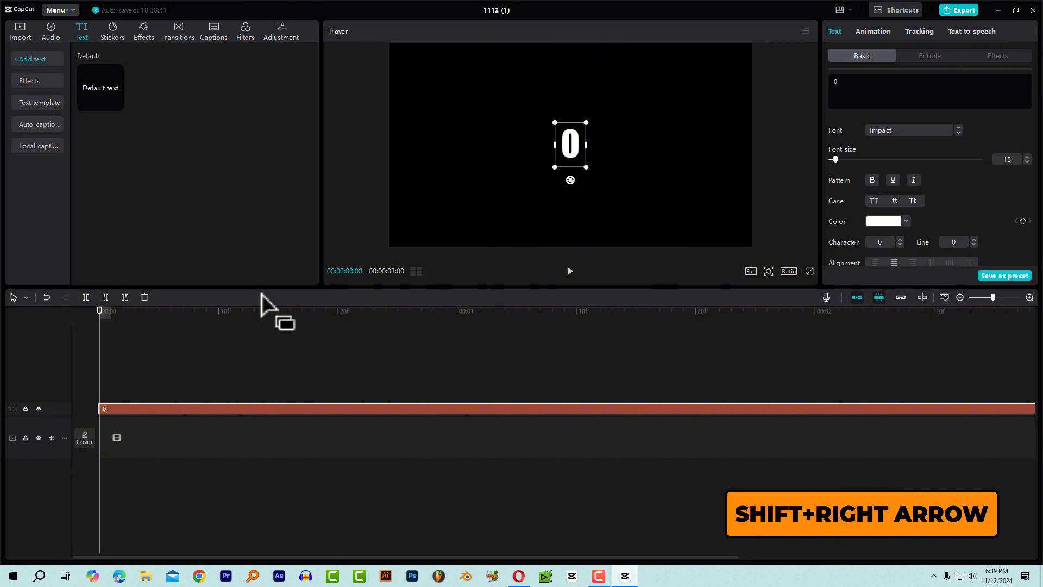
key("shift+Right")
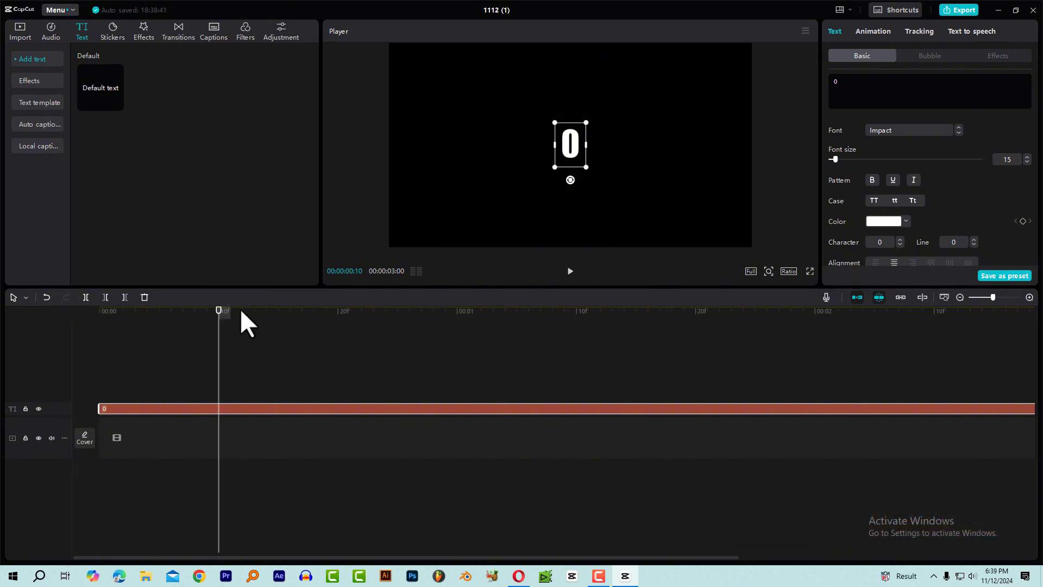
left_click_drag(219, 311, 53, 326)
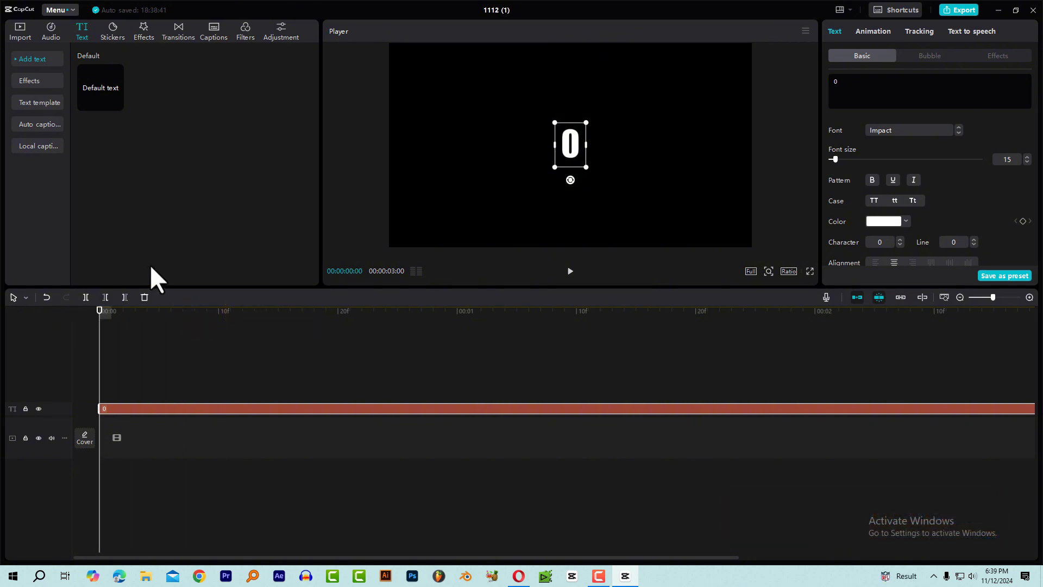
key("Right")
key("Right")
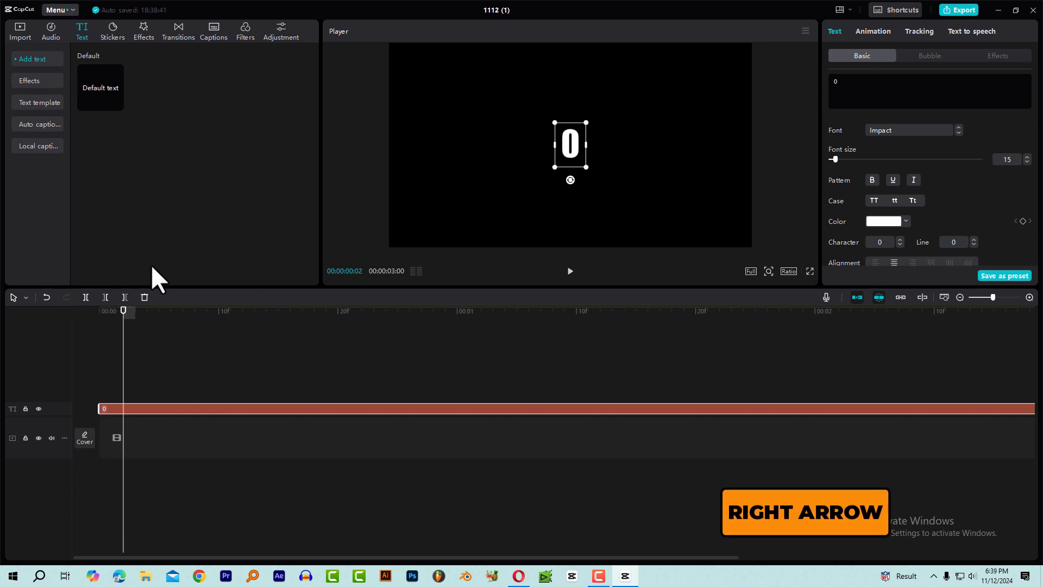
key("Left")
key("Left")
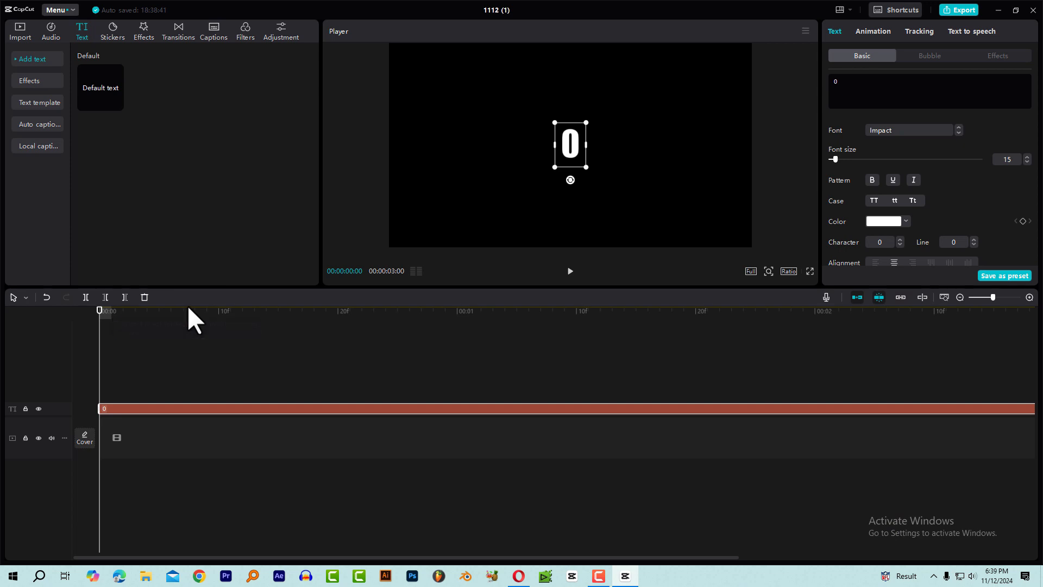
Trim the end of the text clip at frame 10 so it lasts 10 frames.
key("shift+Right")
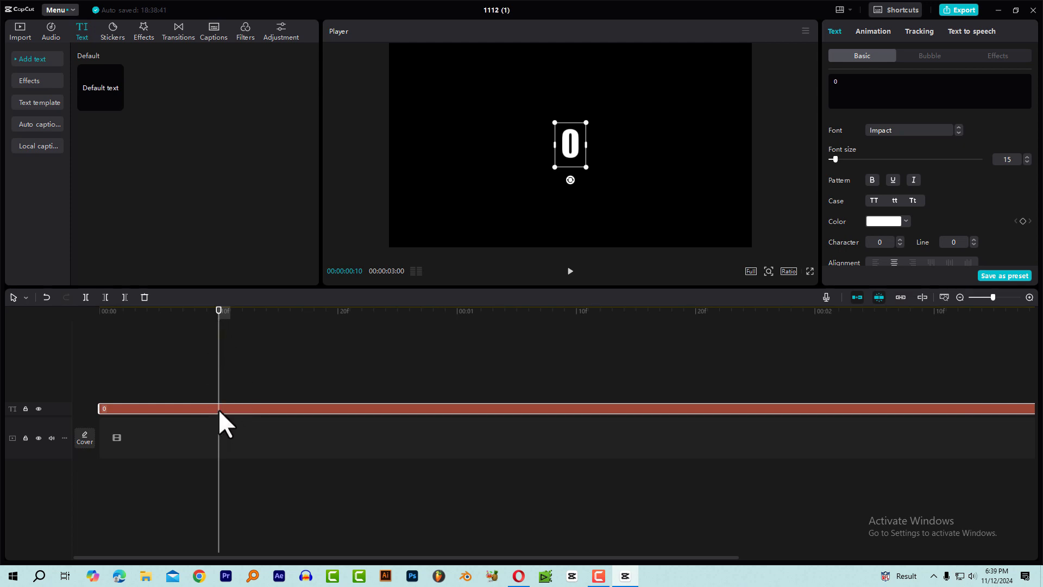
key("w")
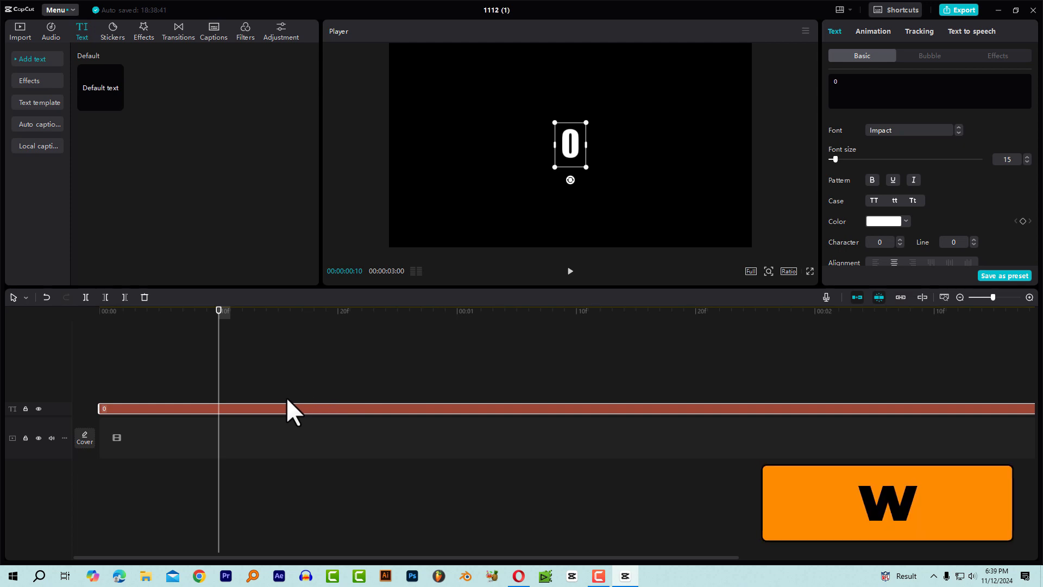
left_click(184, 330)
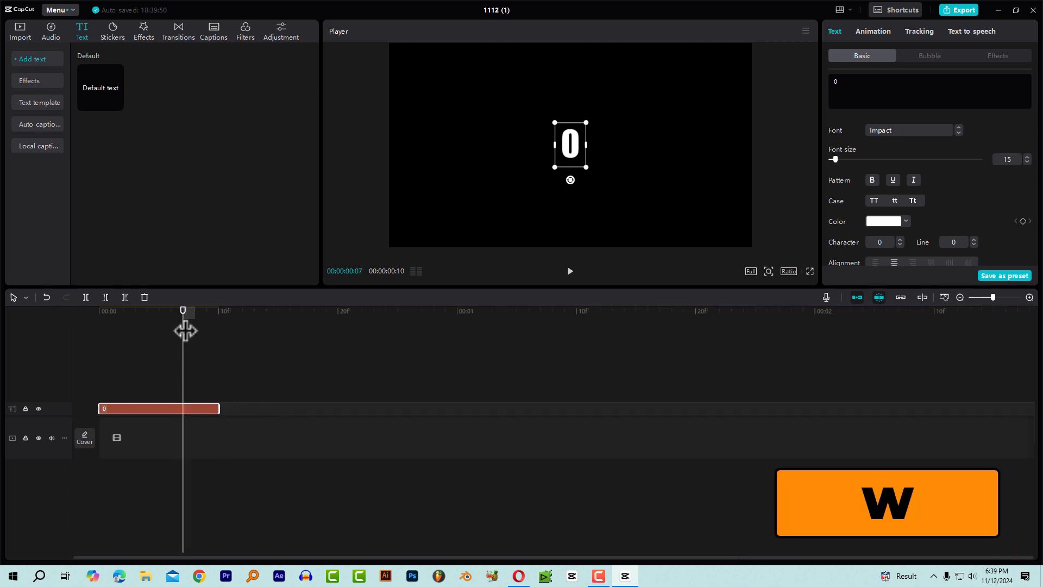
left_click_drag(154, 316, 98, 328)
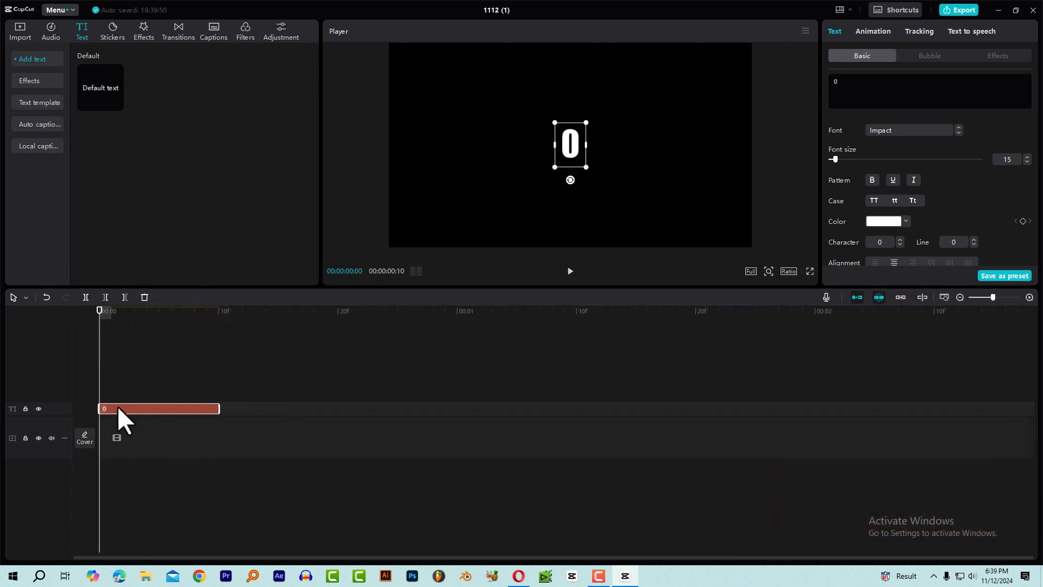
Copy the 10-frame text clip and paste a duplicate directly after it at frame 10.
left_click(221, 314)
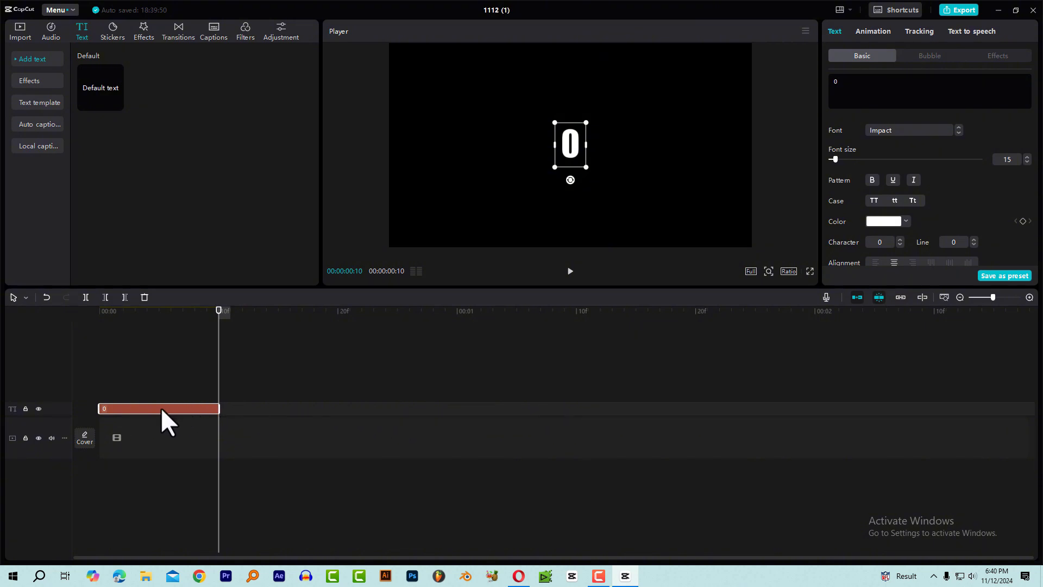
scroll(405, 394, "down", 10)
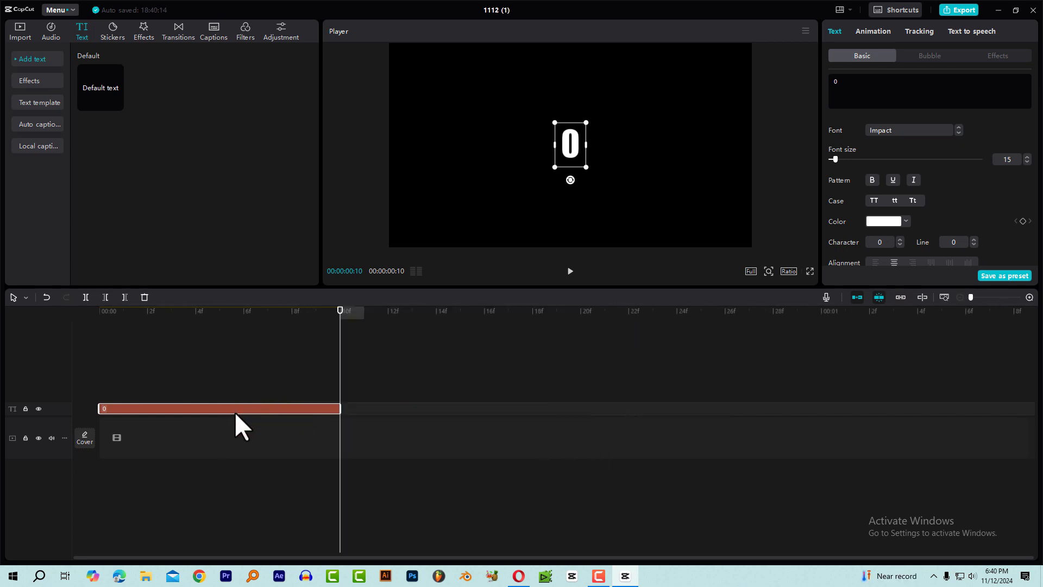
key("ctrl+c")
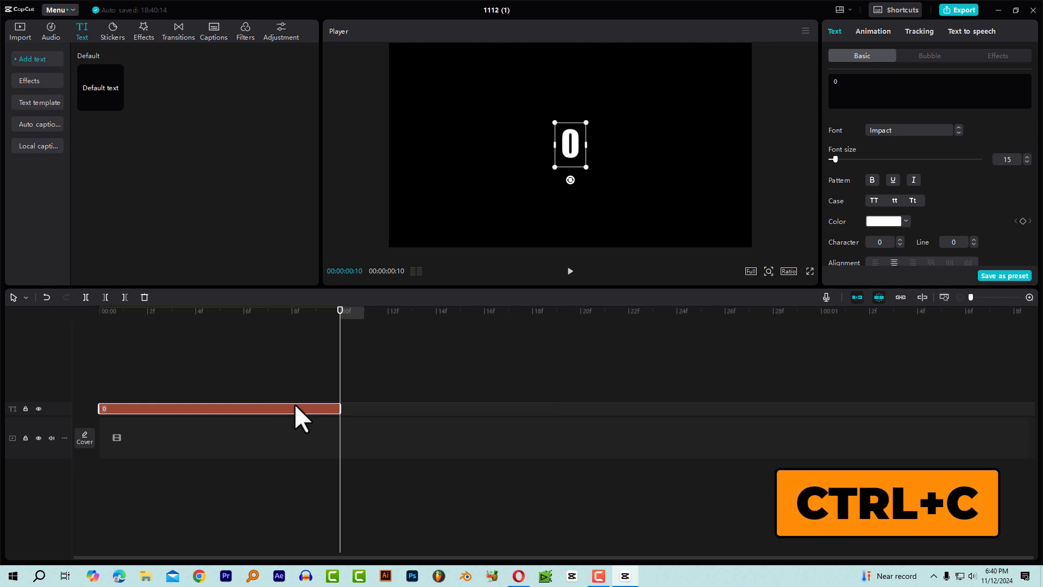
key("ctrl+v")
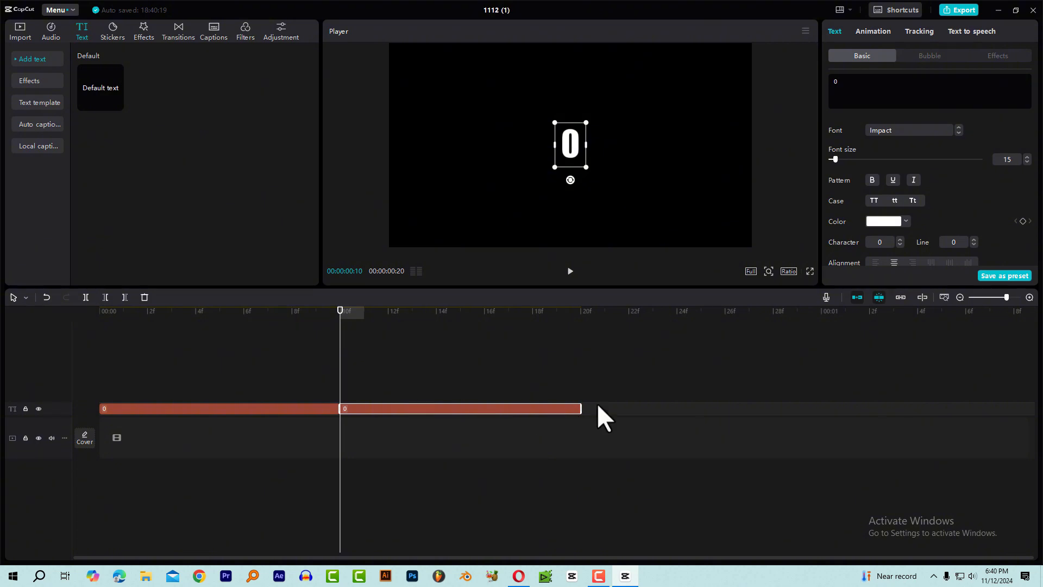
Paste copies of the 10-frame 0 clip end to end until the row of text clips reaches 00:00:02:10.
left_click_drag(416, 315, 344, 330)
key("Down")
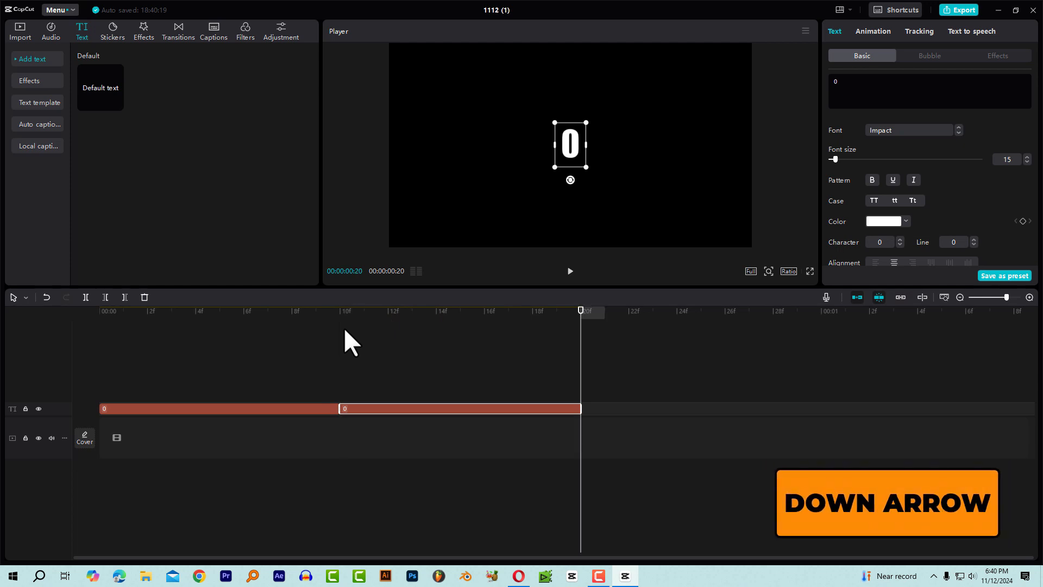
key("ctrl+v")
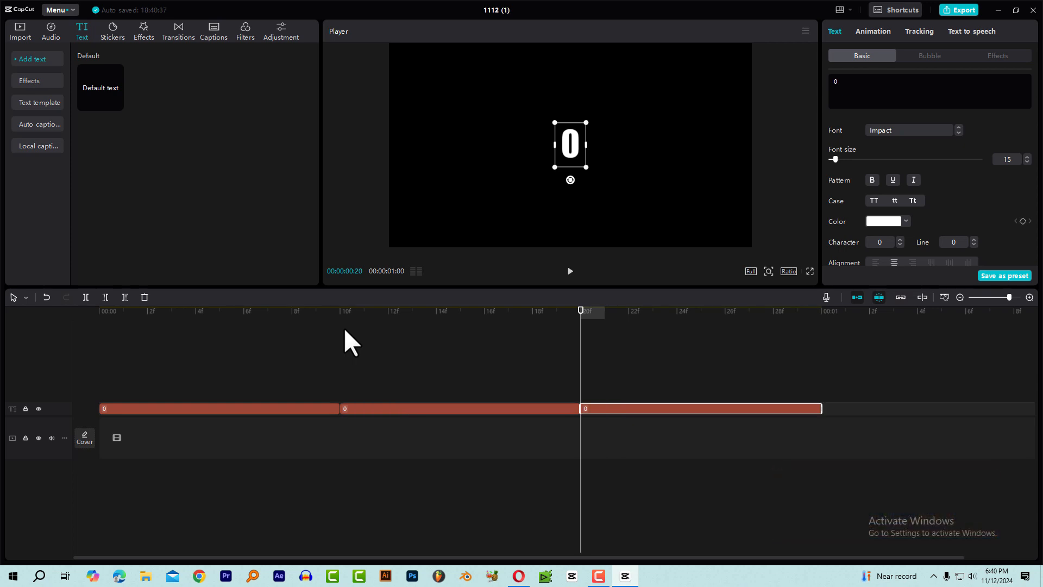
key("Down")
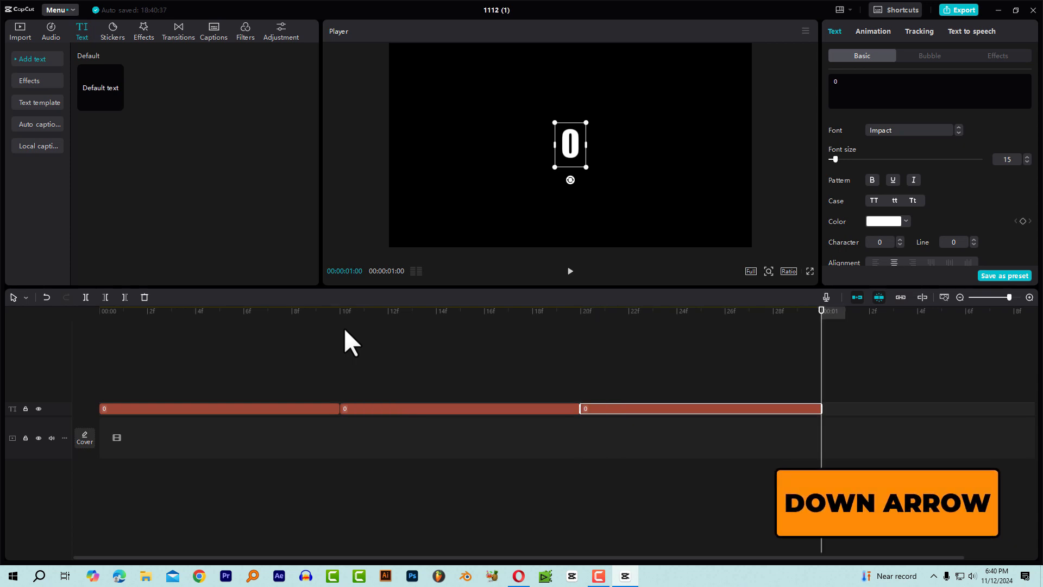
key("ctrl+v")
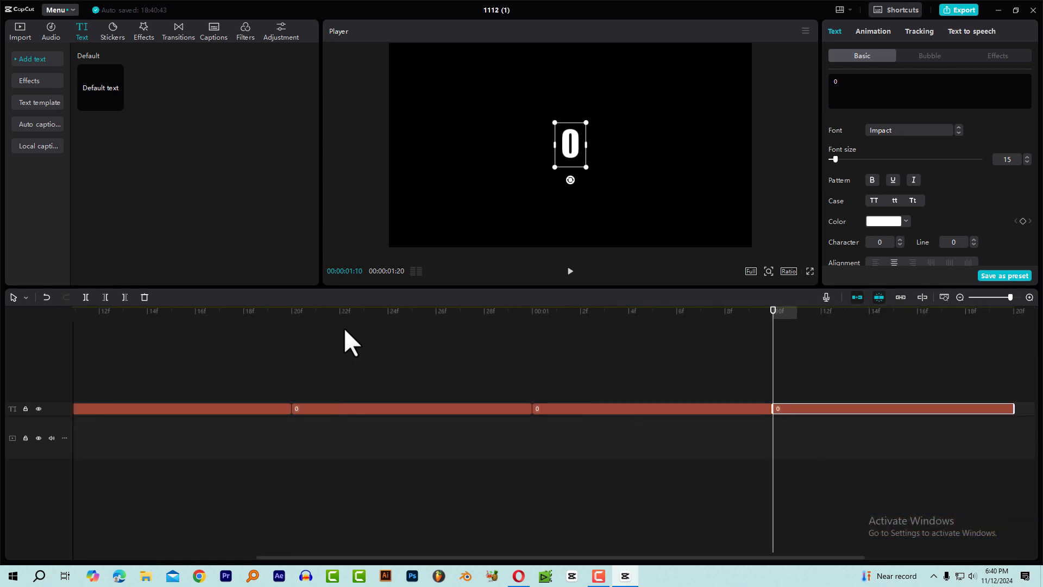
key("Down")
key("ctrl+v")
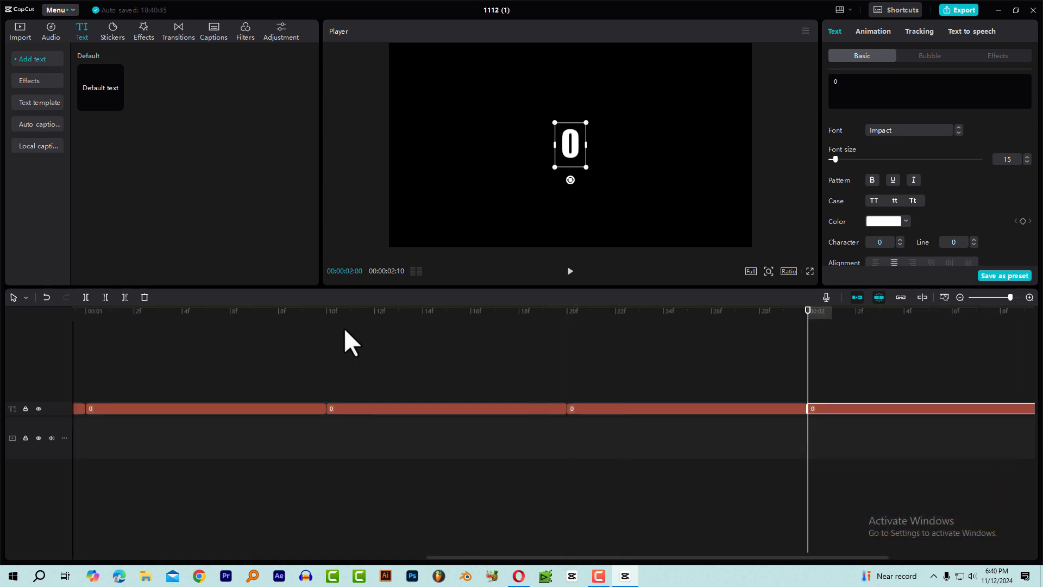
Append three more copies of the 0 clip end to end, completing a row of ten clips up to 00:00:03:10.
scroll(398, 429, "down", 5)
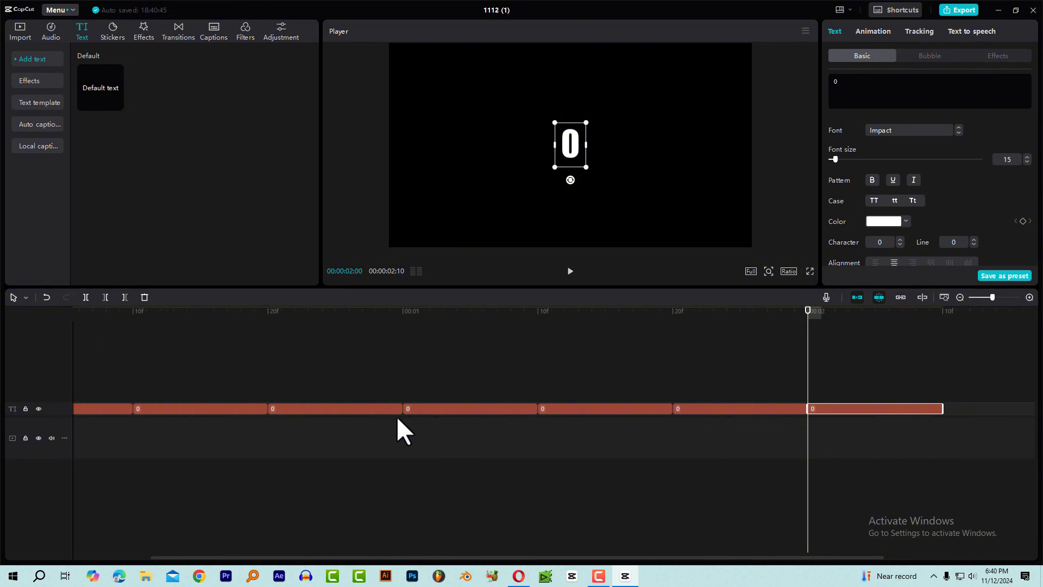
left_click_drag(990, 297, 971, 298)
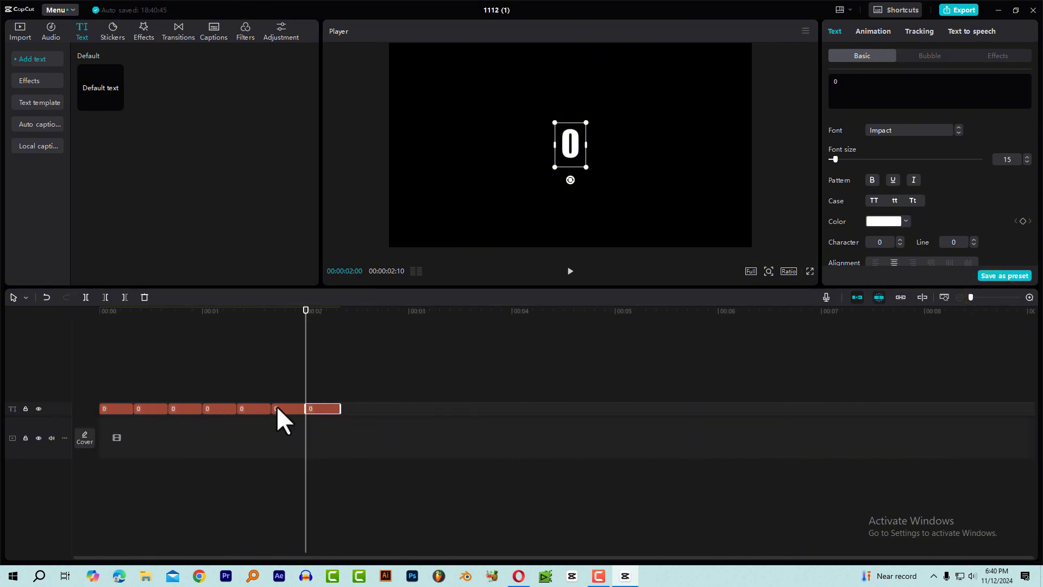
key("Down")
key("ctrl+v")
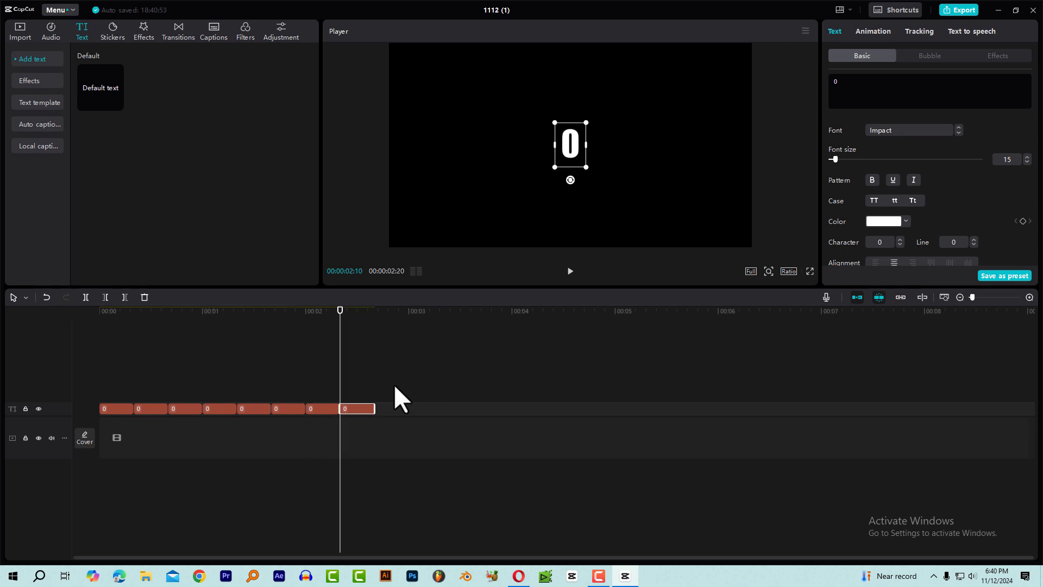
key("Down")
key("ctrl+v")
key("Down")
key("ctrl+v")
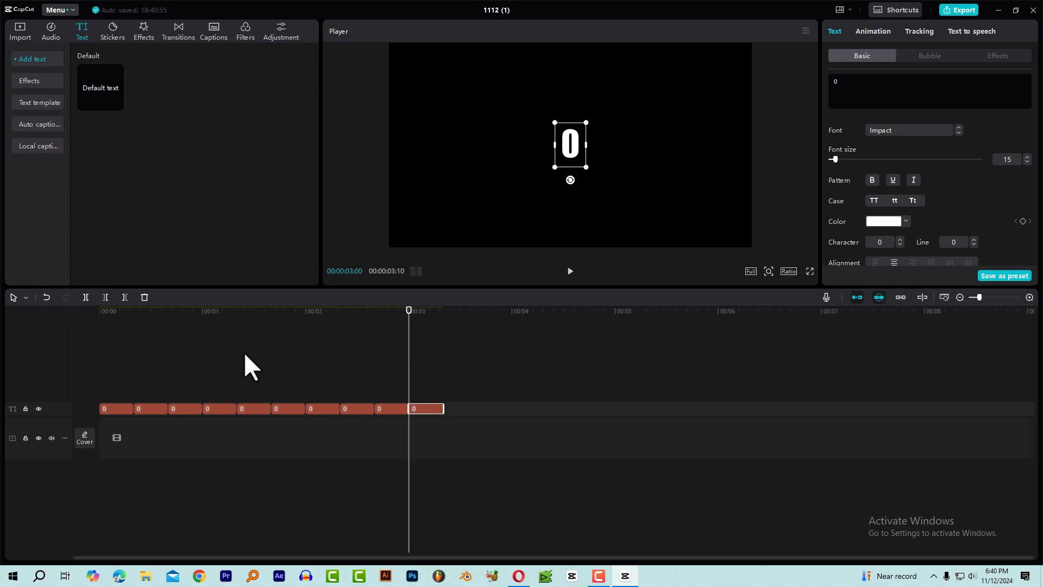
Replace the text of the second clip in the row with 1.
left_click(138, 321)
left_click(125, 321)
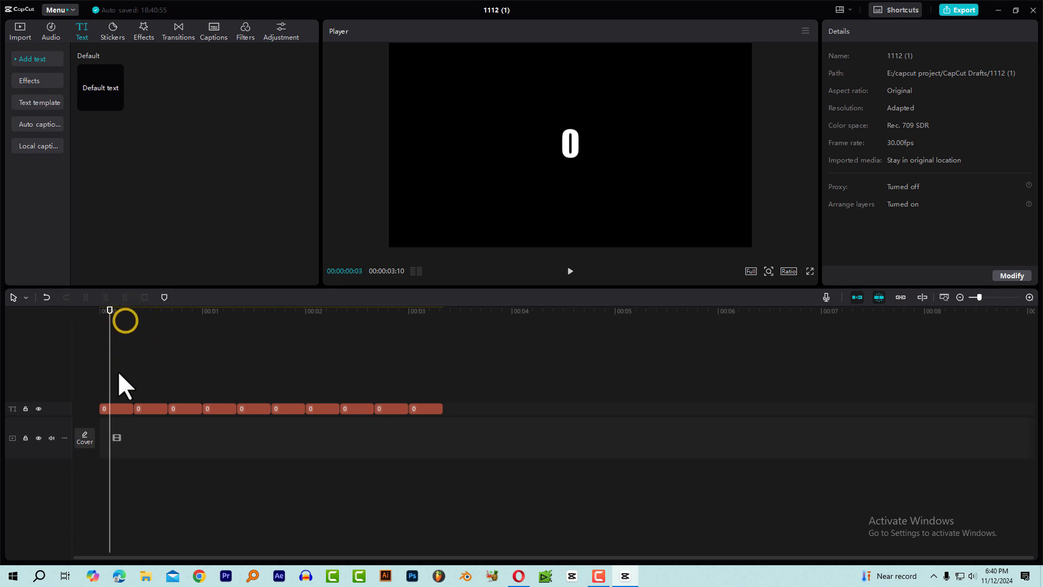
left_click(113, 404)
left_click(139, 314)
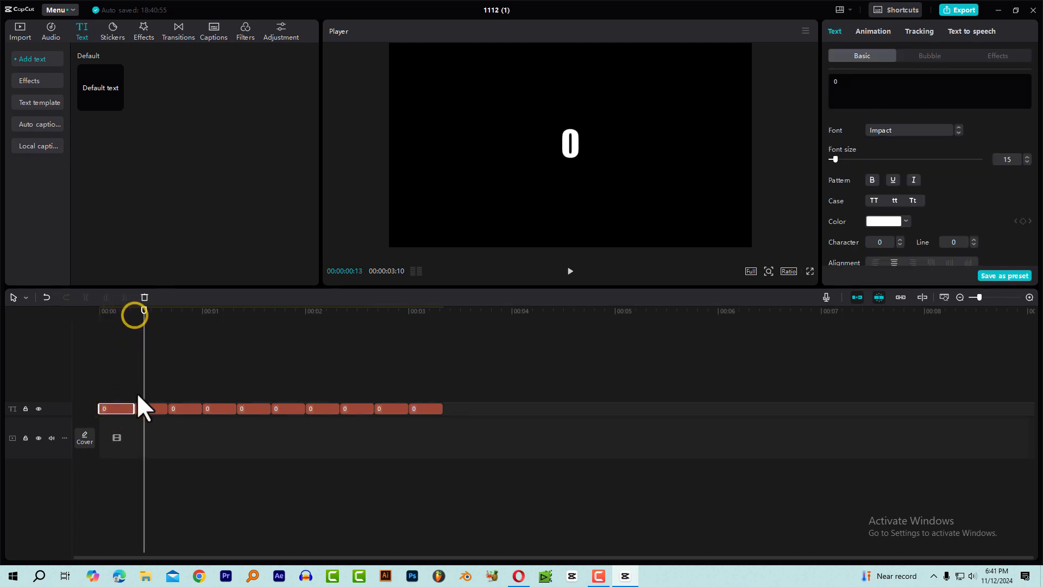
left_click(142, 405)
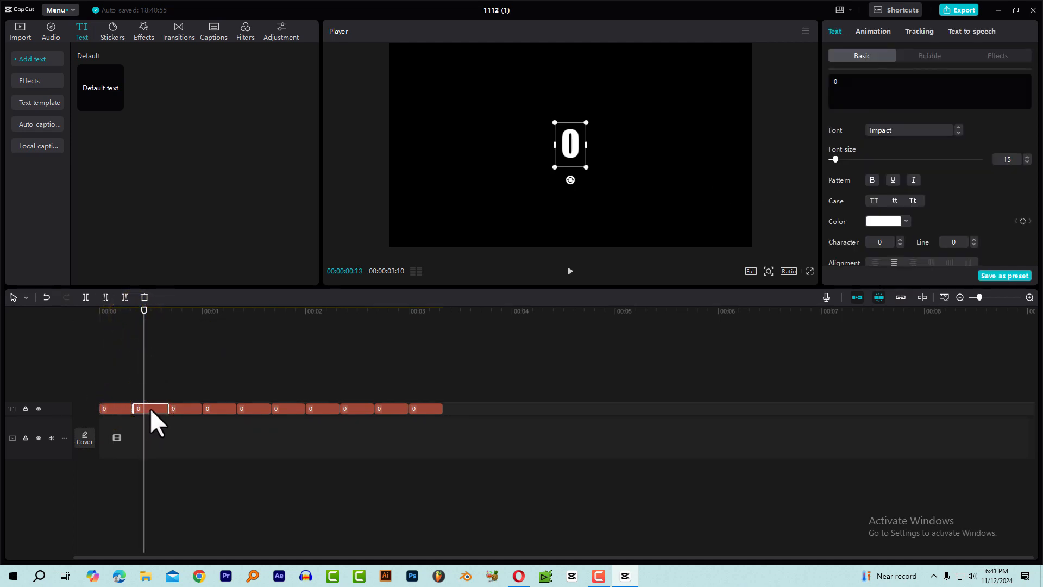
left_click(853, 89)
key("BackSpace")
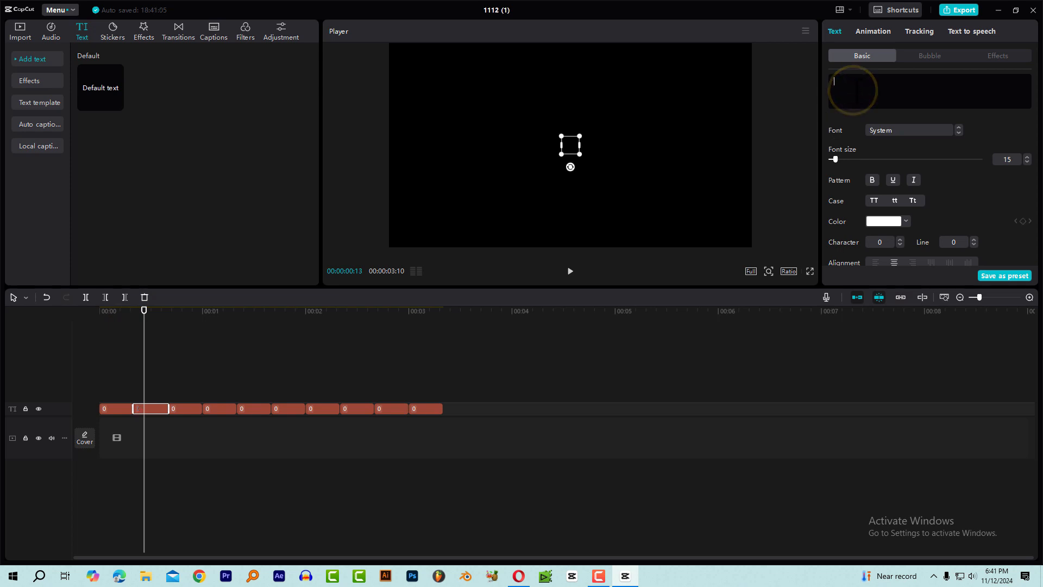
type("1")
Replace the text of the third clip in the row with 2.
left_click(185, 322)
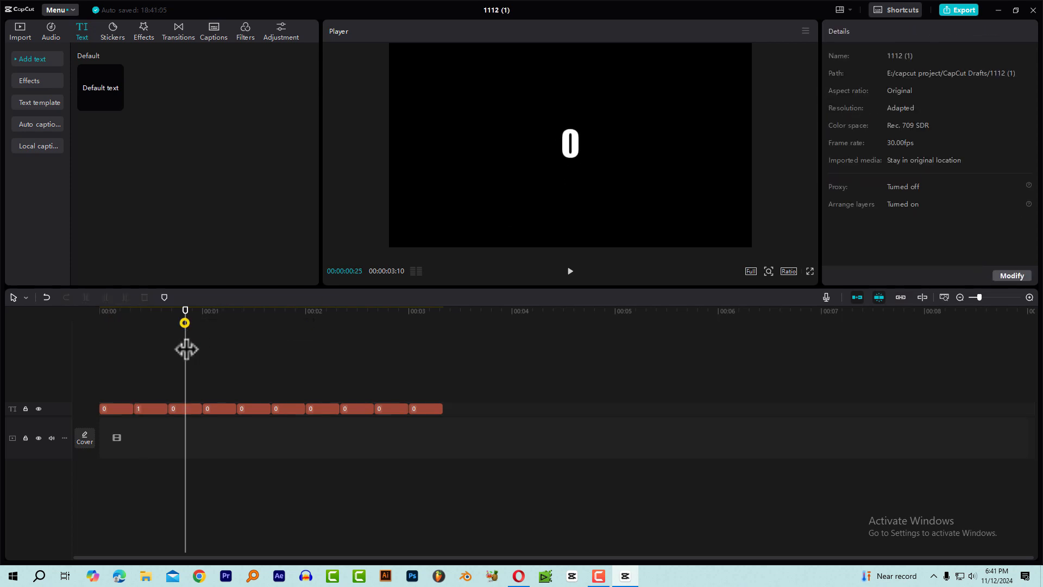
left_click(188, 408)
left_click(897, 93)
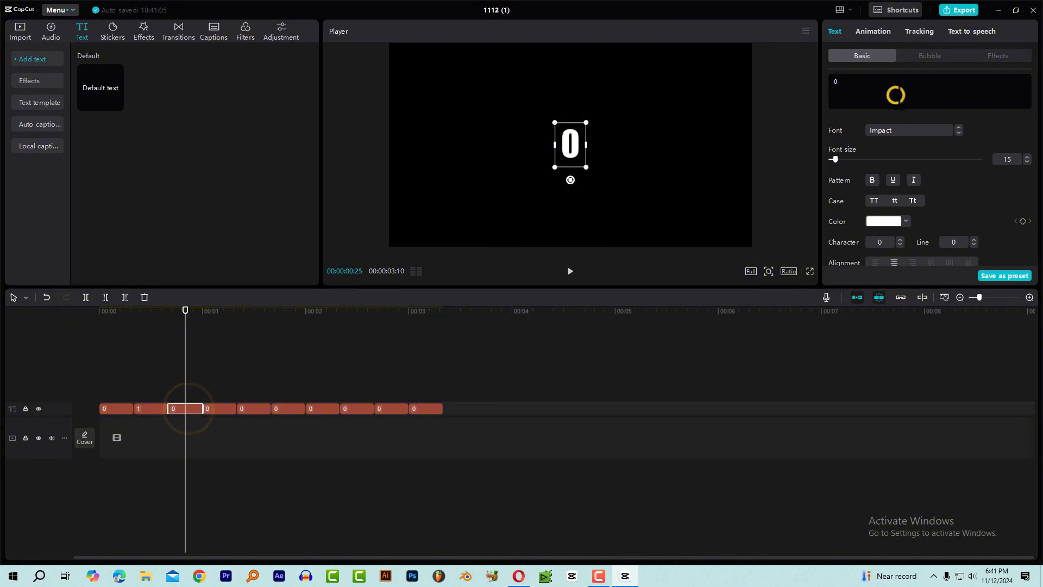
key("BackSpace")
type("2")
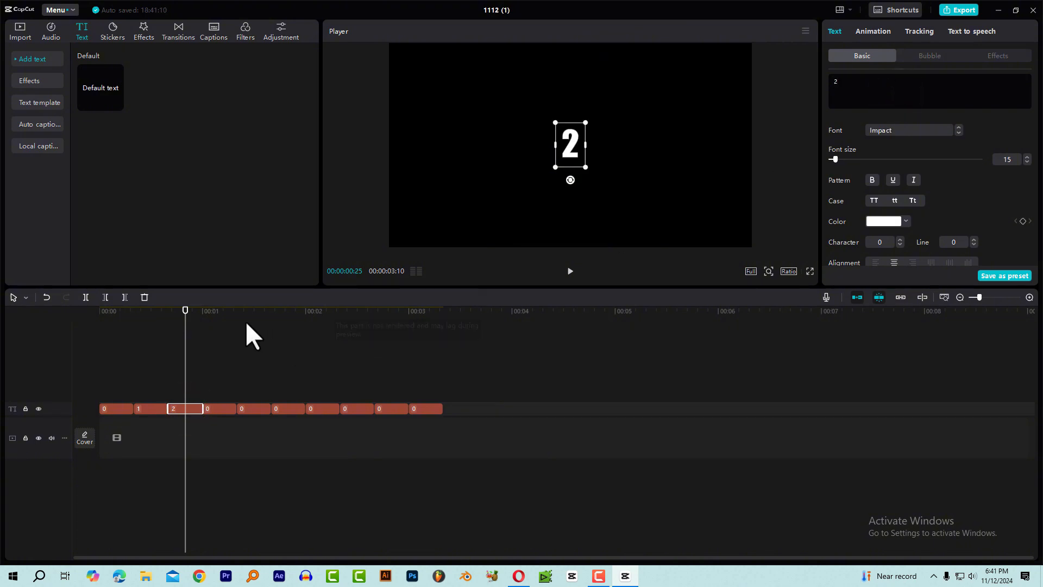
Replace the text of the fourth clip in the row with 3.
left_click(213, 312)
left_click(219, 408)
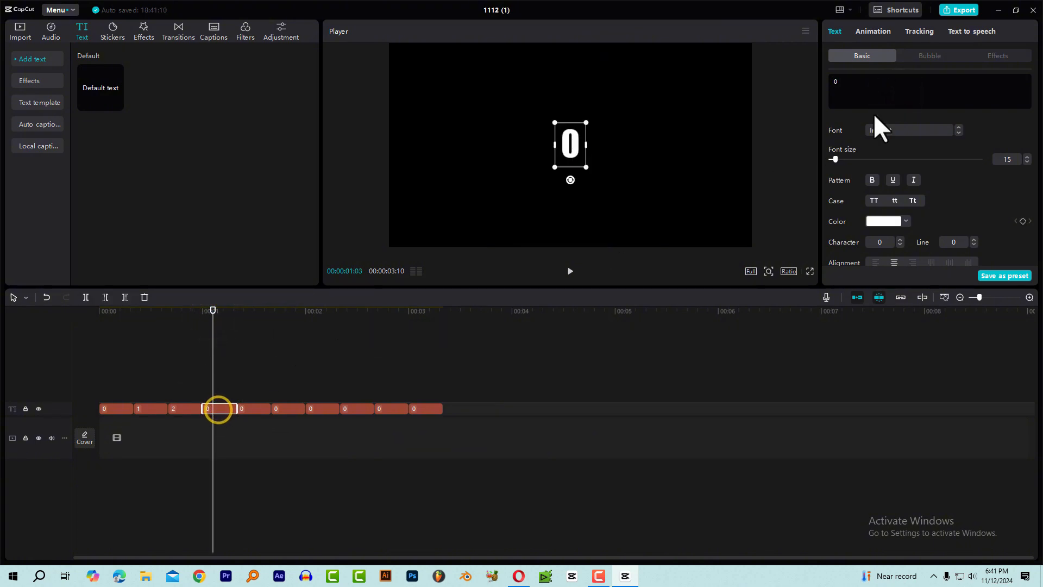
left_click(880, 76)
key("BackSpace")
type("3")
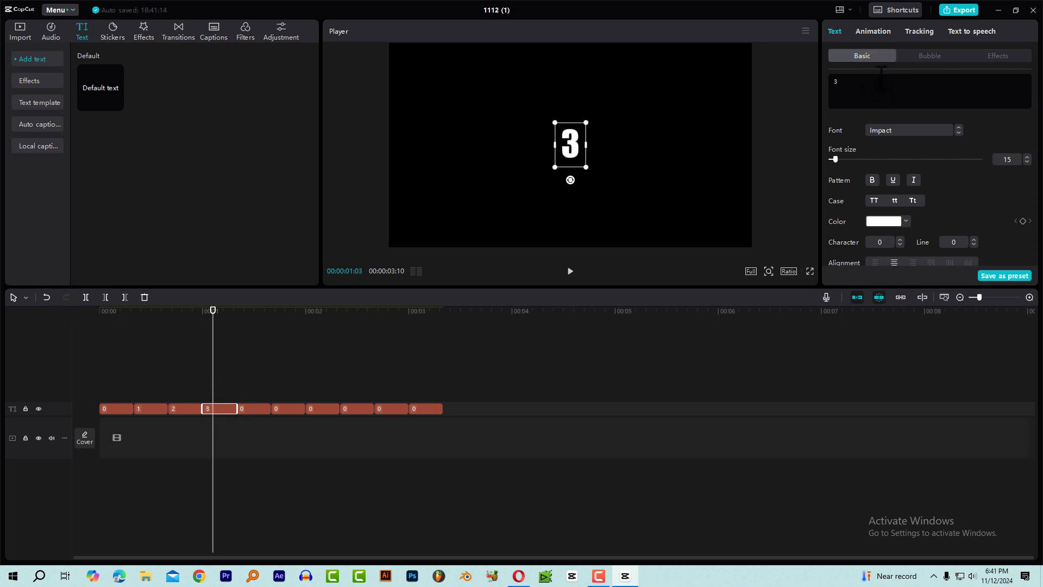
Replace the text of the fifth clip in the row with 4.
left_click(248, 313)
left_click(254, 407)
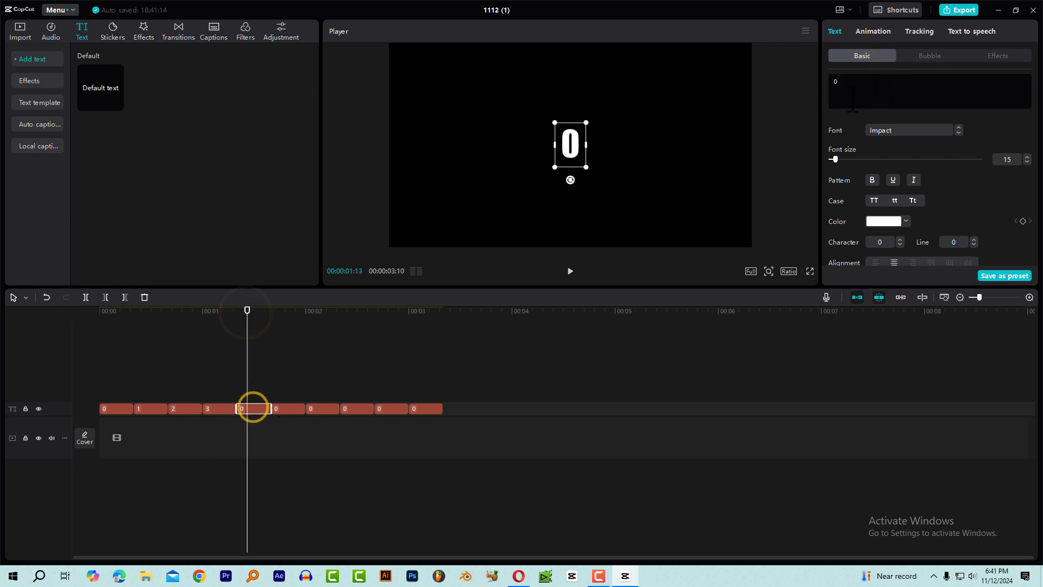
left_click(850, 96)
key("BackSpace")
type("4")
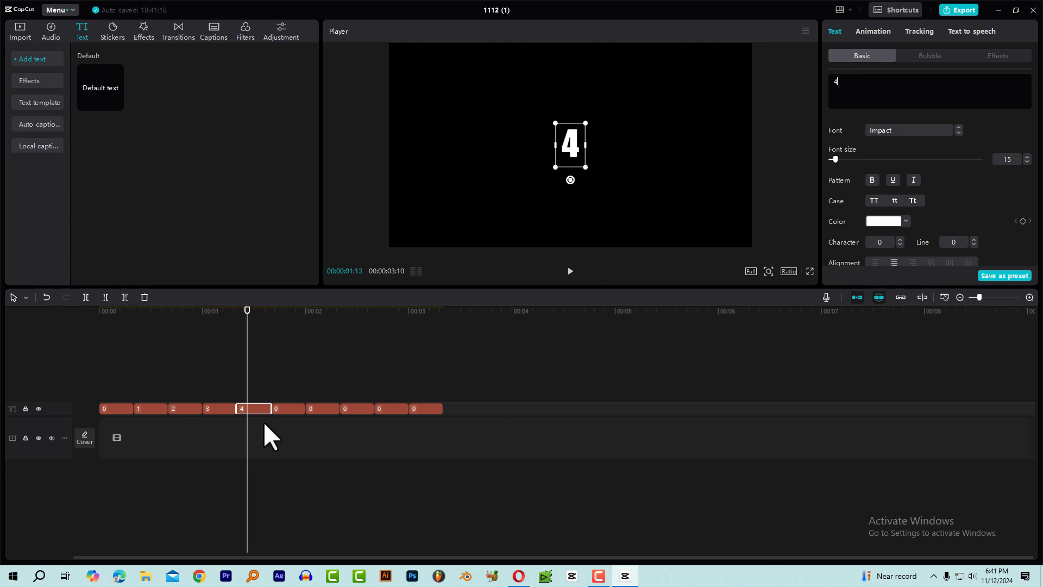
Replace the text of the sixth clip with 5 and the text of the seventh clip with 6.
left_click(278, 409)
left_click(858, 85)
key("BackSpace")
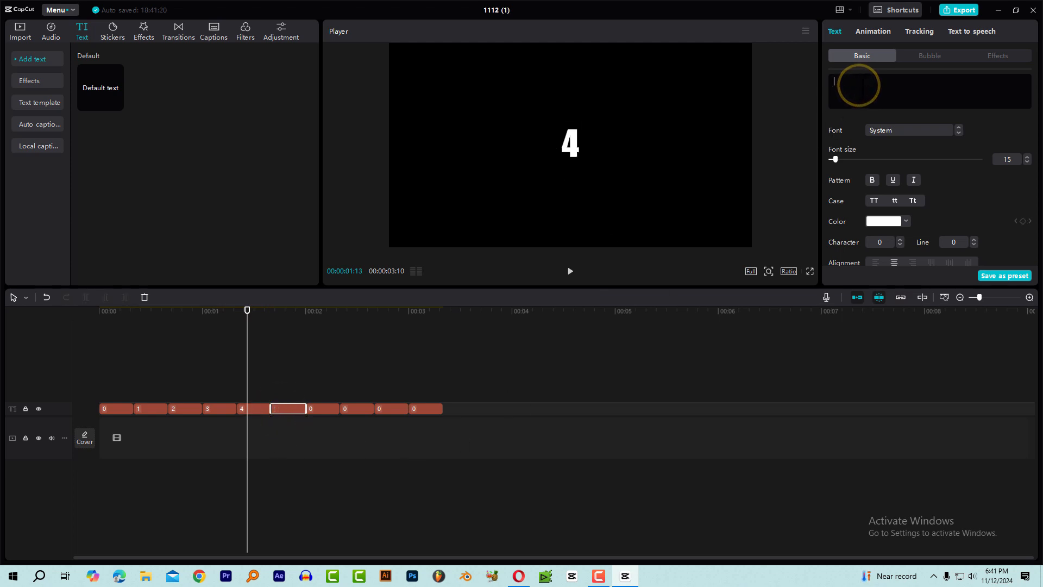
type("5")
left_click(318, 408)
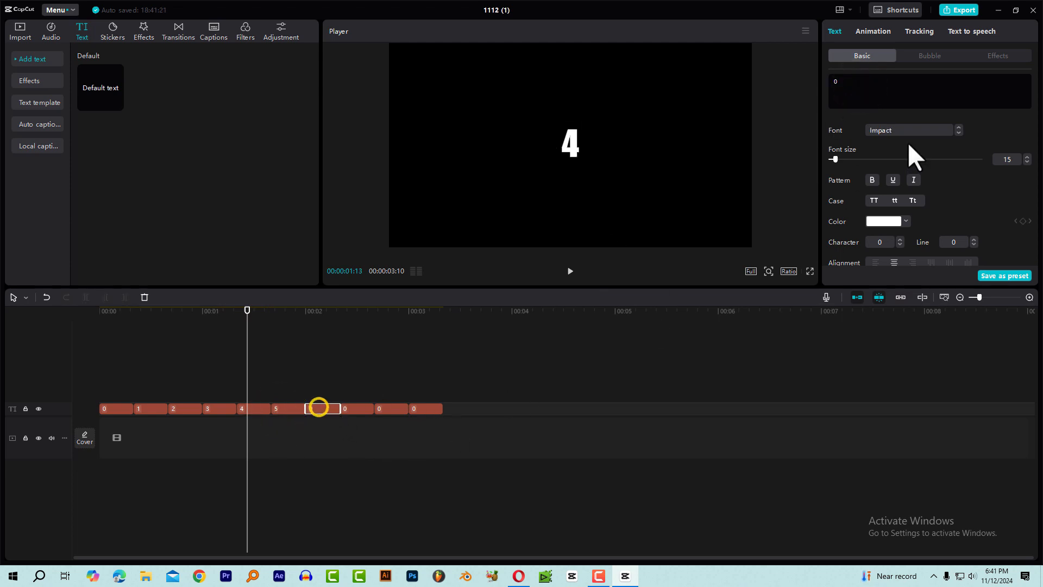
left_click(874, 98)
key("BackSpace")
type("6")
Replace the text of the eighth clip with 7 and the text of the ninth clip with 8.
left_click(350, 408)
left_click(864, 77)
key("BackSpace")
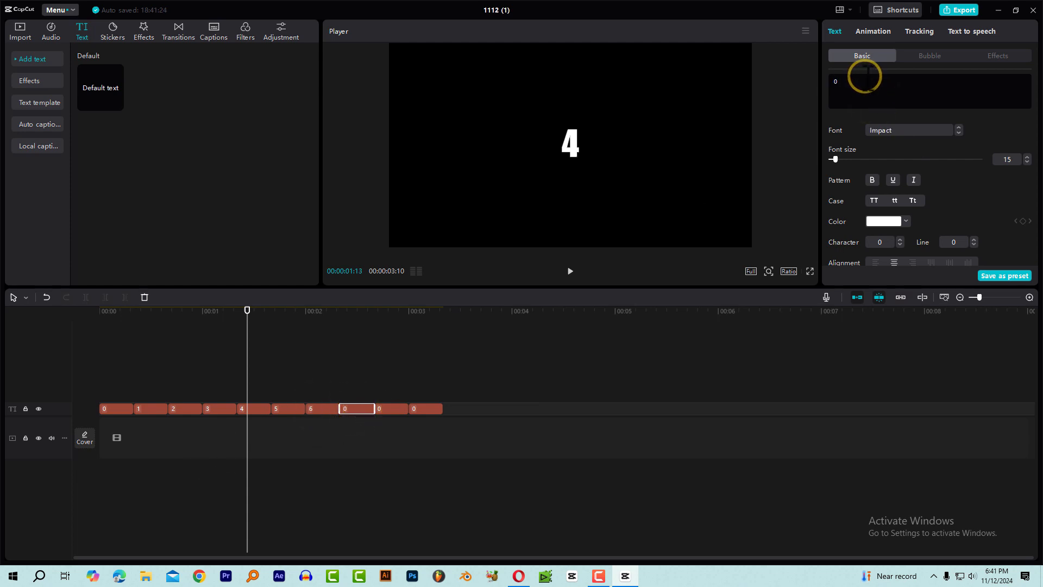
type("7")
left_click(387, 408)
left_click(885, 89)
key("BackSpace")
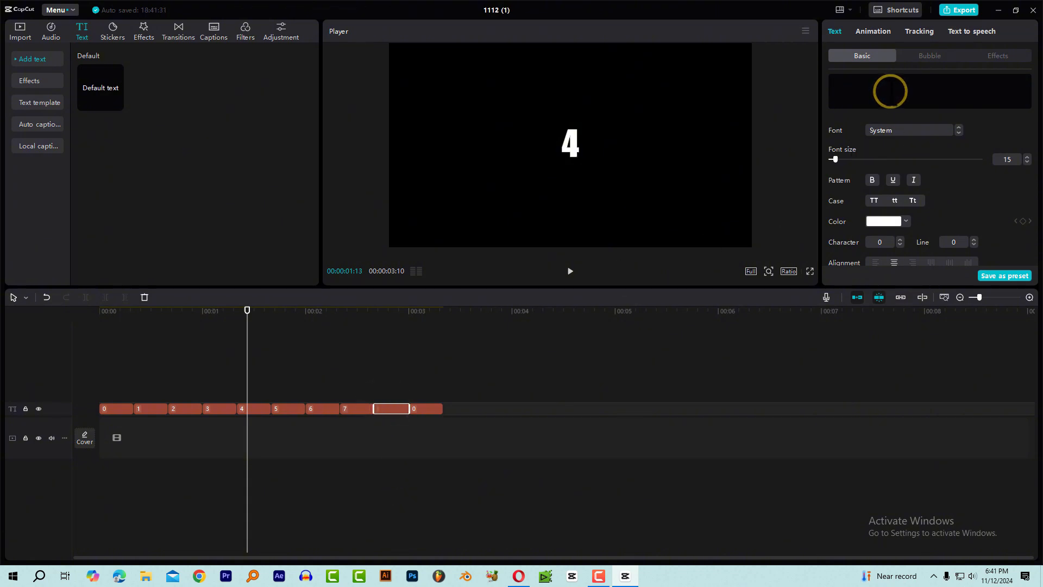
type("8")
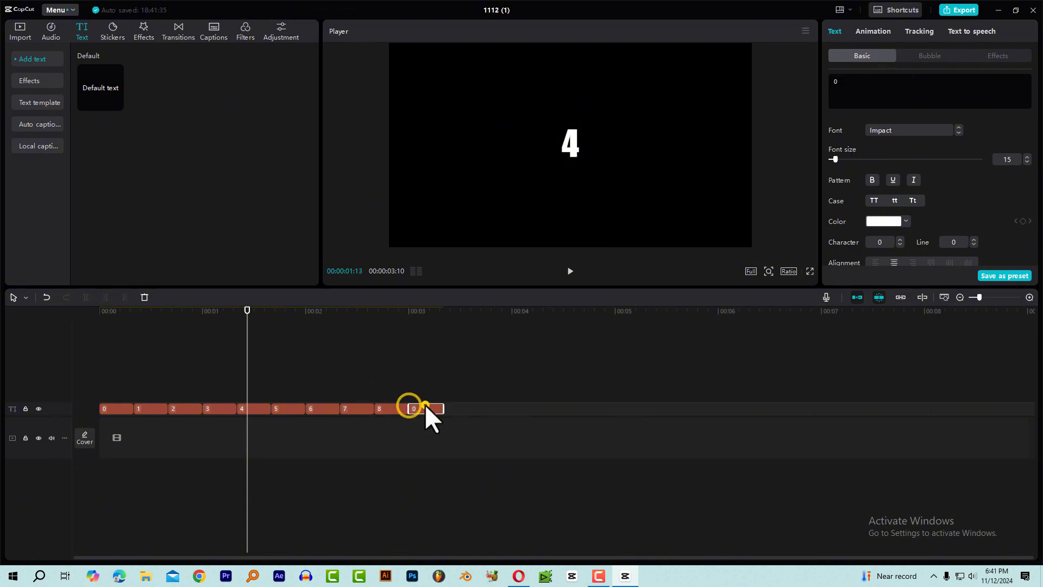
Replace the text of the tenth clip with 9 and play the whole counting sequence from the start.
left_click(424, 408)
left_click(878, 100)
key("BackSpace")
type("9")
left_click_drag(117, 321, 90, 324)
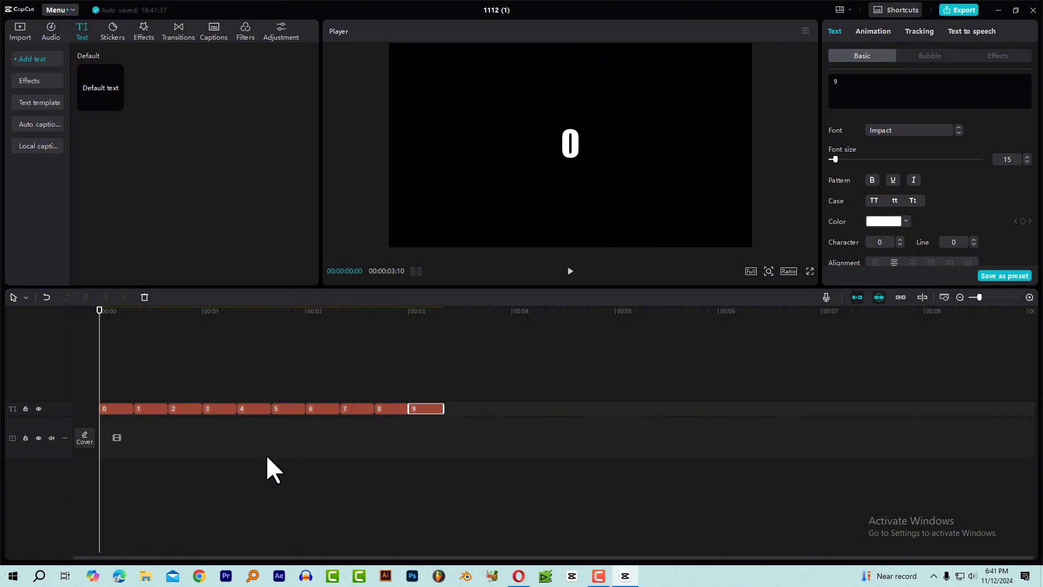
key("space")
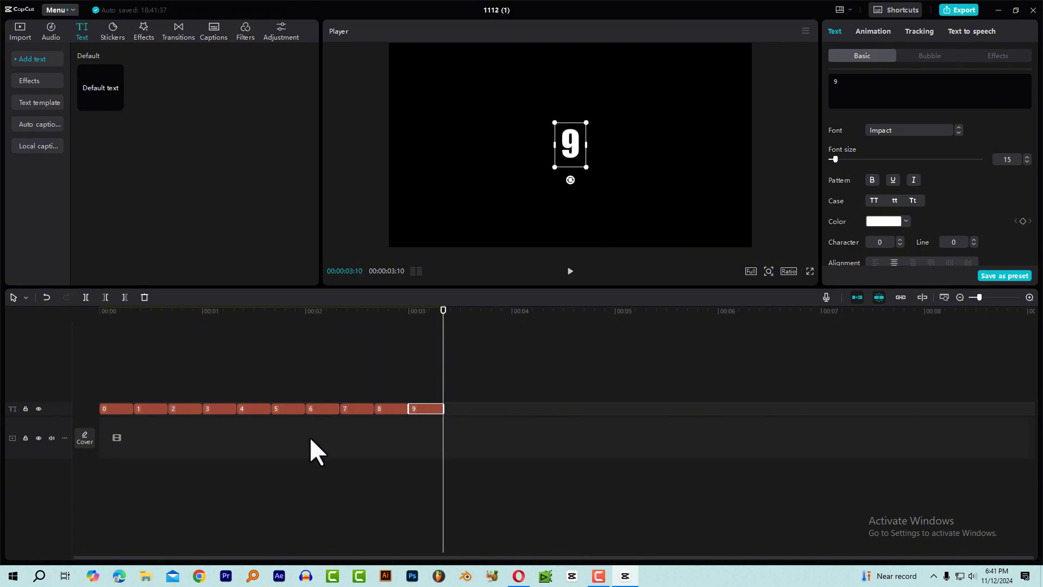
Duplicate the first 0 clip onto a new text track above the row, starting at 00:00:00:00.
left_click(140, 326)
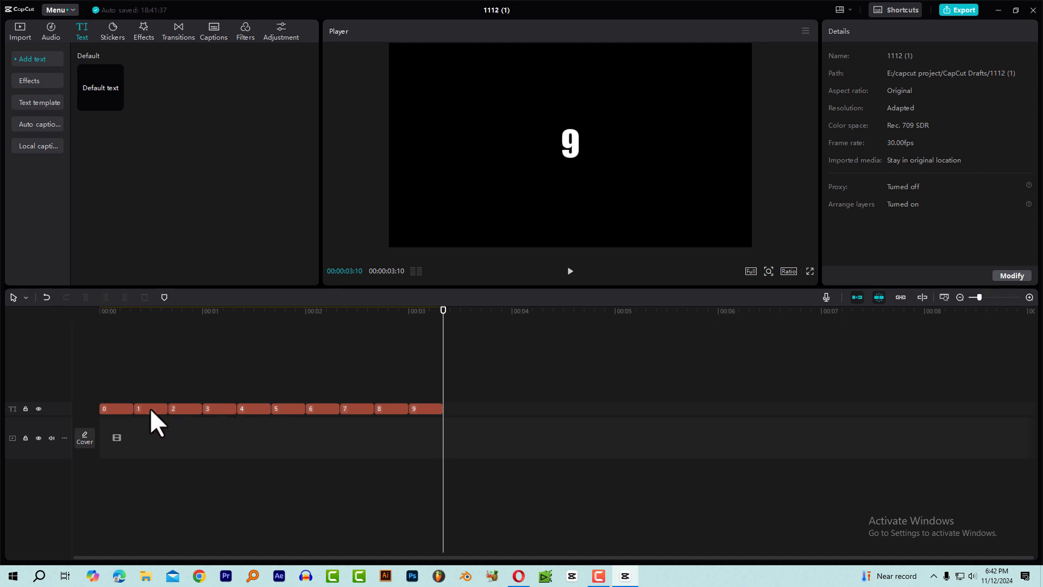
left_click(113, 407)
left_click_drag(109, 318, 141, 370)
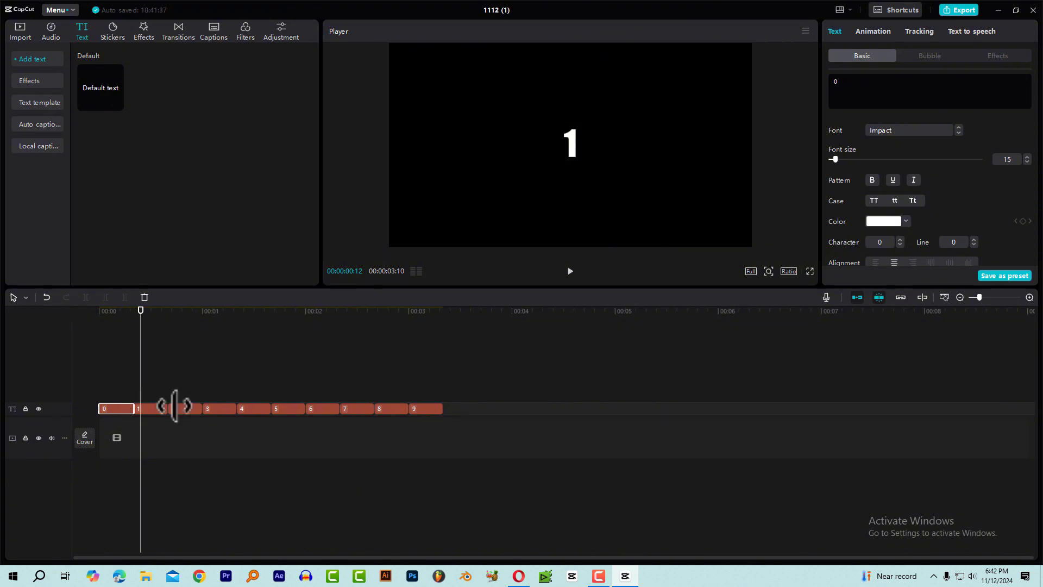
left_click_drag(108, 314, 100, 342)
scroll(185, 347, "up", 2)
scroll(184, 348, "up", 3)
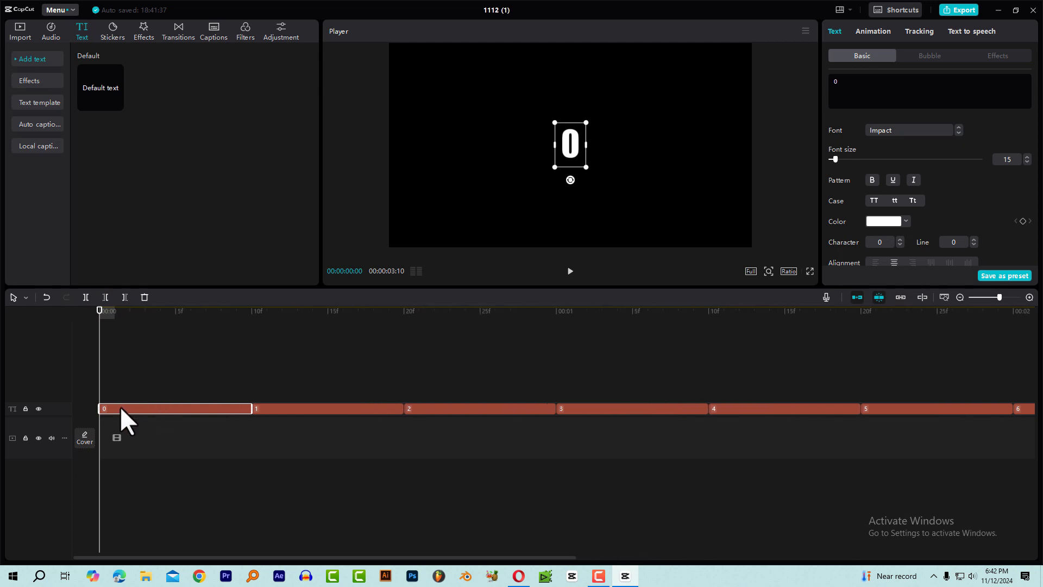
key("ctrl+c")
key("ctrl+v")
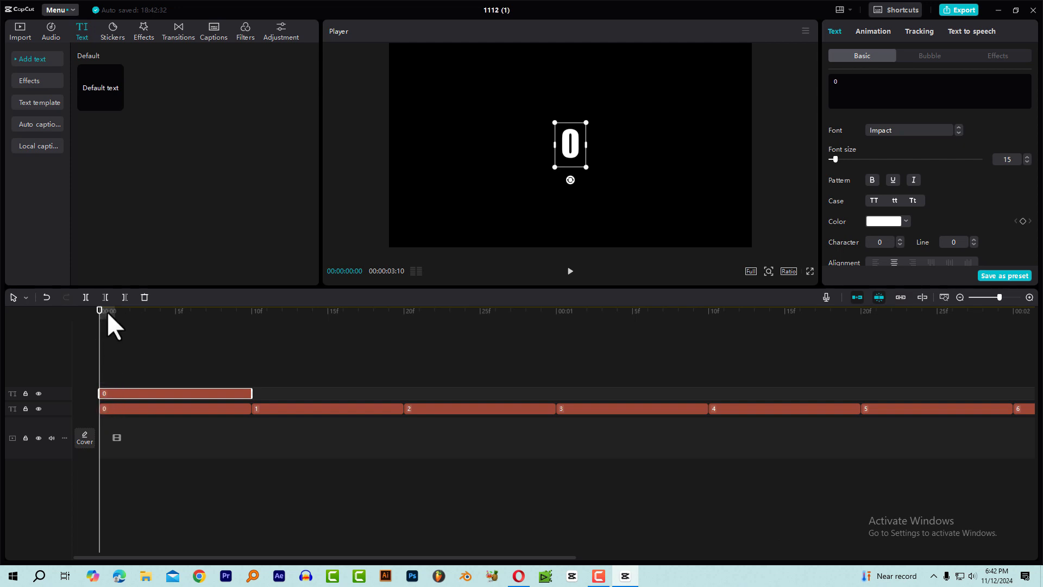
Trim the duplicate 0 clip to one frame and move its digit directly to the right of the original 0 in the preview.
mouse_move(106, 311)
left_mouse_down()
mouse_move(126, 312)
mouse_move(92, 317)
left_mouse_up()
key("Right")
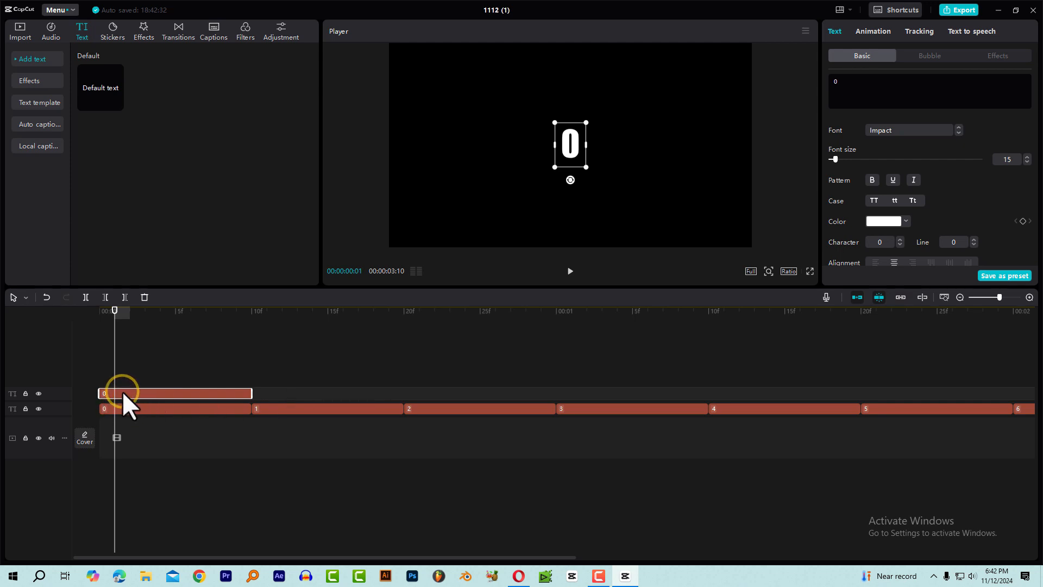
key("w")
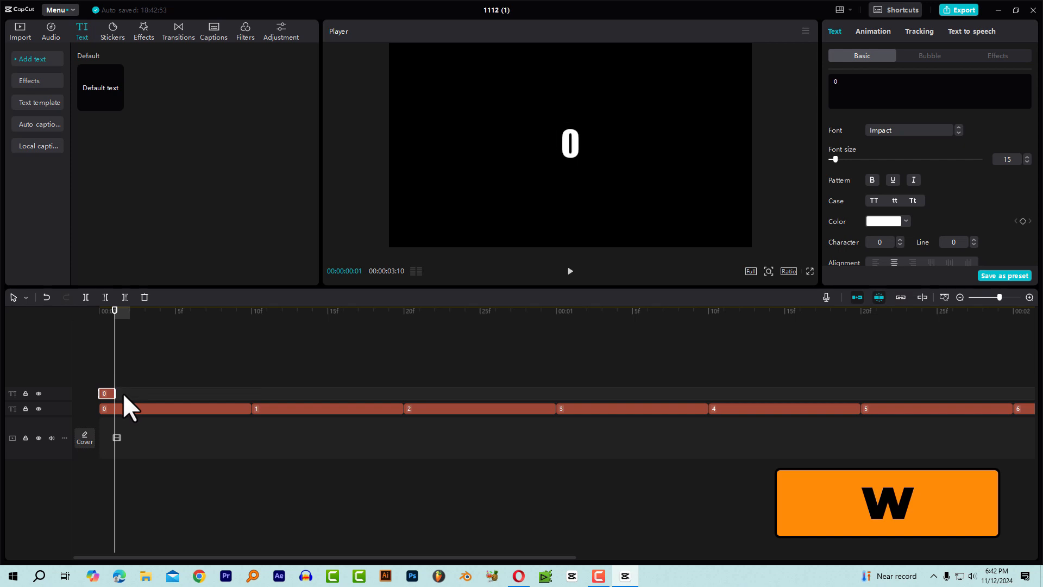
key("Left")
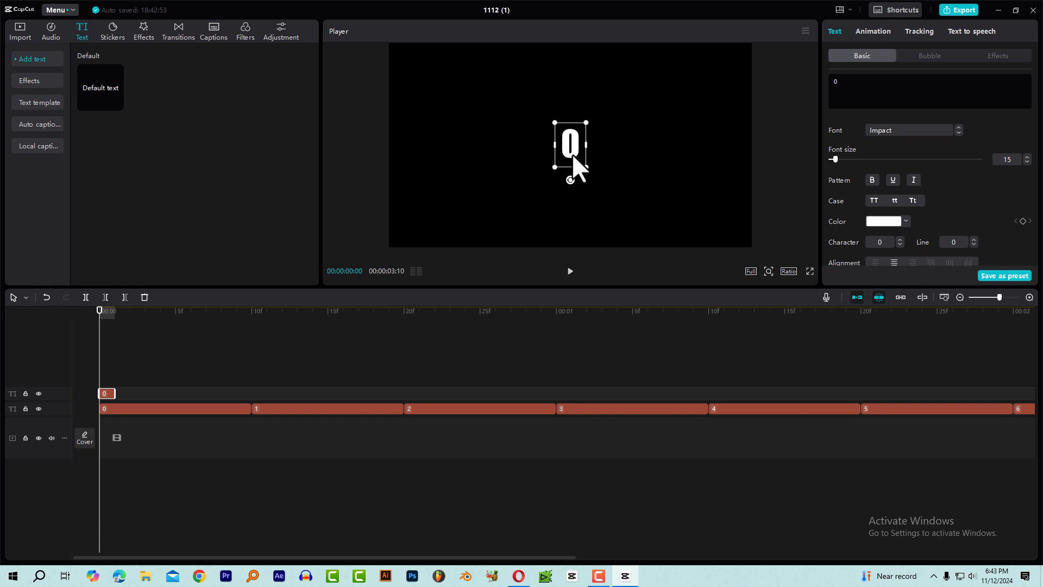
left_click_drag(572, 154, 593, 156)
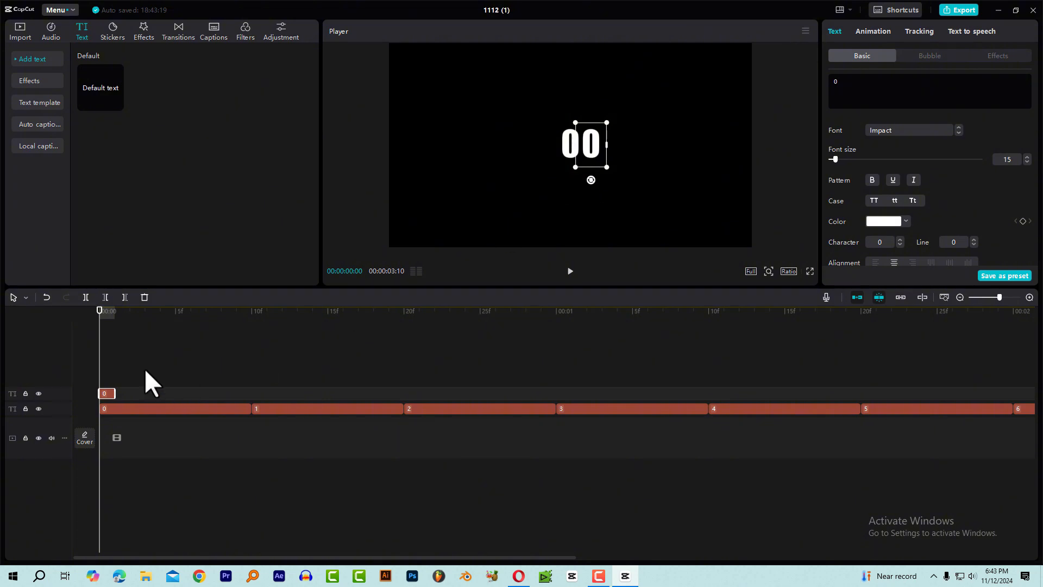
Copy the one-frame 0 clip and paste nine copies end to end after it, starting at 00:00:00:01.
left_click(109, 318)
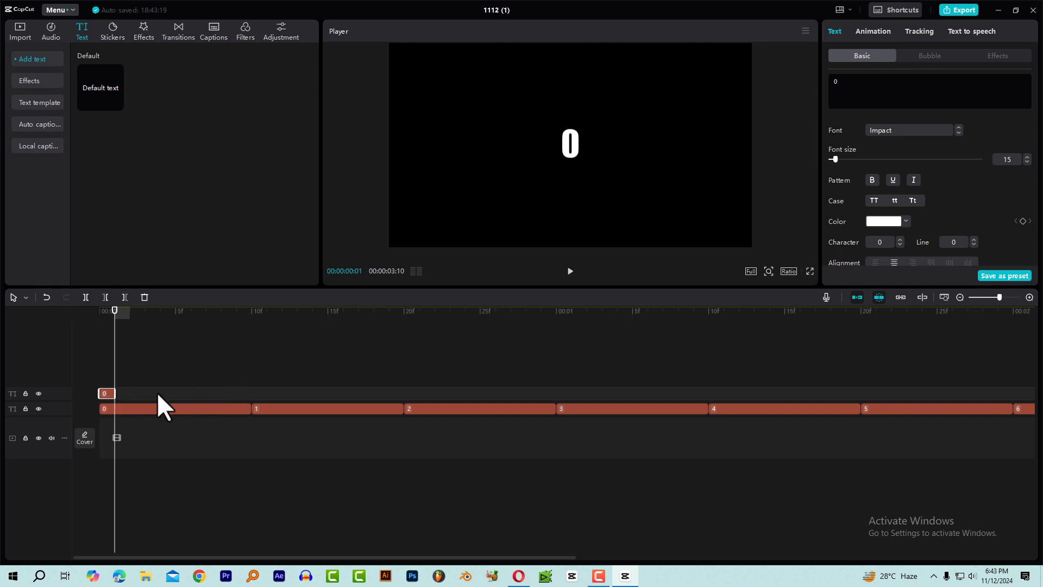
key("ctrl+c")
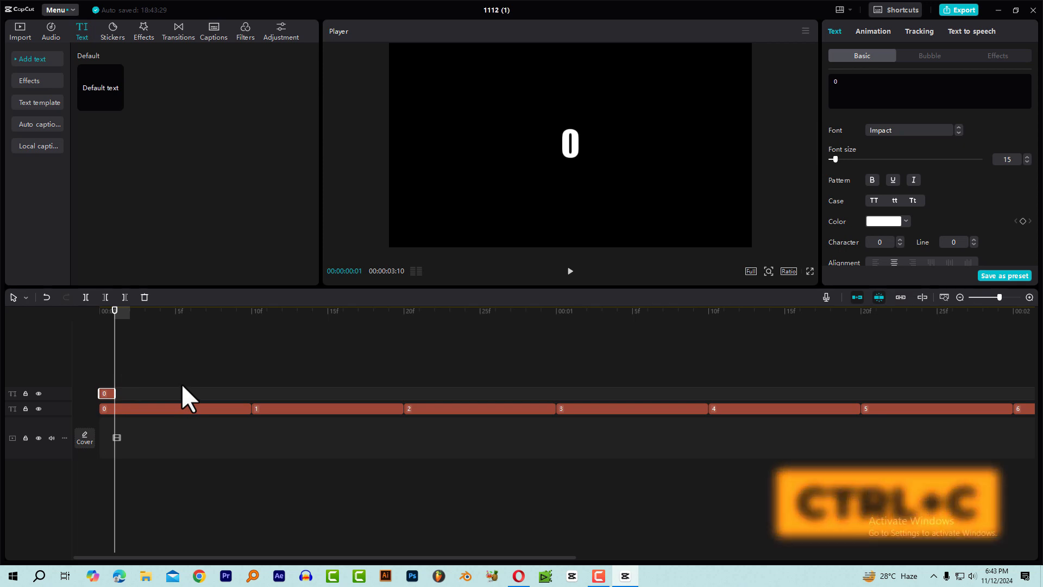
key("ctrl+v")
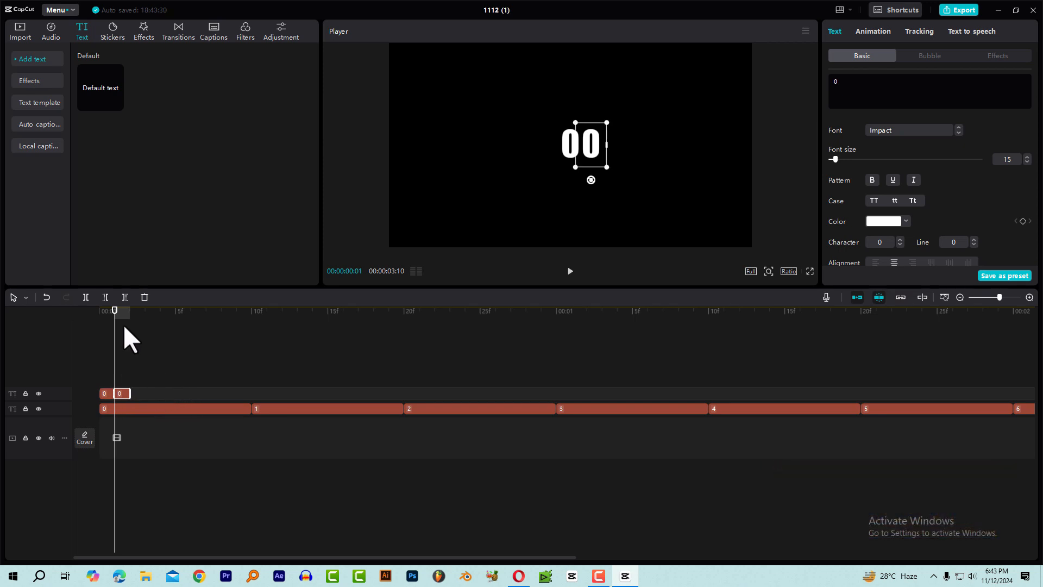
key("Right")
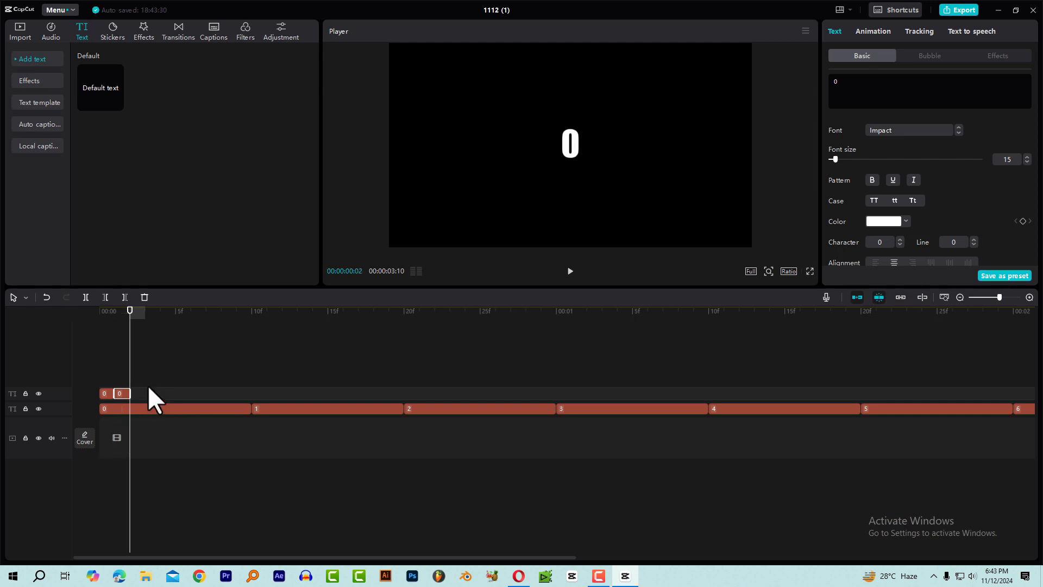
key("ctrl+v")
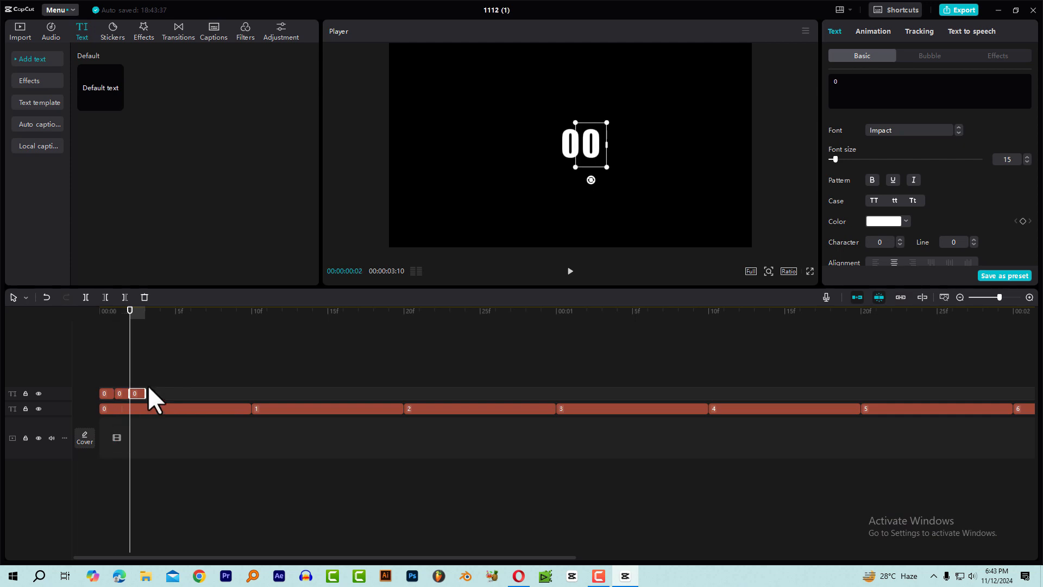
key("Right")
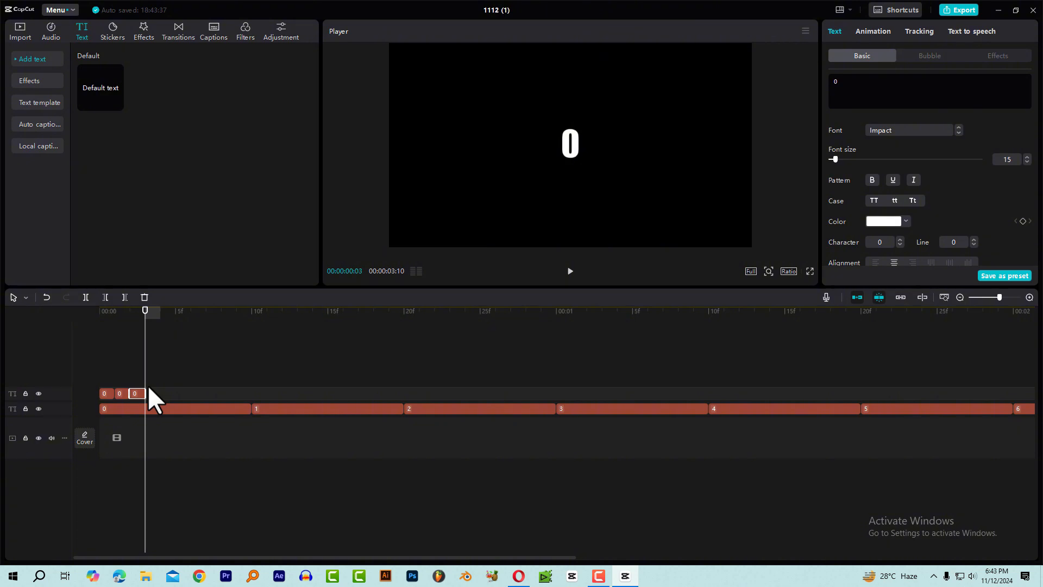
key("ctrl+v")
key("Right")
key("ctrl+v")
key("Right")
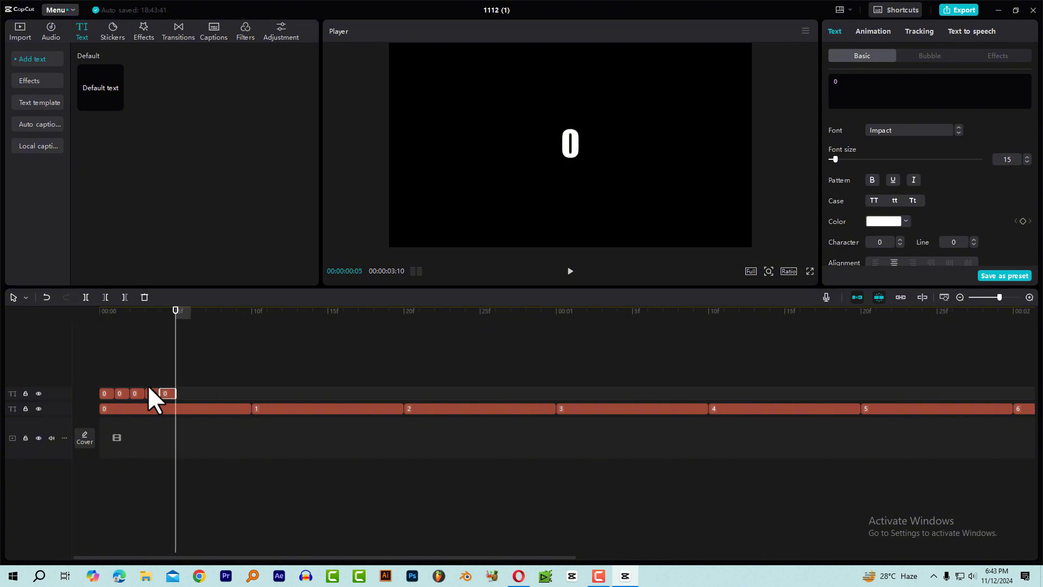
key("ctrl+v")
key("Right")
key("ctrl+v")
key("Right")
key("ctrl+v")
key("Right")
key("ctrl+v")
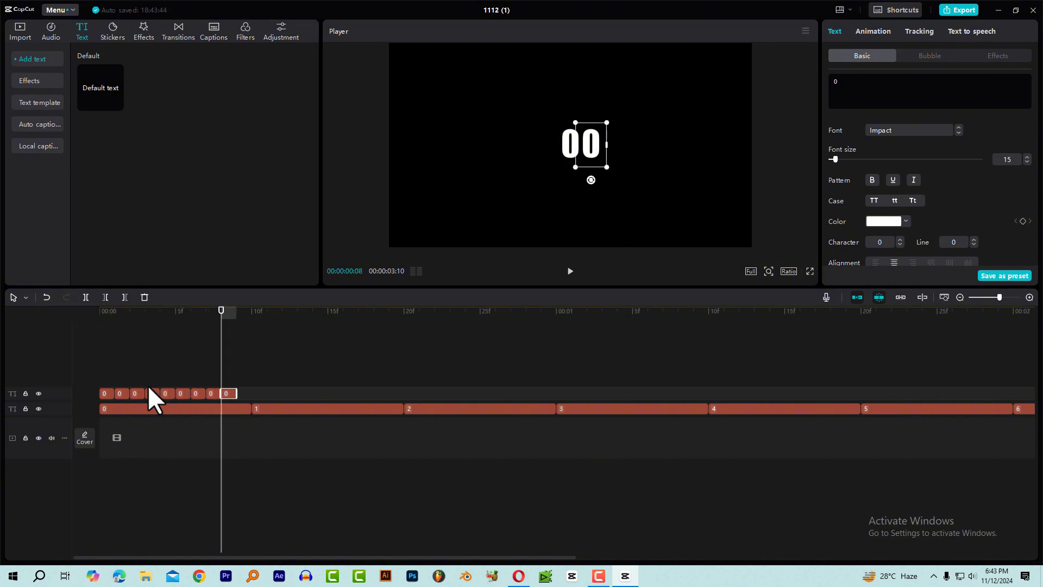
key("Right")
key("ctrl+v")
Replace the text of the second one-frame clip on the upper track with 1.
left_click(115, 394)
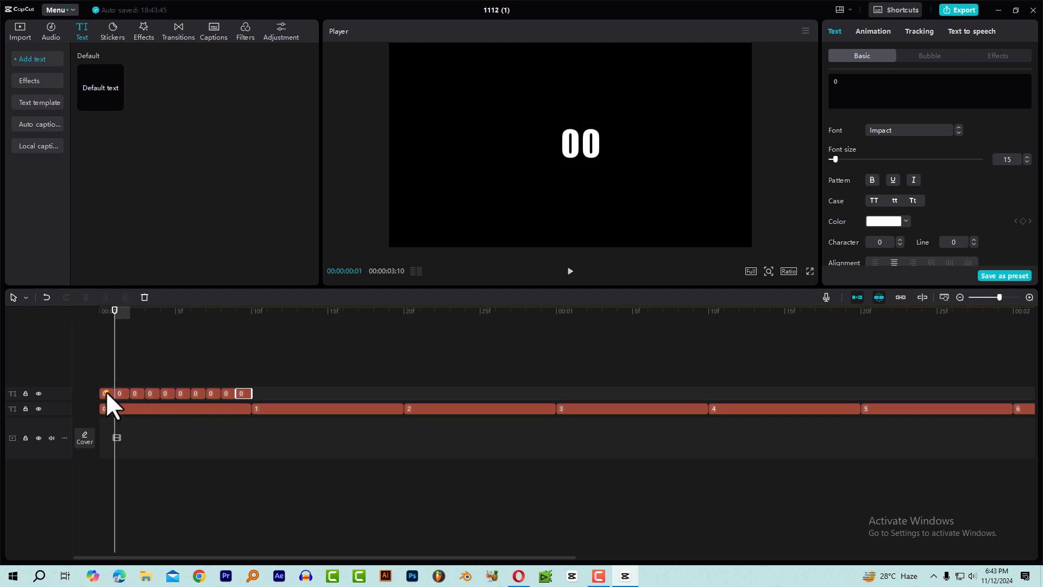
left_click(106, 392)
left_click(117, 321)
left_click(122, 394)
left_click(859, 90)
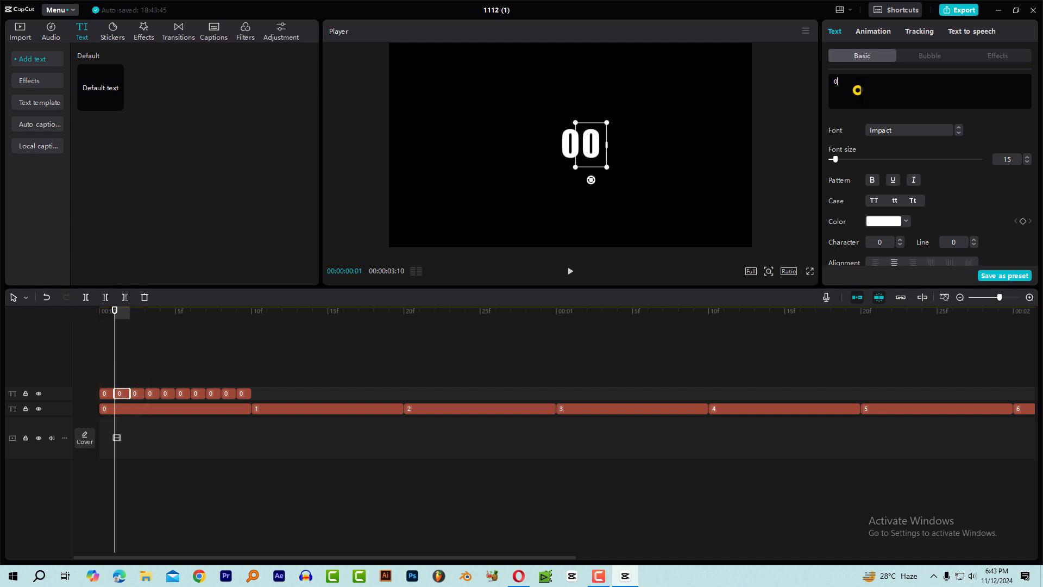
key("BackSpace")
type("1")
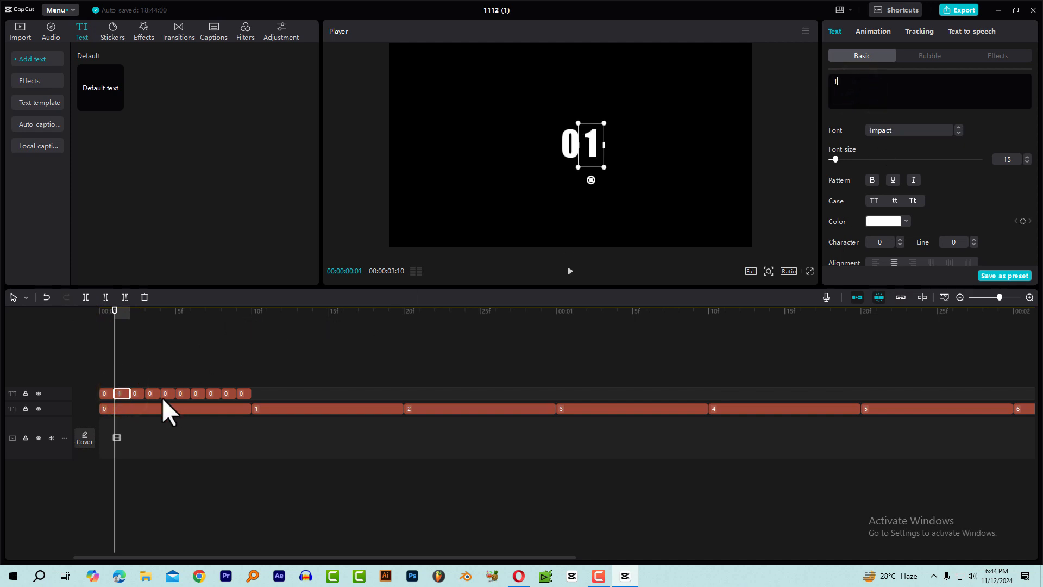
Replace the text of the third one-frame clip with 2 and the text of the fourth with 3.
left_click(136, 394)
left_click(135, 314)
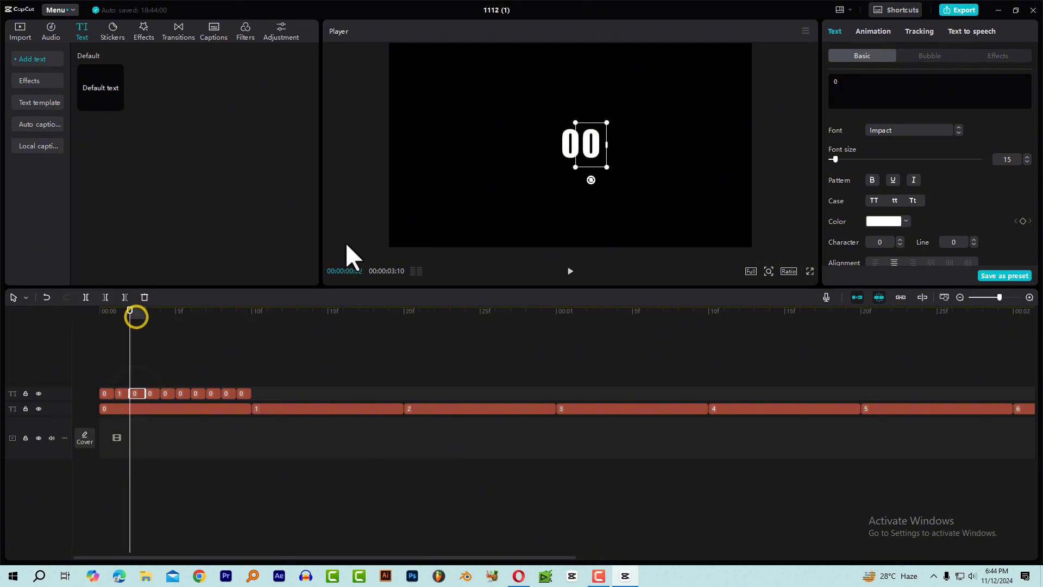
left_click(834, 82)
key("BackSpace")
type("2")
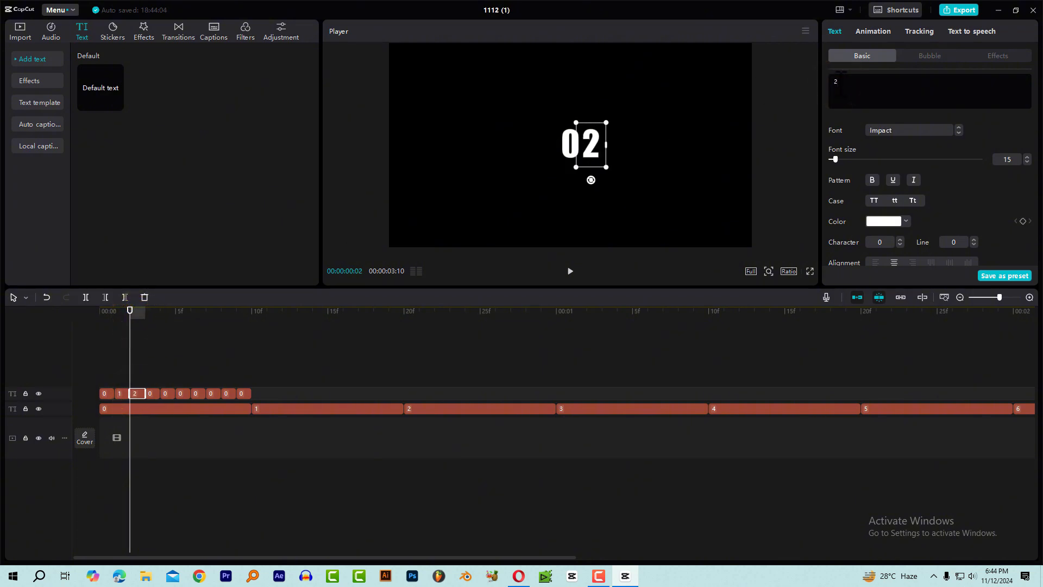
left_click(151, 394)
left_click(854, 89)
key("BackSpace")
type("3")
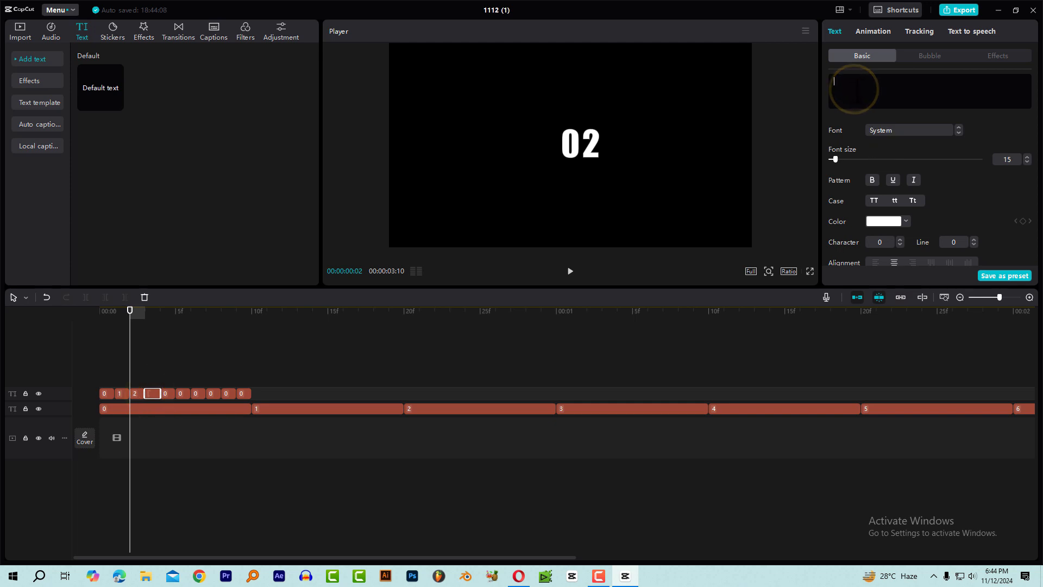
Replace the text of the fifth one-frame clip with 4 and the text of the sixth with 5.
left_click(167, 393)
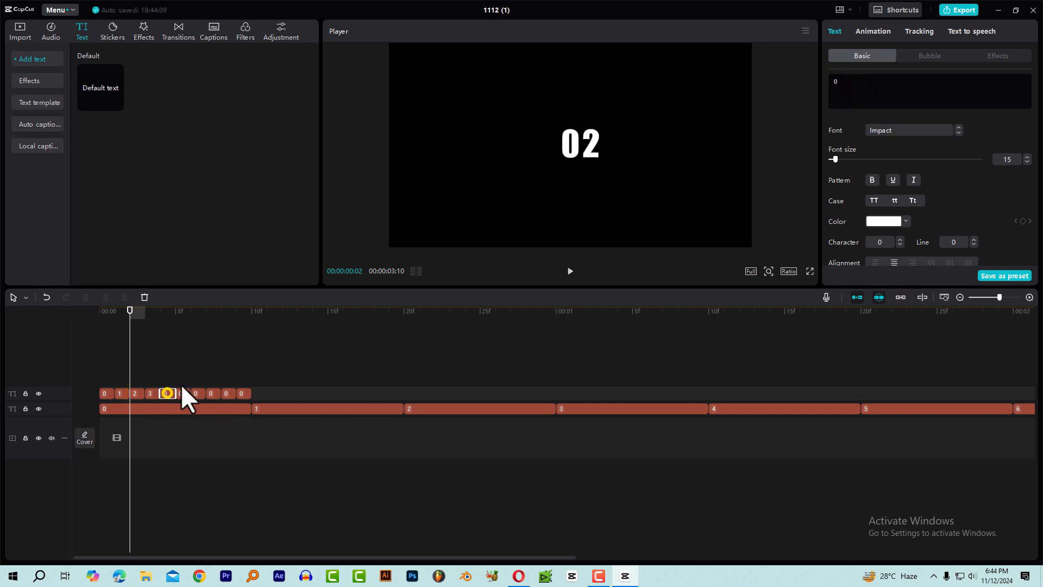
left_click(854, 89)
key("BackSpace")
type("4")
left_click(181, 394)
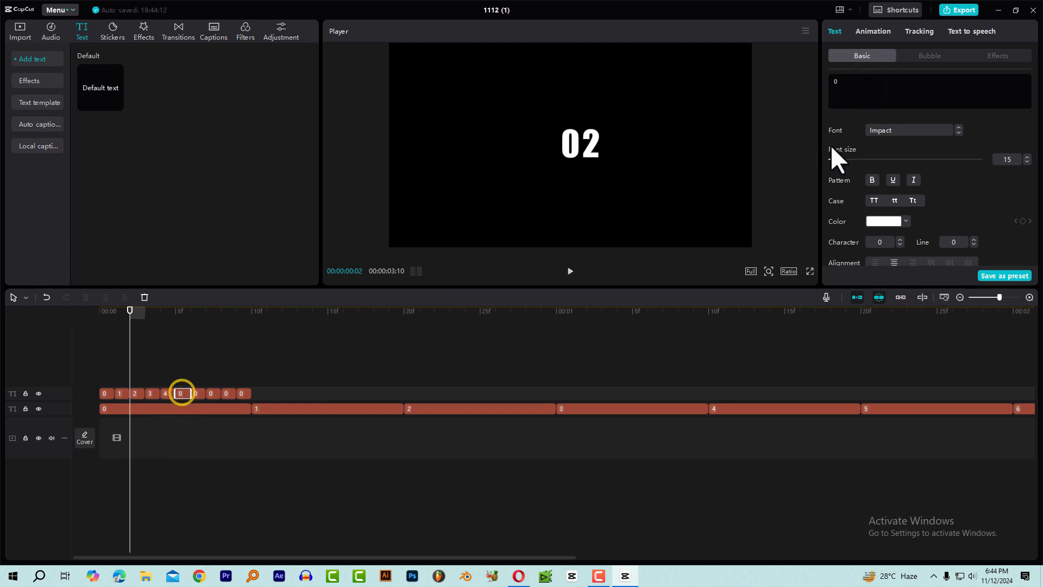
left_click(882, 87)
key("BackSpace")
type("5")
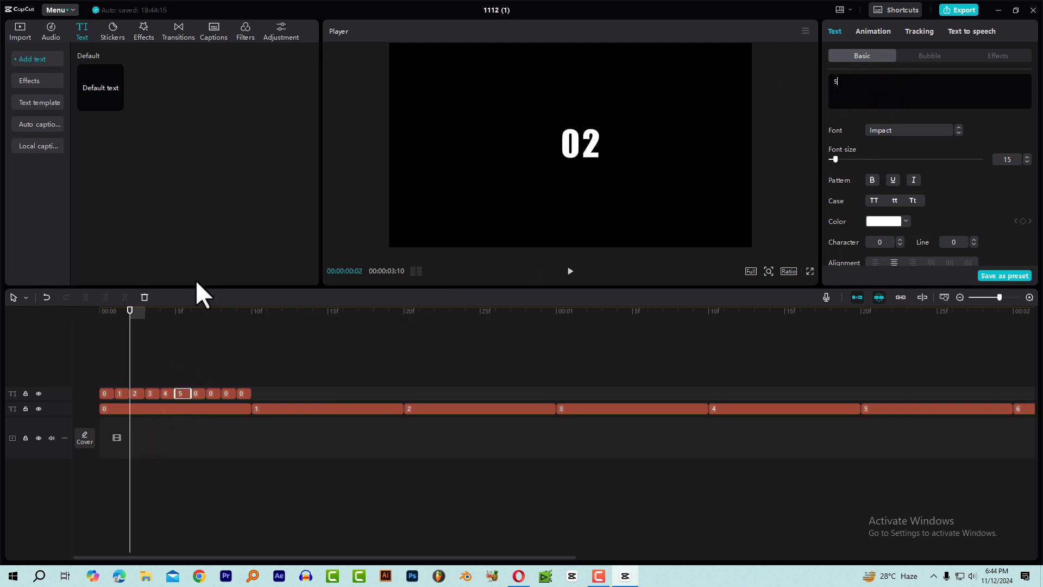
Replace the text of the seventh one-frame clip with 6 and the text of the eighth with 7.
left_click(198, 393)
left_click(885, 106)
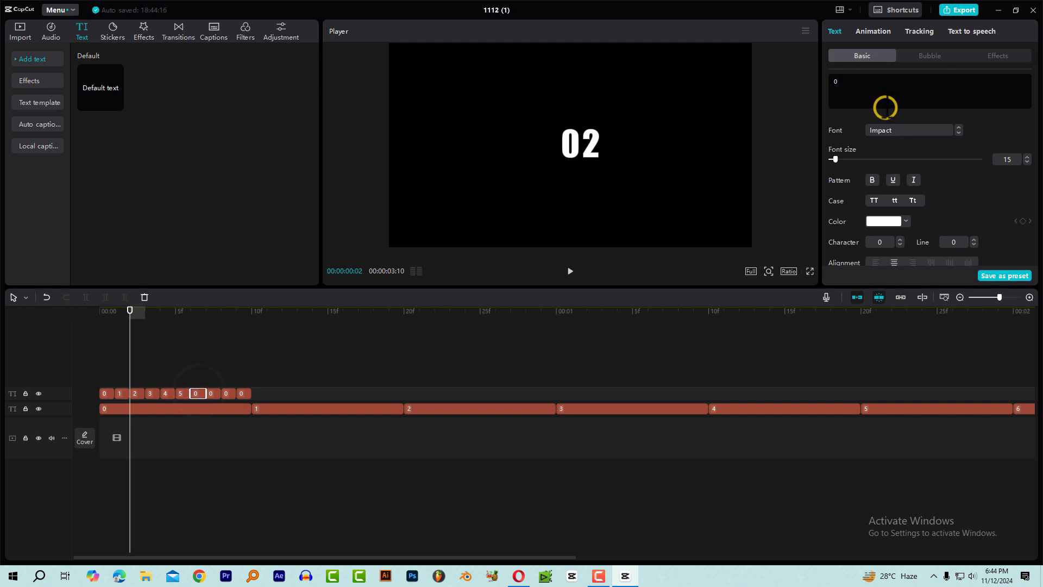
key("BackSpace")
type("6")
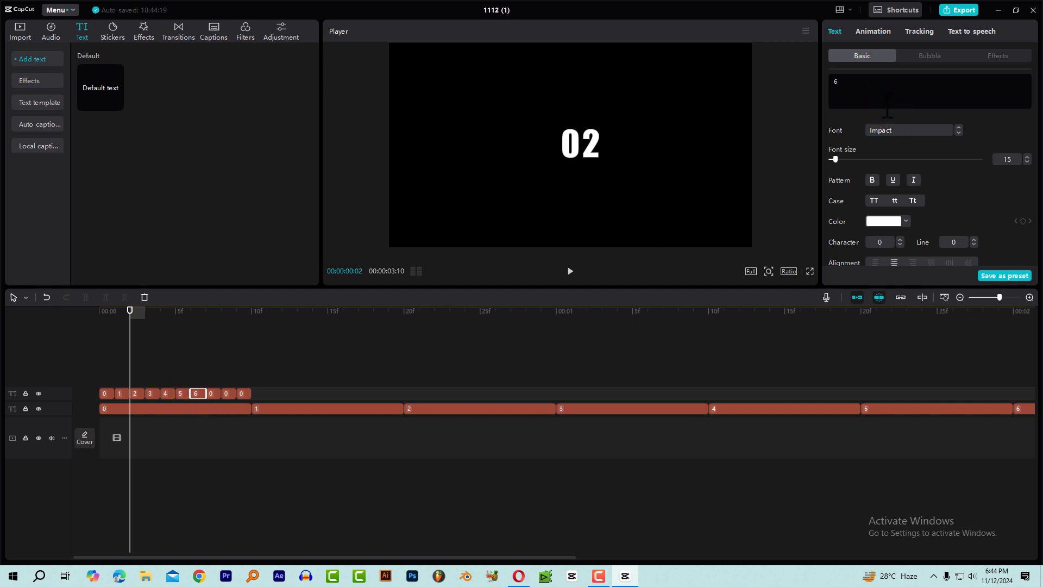
left_click(212, 394)
left_click(855, 89)
key("BackSpace")
type("7")
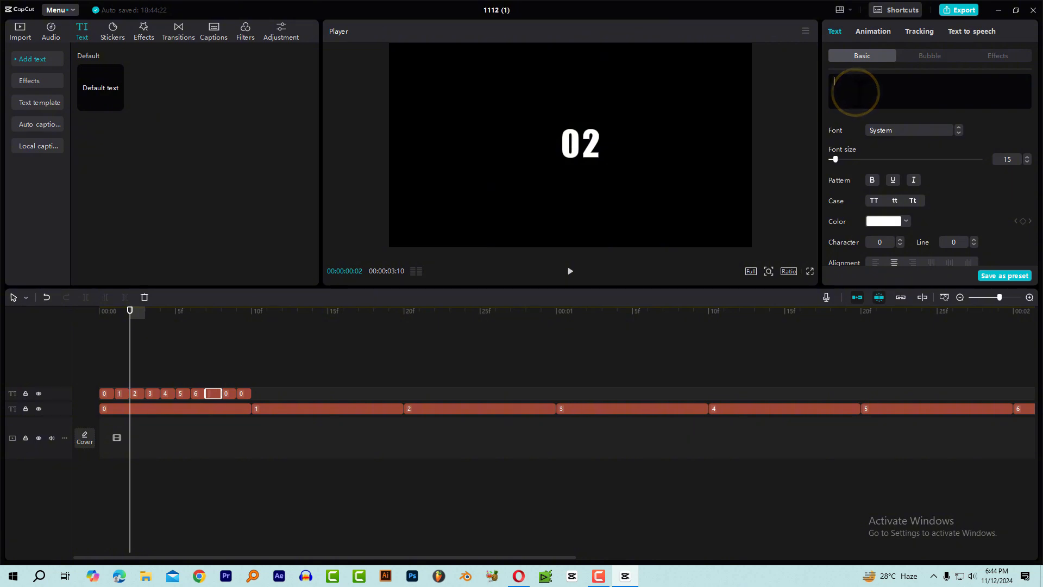
Replace the text of the ninth one-frame clip with 8 and the text of the tenth with 9.
left_click(226, 393)
left_click(883, 102)
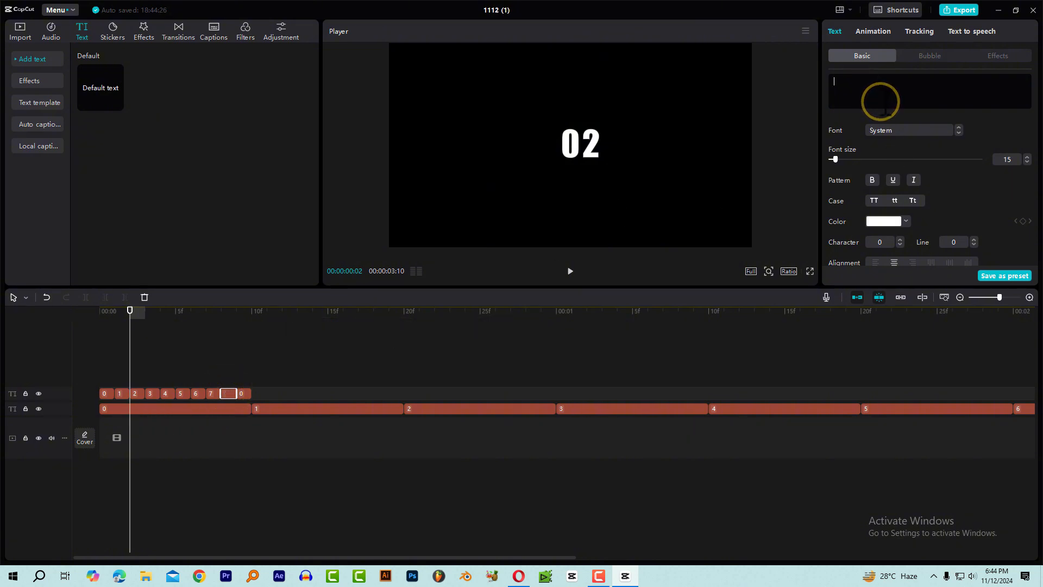
key("BackSpace")
type("8")
left_click(241, 315)
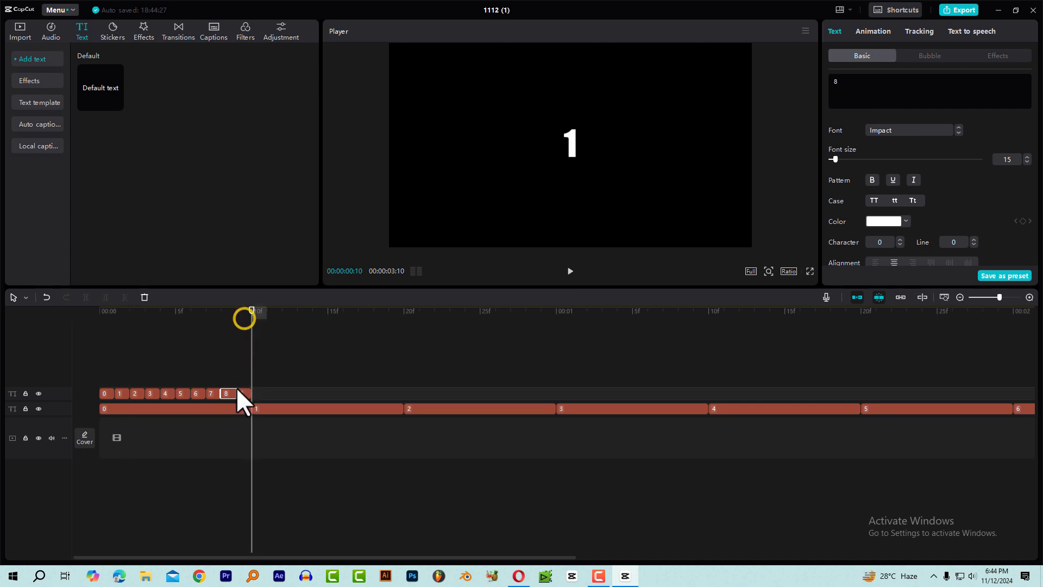
left_click(242, 393)
left_click(903, 81)
key("BackSpace")
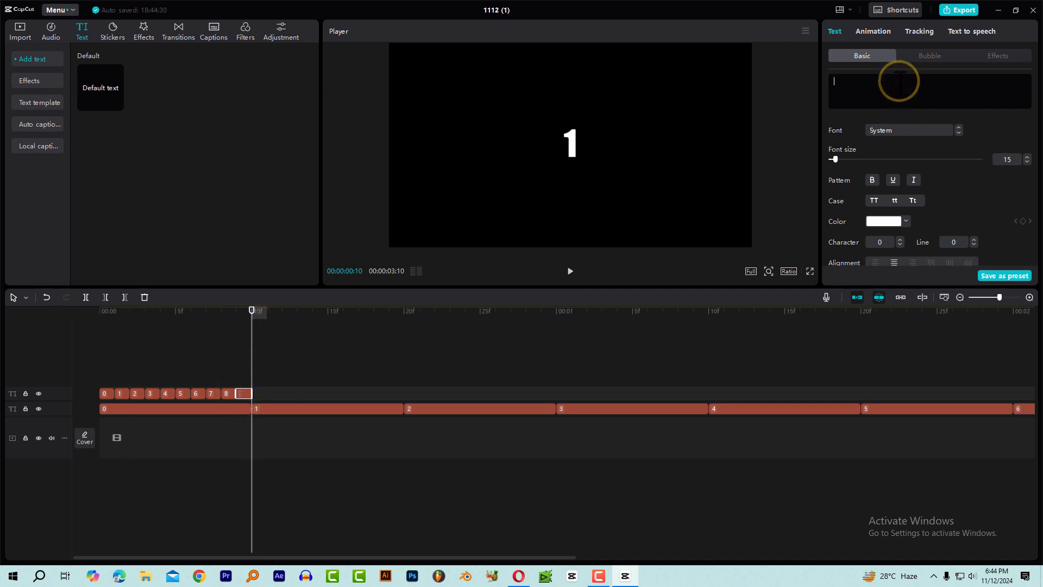
type("9")
Play the two-digit counting sequence from the start of the timeline.
key("Home")
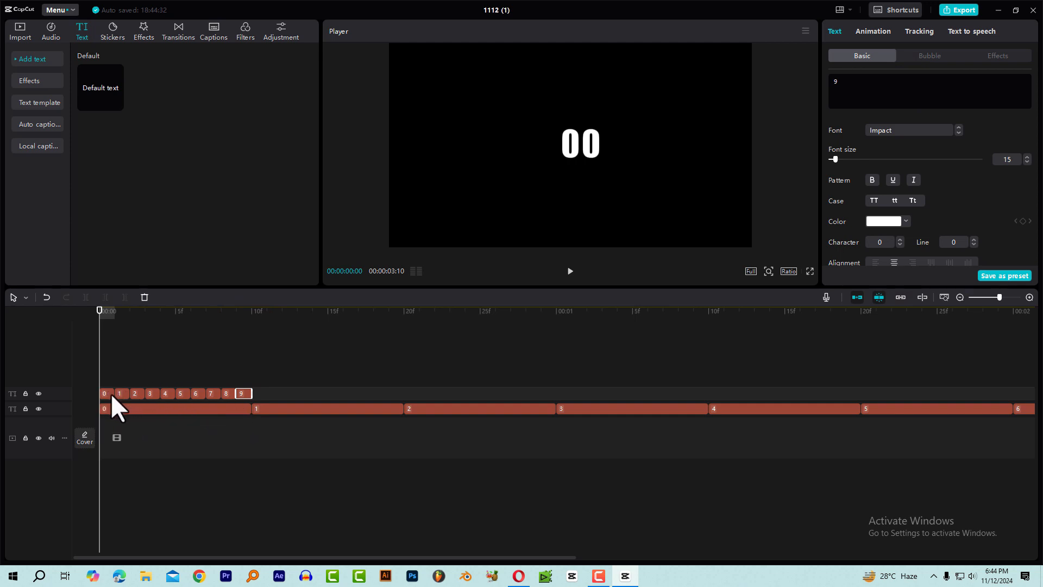
left_click_drag(112, 317, 5, 335)
key("space")
key("space")
Copy all ten one-frame digit clips and paste the set at 00:00:00:10, above the 1 clip.
left_click(219, 314)
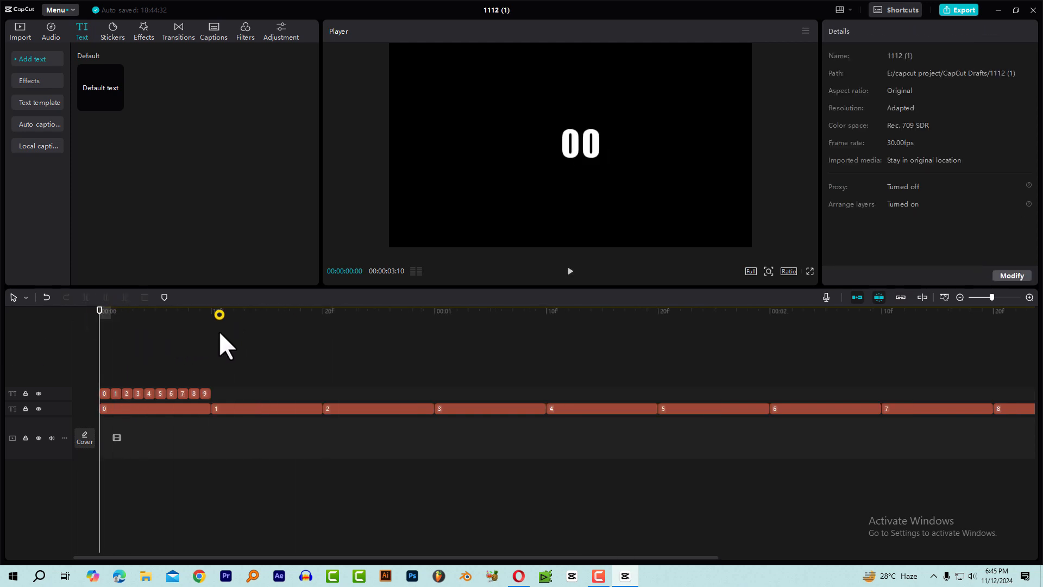
left_click(209, 327)
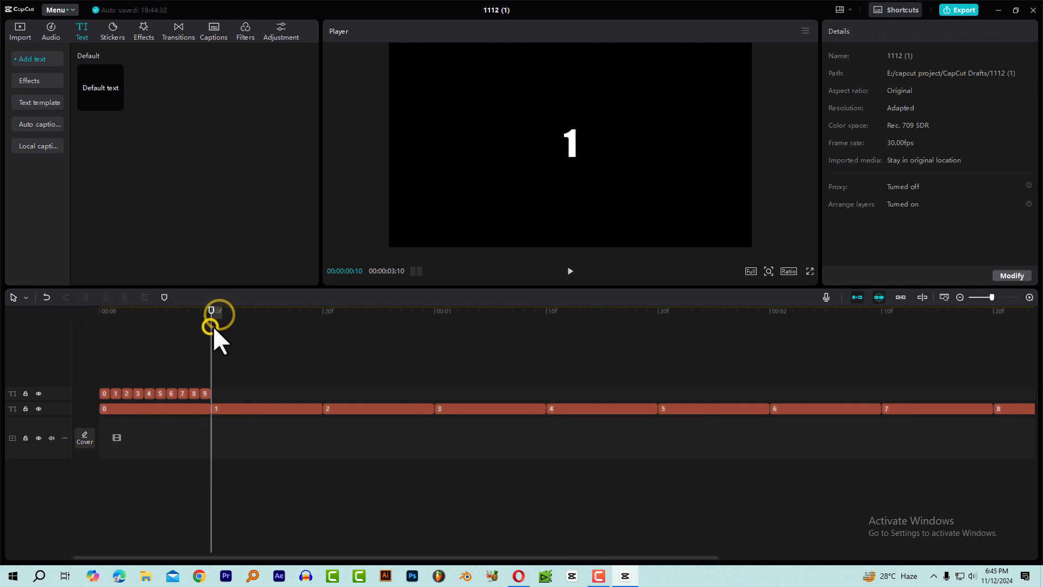
left_click(210, 323)
left_click_drag(223, 392, 91, 390)
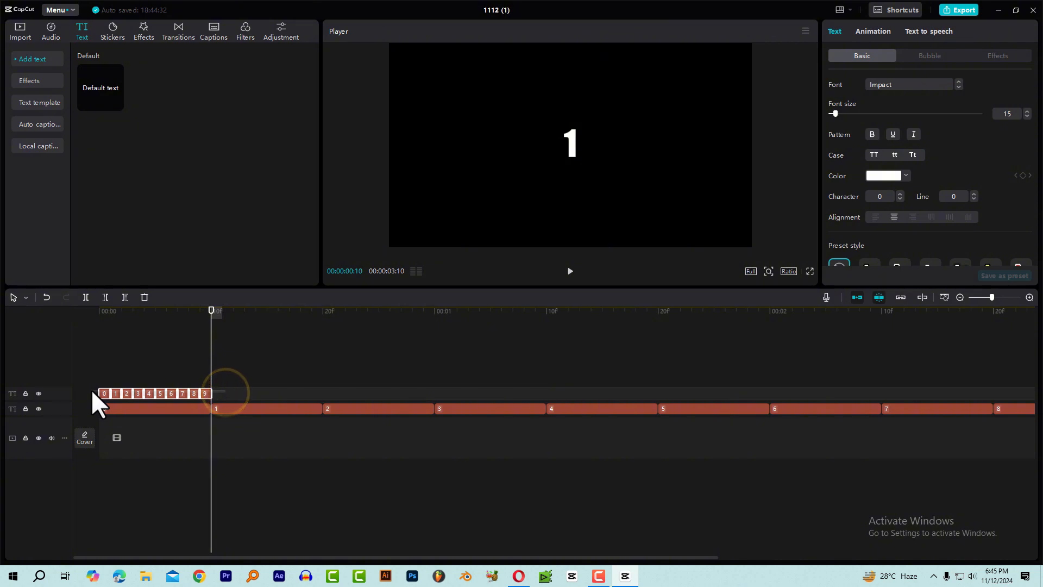
scroll(462, 380, "down", 3)
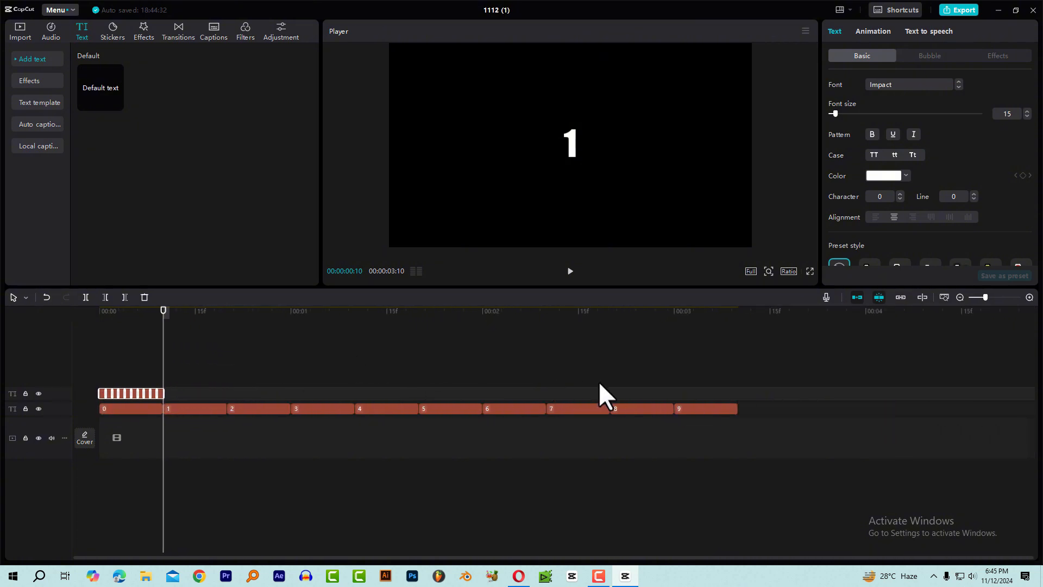
left_click_drag(185, 385, 74, 392)
scroll(163, 348, "up", 2)
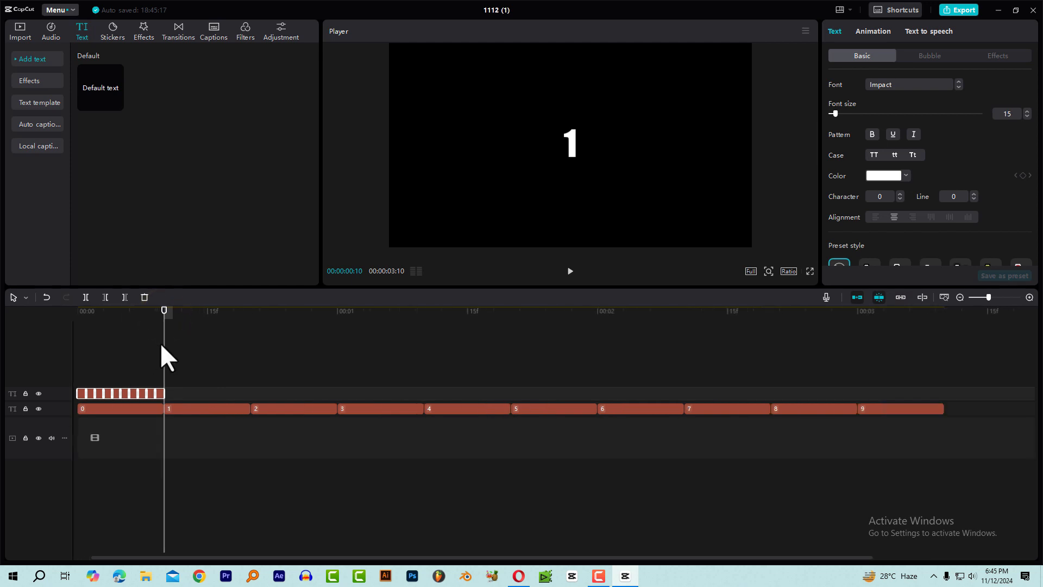
scroll(166, 358, "up", 1)
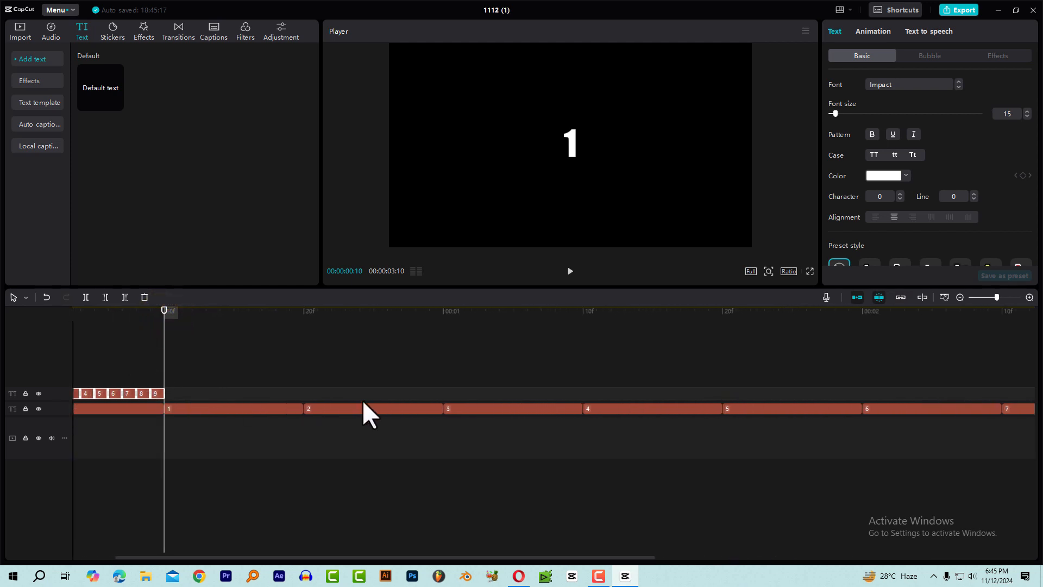
key("ctrl+v")
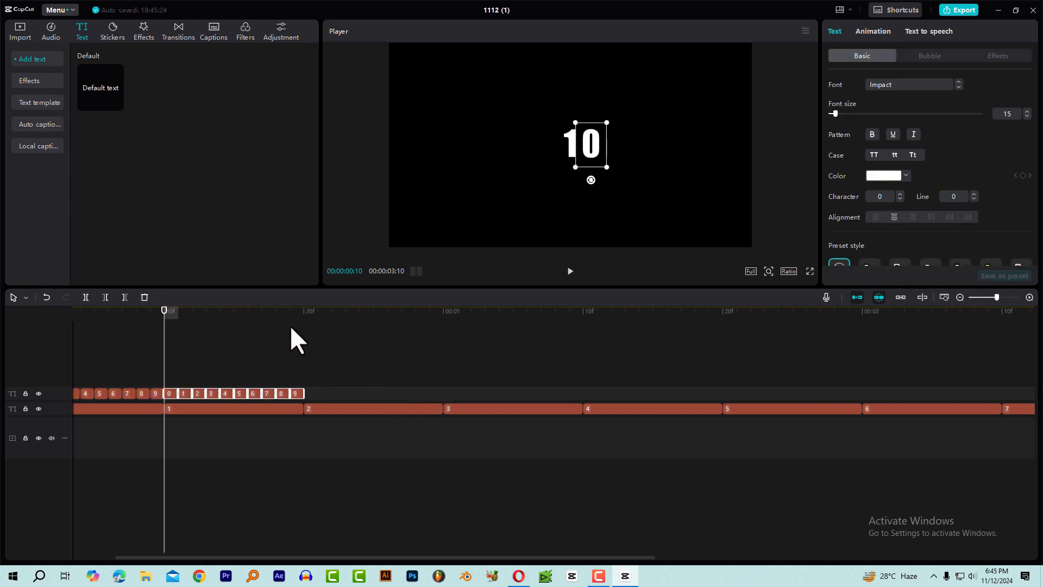
Paste the ten-digit set at 00:00:00:20 above the 2 clip and at 00:00:01:00 above the 3 clip.
left_click(302, 314)
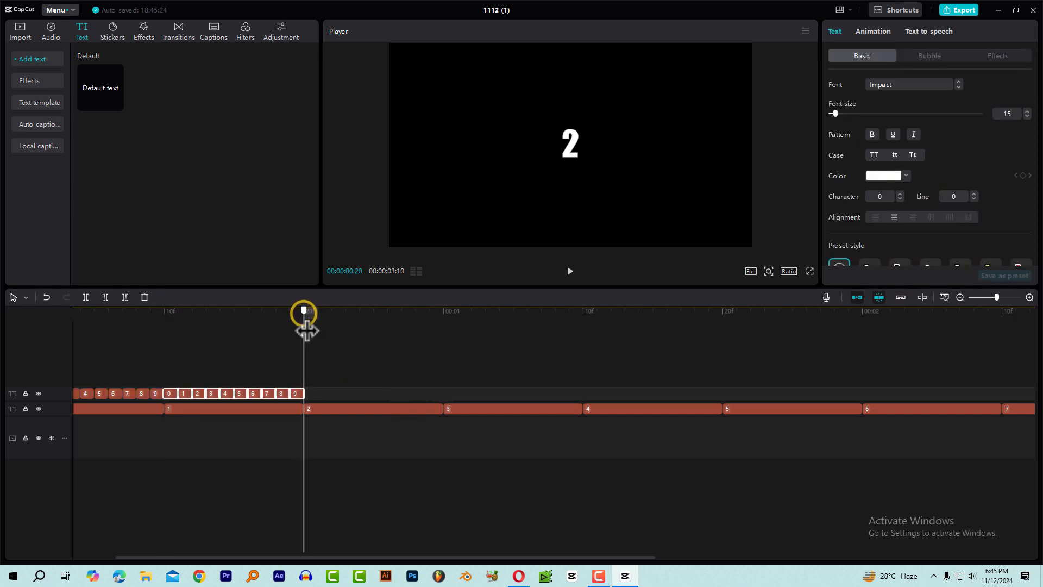
key("ctrl+v")
key("Right")
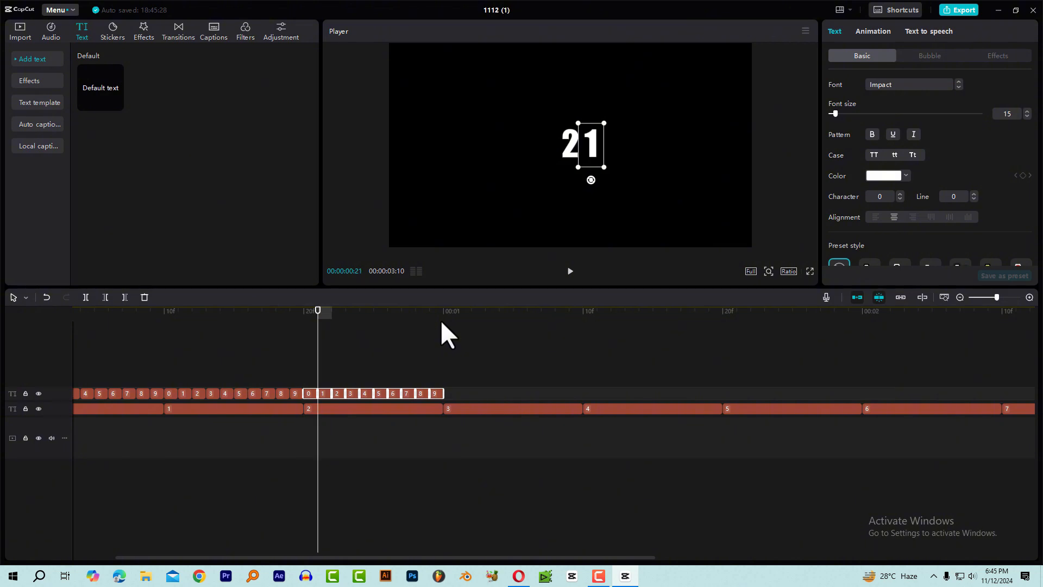
left_click(441, 318)
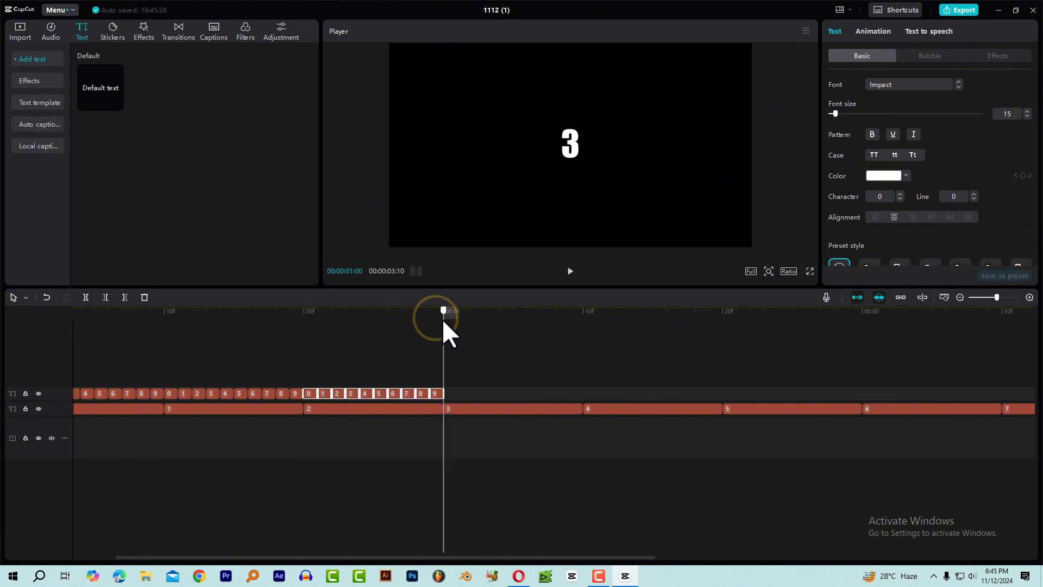
key("ctrl+v")
Paste the ten-digit set at 00:00:01:10 above the 4 clip and at 00:00:01:20 above the 5 clip.
left_click(585, 315)
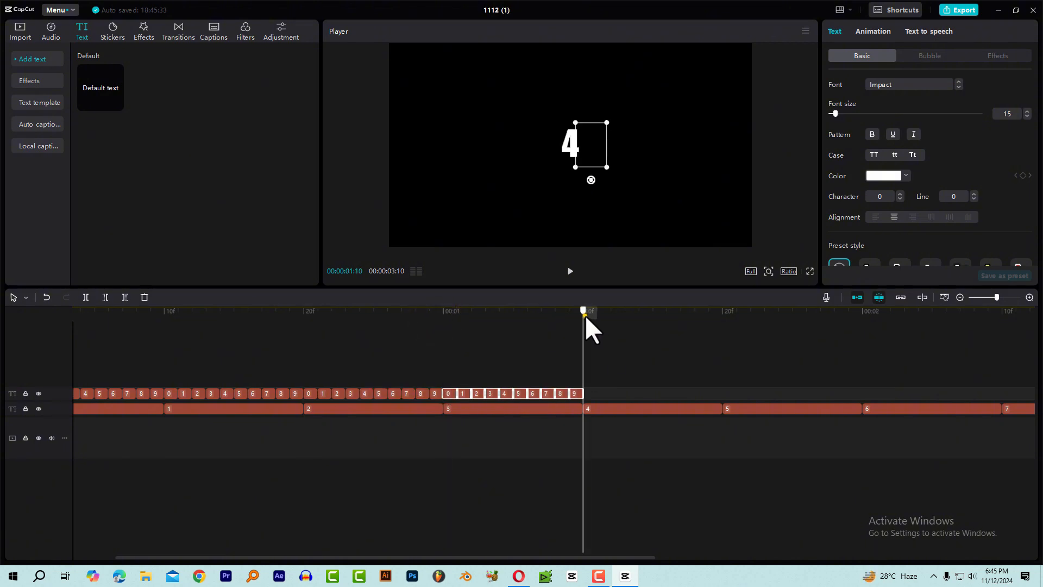
key("ctrl+v")
left_click(721, 314)
key("ctrl+v")
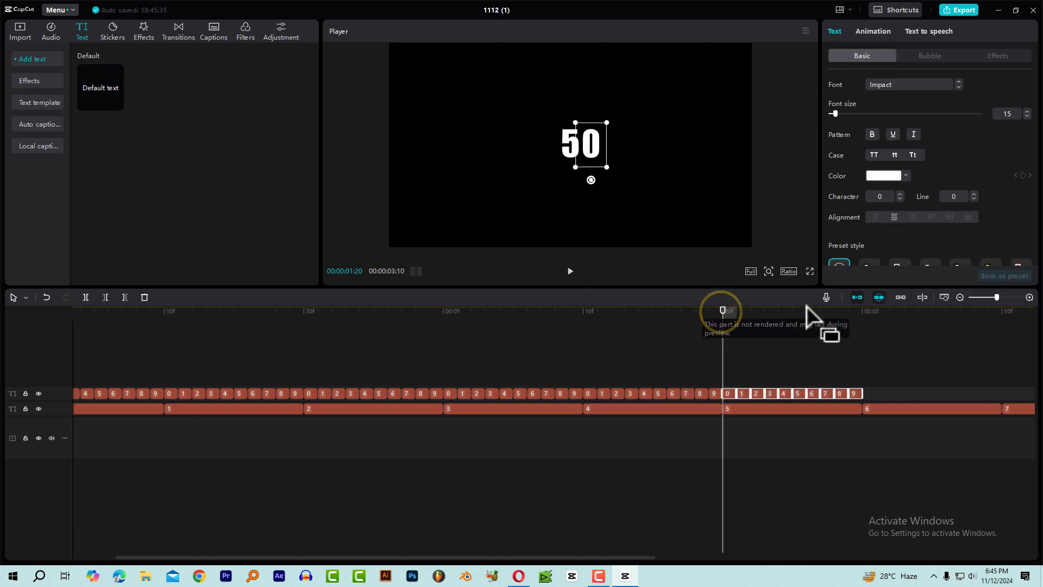
Paste the ten-digit set at 00:00:02:00 above the 6 clip and at 00:00:02:10 above the 7 clip.
left_click(860, 313)
key("ctrl+v")
scroll(818, 359, "down", 3)
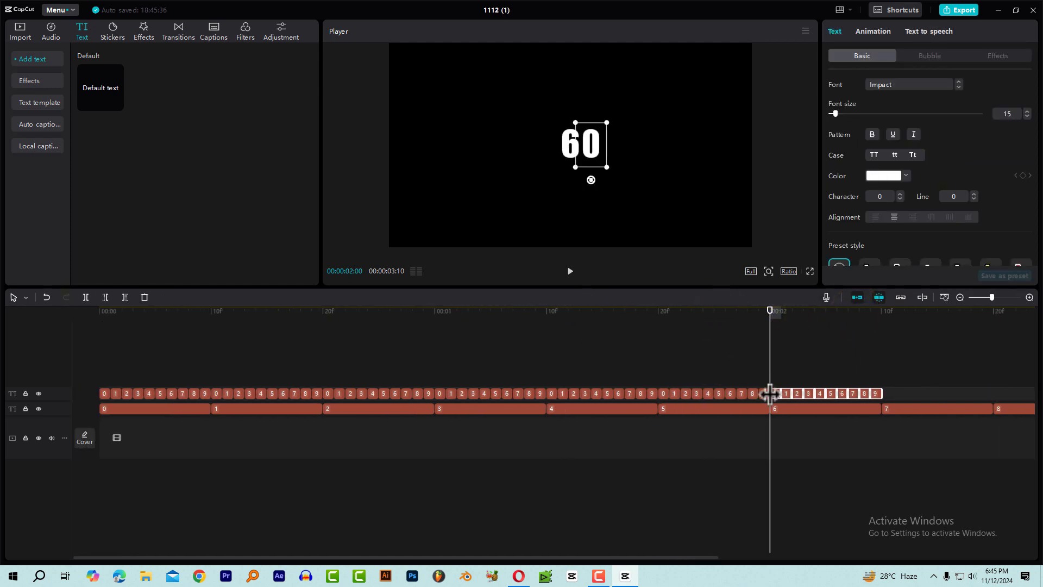
left_click(715, 312)
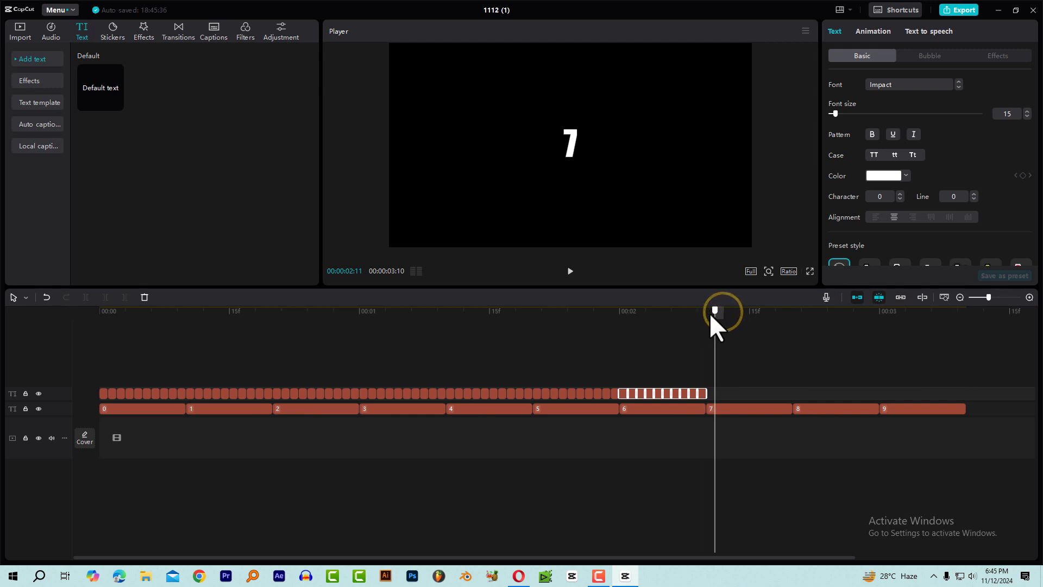
left_click(710, 312)
key("ctrl+v")
Paste the ten-digit set at 00:00:02:20 above the 8 clip and at 00:00:03:00 above the 9 clip.
left_click(792, 309)
key("ctrl+v")
left_click(879, 311)
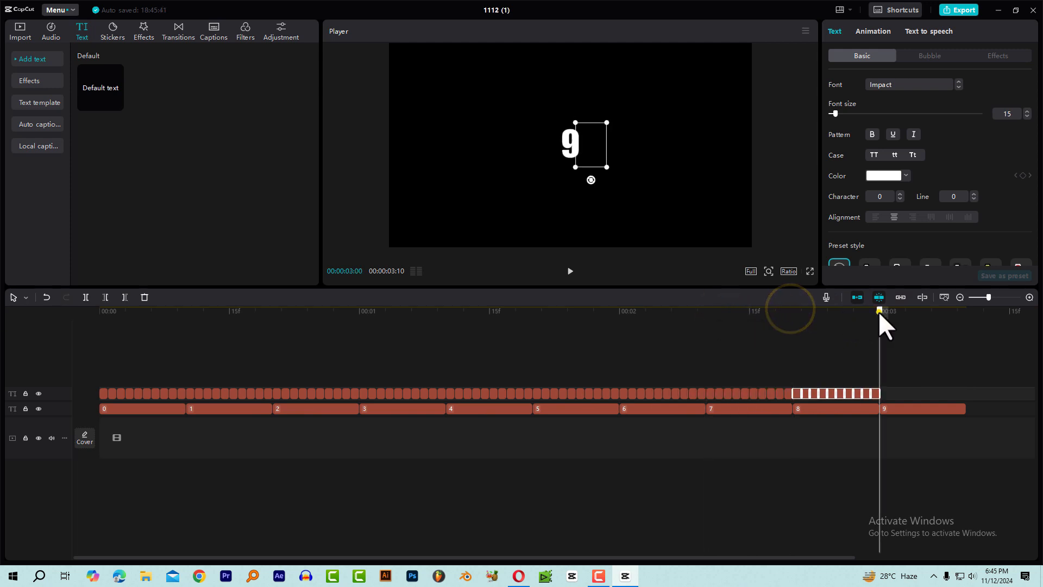
key("ctrl+v")
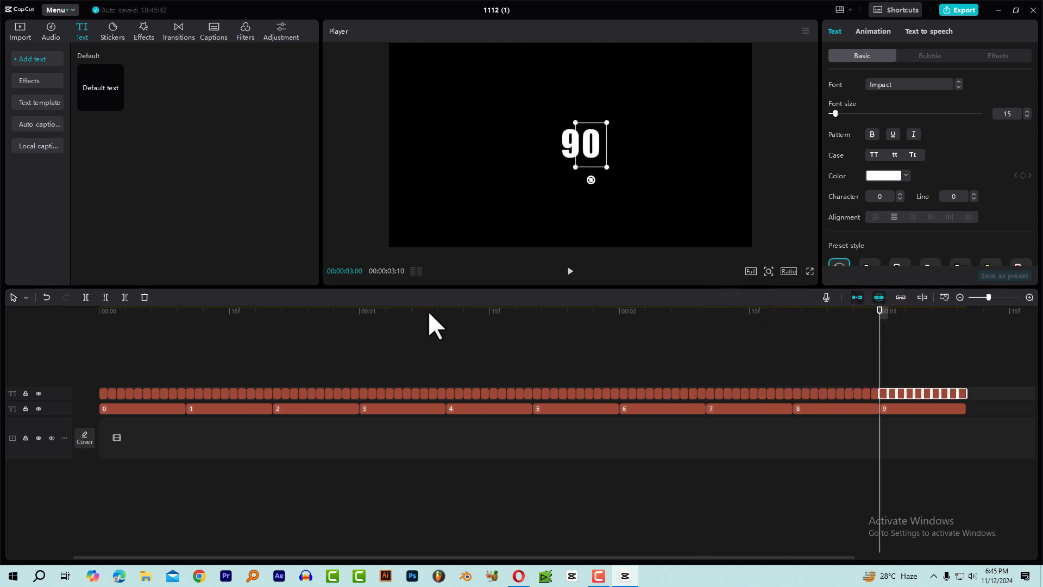
Play and scrub through the whole two-digit count from the start of the timeline to its end at 00:00:03:10.
left_click_drag(177, 317, 25, 334)
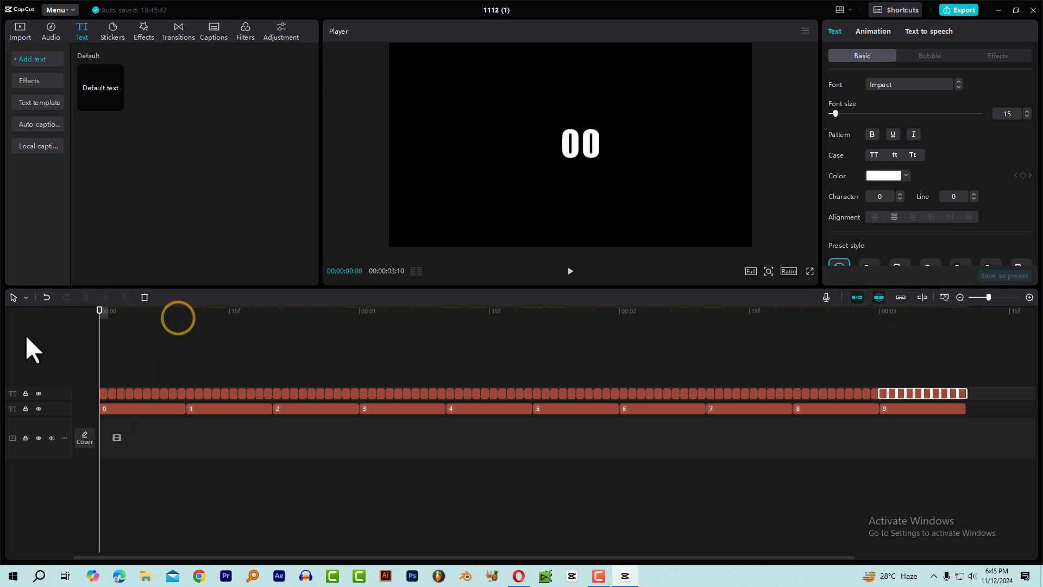
key("space")
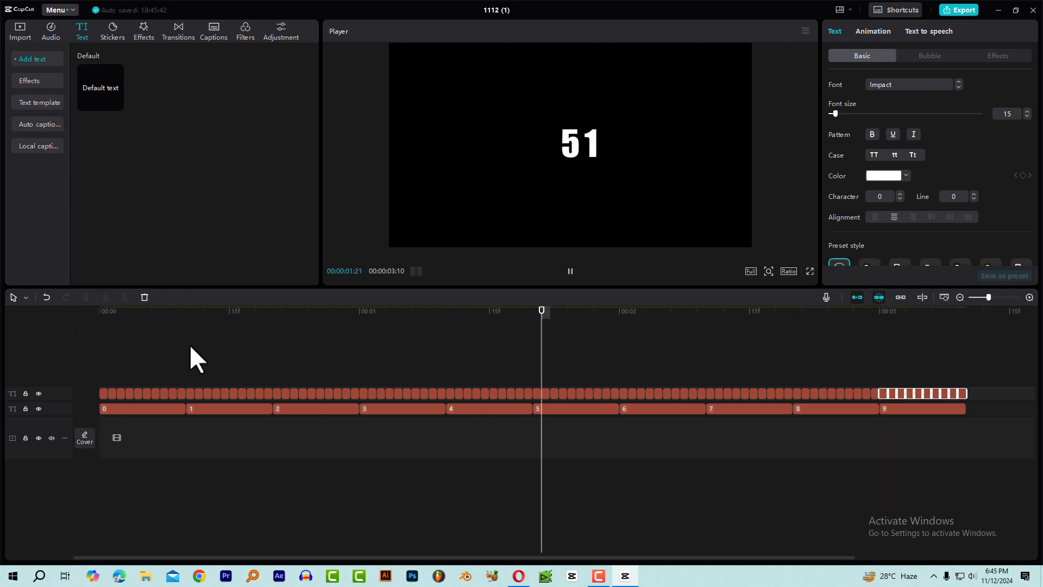
left_click(129, 324)
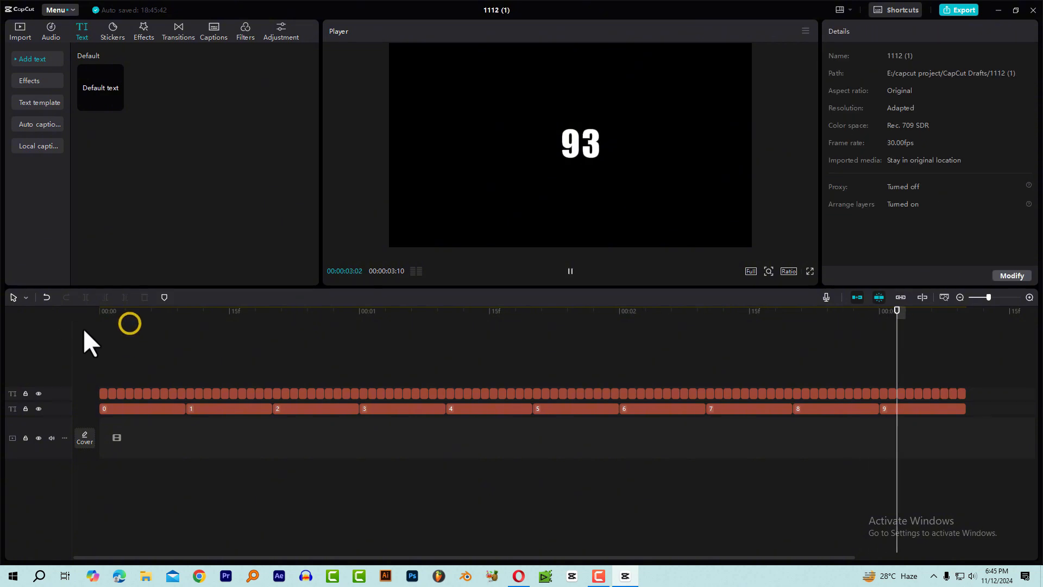
left_click_drag(143, 313, 64, 322)
key("space")
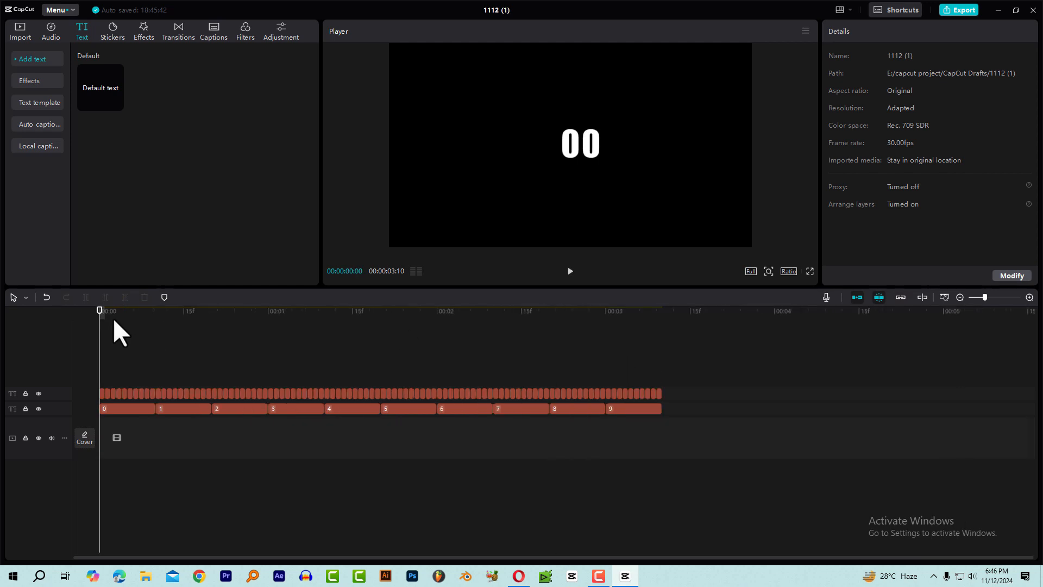
left_click_drag(105, 312, 677, 387)
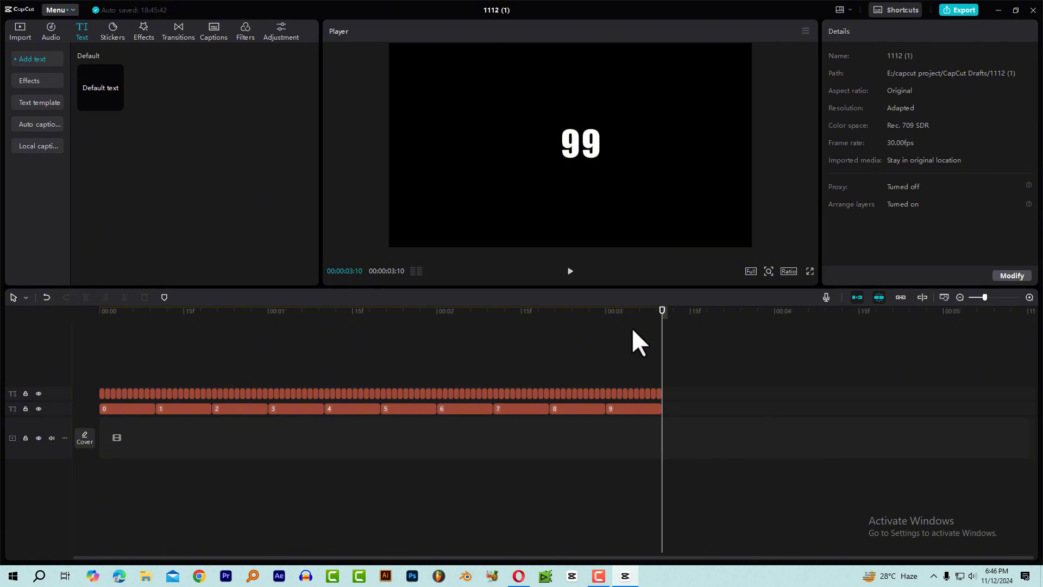
left_click_drag(142, 318, 41, 324)
key("space")
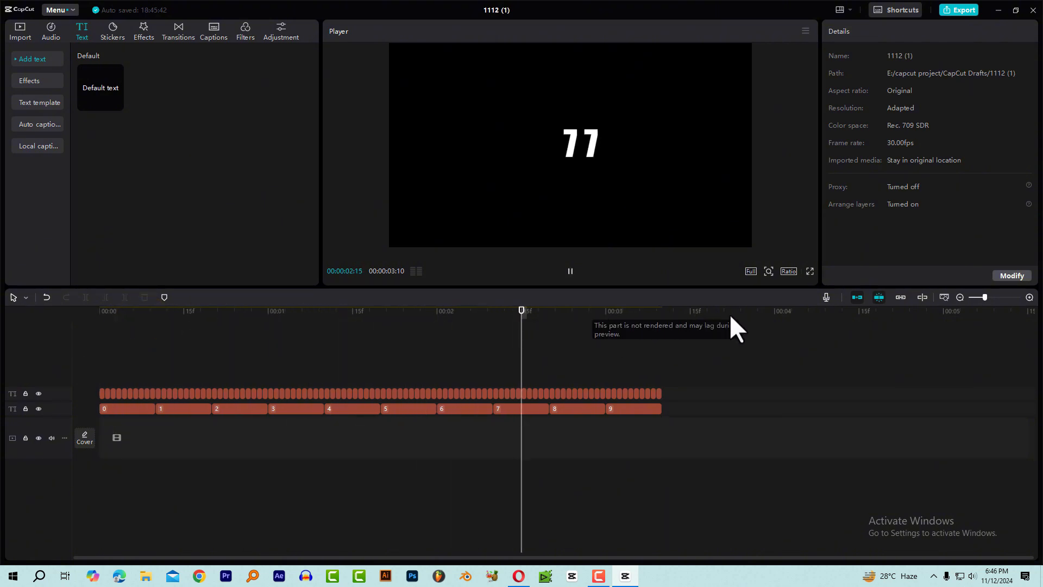
left_click(663, 312)
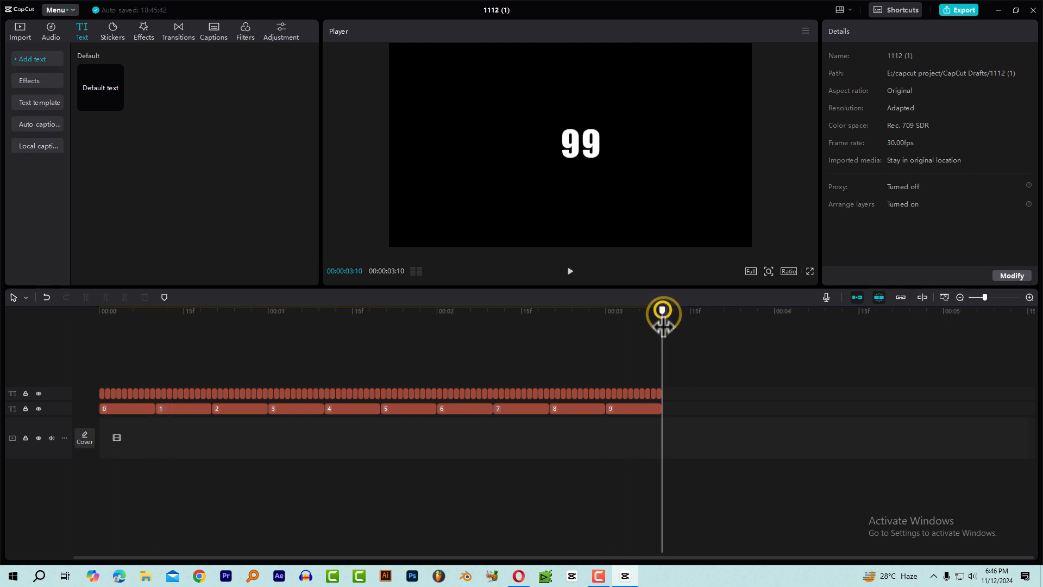
Copy the tens 9 clip and paste it at 00:00:03:10, right after the original on the lower text track.
scroll(697, 375, "up", 2)
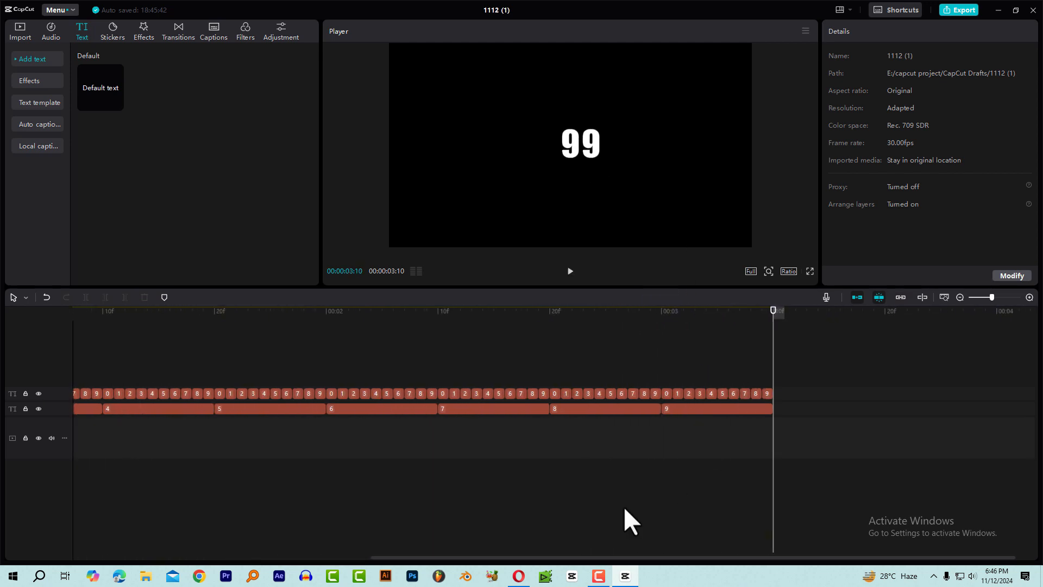
left_click_drag(472, 558, 492, 558)
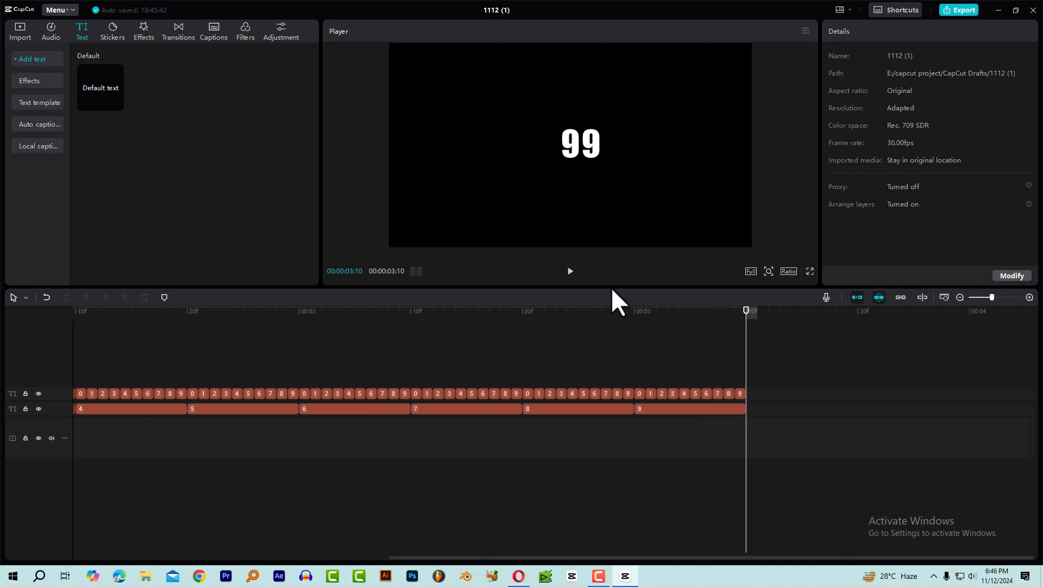
scroll(748, 404, "up", 1)
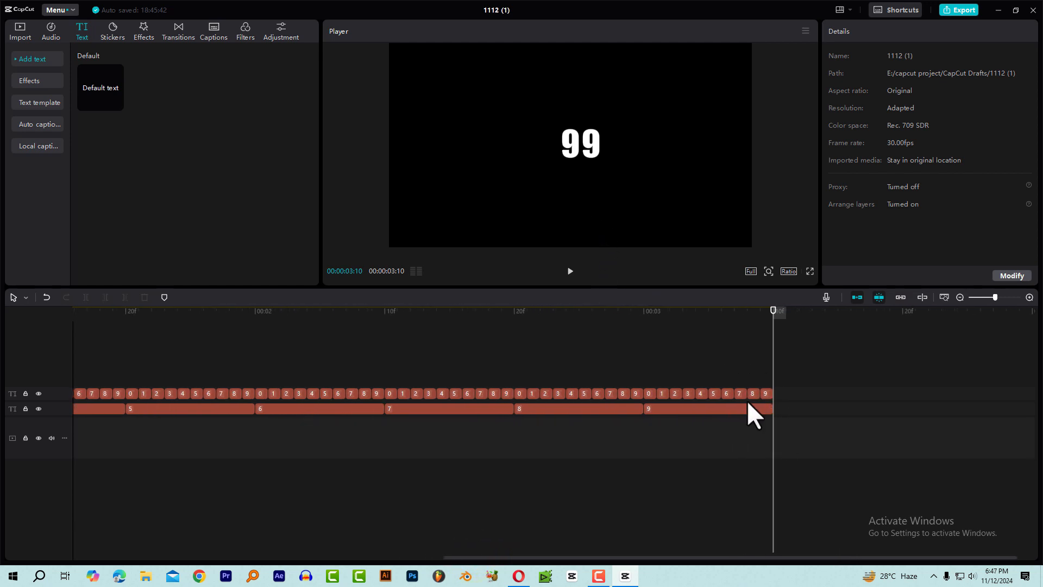
left_click(755, 407)
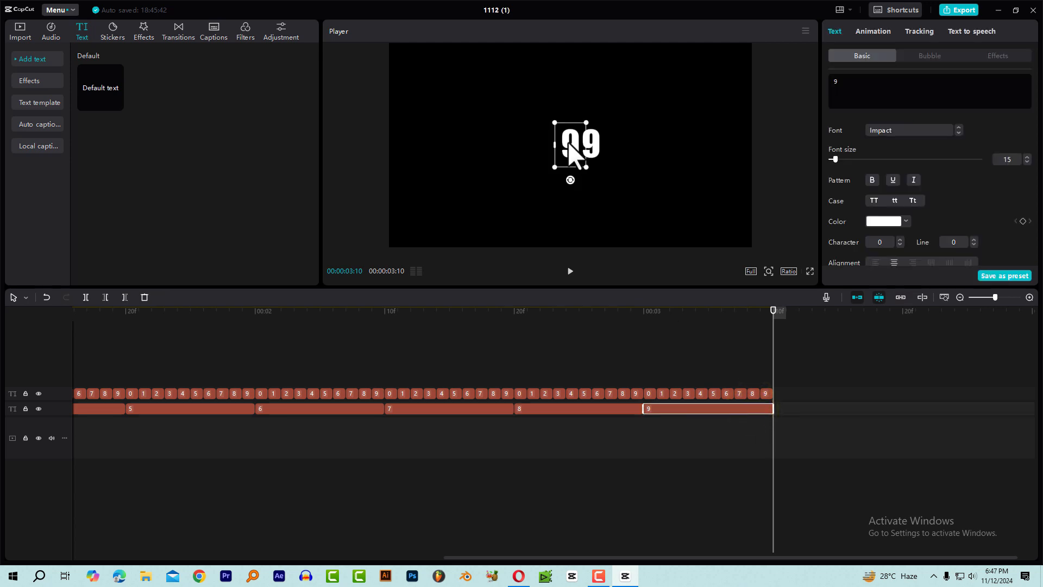
left_click(766, 394)
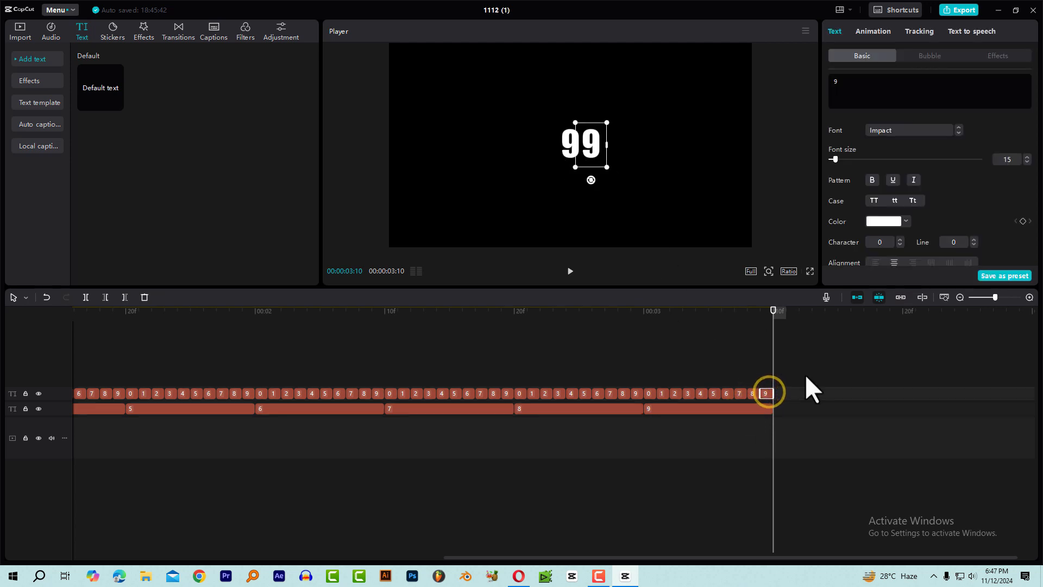
left_click_drag(733, 307, 775, 316)
left_click(672, 409)
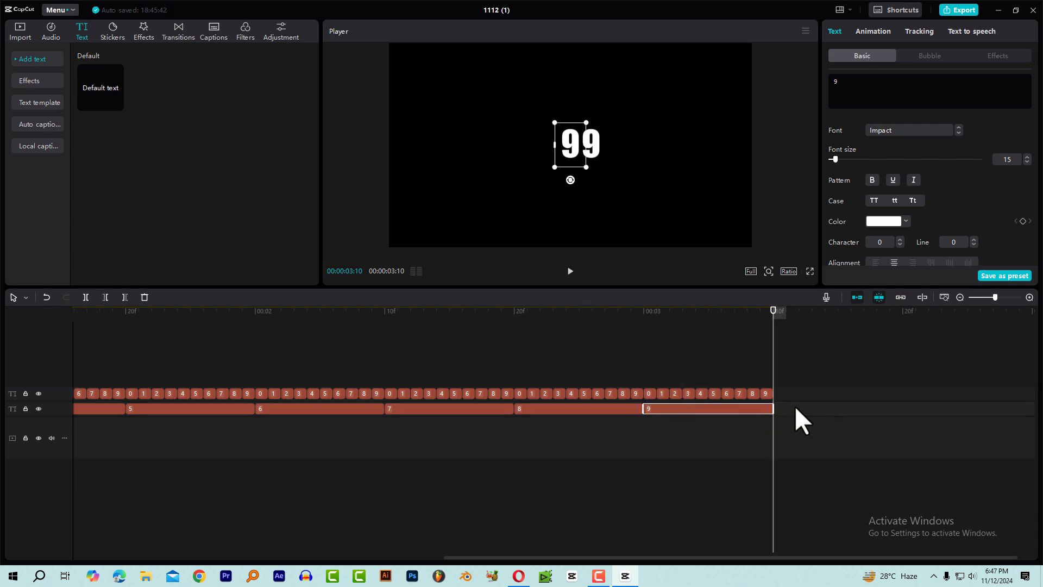
key("ctrl+v")
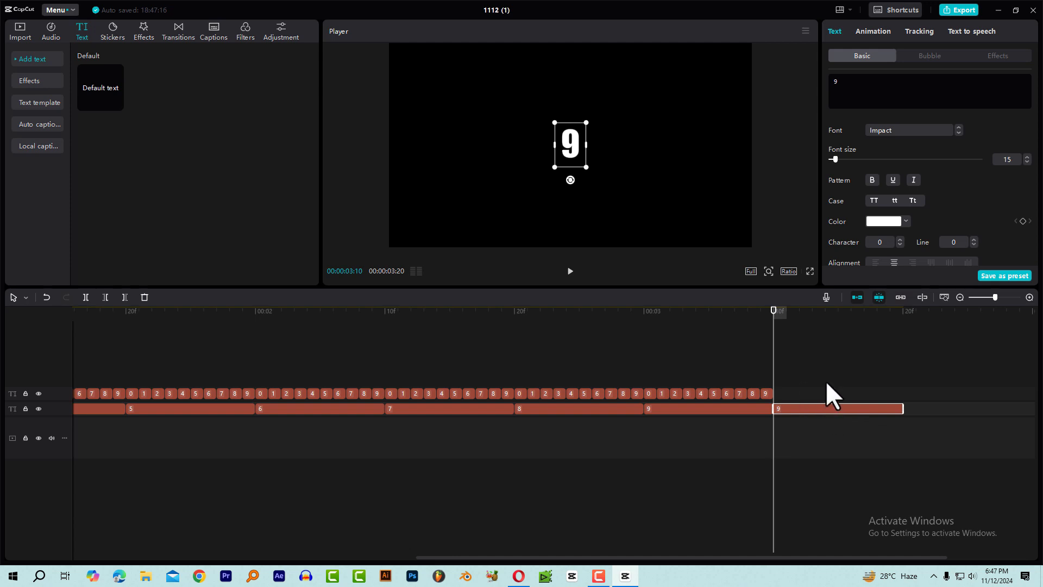
Extend the pasted tens 9 clip so that it ends at 00:00:05:00.
left_click(787, 312)
scroll(787, 414, "down", 4)
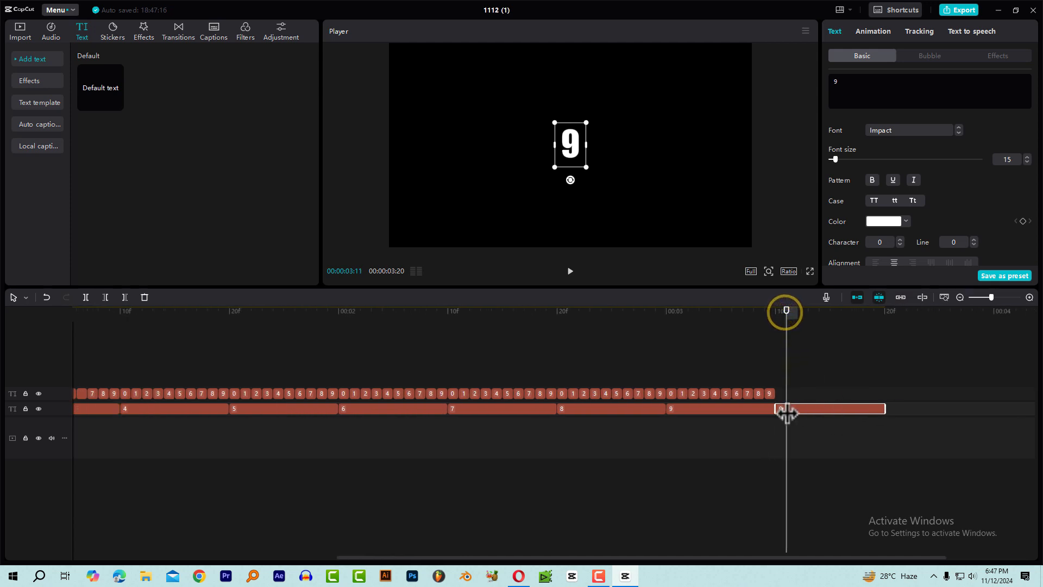
left_click_drag(444, 558, 848, 538)
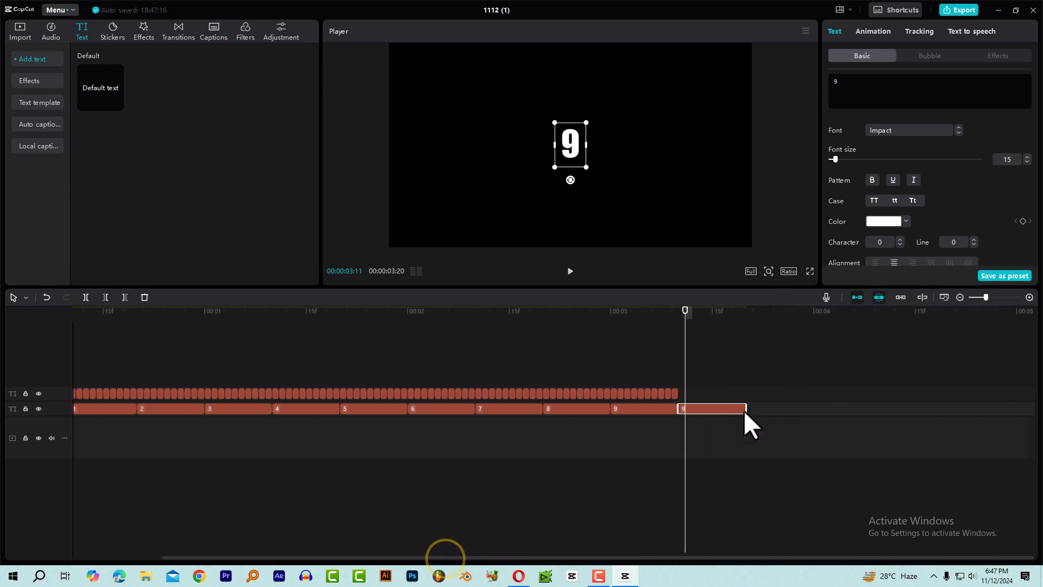
left_click_drag(745, 409, 1015, 405)
key("space")
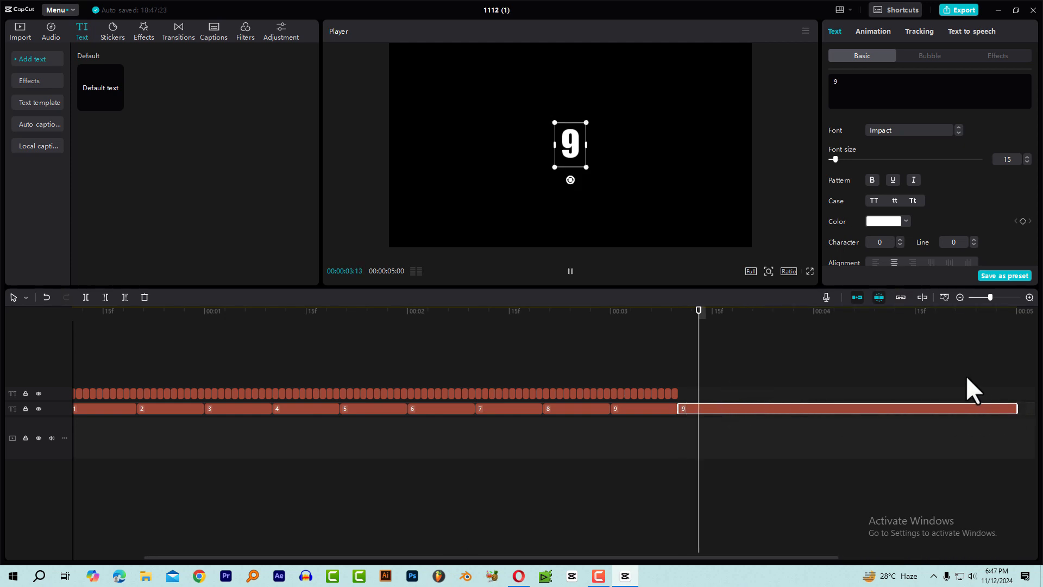
key("space")
Copy the last one-frame 9 clip and paste it at 00:00:03:10 on the units track.
left_click(676, 322)
scroll(718, 394, "up", 3)
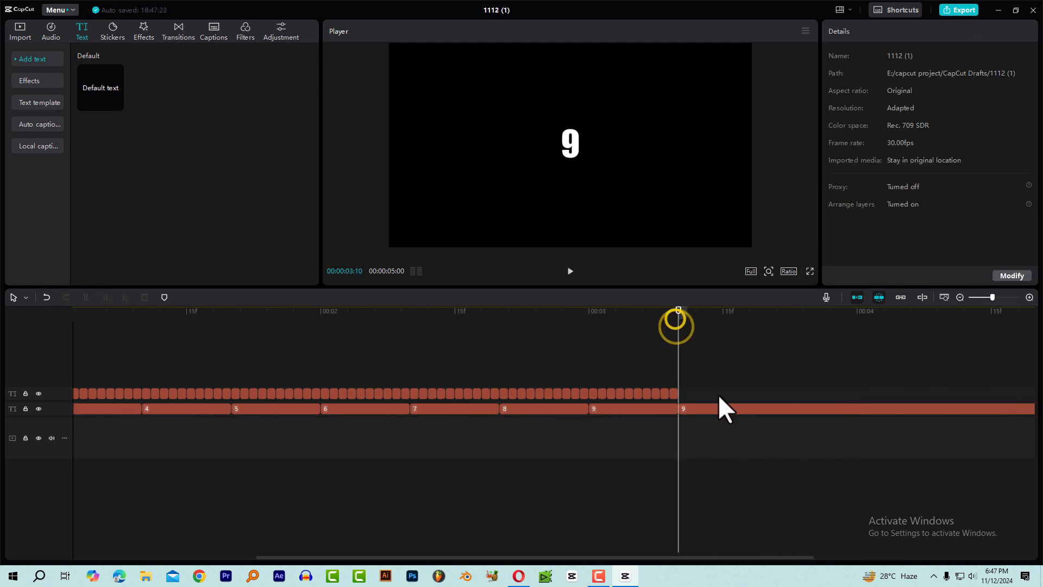
left_click(672, 392)
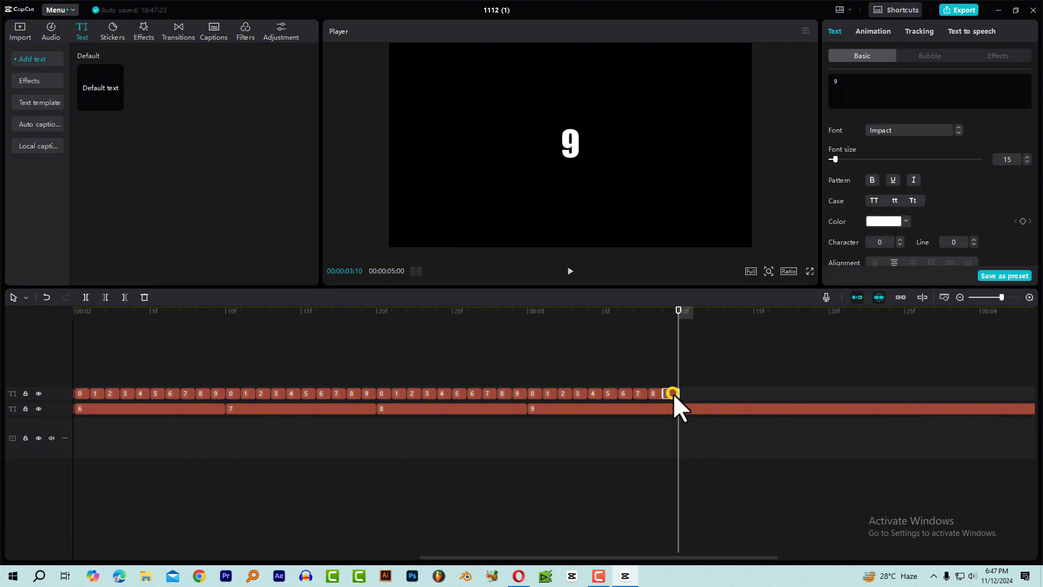
left_click(667, 324)
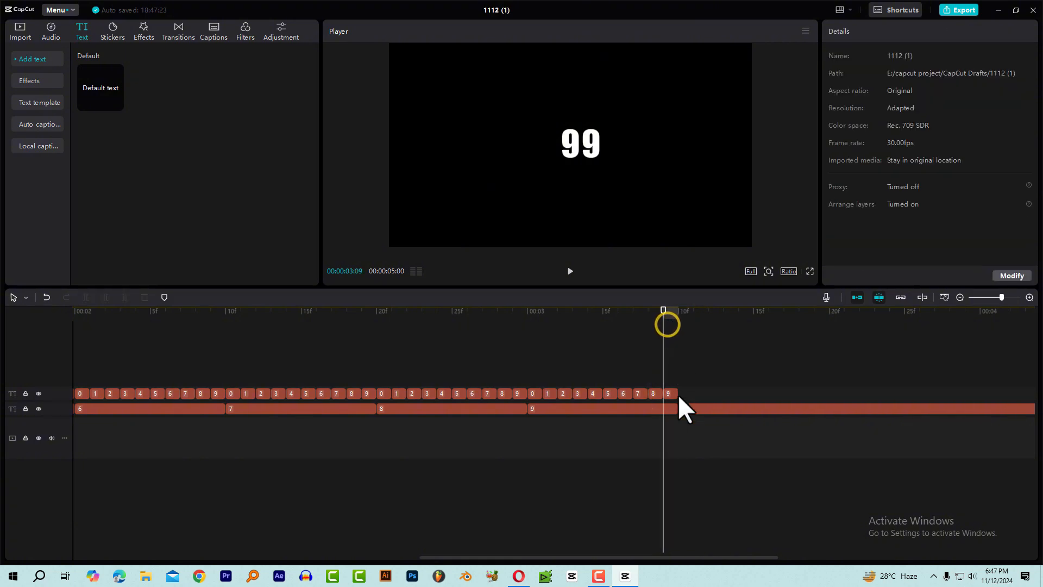
left_click(670, 393)
left_click(677, 321)
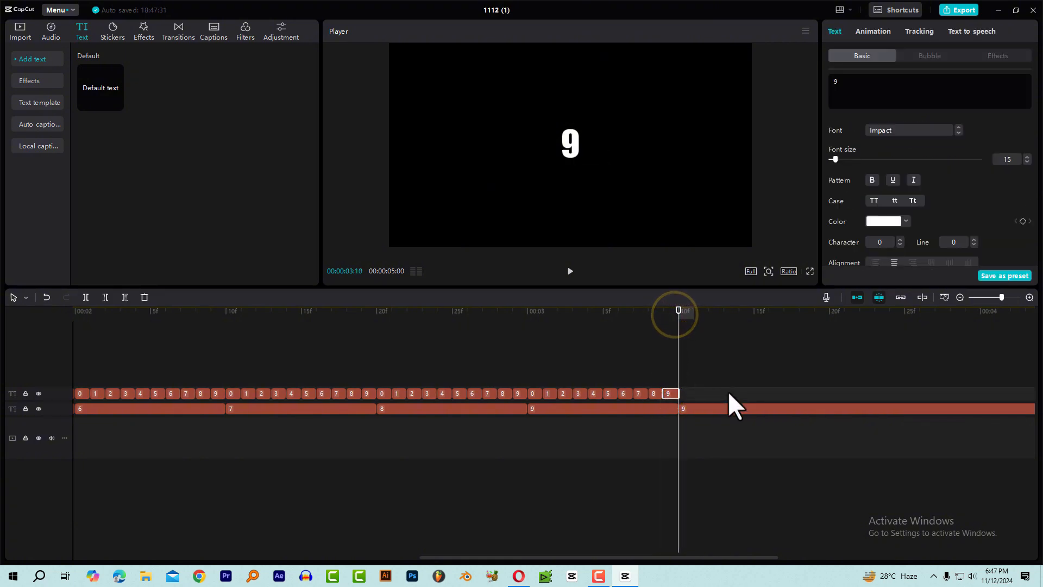
key("ctrl+v")
Extend the pasted units 9 clip to about 00:00:05:00, nearly level with the end of the tens clip below.
scroll(769, 403, "down", 5, "ctrl")
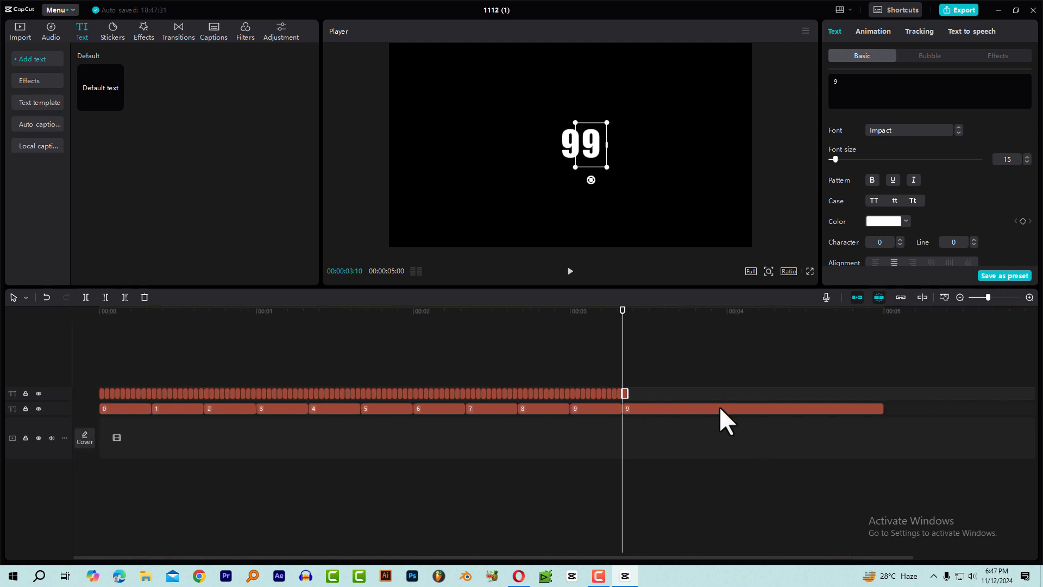
left_click_drag(608, 392, 836, 389)
scroll(643, 377, "up", 4, "ctrl")
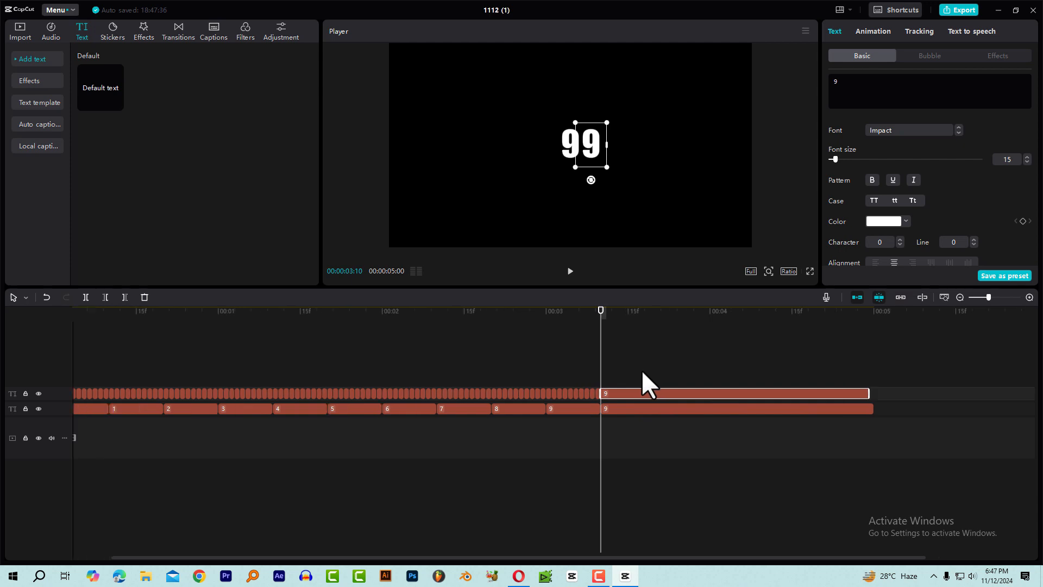
Duplicate the extended units 9 clip onto a new track above and place its digit directly right of 99 in the preview.
left_click(612, 392)
left_click_drag(605, 311, 623, 311)
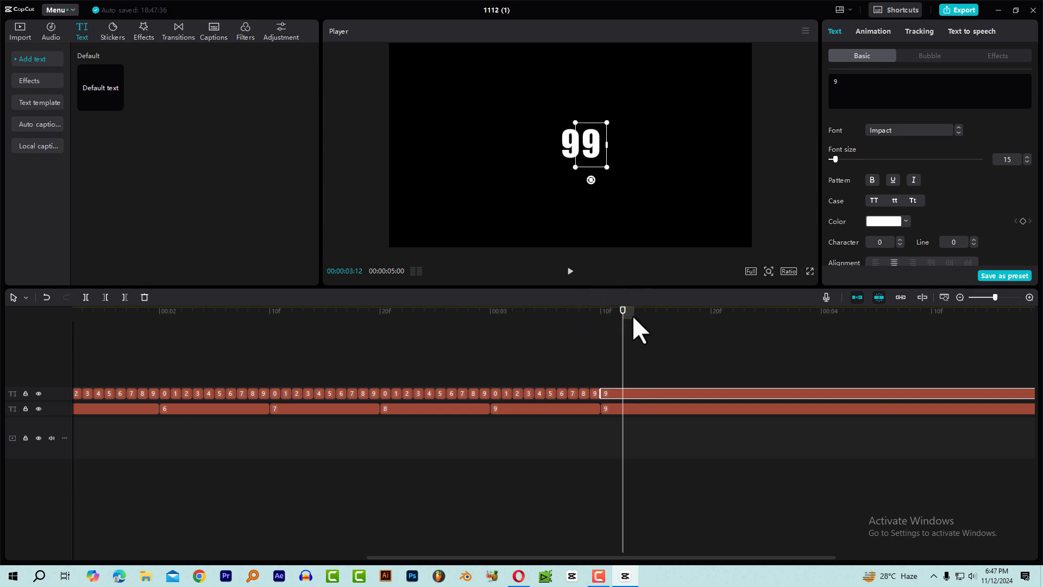
left_click_drag(612, 319, 603, 326)
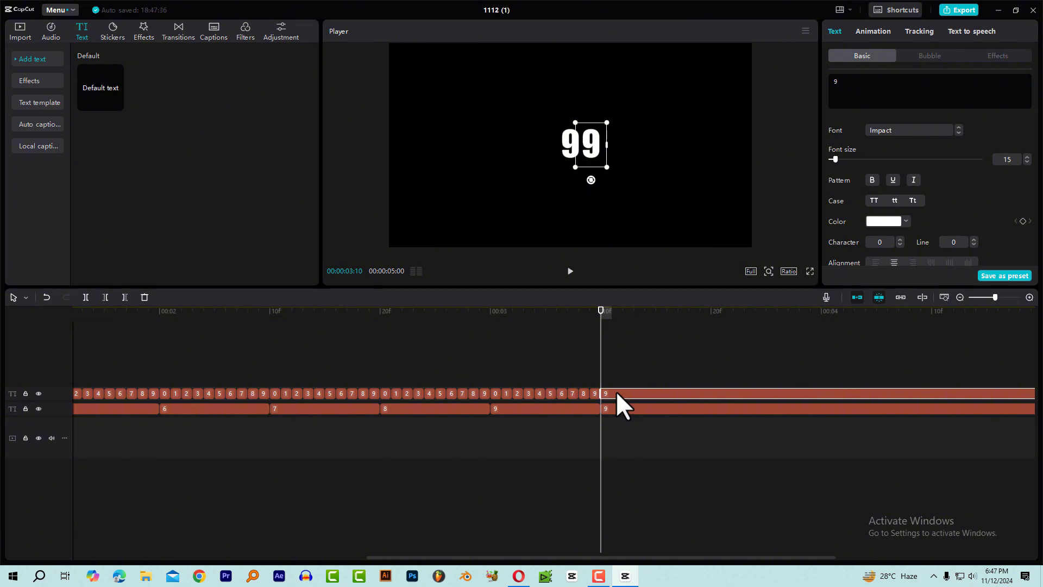
left_click_drag(615, 392, 615, 381)
left_click_drag(612, 322, 634, 326)
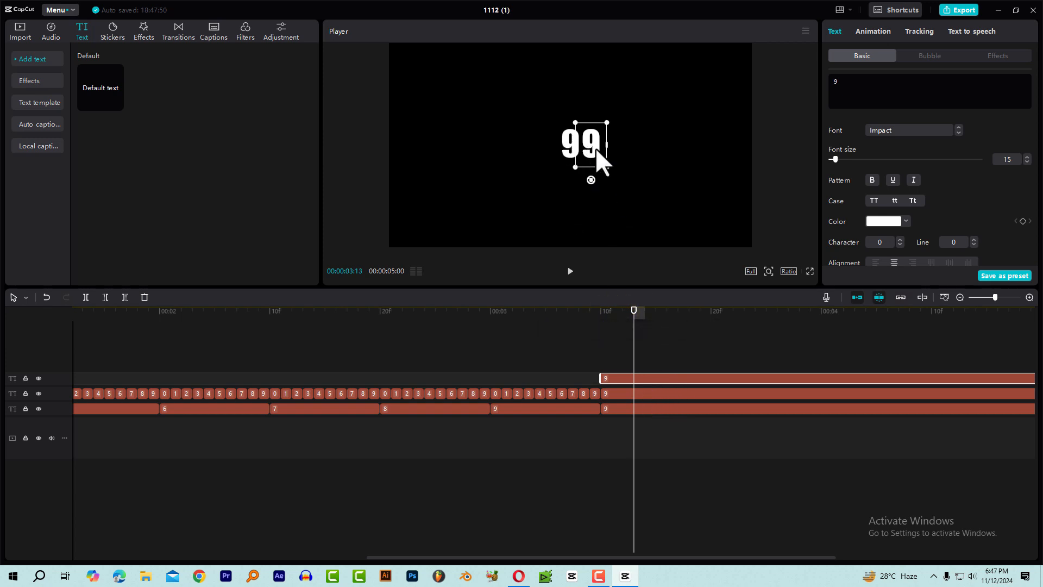
left_click_drag(591, 140, 610, 142)
left_click(619, 321)
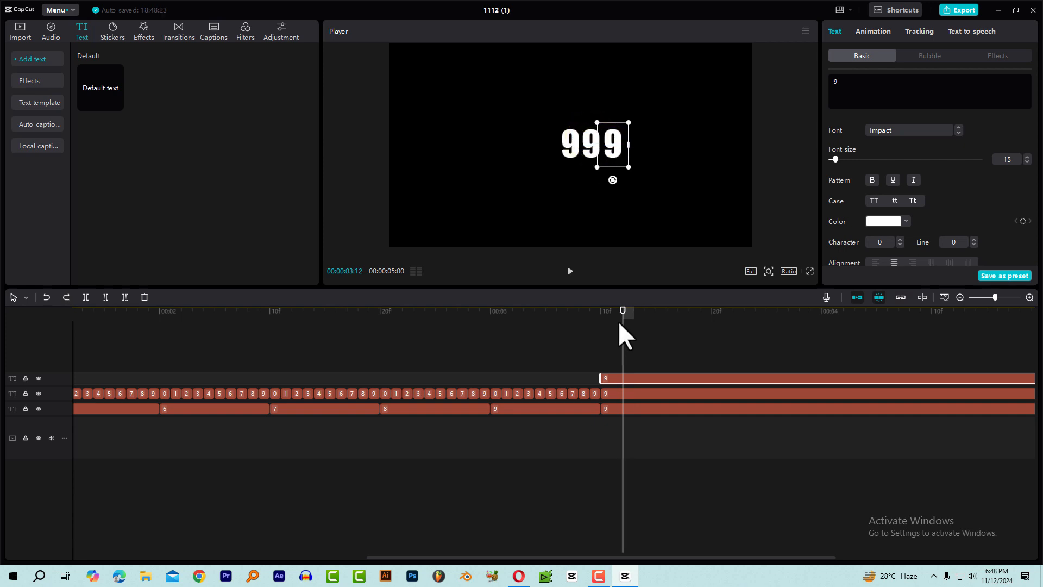
Change the text of the extended clip at 00:00:03:10 on the lowest text track to 1.
left_click(613, 408)
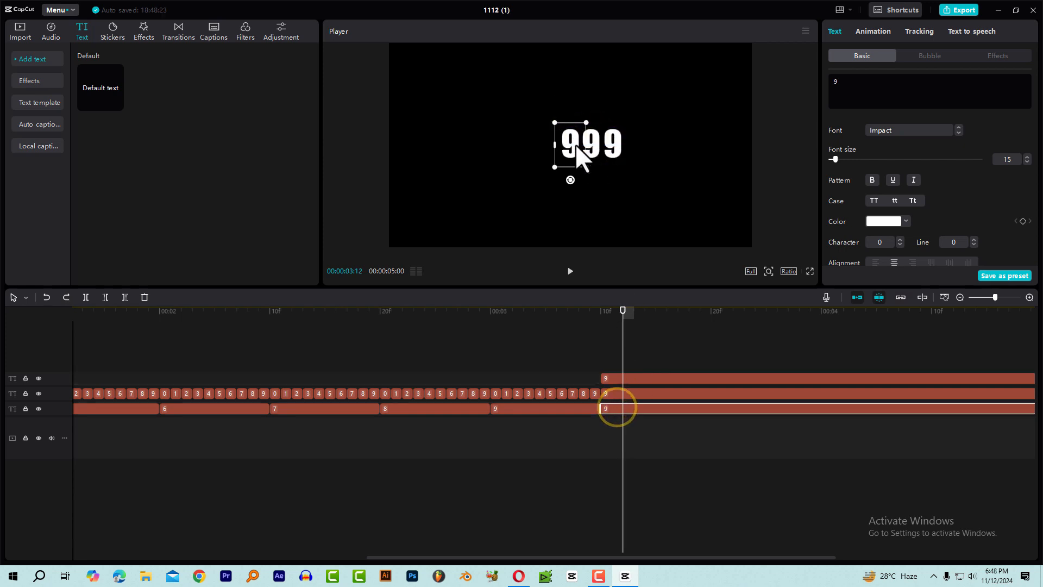
left_click(612, 406)
left_click(860, 81)
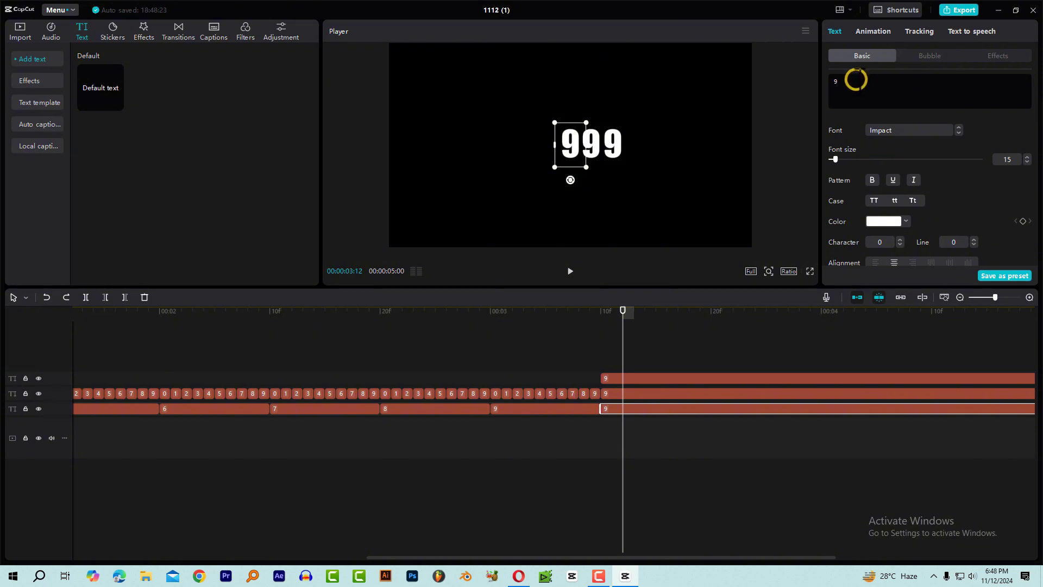
key("BackSpace")
type("1")
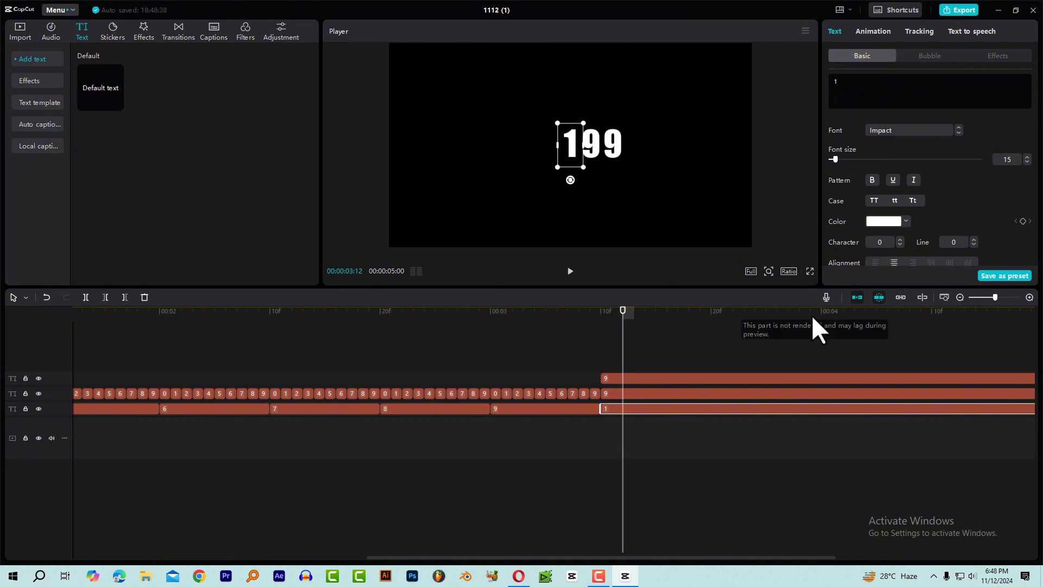
Change the text of the two extended 9 clips above the 1 clip to 0 so the held number reads 100.
left_click(623, 393)
left_click(881, 86)
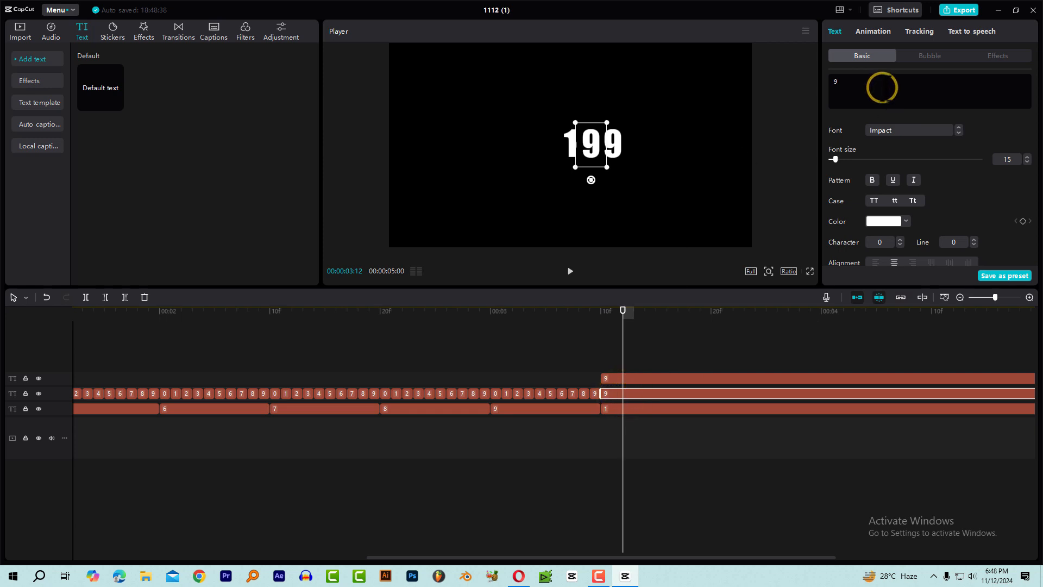
key("BackSpace")
type("0")
left_click(614, 377)
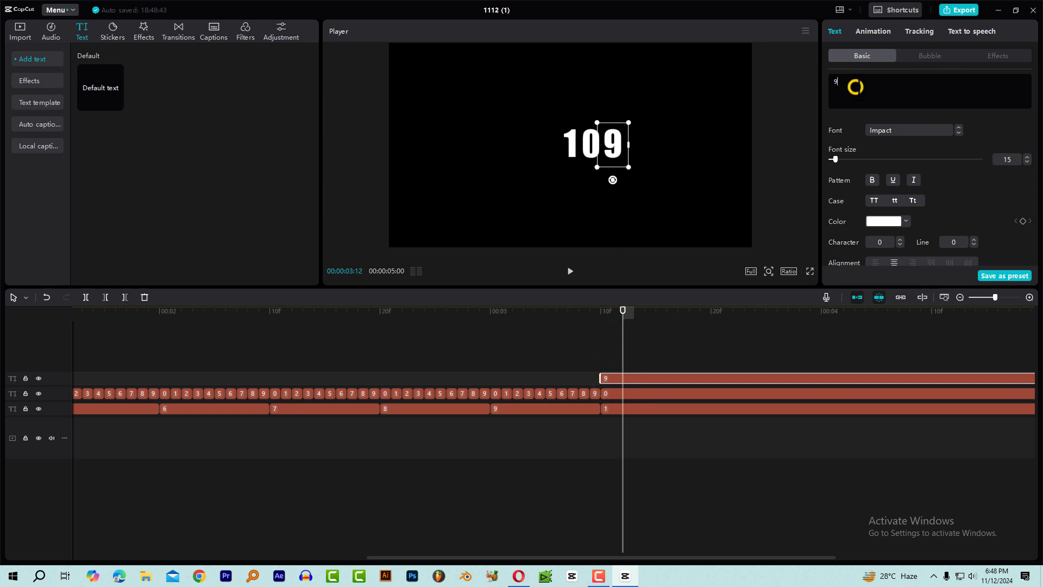
key("BackSpace")
type("0")
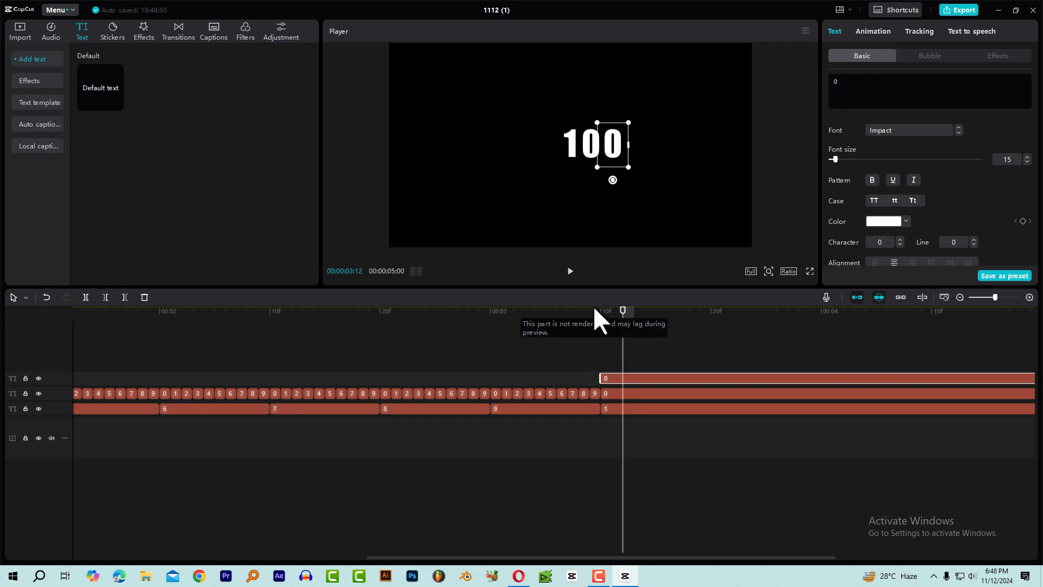
Play the counting animation through the switch to the held number, and from the beginning, to check its timing.
left_click_drag(586, 311, 280, 321)
key("space")
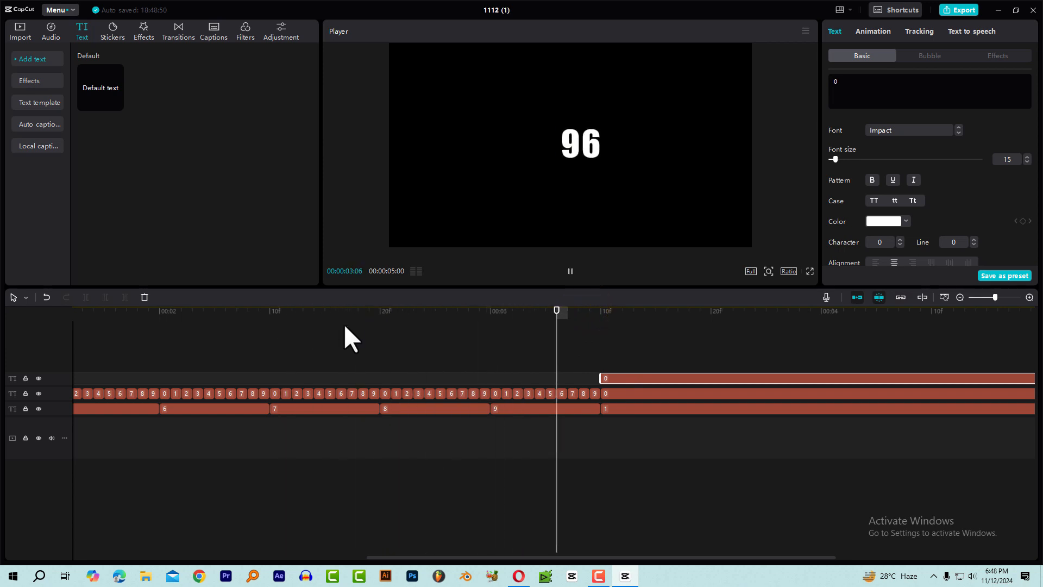
key("space")
scroll(664, 370, "down", 5)
left_click_drag(372, 316, 440, 336)
left_click_drag(356, 318, 87, 326)
key("space")
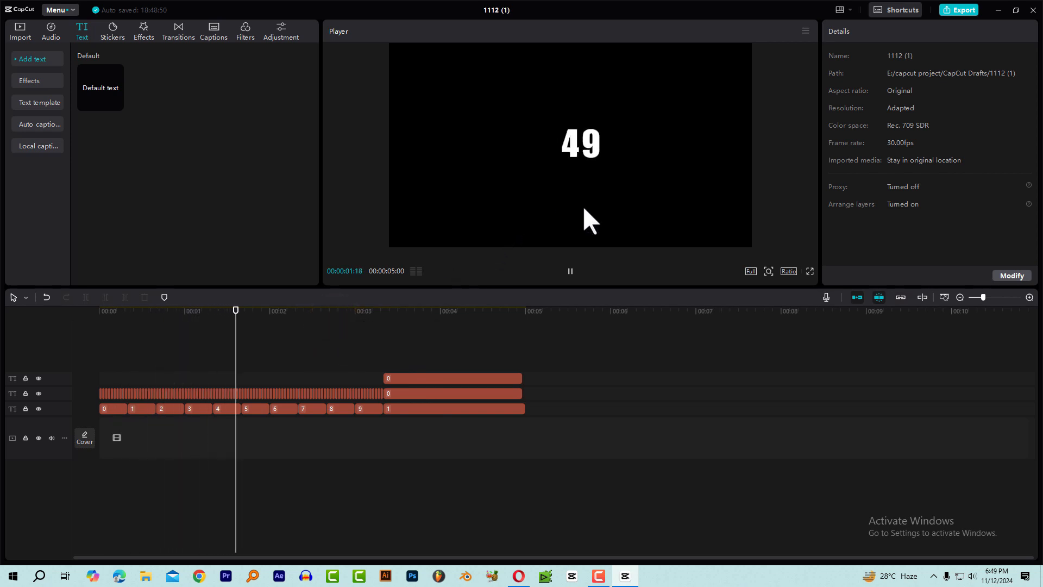
key("space")
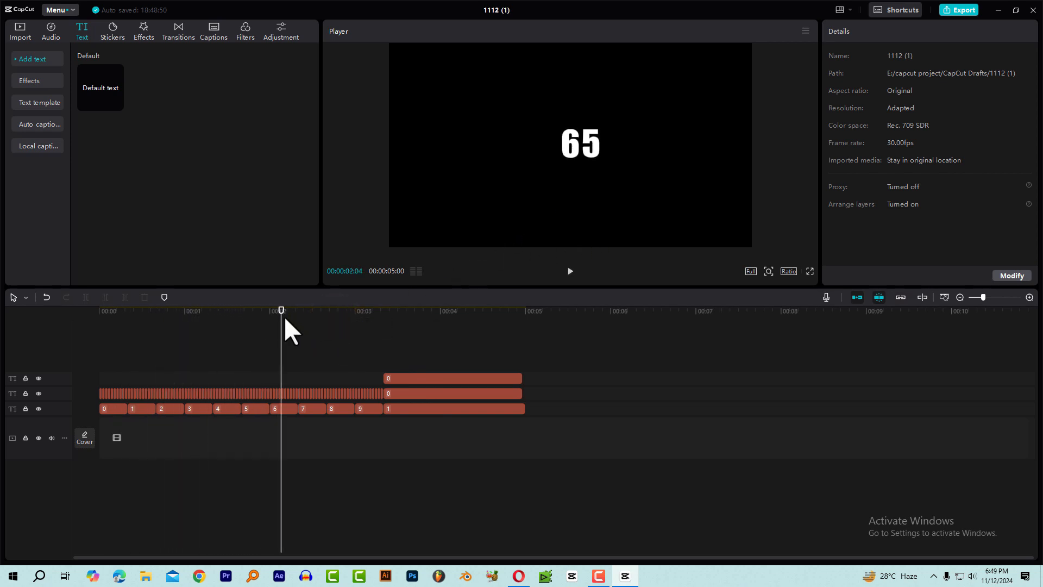
left_click_drag(285, 316, 271, 351)
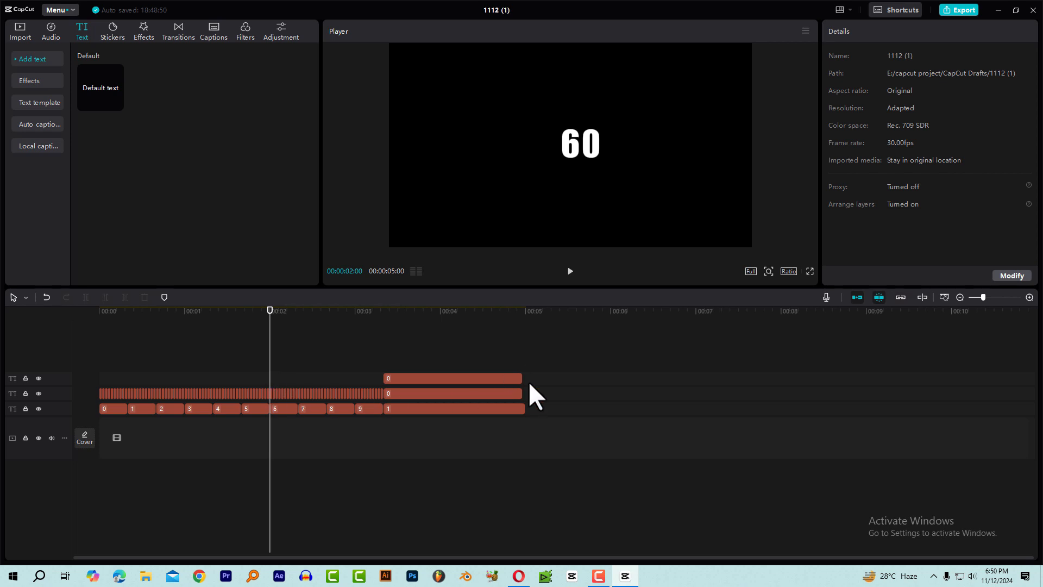
left_click(288, 316)
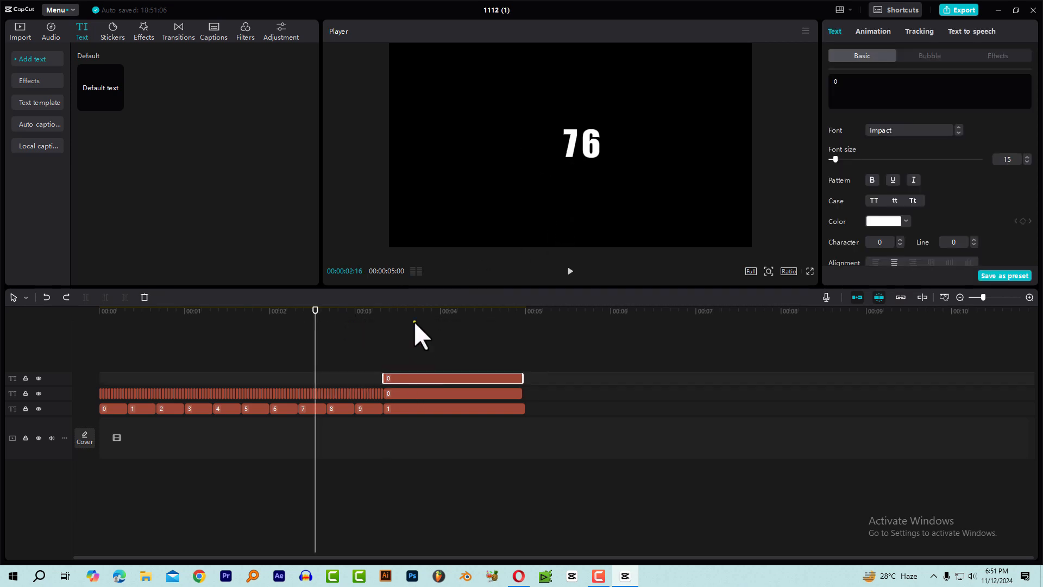
Duplicate the uppermost 0 clip onto a new track above at 00:00:00:00 and extend it level with the other clips' end.
left_click(414, 321)
left_click(420, 378)
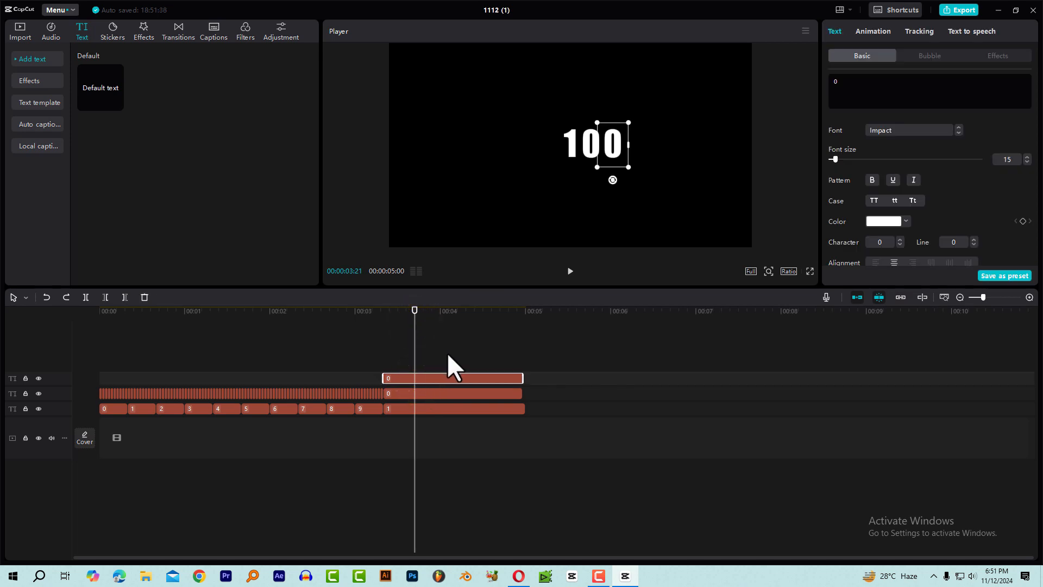
left_click_drag(447, 377, 125, 363)
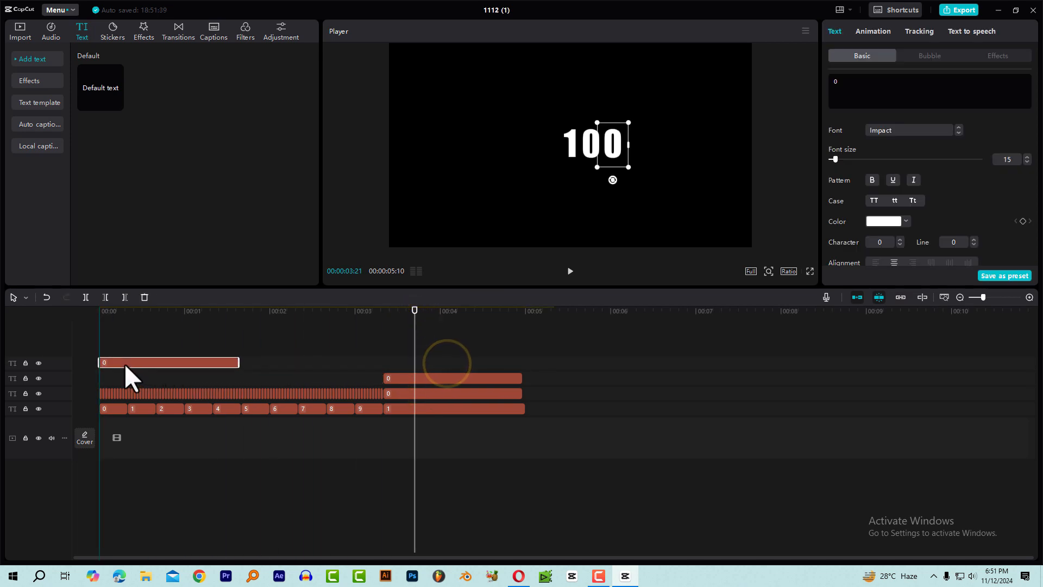
left_click_drag(238, 363, 524, 363)
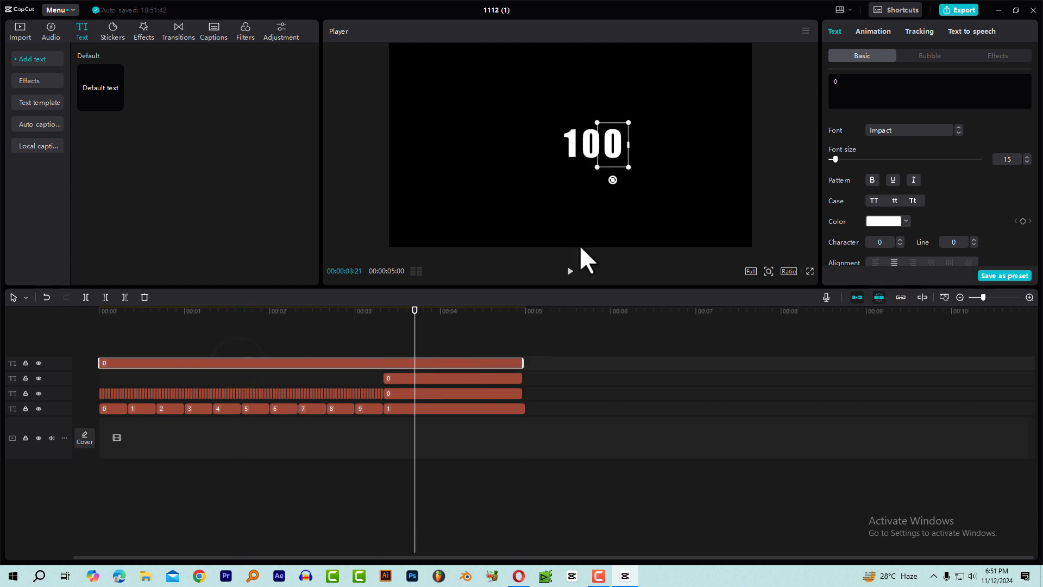
Change the full-length clip's text to $ and place the sign directly before the two digits in the preview.
left_click(849, 84)
key("BackSpace")
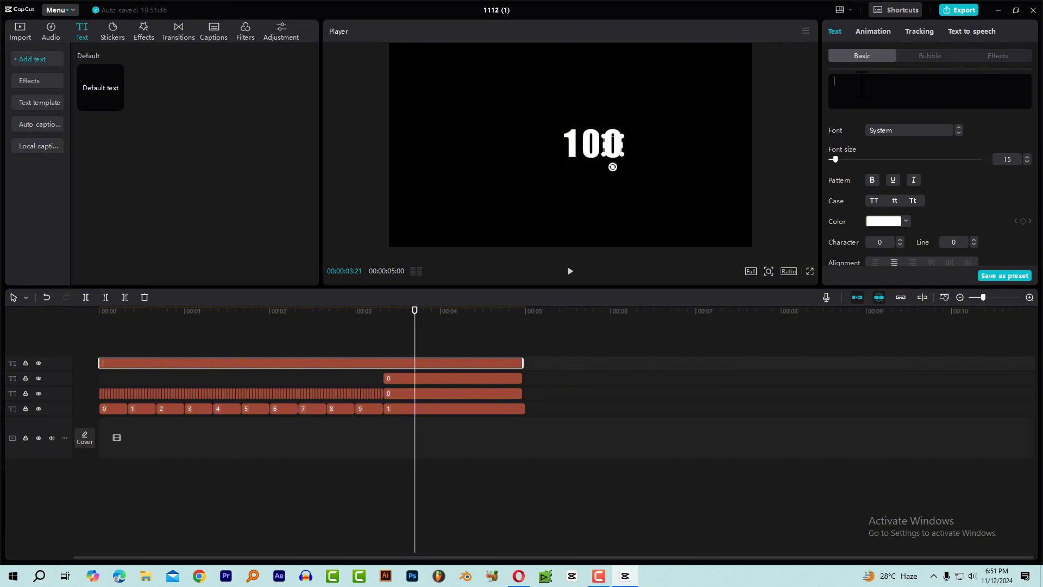
type("$")
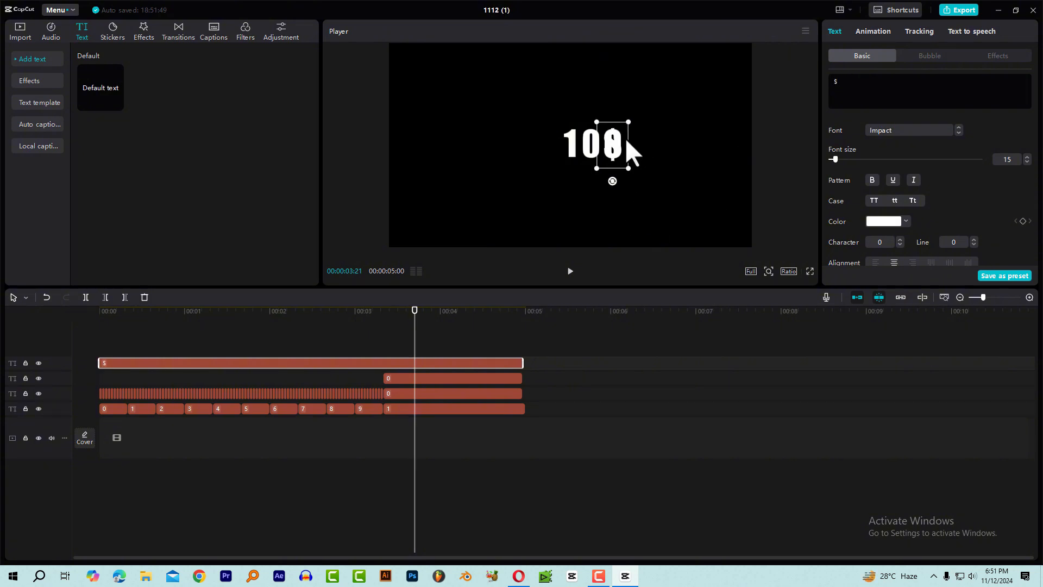
left_click_drag(625, 138, 558, 152)
left_click_drag(249, 314, 44, 334)
left_click(204, 481)
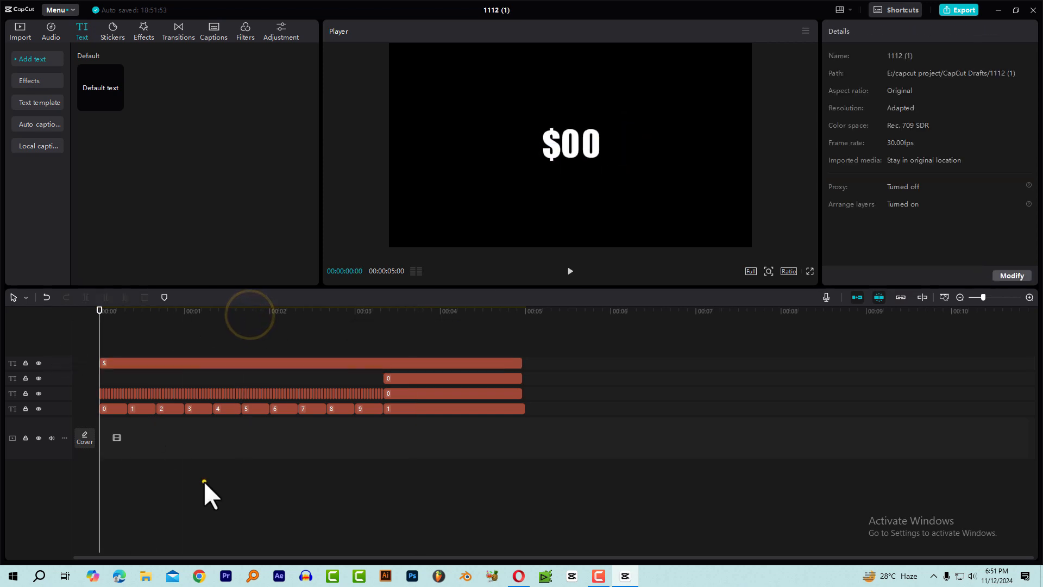
Play the count with the dollar sign and shift the $ slightly farther away from the digits.
left_click(116, 316)
key("space")
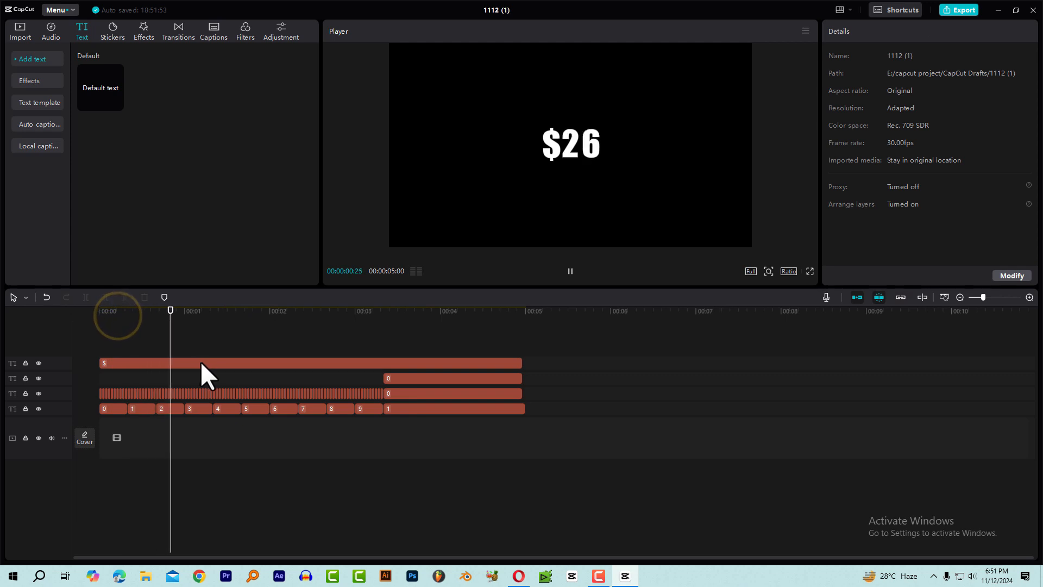
left_click(286, 310)
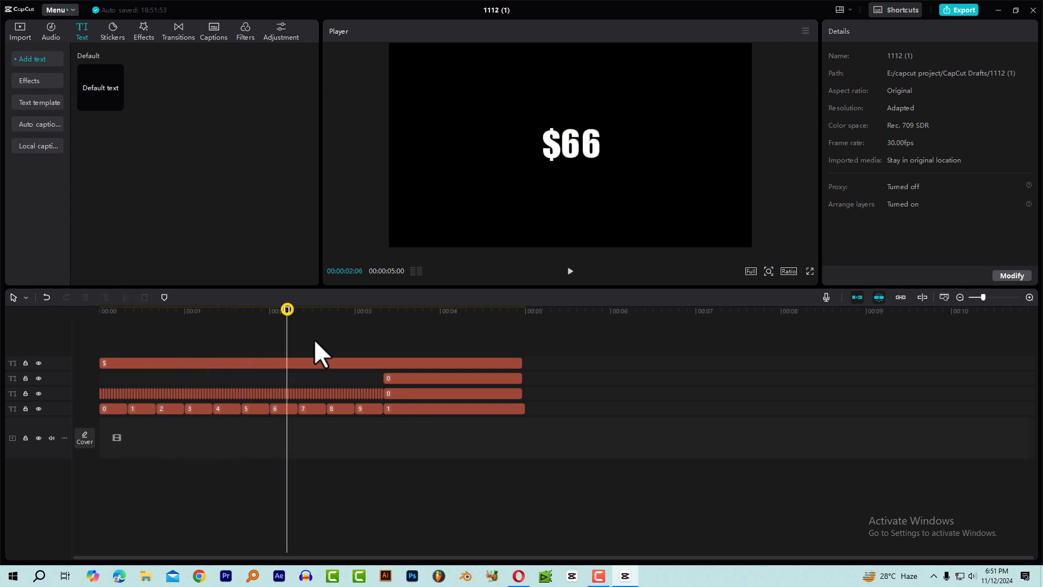
left_click(334, 364)
left_click_drag(555, 155, 552, 156)
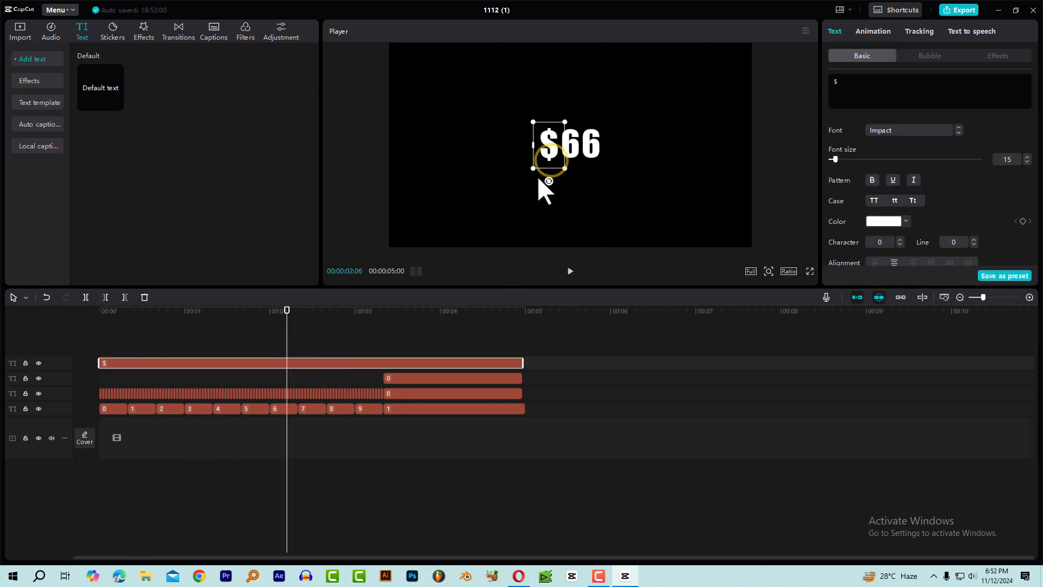
Change the full-length symbol clip's text to % and place the sign directly after the two digits in the preview.
left_click(299, 363)
left_click(858, 83)
key("BackSpace")
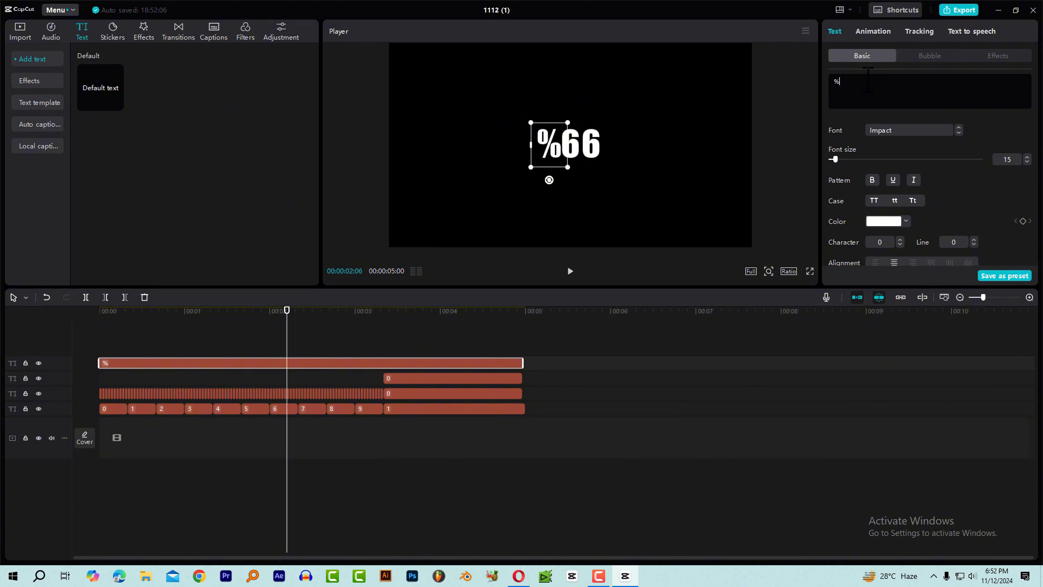
left_click_drag(549, 144, 617, 134)
Play the count from the beginning to check the percent sign next to the two digits.
left_click(235, 312)
key("Home")
key("space")
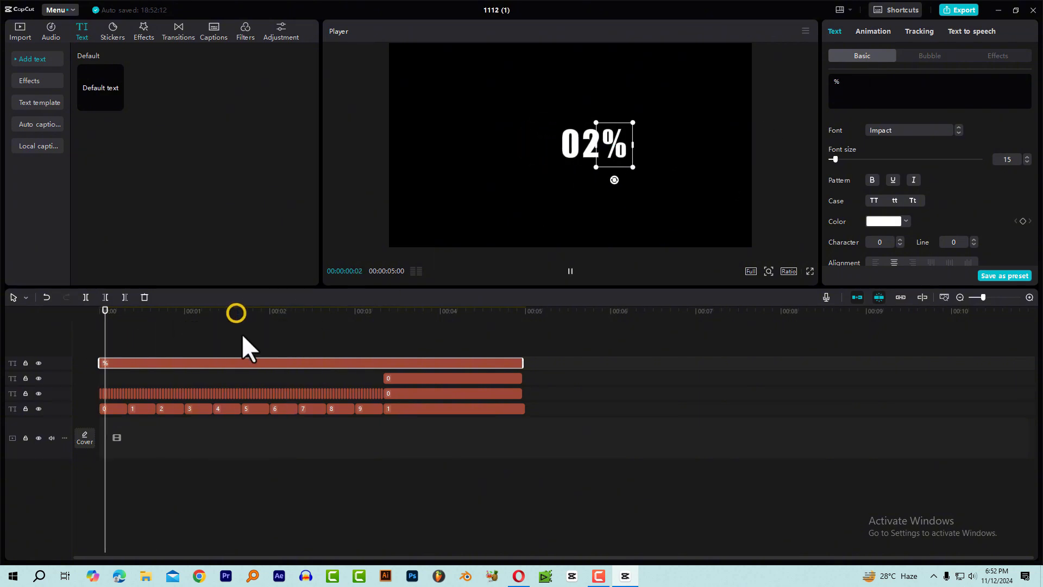
key("space")
Split the % clip at 00:00:03:10, where the three-digit number 100 begins.
left_click_drag(376, 313, 389, 314)
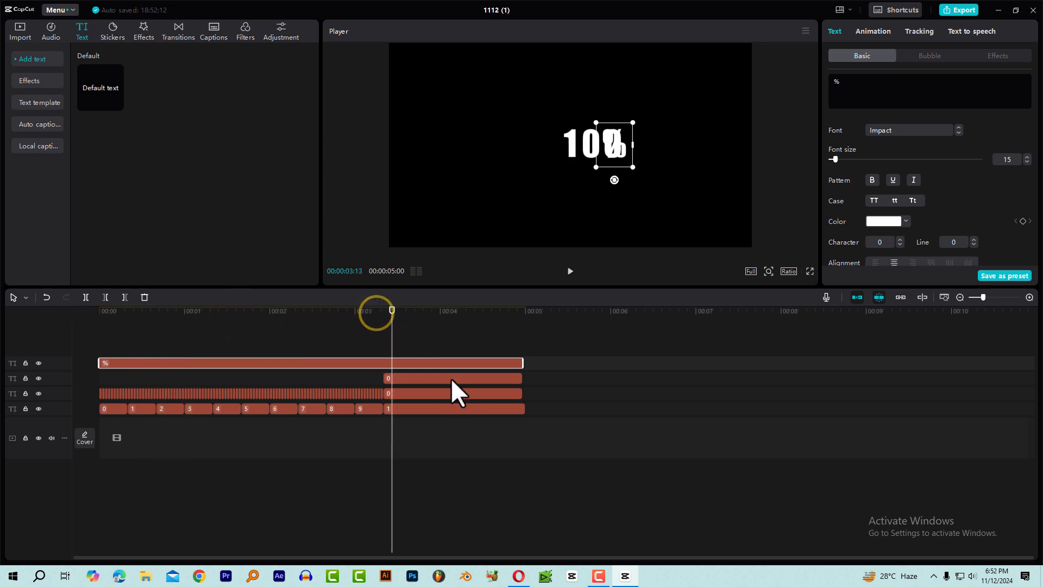
scroll(440, 383, "up", 4)
left_click(539, 314)
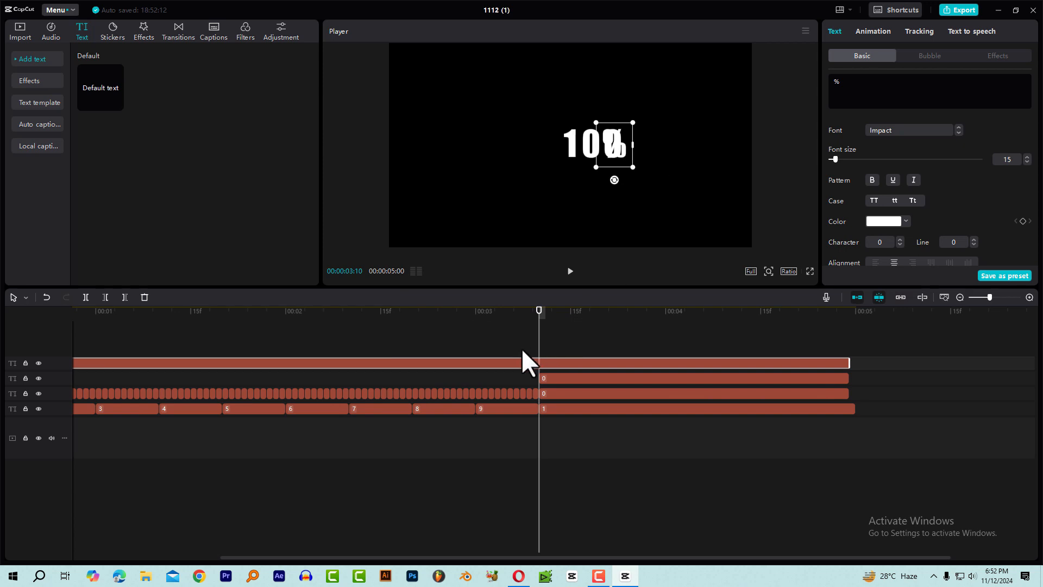
left_click_drag(538, 311, 539, 311)
key("ctrl+b")
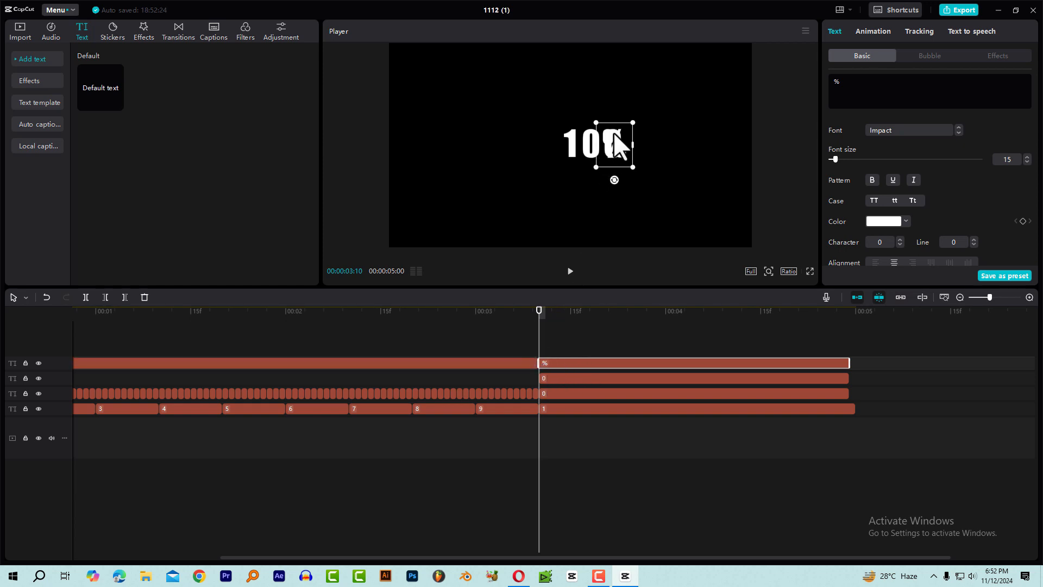
Compare the frames around 00:00:03:10 and move the second % clip's sign directly after 100 in the preview.
left_click(530, 314)
left_click(530, 314)
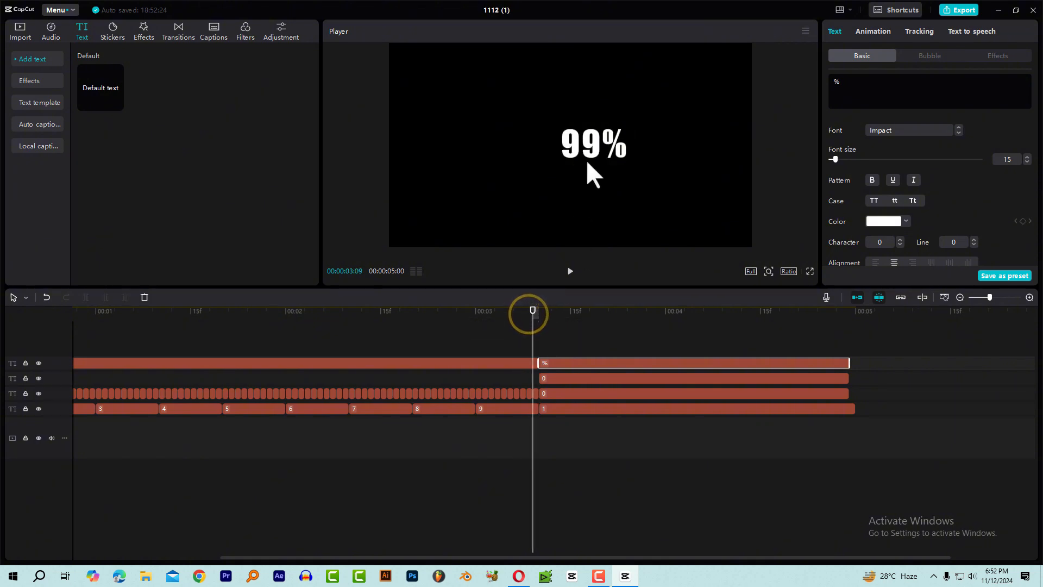
left_click(539, 313)
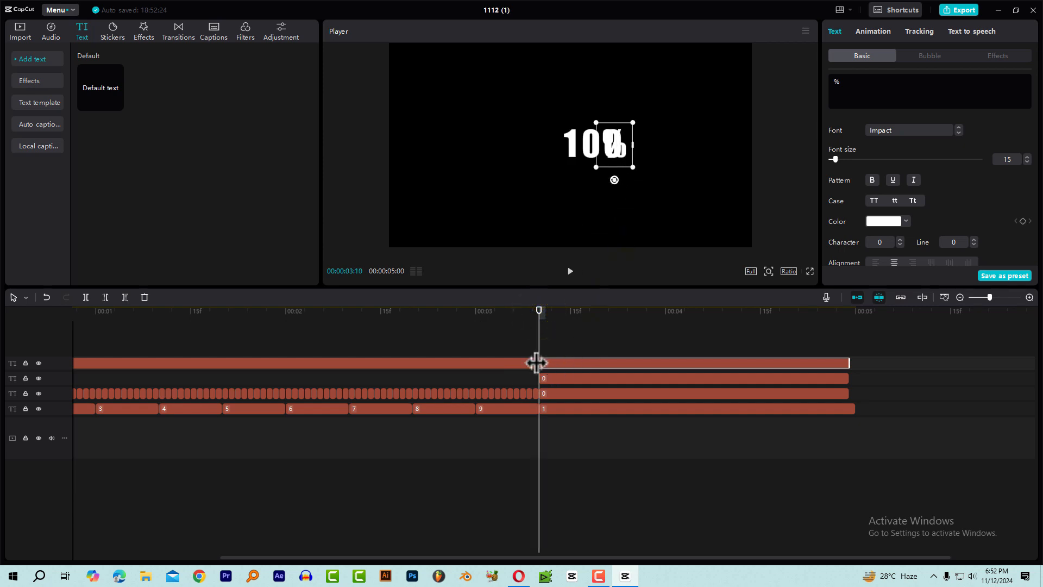
left_click_drag(611, 159, 635, 152)
Play the transition to 100% and the whole count from the beginning to check the percent sign's position.
left_click(488, 312)
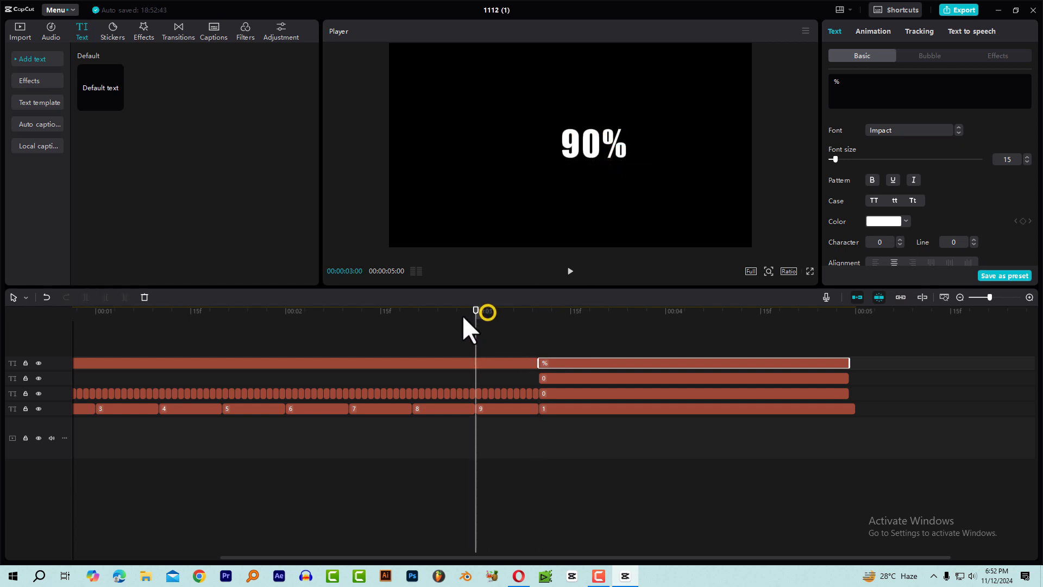
key("space")
left_click(615, 346)
scroll(693, 369, "down", 4)
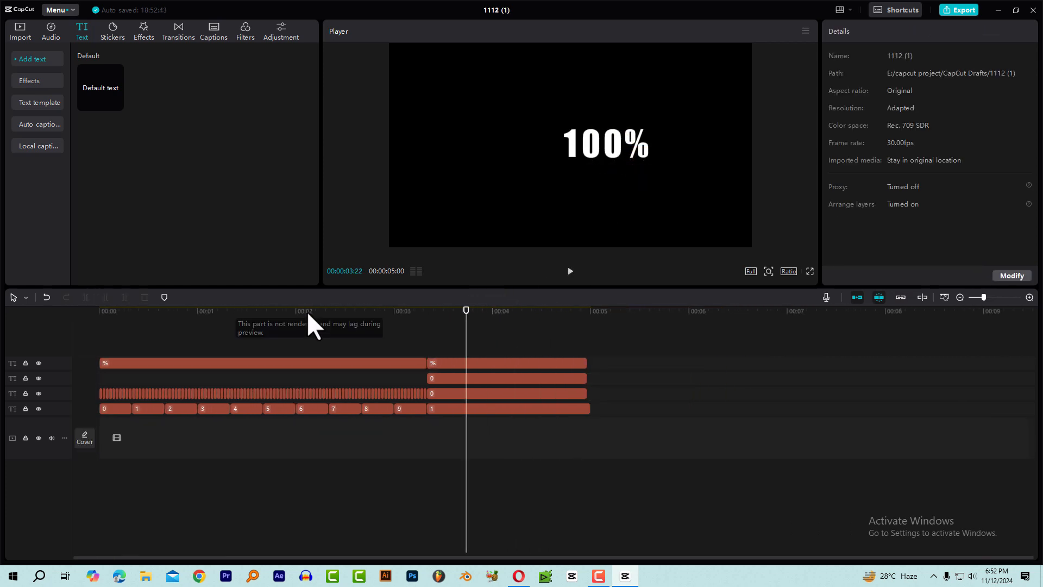
left_click_drag(279, 312, 66, 337)
key("space")
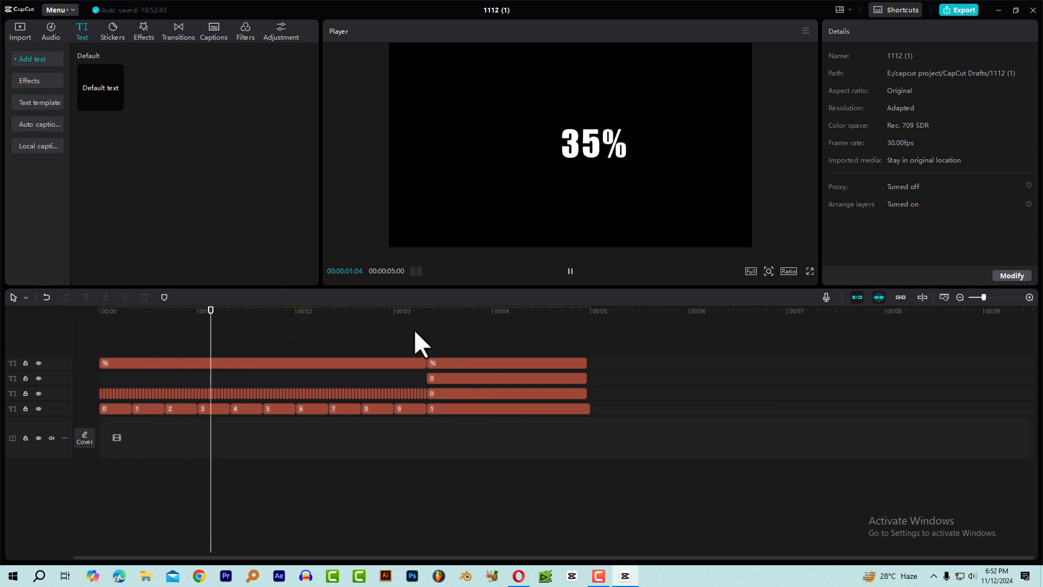
left_click_drag(403, 311, 476, 382)
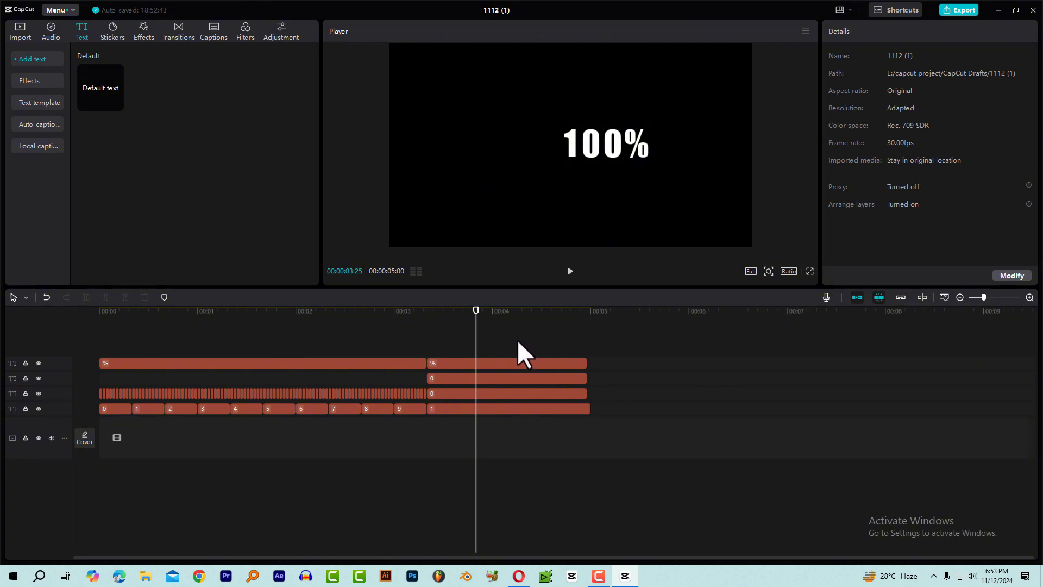
Trim the 1 clip's end level with the clips above and copy all digit clips, leaving out the % clips.
left_click(586, 409)
left_click_drag(601, 434, 61, 377)
key("ctrl+c")
Paste the copied digit clips after the first count and shift them together to start at 00:00:05:22.
left_click(654, 310)
key("ctrl+v")
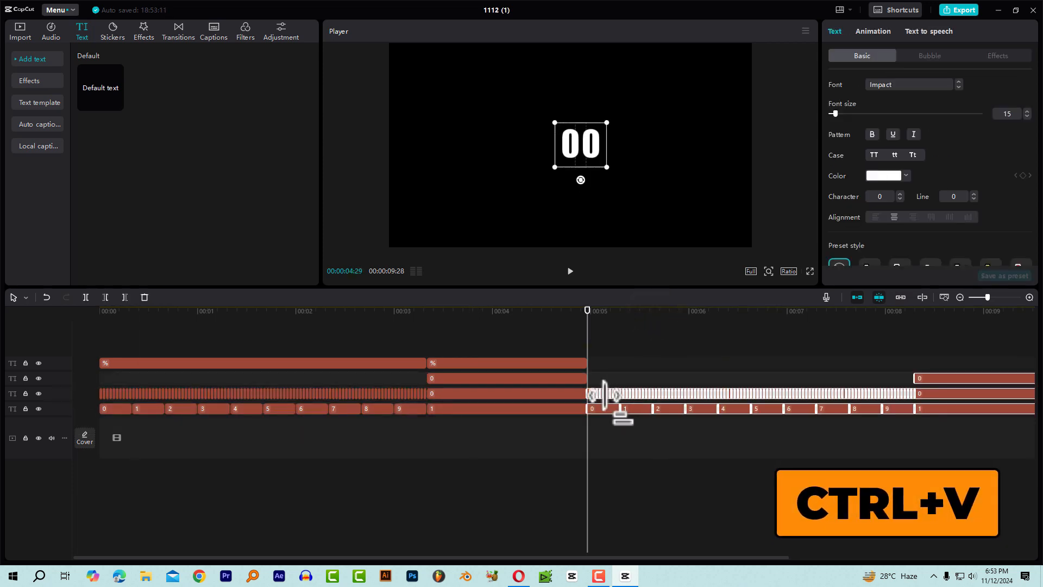
left_click_drag(603, 408, 686, 409)
left_click_drag(659, 319, 673, 318)
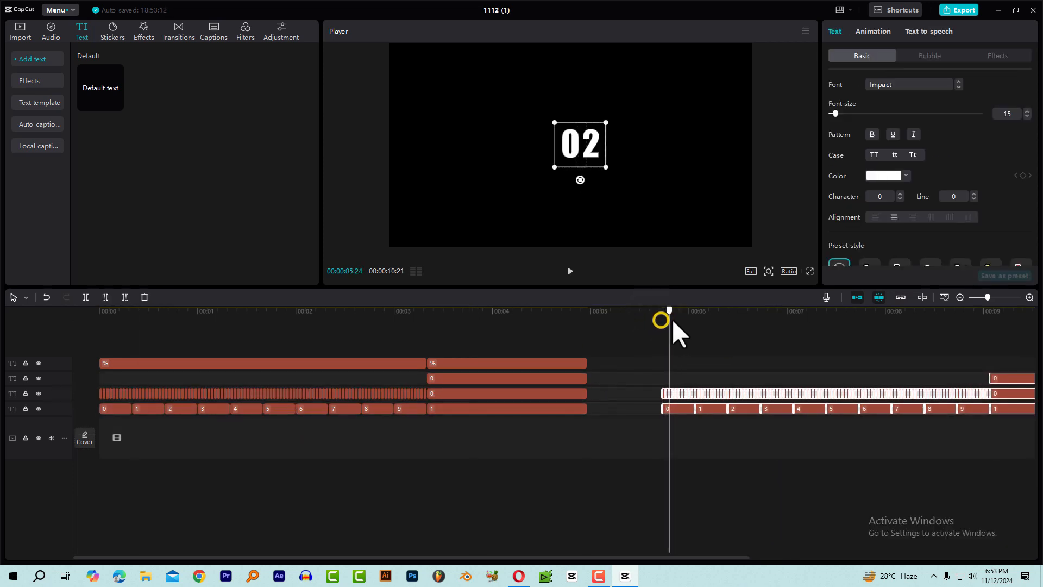
left_click_drag(642, 556, 1025, 555)
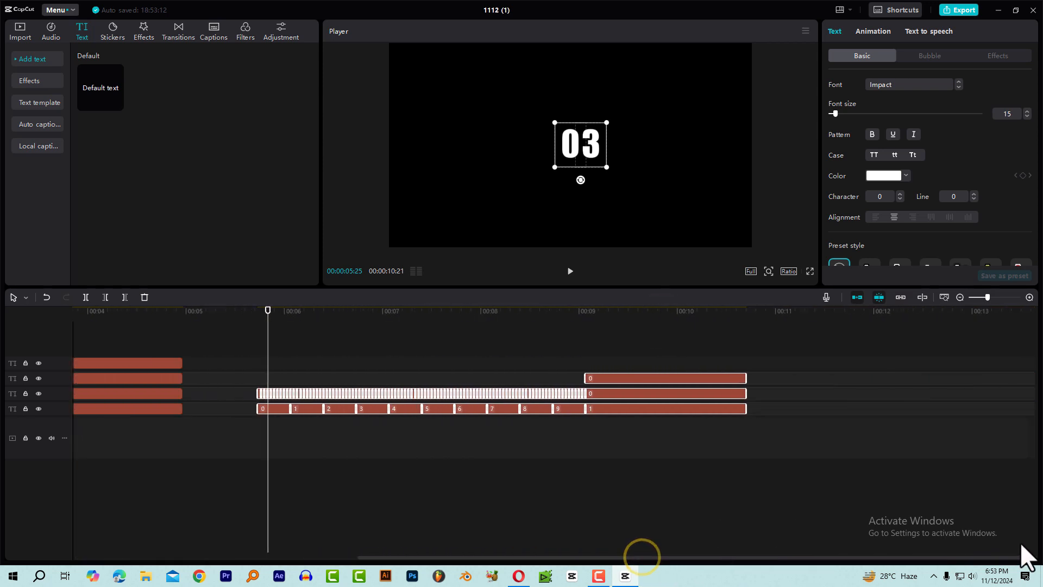
Duplicate the second count's row of one-frame digit clips onto the track above, starting at 00:00:05:22.
left_click_drag(285, 314, 455, 328)
left_click(467, 350)
left_click_drag(257, 325, 271, 321)
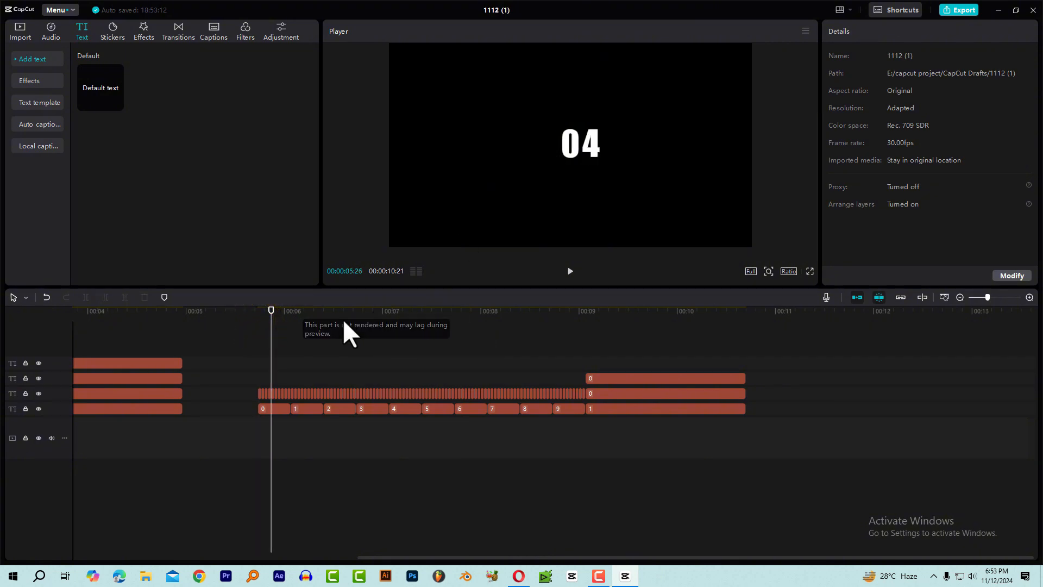
left_click(259, 317)
scroll(312, 346, "up", 6)
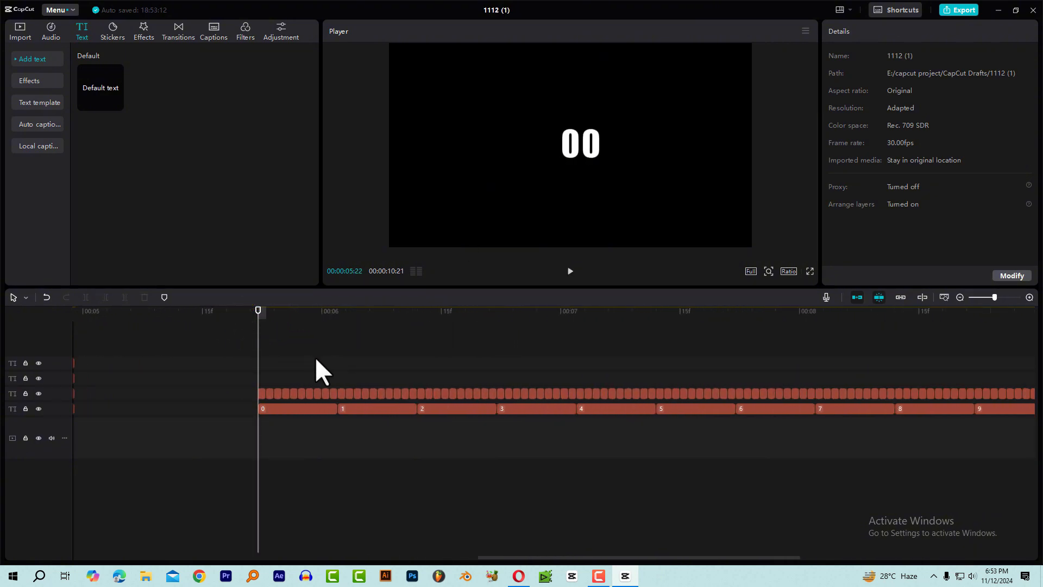
scroll(312, 369, "down", 4)
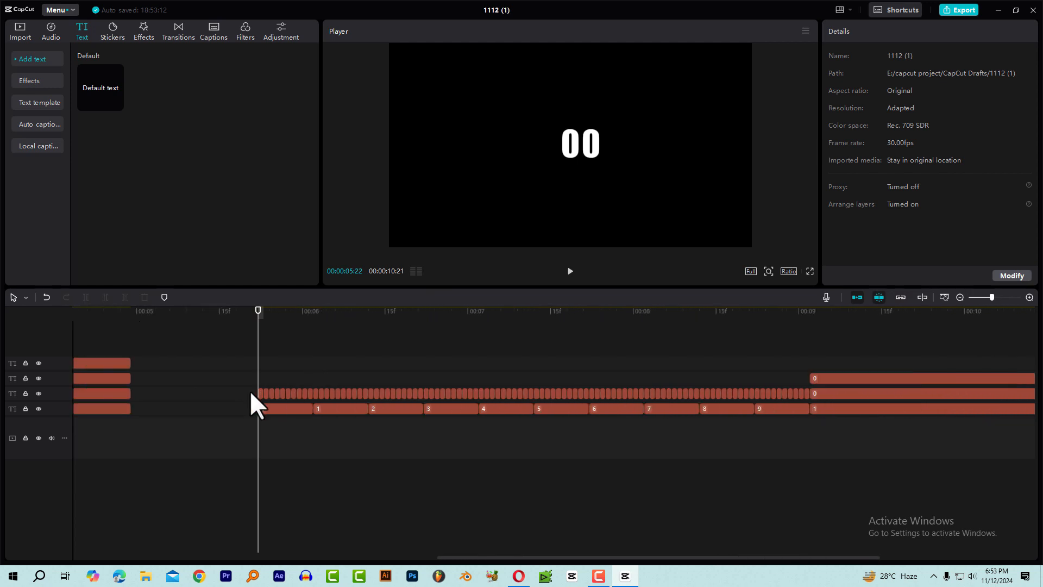
left_click_drag(247, 391, 807, 396)
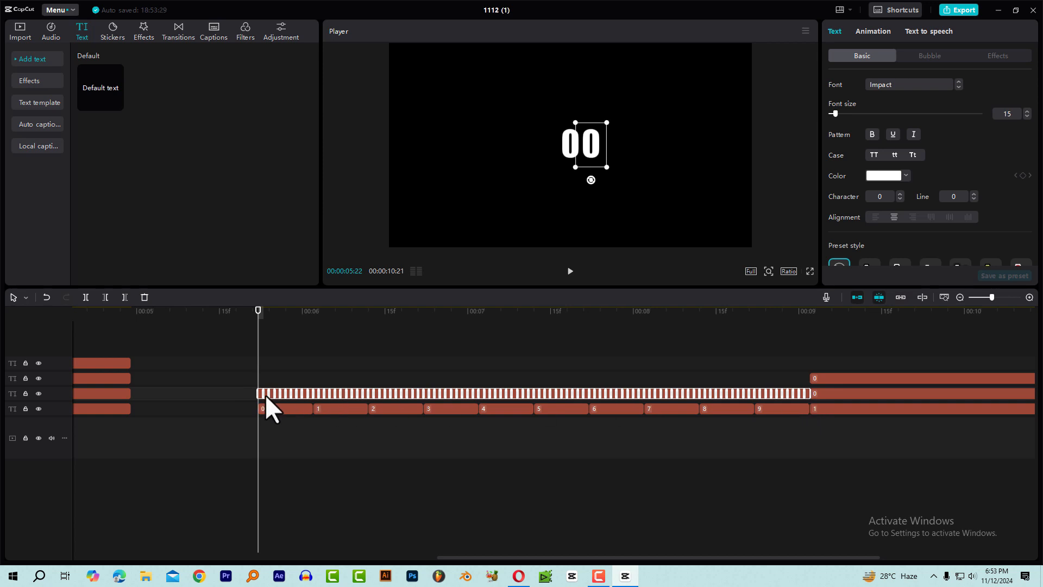
scroll(242, 383, "up", 3)
scroll(259, 390, "up", 1)
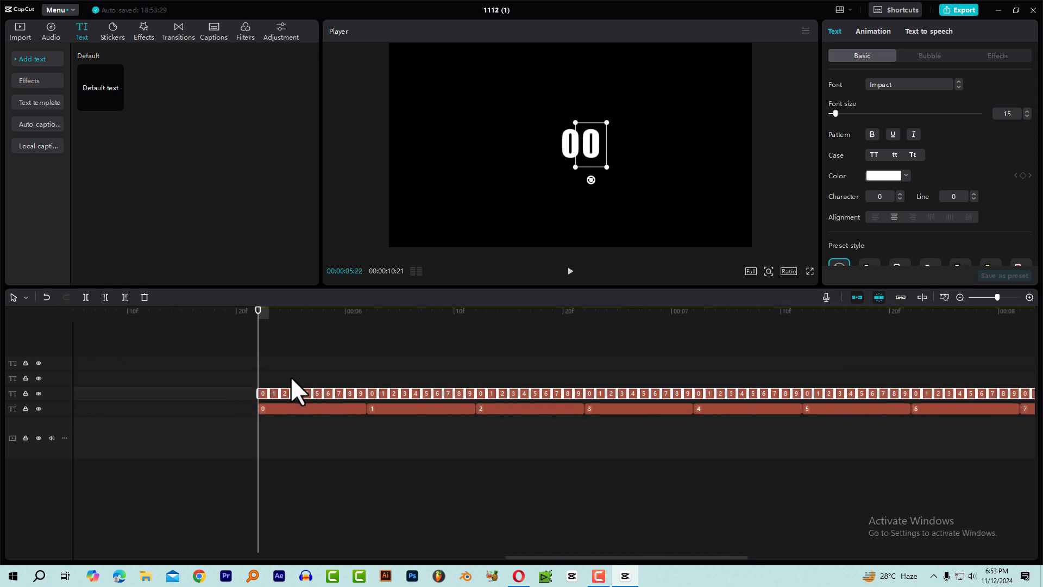
key("ctrl+c")
key("ctrl+v")
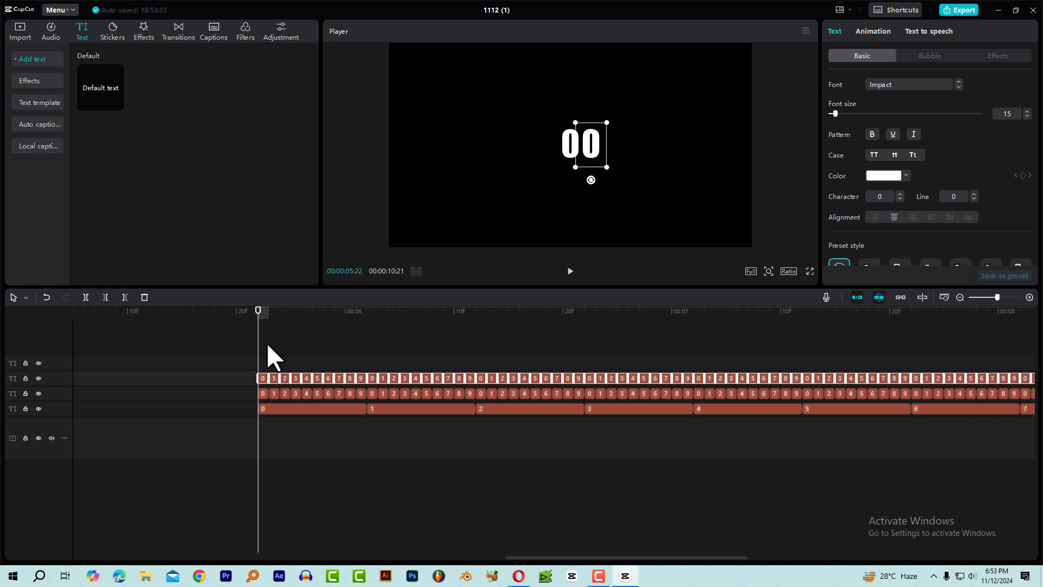
left_click(268, 347)
Move the first 0 clip of the duplicated row directly after 00 in the preview as a third digit.
scroll(263, 365, "up", 2)
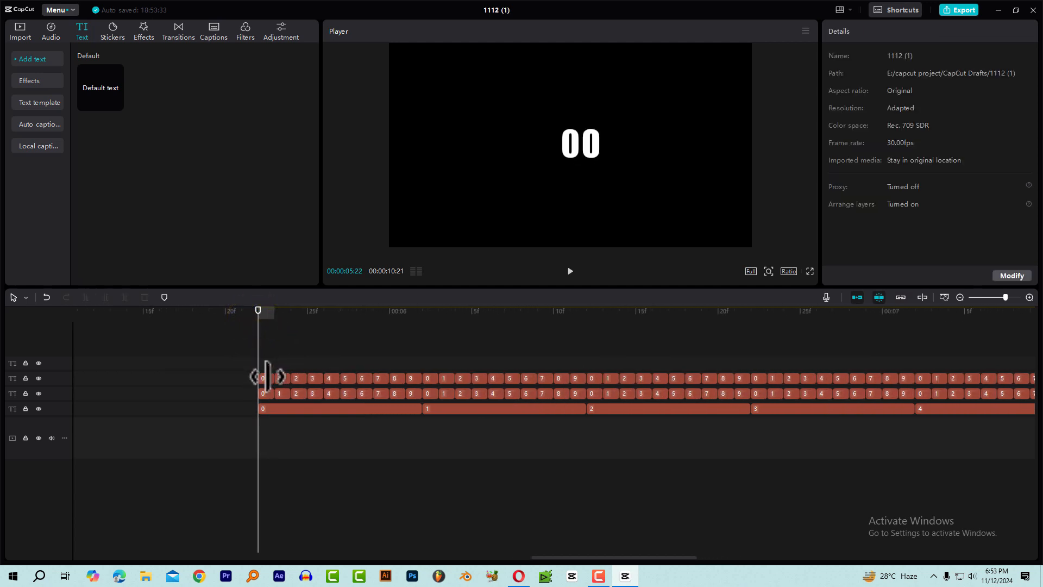
scroll(267, 376, "up", 1)
left_click(265, 378)
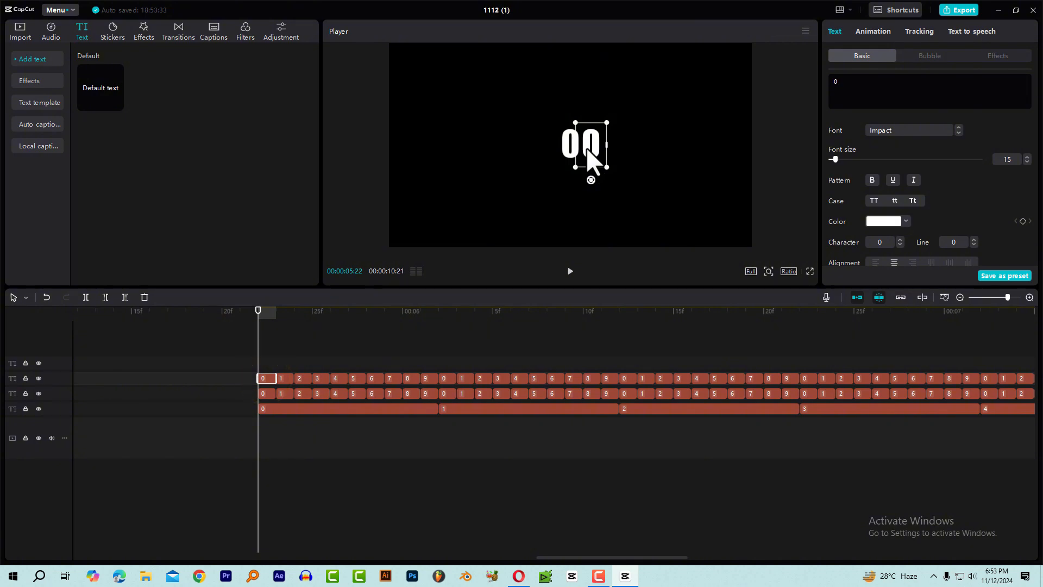
left_click_drag(587, 148, 609, 154)
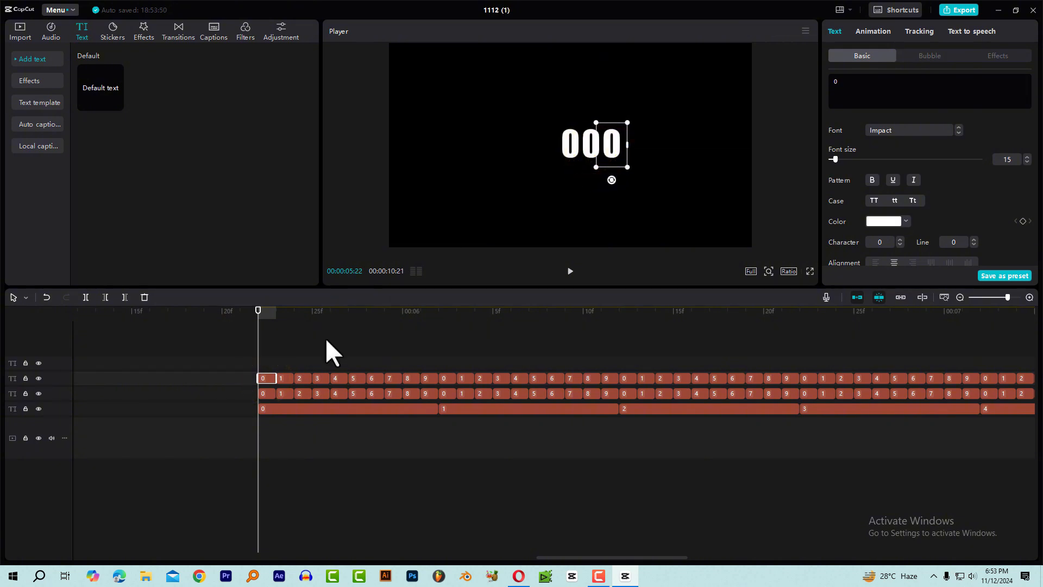
left_click_drag(257, 317, 259, 342)
left_click(264, 392)
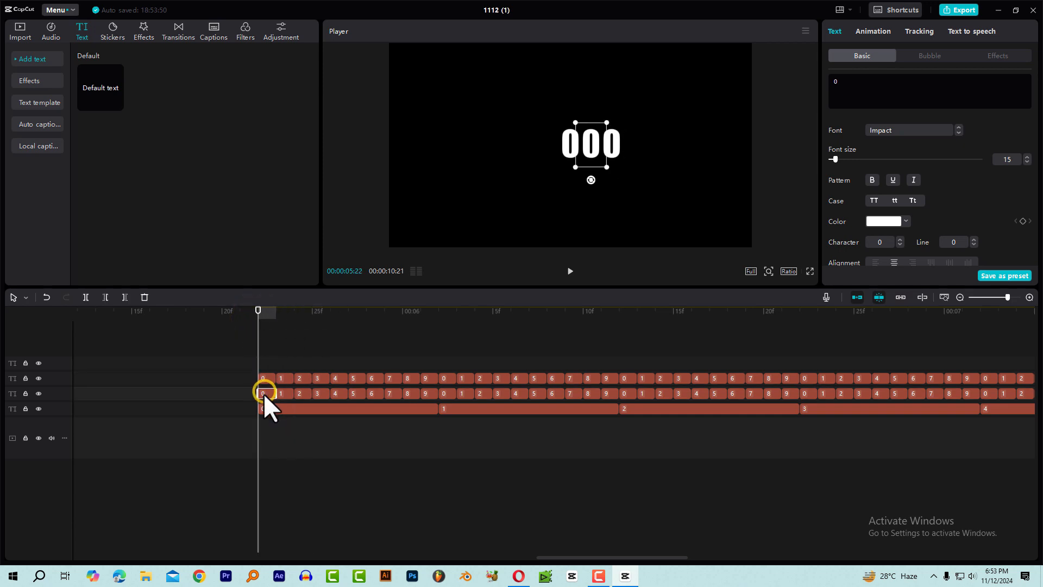
left_click(264, 378)
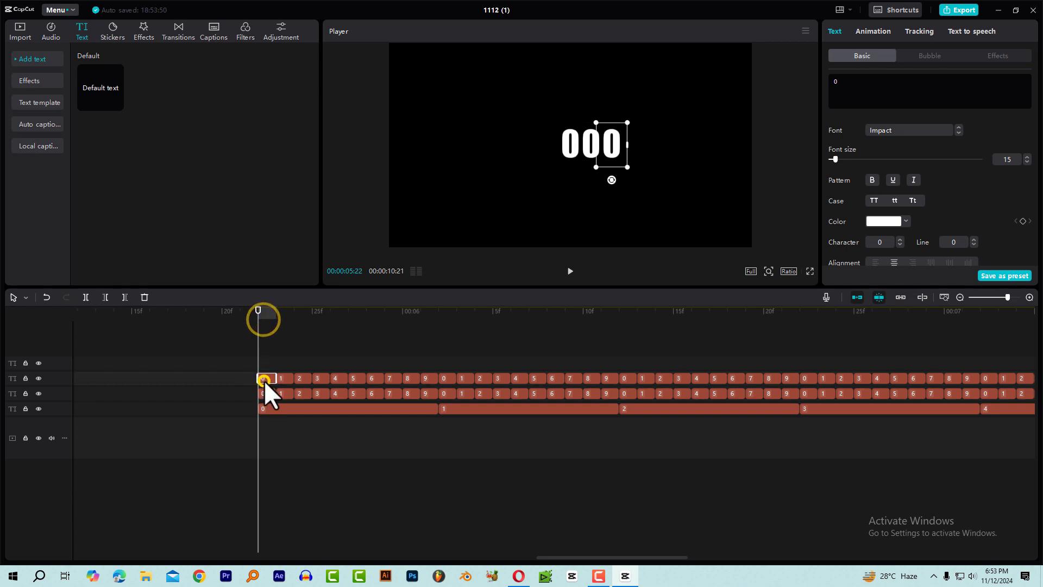
Copy the repositioned 0 clip's attributes to all other clips in its row, including basic text style, location size and blend.
scroll(313, 397, "down", 1)
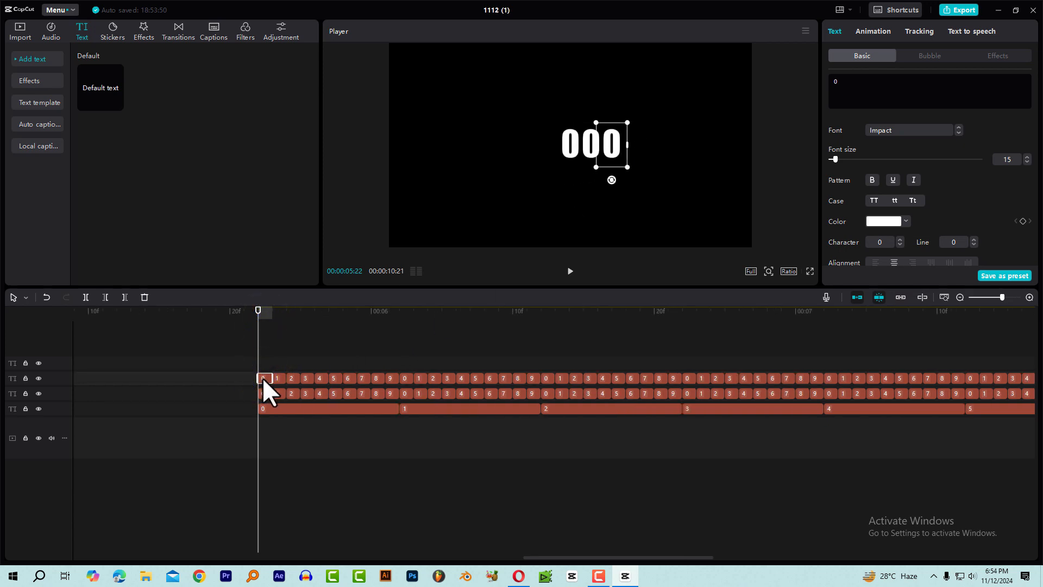
scroll(354, 383, "down", 1)
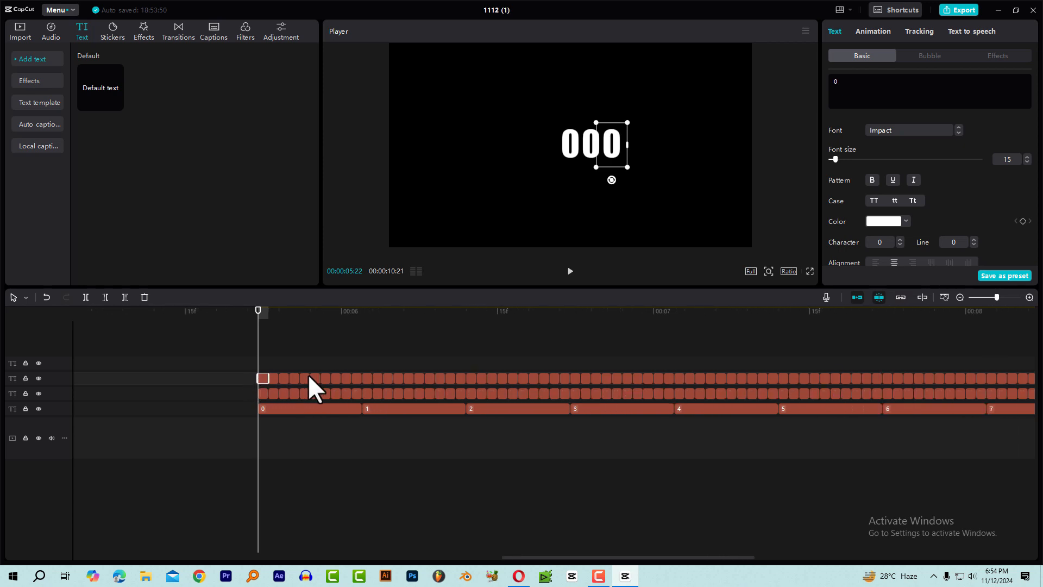
scroll(768, 366, "down", 2)
scroll(298, 369, "up", 2)
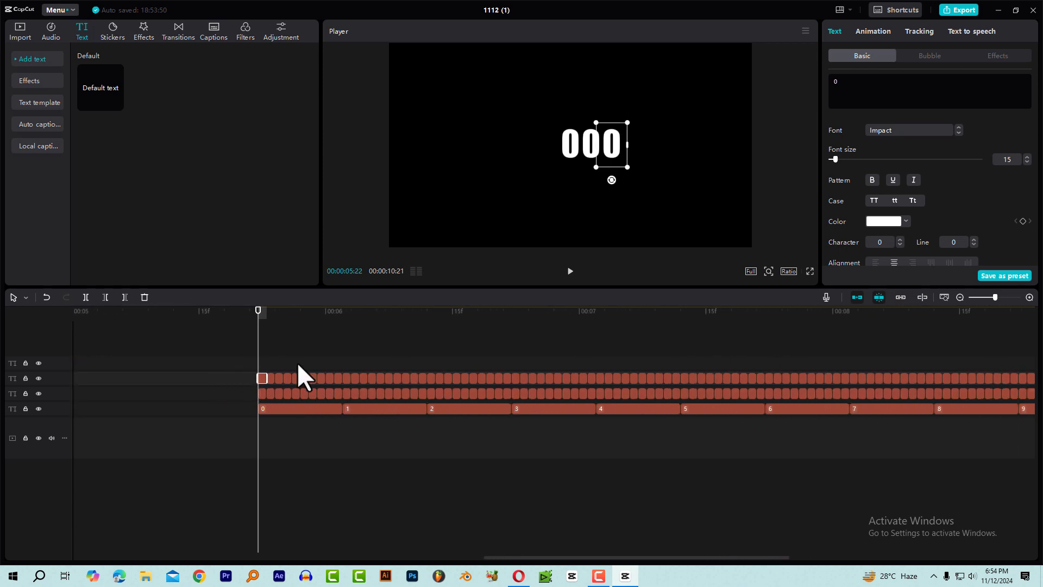
right_click(264, 376)
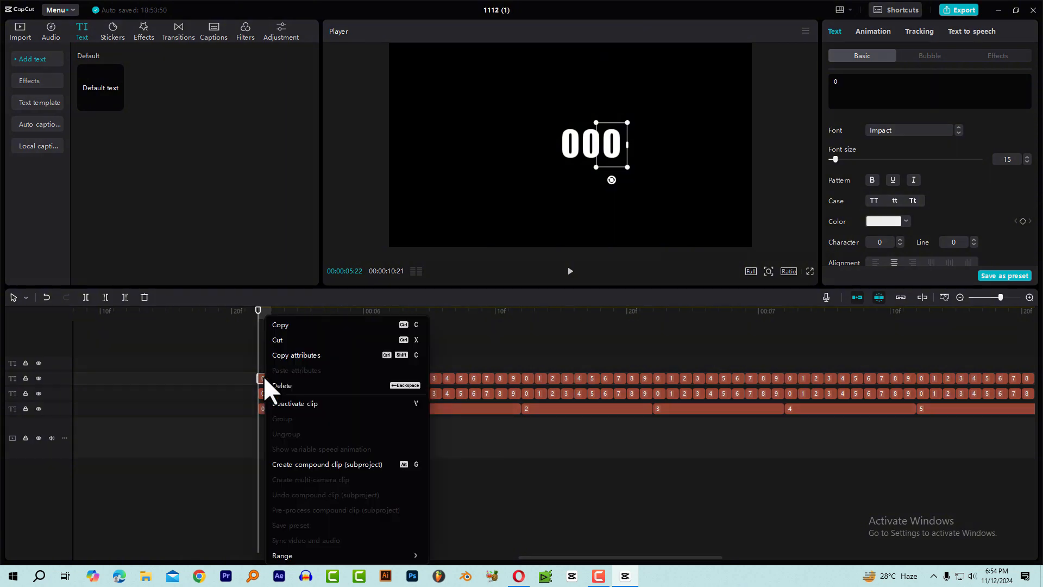
left_click(310, 357)
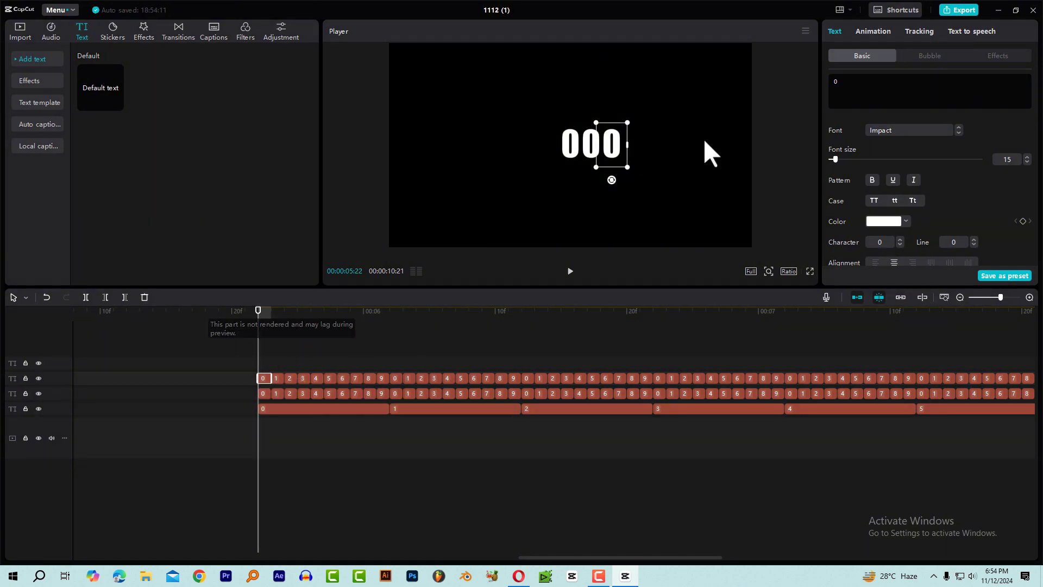
scroll(341, 353, "down", 3)
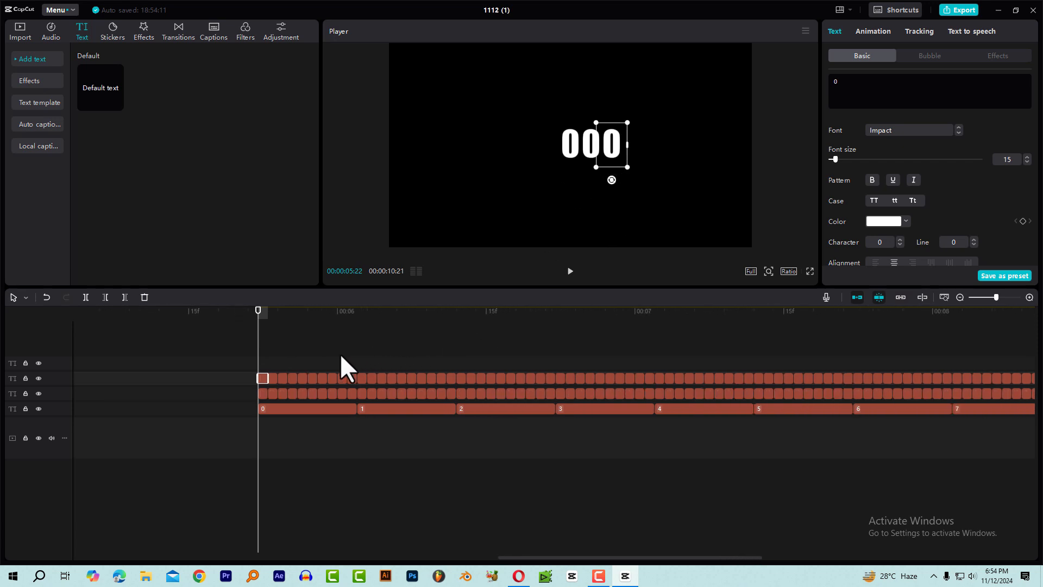
left_click_drag(855, 360, 257, 363)
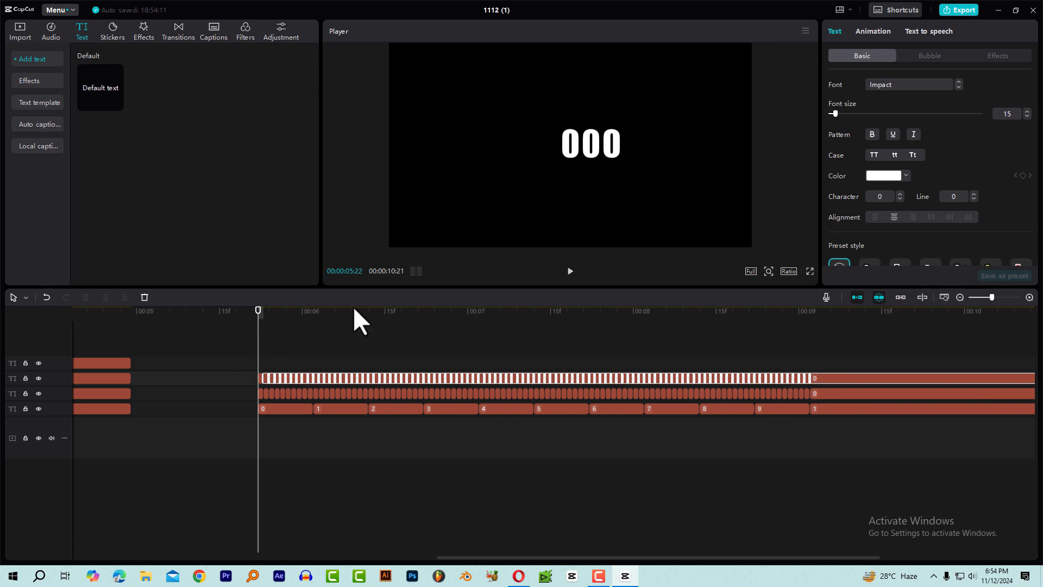
left_click(352, 310)
right_click(449, 379)
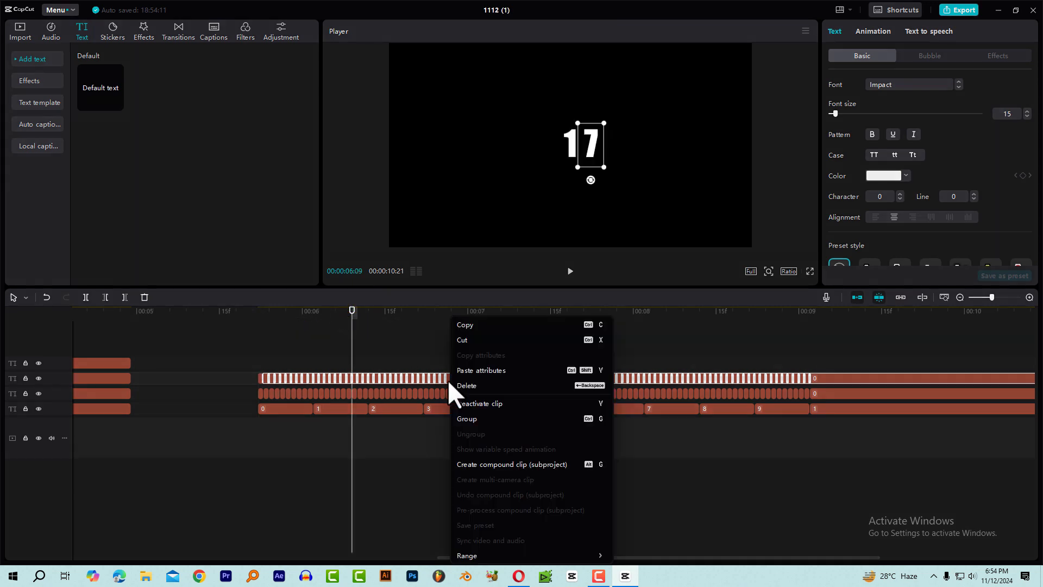
left_click(487, 370)
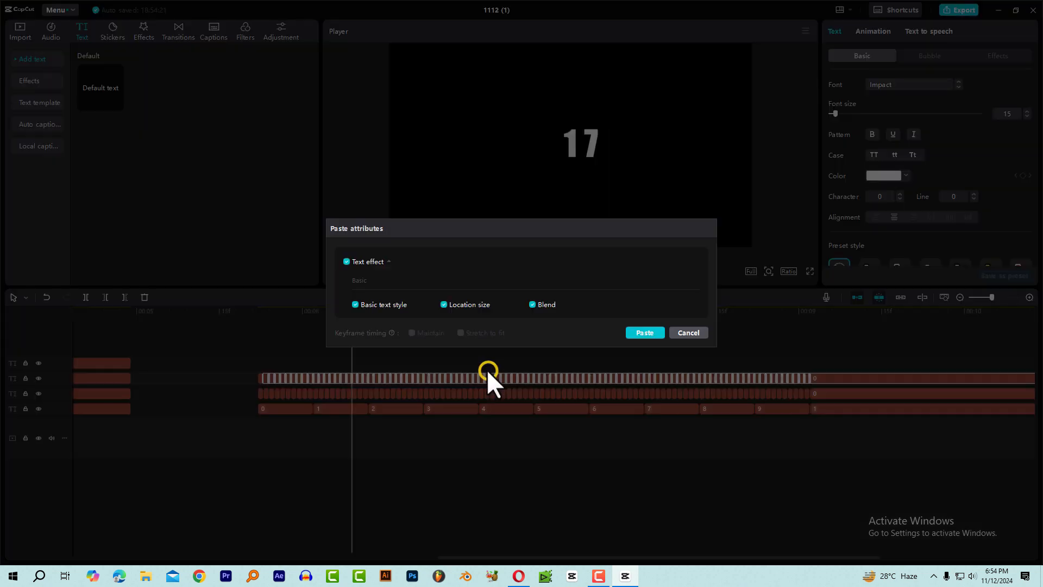
left_click(639, 333)
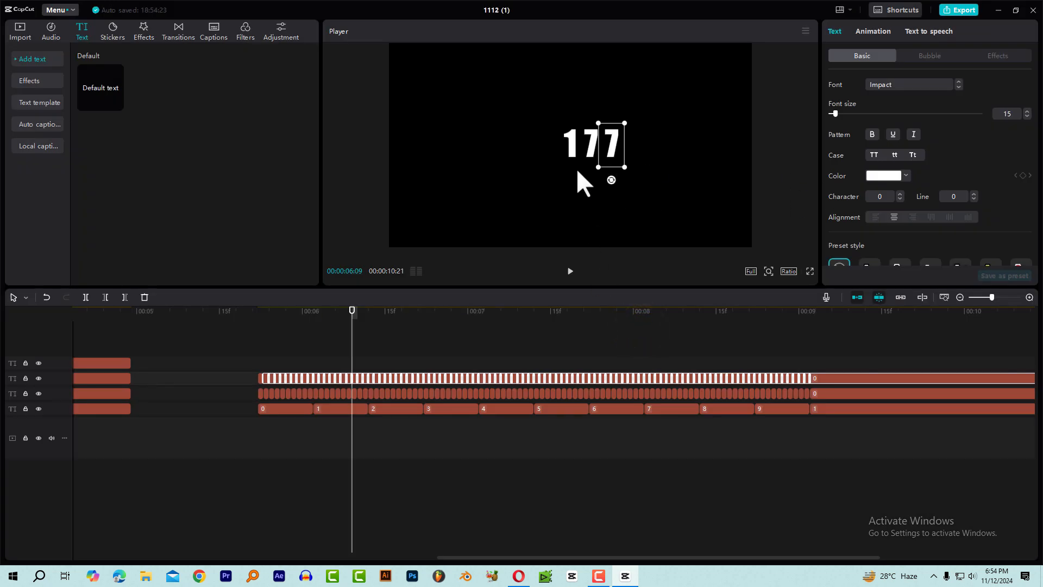
Play the three-digit count from its beginning to check how the digits change.
left_click(264, 317)
left_click(251, 321)
key("space")
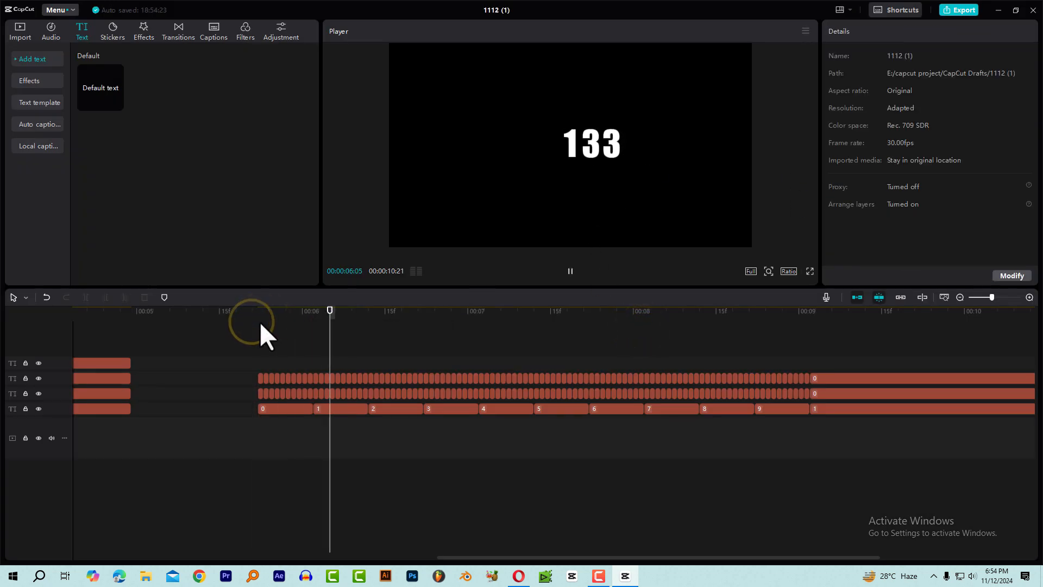
left_click(259, 314)
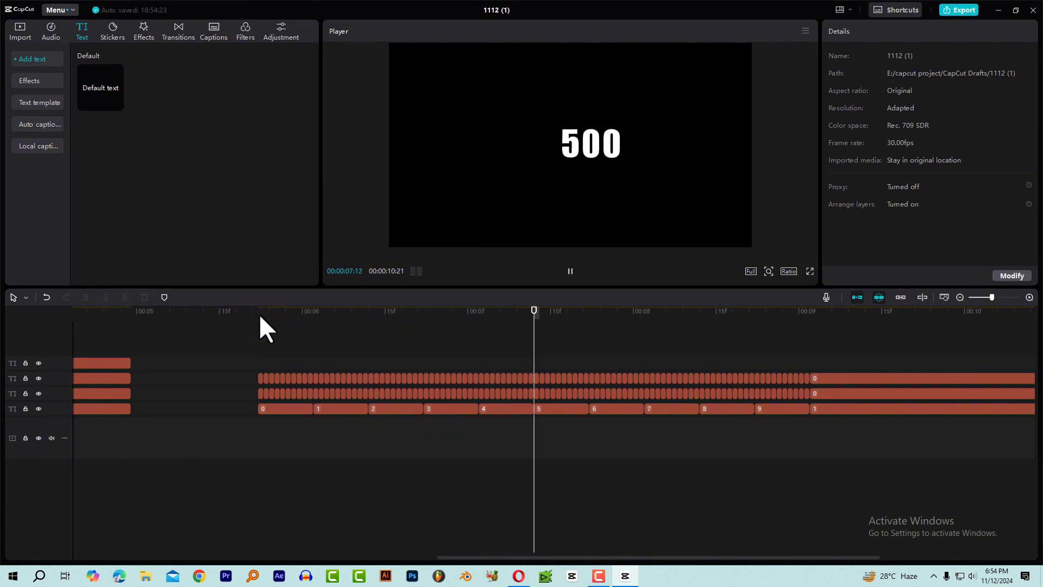
key("space")
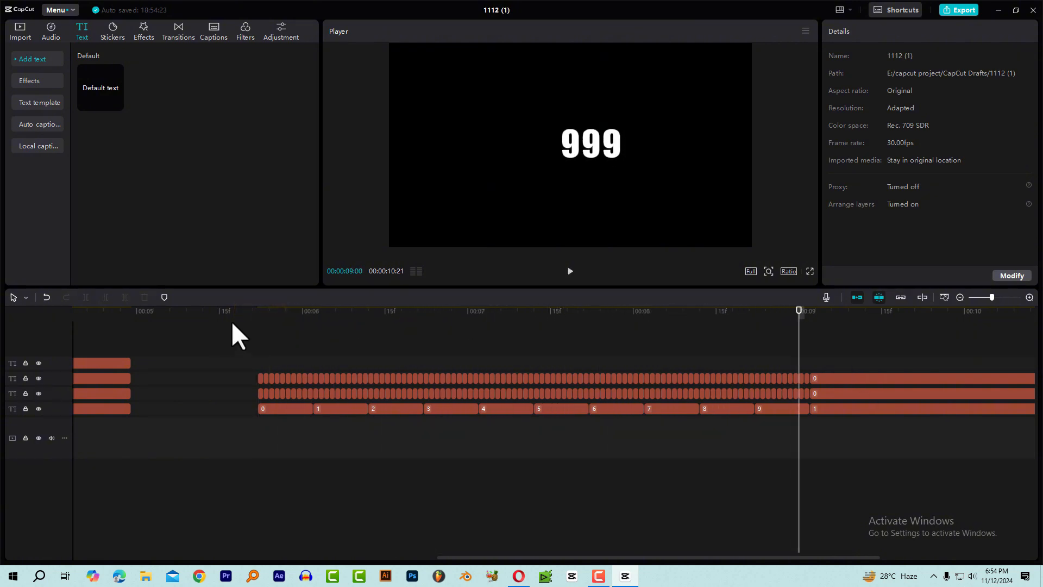
Step through the first frames of the three-digit count to compare the second and third digits.
left_click(259, 318)
scroll(266, 321, "up", 3, "ctrl")
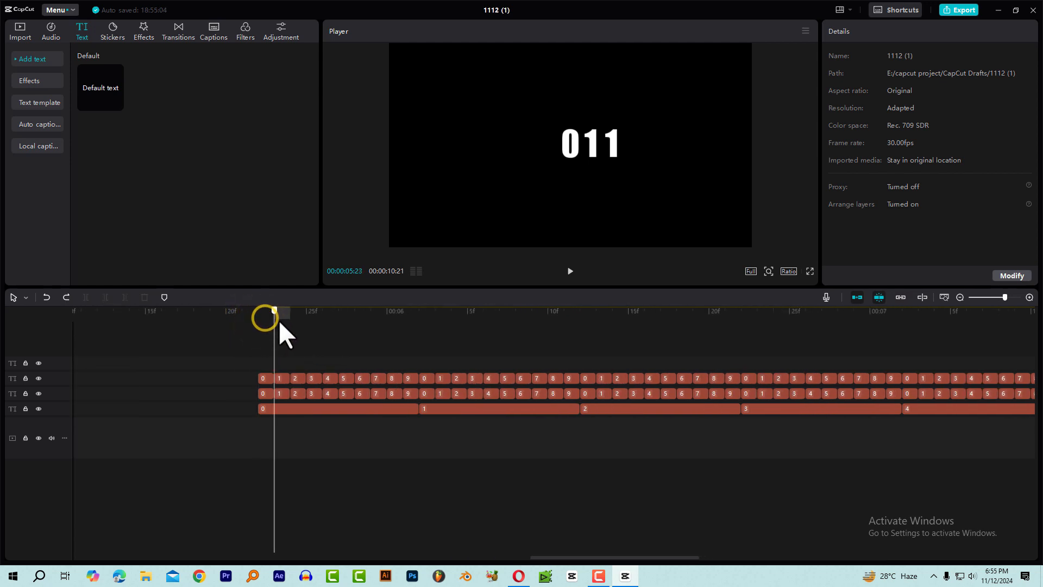
left_click_drag(279, 320, 291, 320)
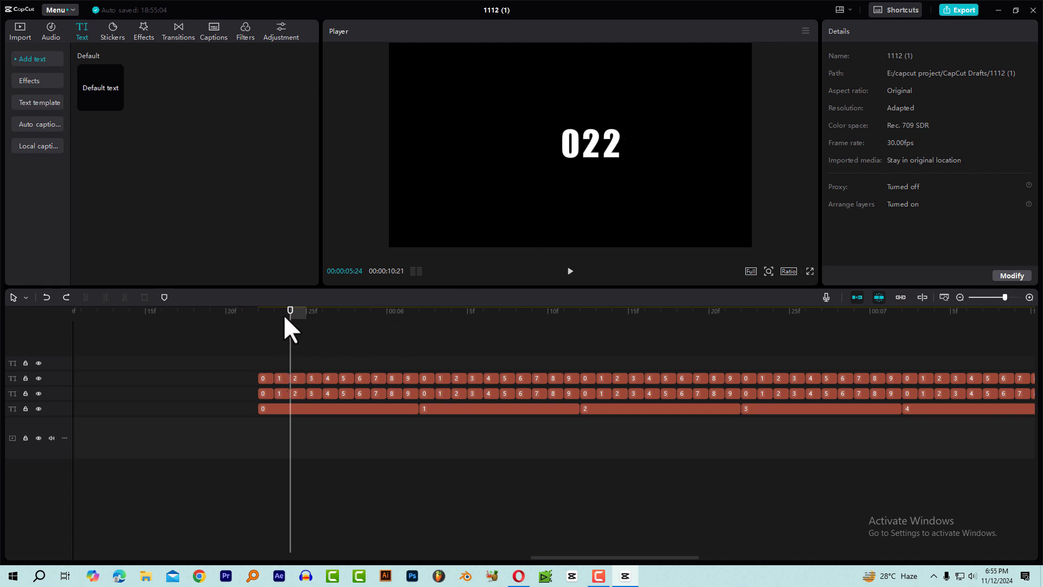
Delete the first 0 clip of the third-digit row and shift the remaining one-frame clips to start at 00:00:05:22.
left_click(270, 319)
left_click(257, 324)
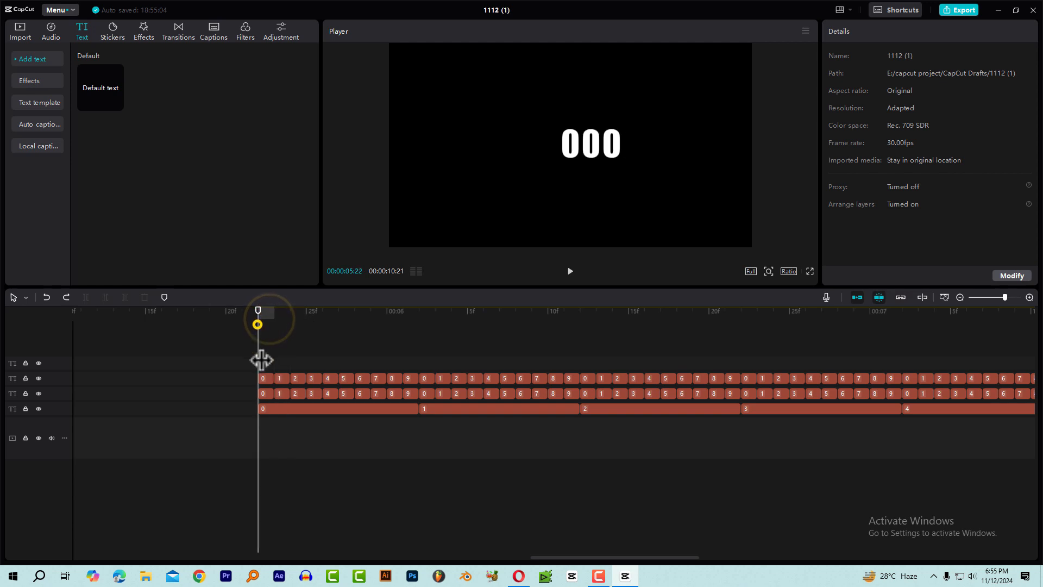
left_click(266, 375)
key("Delete")
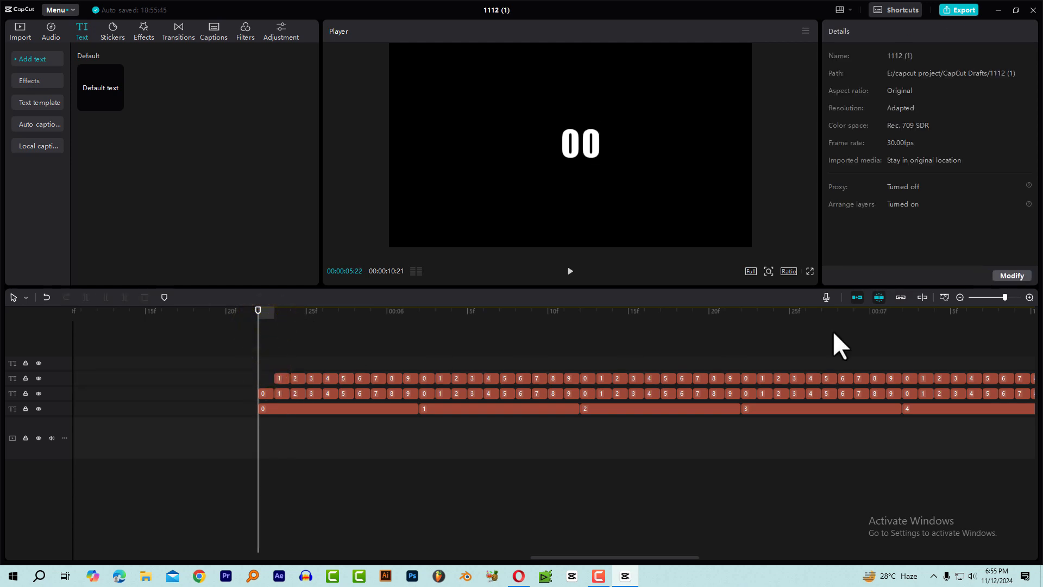
scroll(581, 414, "down", 5)
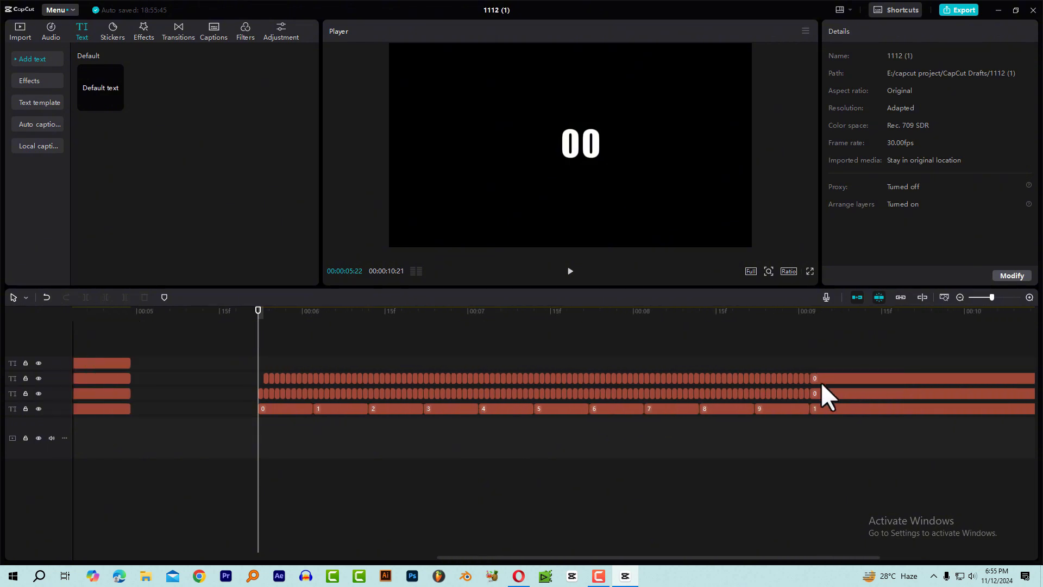
left_click_drag(812, 369, 268, 380)
scroll(277, 383, "up", 5)
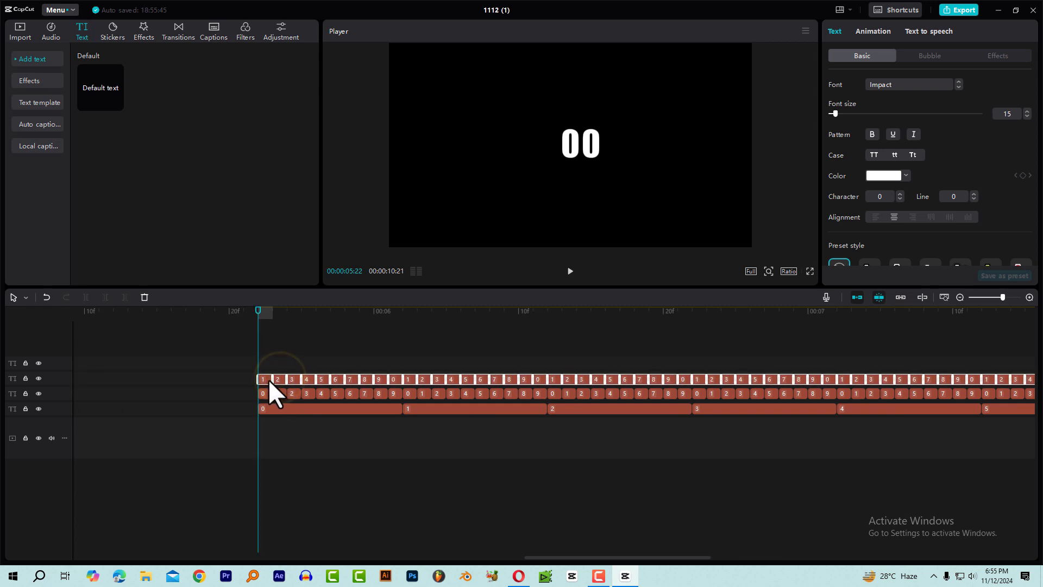
Replay the three-digit count from its start to check the shifted third digit.
mouse_move(267, 315)
left_mouse_down()
mouse_move(278, 315)
mouse_move(249, 321)
left_mouse_up()
key("space")
key("space")
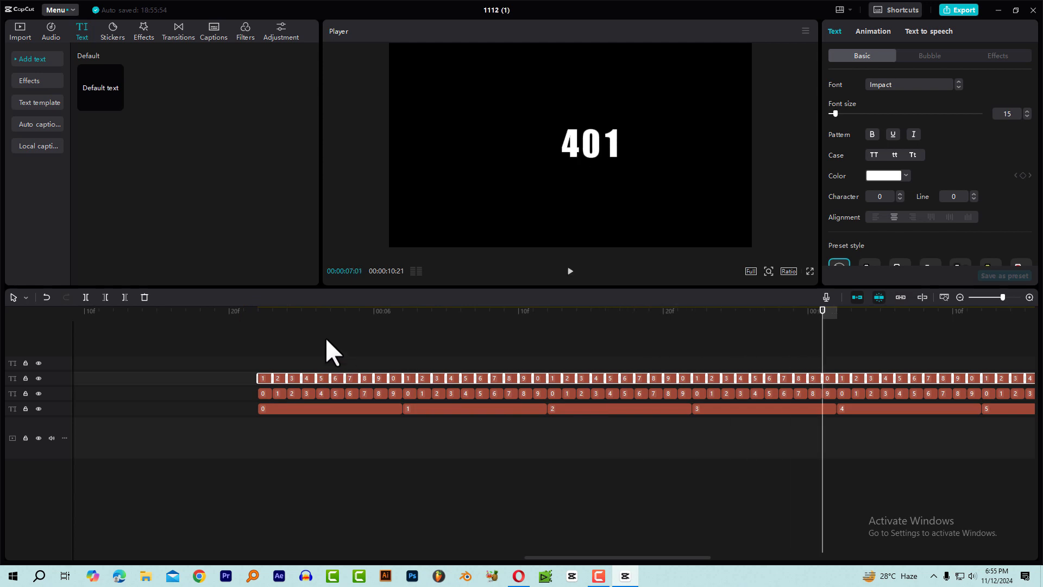
left_click(246, 318)
left_click(312, 314)
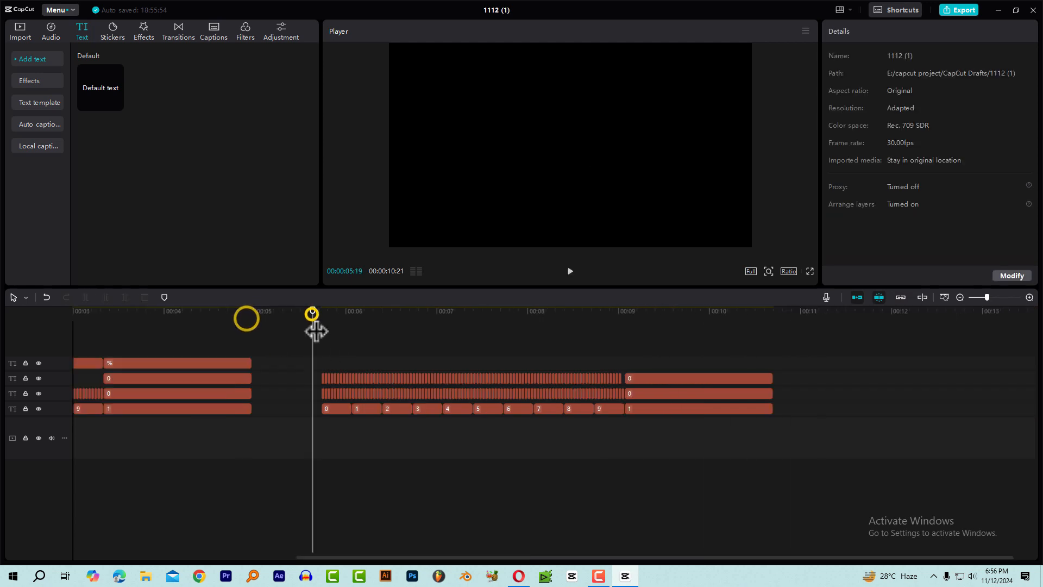
left_click(318, 314)
key("space")
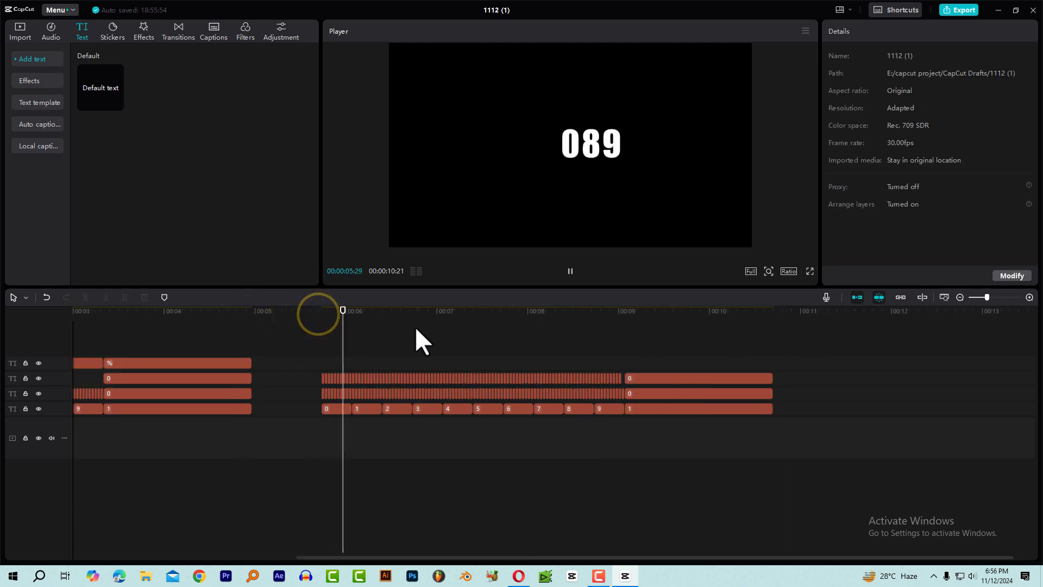
Copy the last 9 clip of the third-digit row into the one-frame gap at 00:00:09:01.
left_click(610, 317)
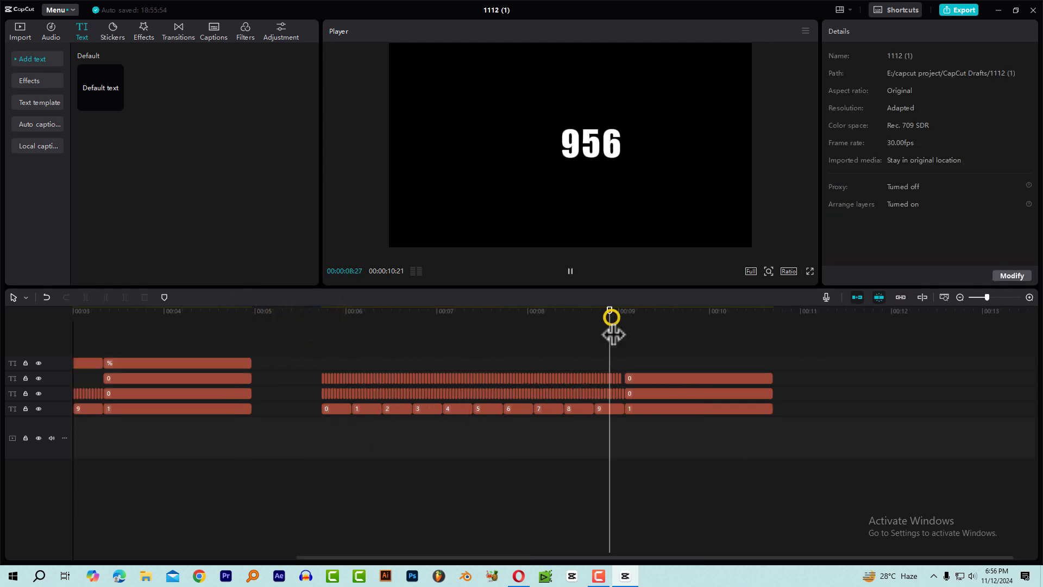
left_click(620, 321)
scroll(660, 343, "up", 1)
scroll(637, 357, "up", 4)
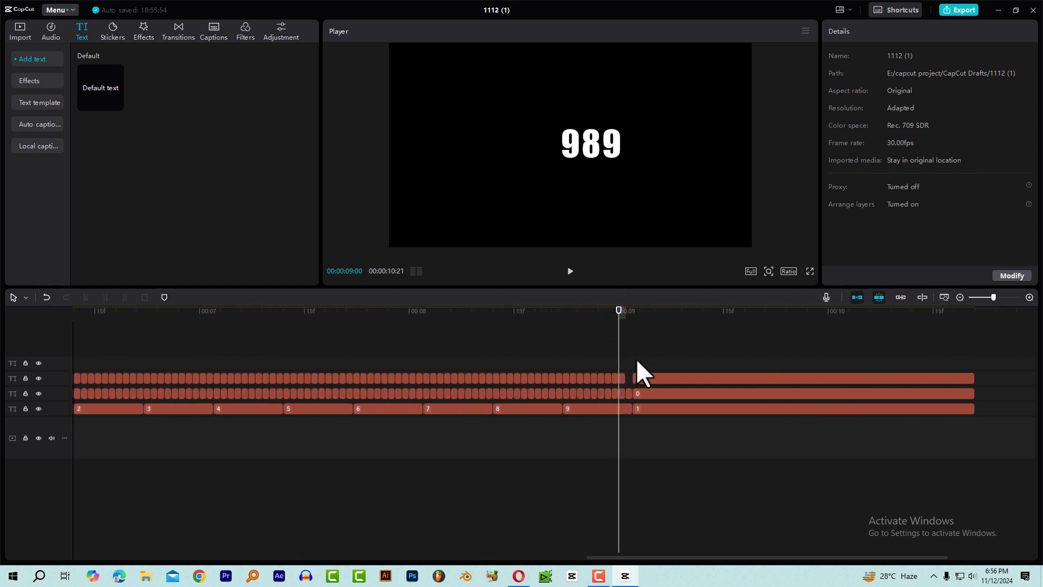
scroll(625, 377, "up", 3)
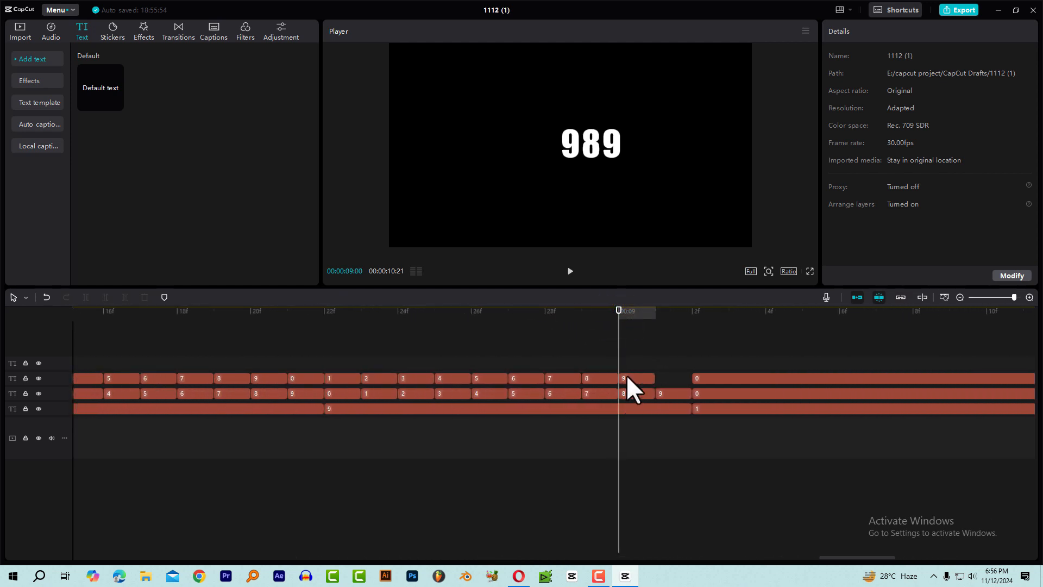
left_click(636, 375)
left_click(693, 374)
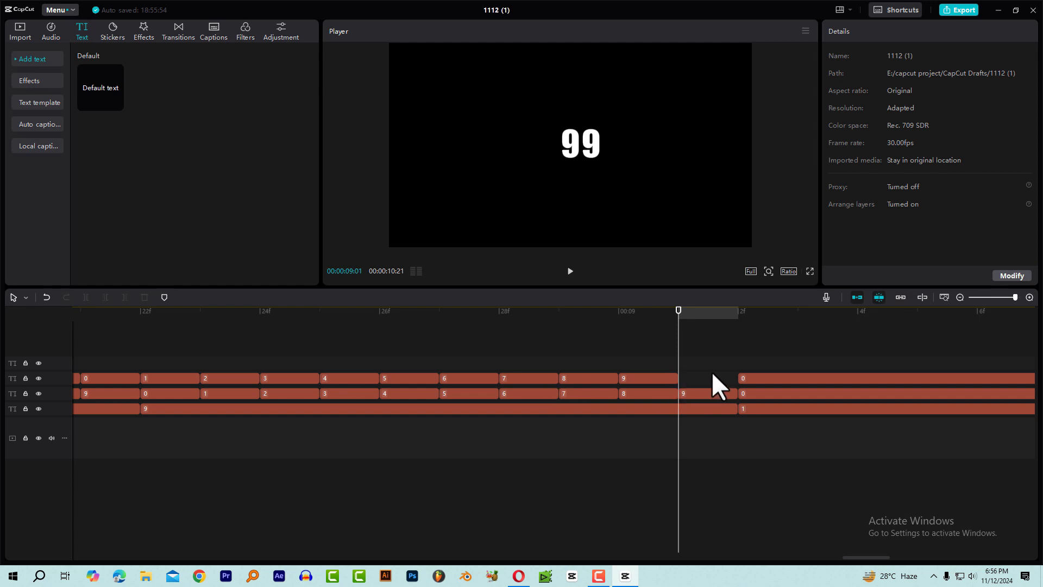
left_click(648, 379)
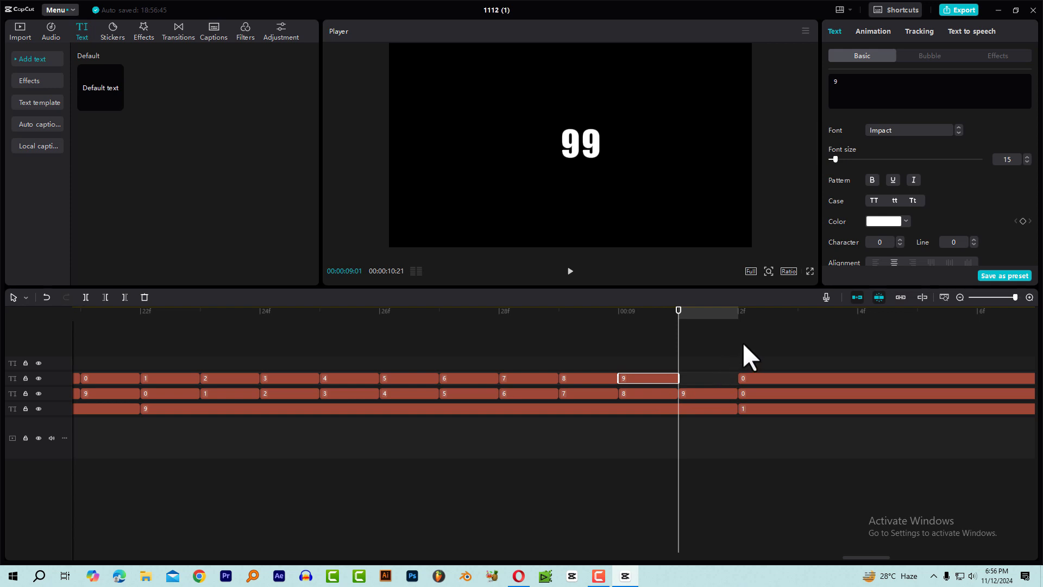
key("ctrl+c")
key("ctrl+v")
left_click(698, 375)
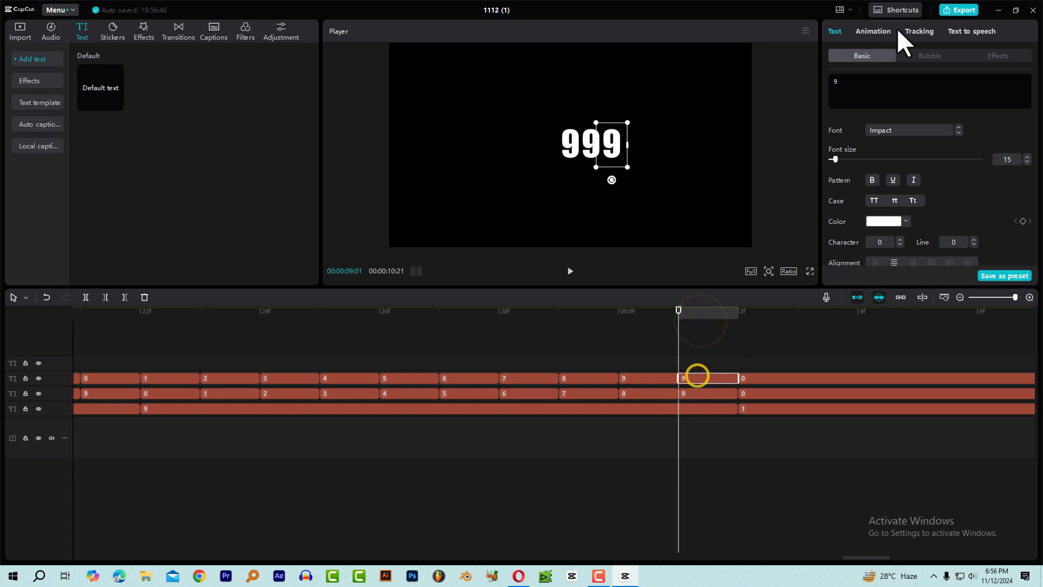
Change the text of the pasted third-digit clip at 00:00:09:01 to 0.
left_click(884, 75)
left_click(881, 87)
key("BackSpace")
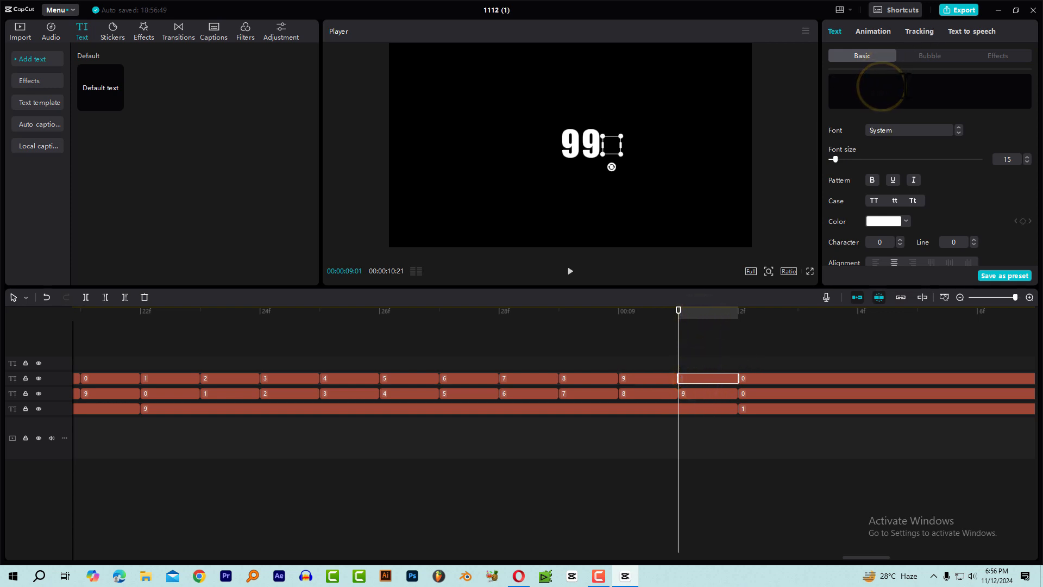
type("0")
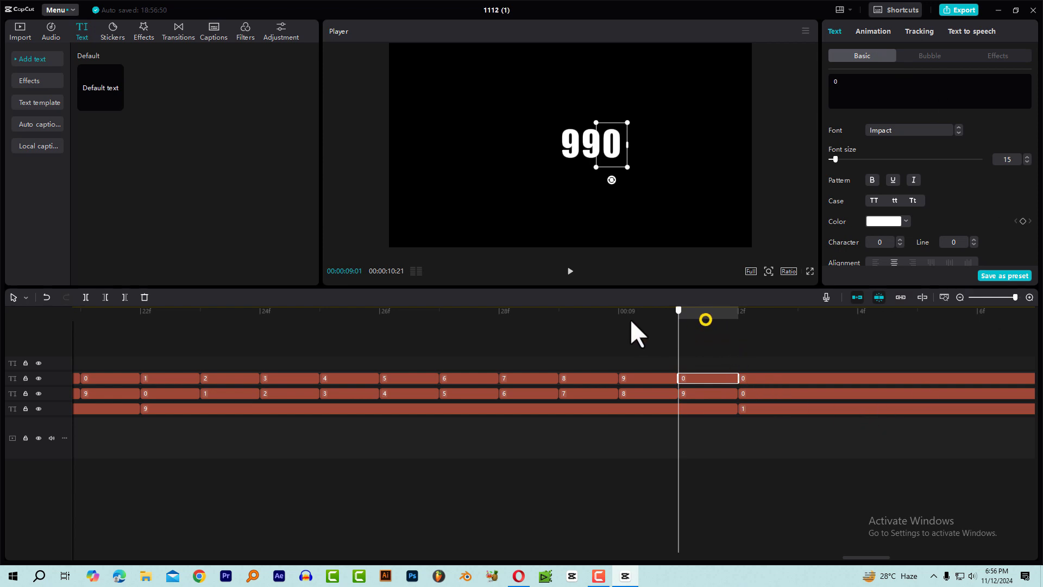
Go to 00:00:09:02 and select the final long 0 clip in the third-digit row.
left_click_drag(630, 319, 732, 325)
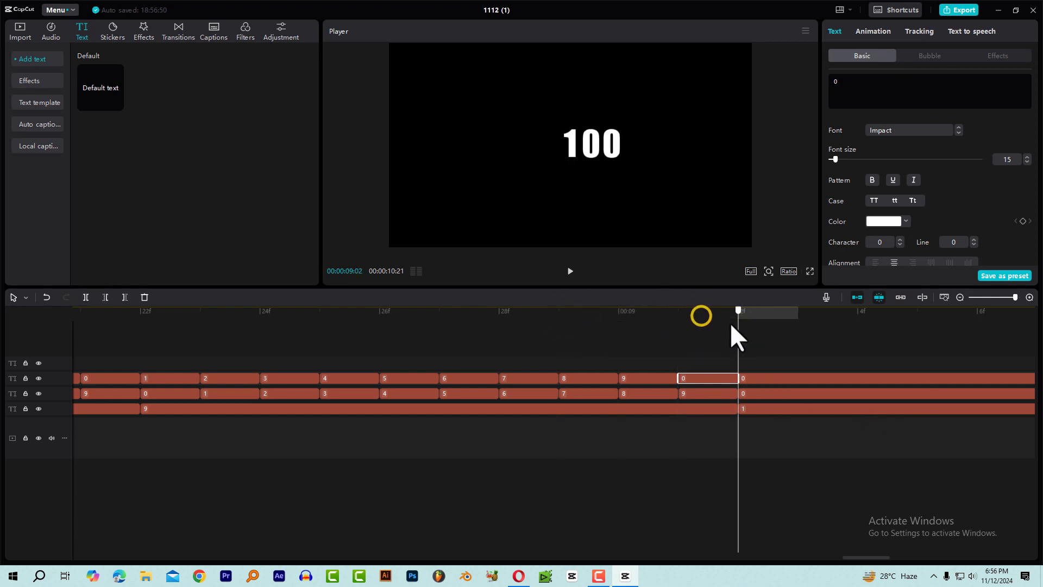
left_click_drag(759, 368, 757, 431)
left_click(751, 389)
left_click(747, 380)
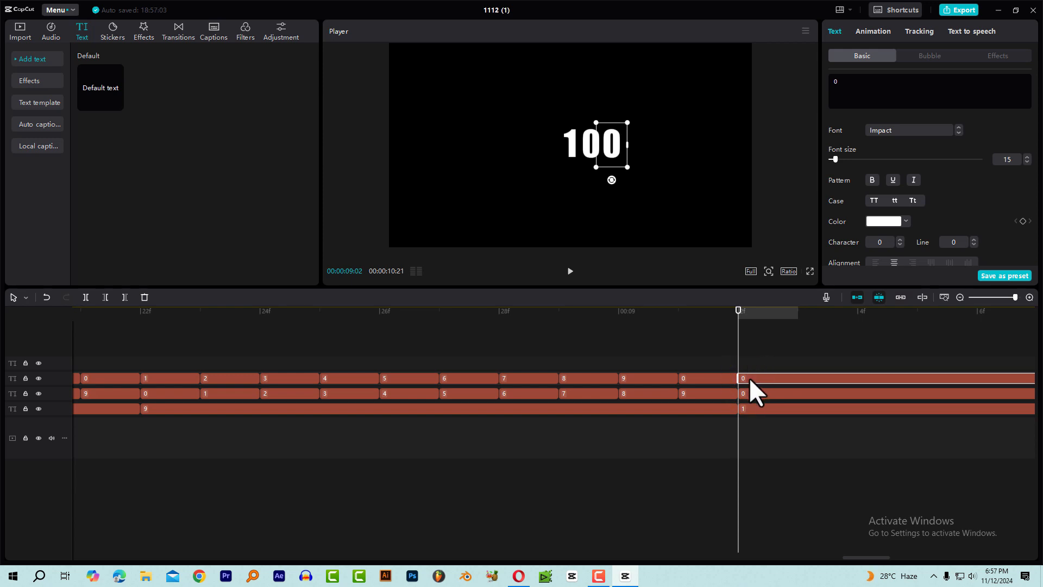
Duplicate the final long 0 clip at 00:00:09:02 and place its digit directly after 100 so the text reads 1000.
key("ctrl+v")
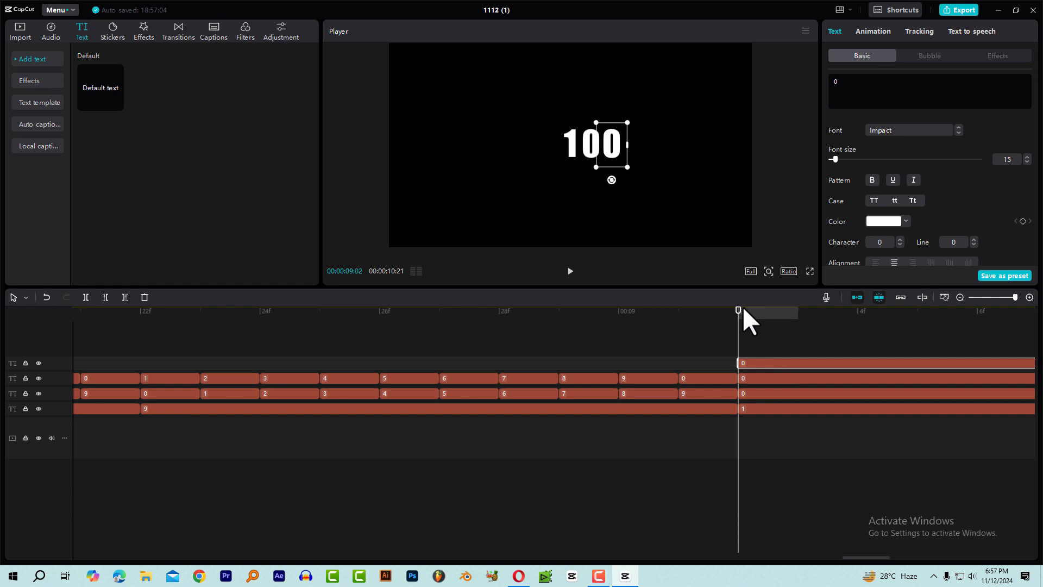
left_click(612, 154)
left_click_drag(613, 153, 633, 154)
Play and scrub through the count from its start to the final 1000 to check the transition.
left_click_drag(705, 316, 494, 338)
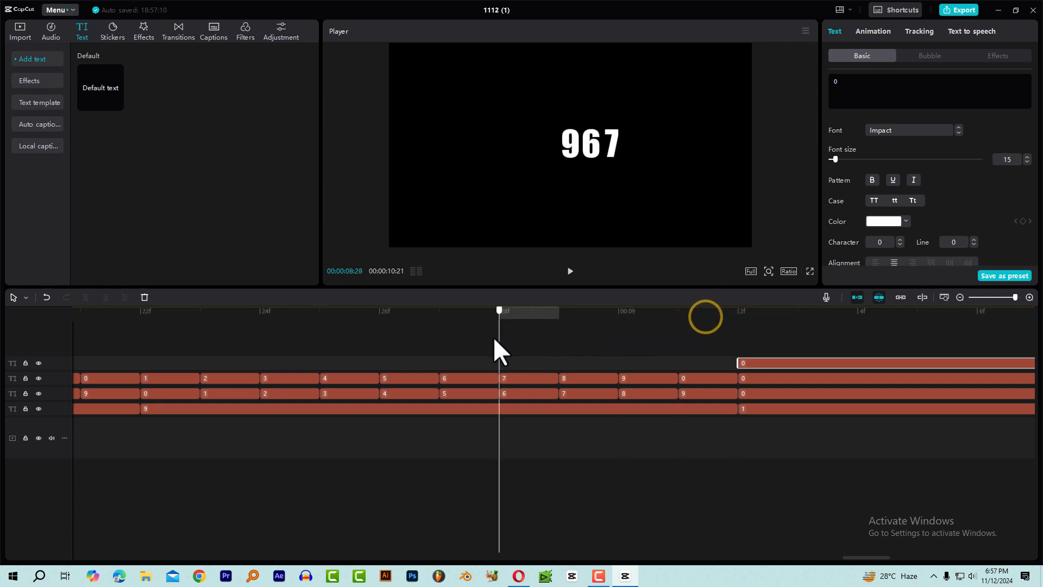
key("space")
key("space")
scroll(814, 380, "down", 6)
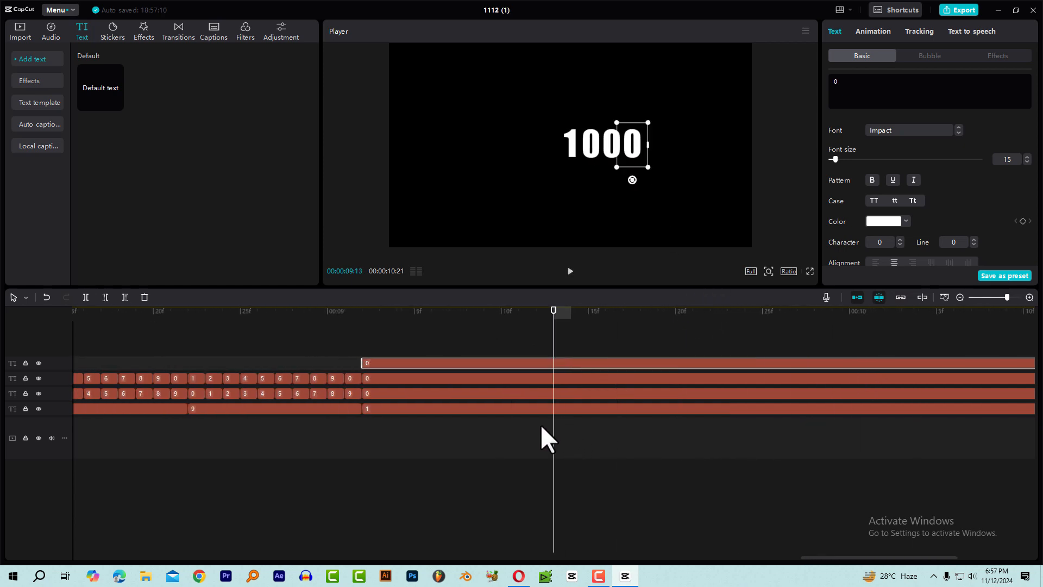
scroll(541, 427, "down", 3)
scroll(403, 432, "down", 5)
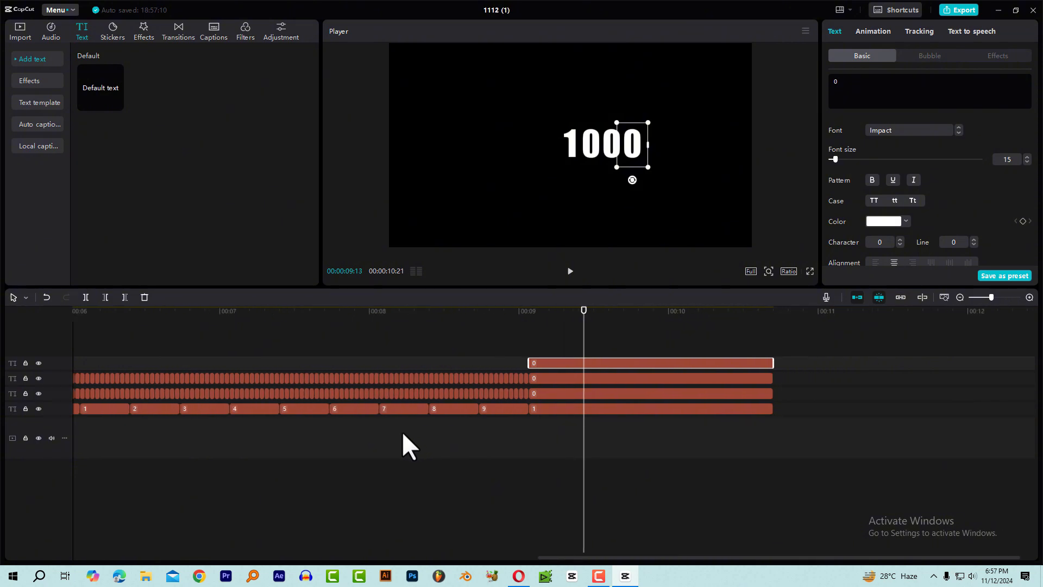
left_click(456, 316)
key("space")
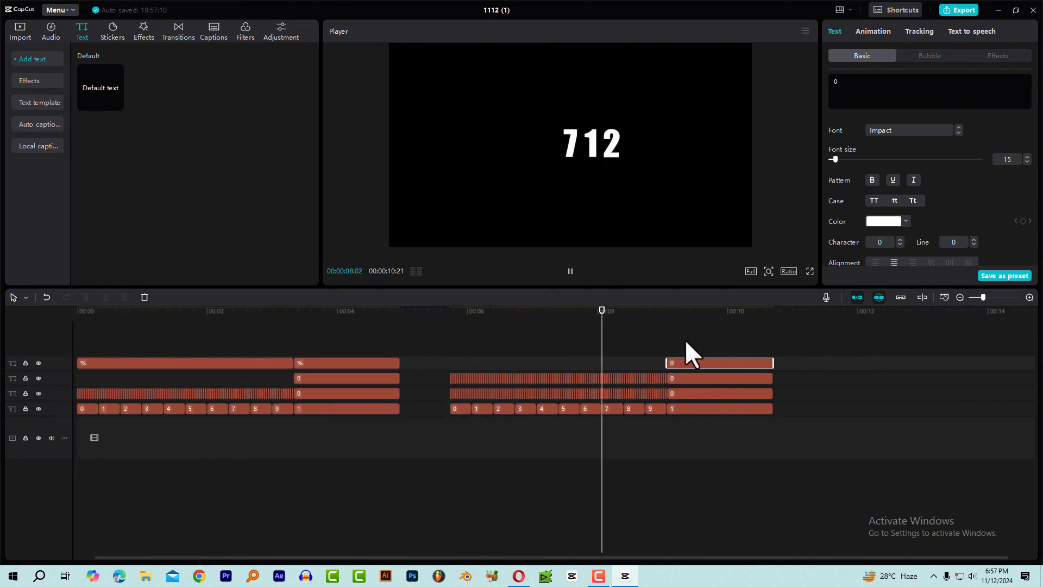
key("space")
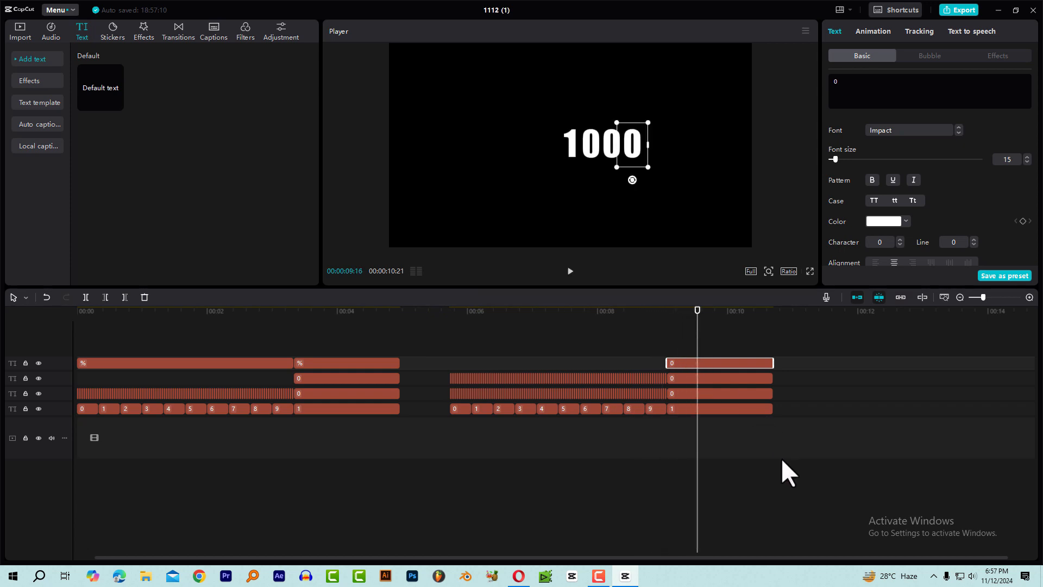
left_click_drag(458, 318, 632, 342)
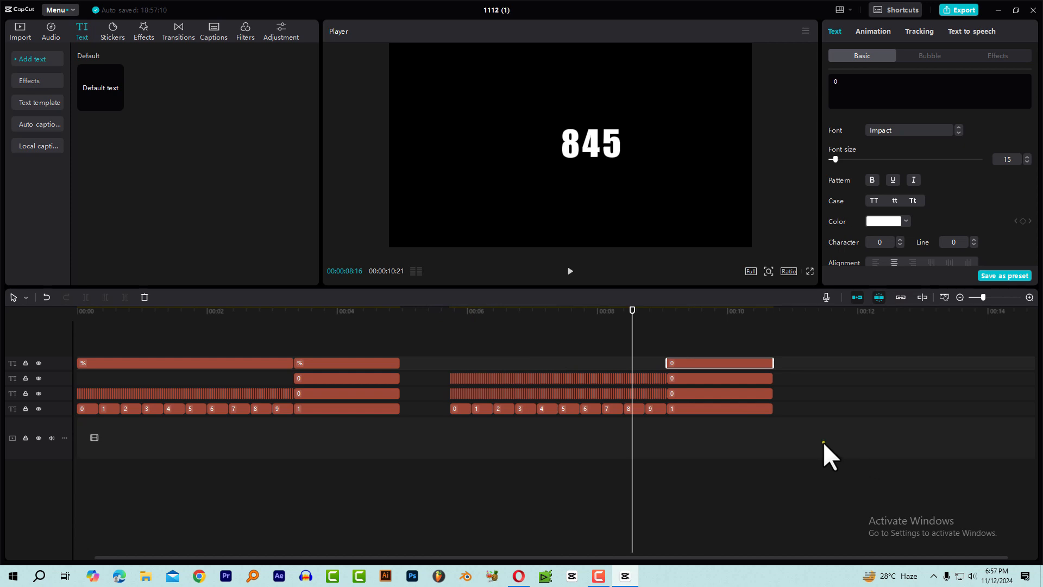
Copy all clips of the second count, including the final 1000, and paste them at 00:00:10:21.
left_click_drag(823, 442, 431, 345)
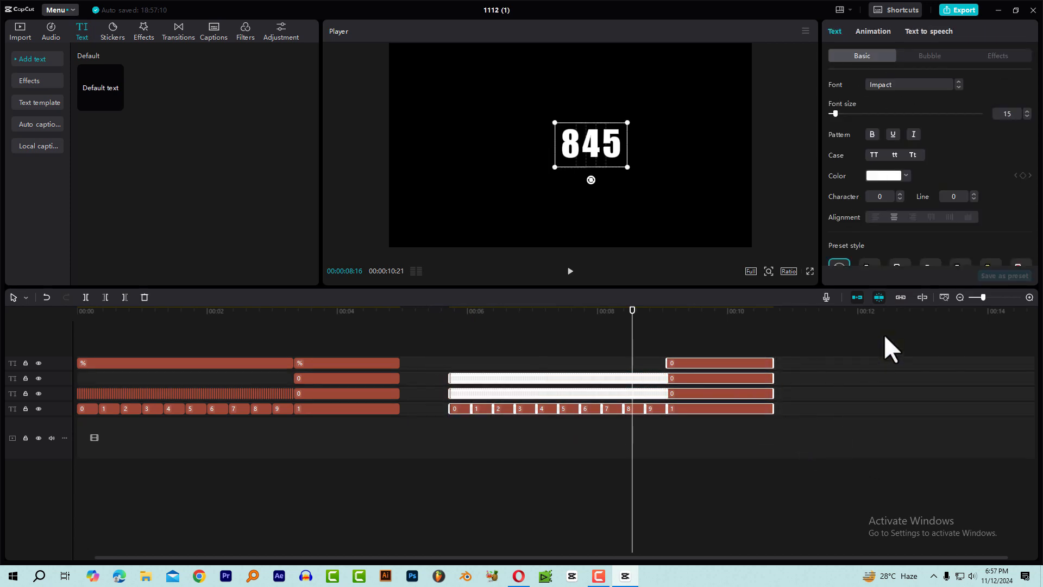
left_click(837, 311)
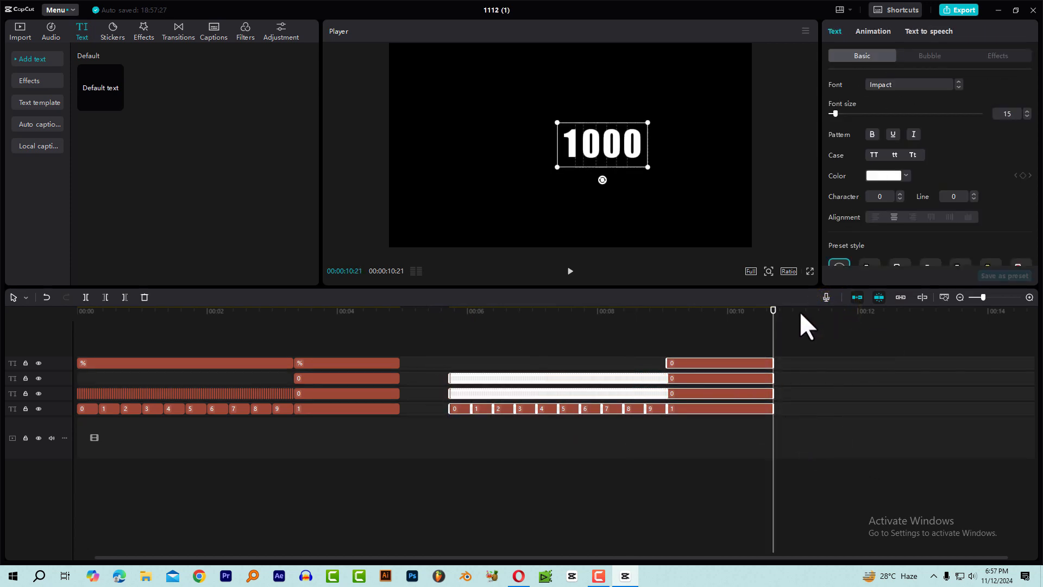
key("ctrl+v")
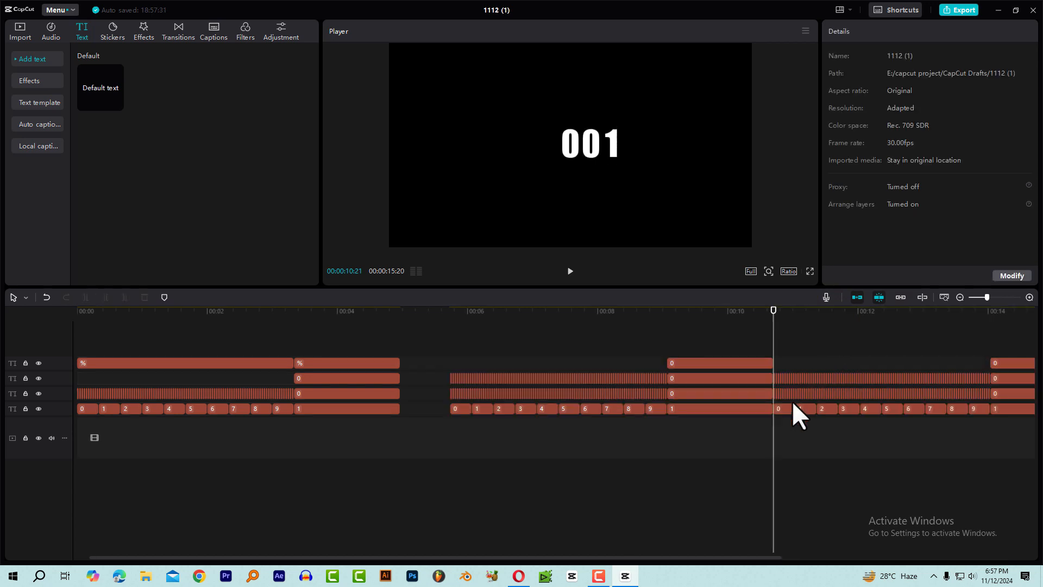
Shift all clips of the pasted count along the timeline to start at 00:00:11:13, leaving a gap after the previous count.
left_click_drag(584, 556, 838, 558)
left_click_drag(834, 456, 424, 331)
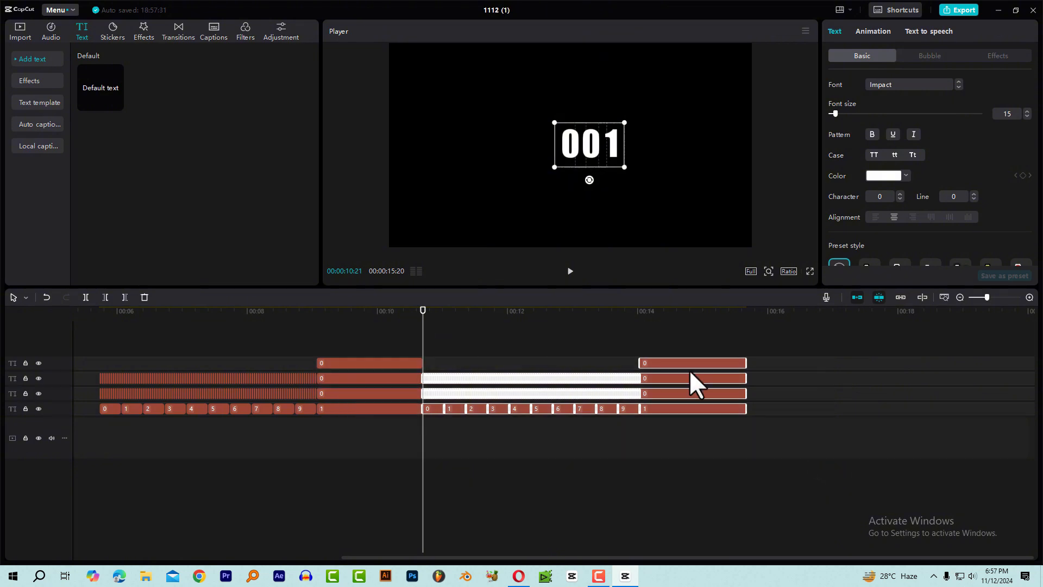
mouse_move(683, 363)
left_mouse_down()
mouse_move(718, 363)
mouse_move(701, 359)
left_mouse_up()
left_click_drag(460, 315, 469, 314)
left_click(515, 349)
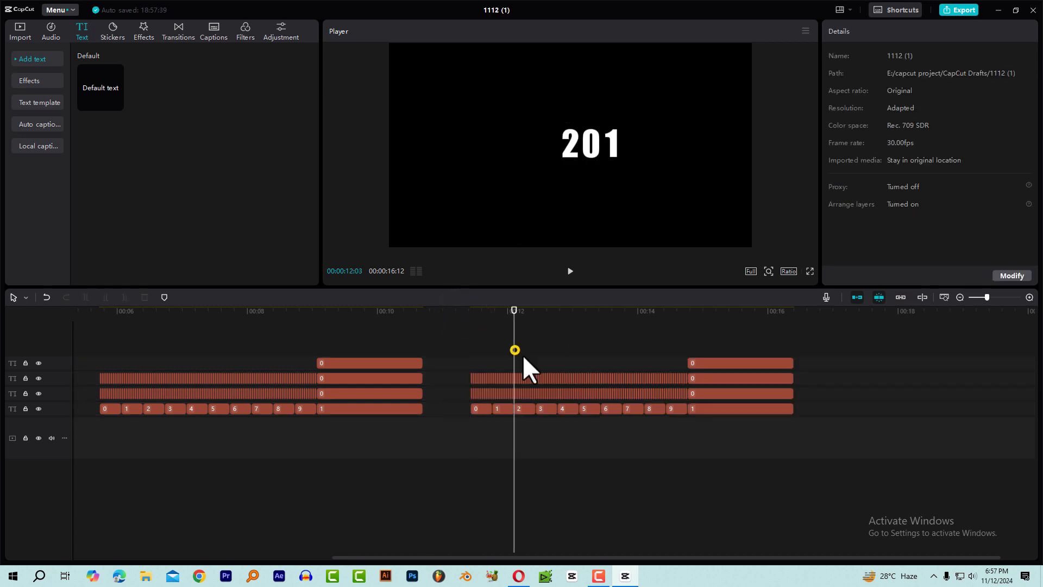
Copy all the short clips of the new count's second-digit row and paste them at 00:00:11:13.
scroll(547, 369, "up", 3)
scroll(551, 371, "up", 2)
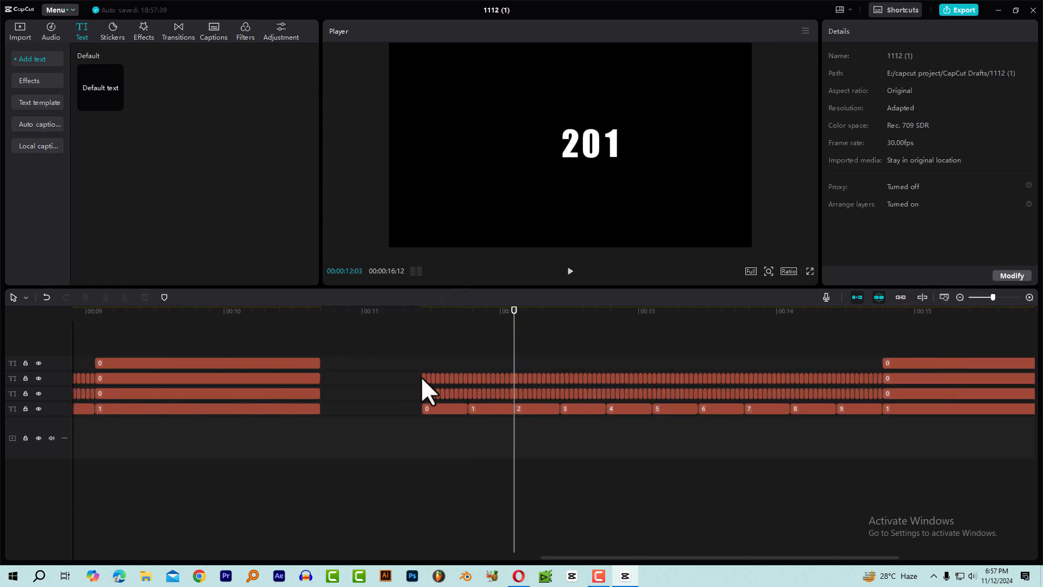
left_click_drag(419, 376, 863, 391)
left_click(394, 390)
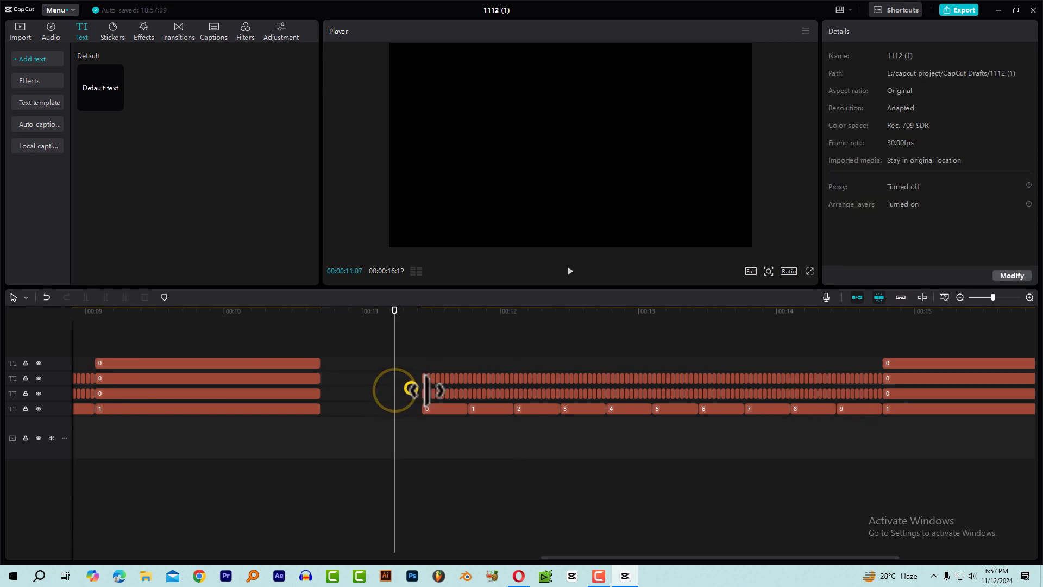
left_click_drag(411, 390, 869, 393)
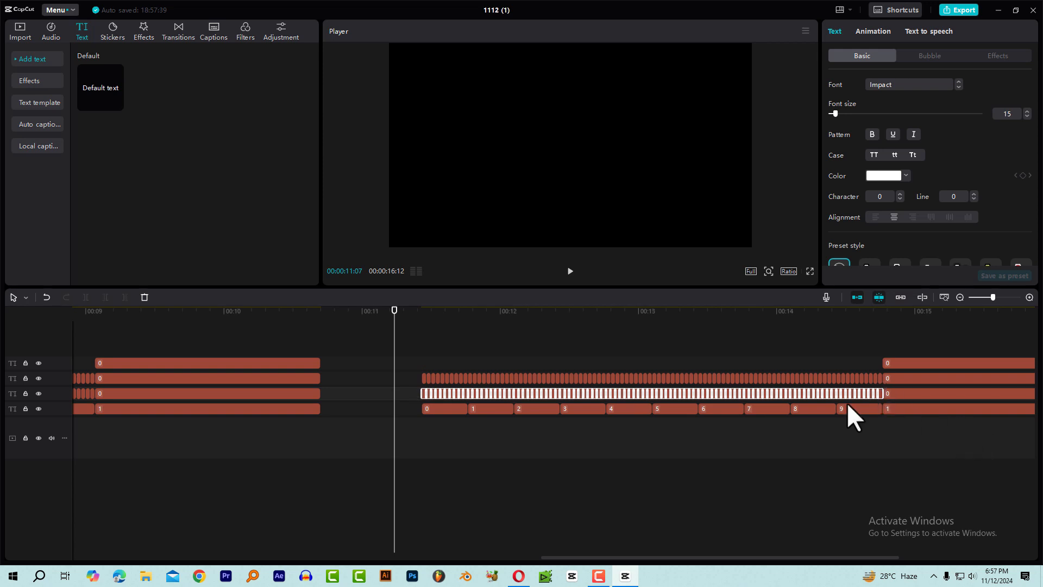
left_click_drag(412, 309, 422, 311)
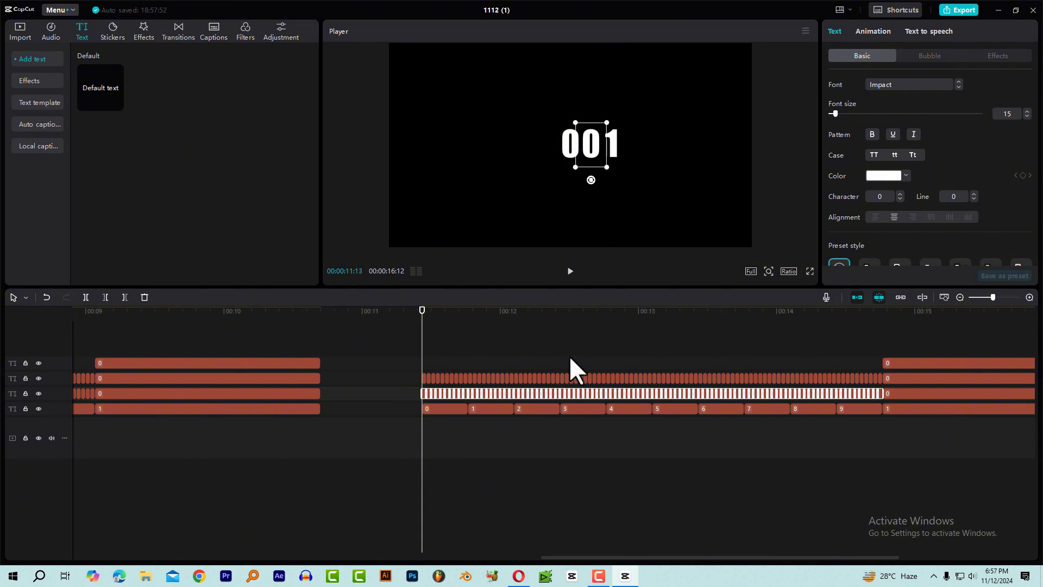
key("ctrl+v")
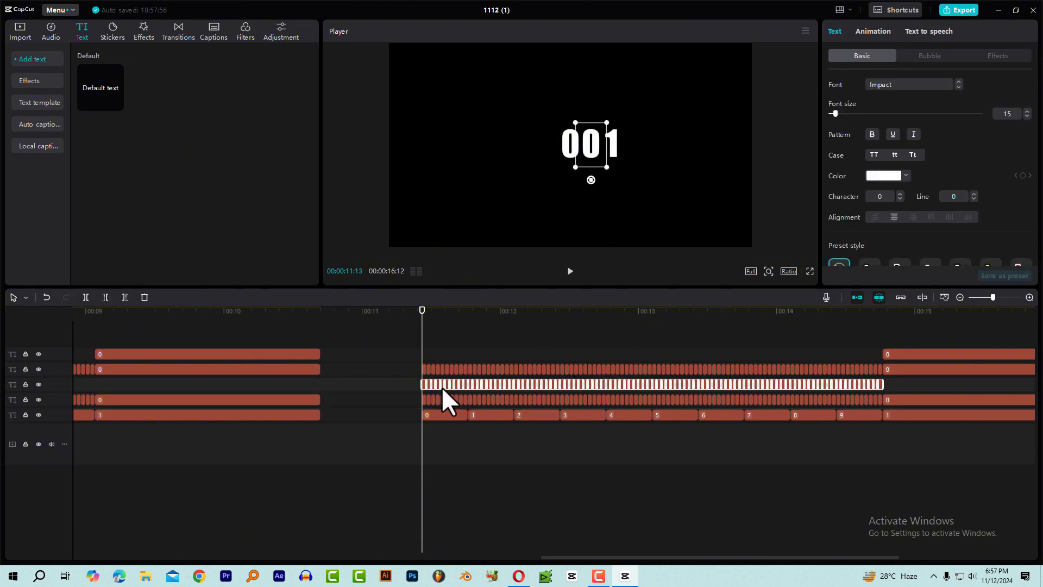
Move the pasted row of digit clips to the uppermost text track, in line with the final long 0 clip.
scroll(433, 387, "up", 5)
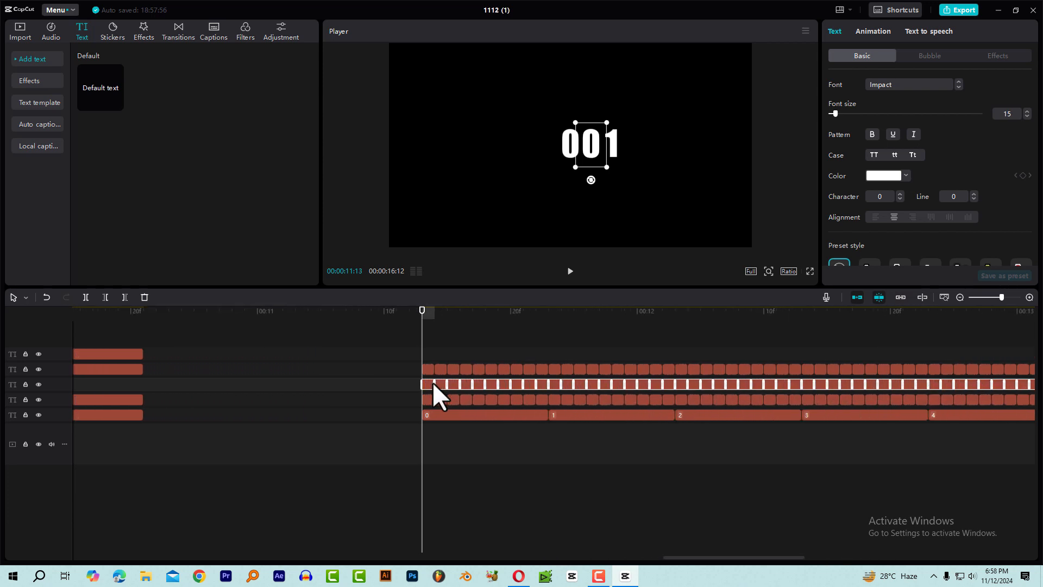
scroll(433, 383, "up", 2)
left_click_drag(428, 385, 429, 357)
scroll(441, 348, "up", 2)
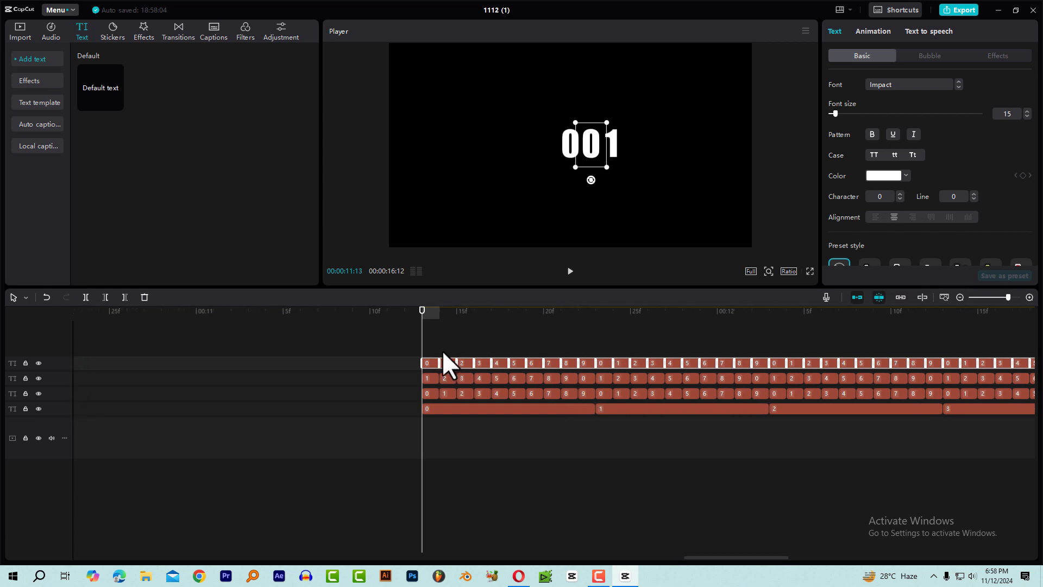
Select the first 0 clip of the new fourth-digit row and position its text directly after the third digit.
left_click(425, 325)
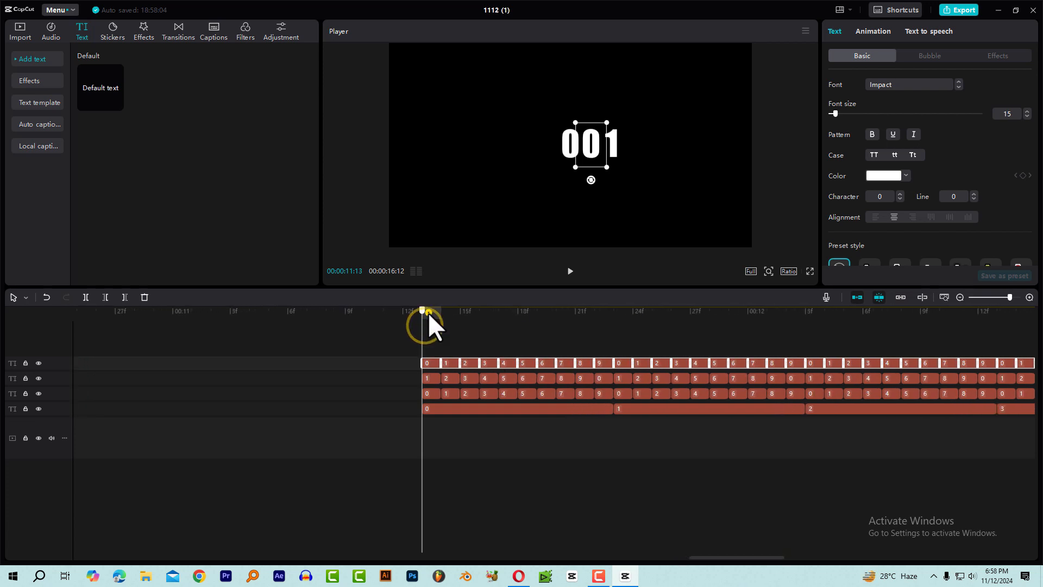
left_click(429, 314)
left_click(435, 336)
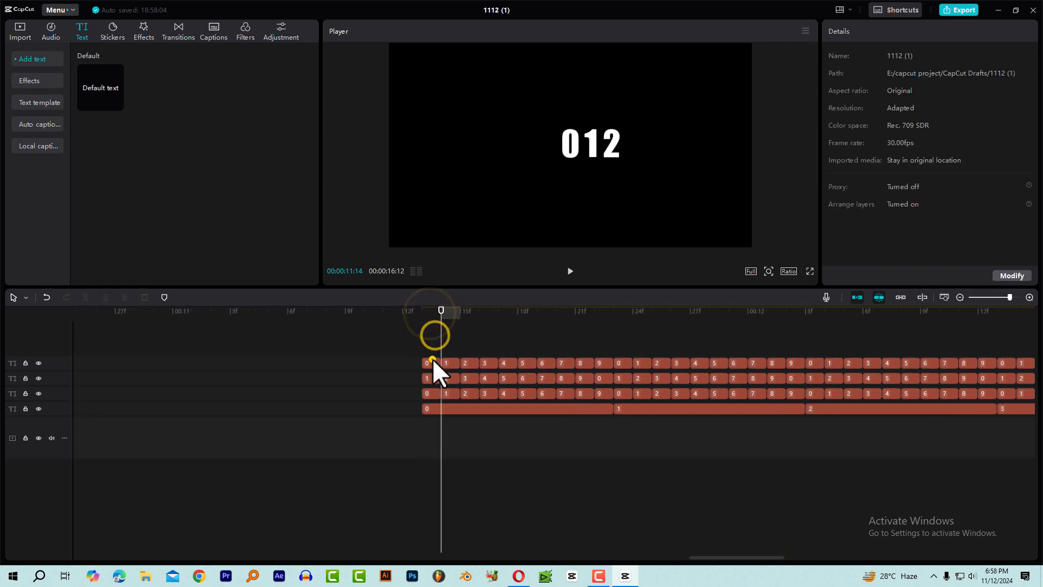
left_click(432, 359)
left_click(424, 311)
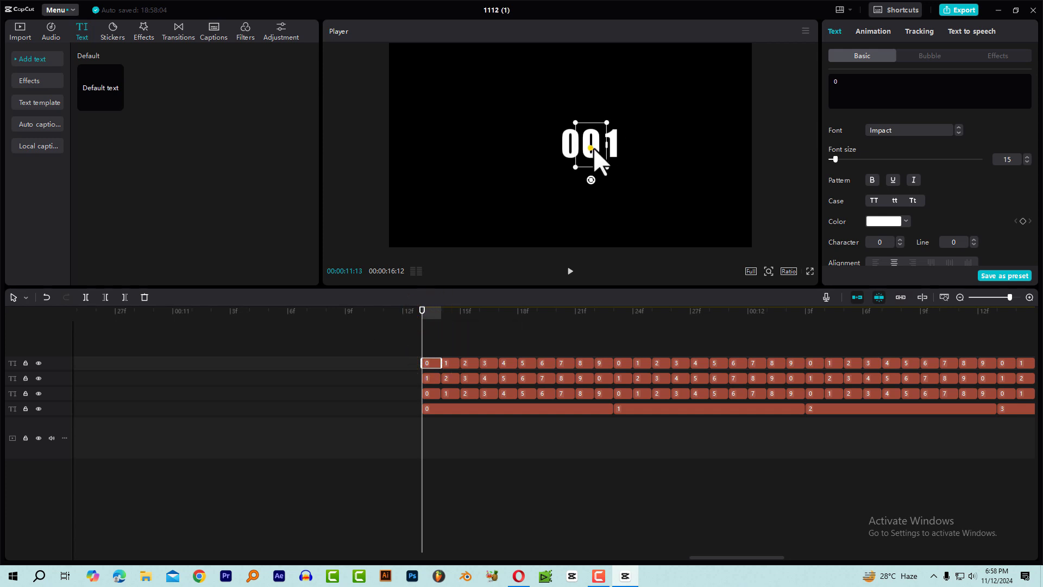
left_click_drag(594, 148, 630, 149)
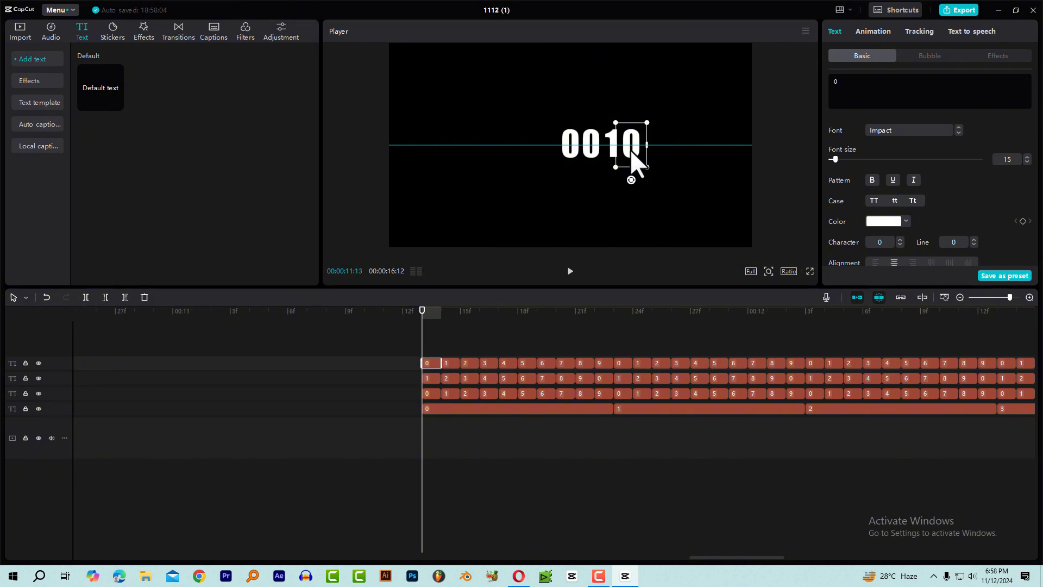
left_click_drag(631, 149, 630, 149)
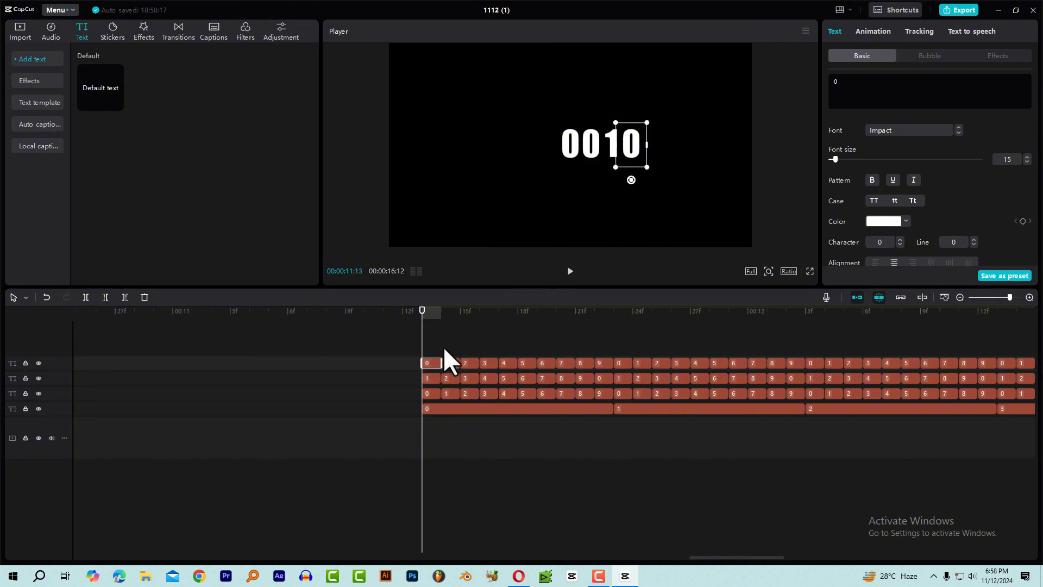
Copy the attributes of the repositioned first 0 clip in the fourth-digit row.
left_click_drag(441, 315, 437, 341)
right_click(428, 361)
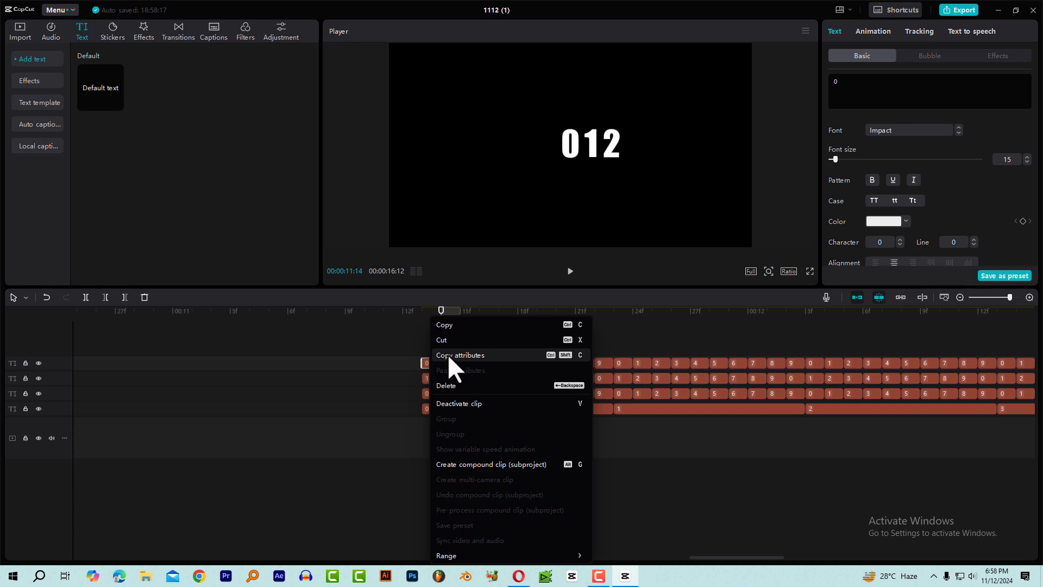
left_click(462, 354)
Paste the Basic text style, Location size and Blend attributes onto all remaining fourth-digit clips, including the final long 0.
scroll(474, 364, "down", 5)
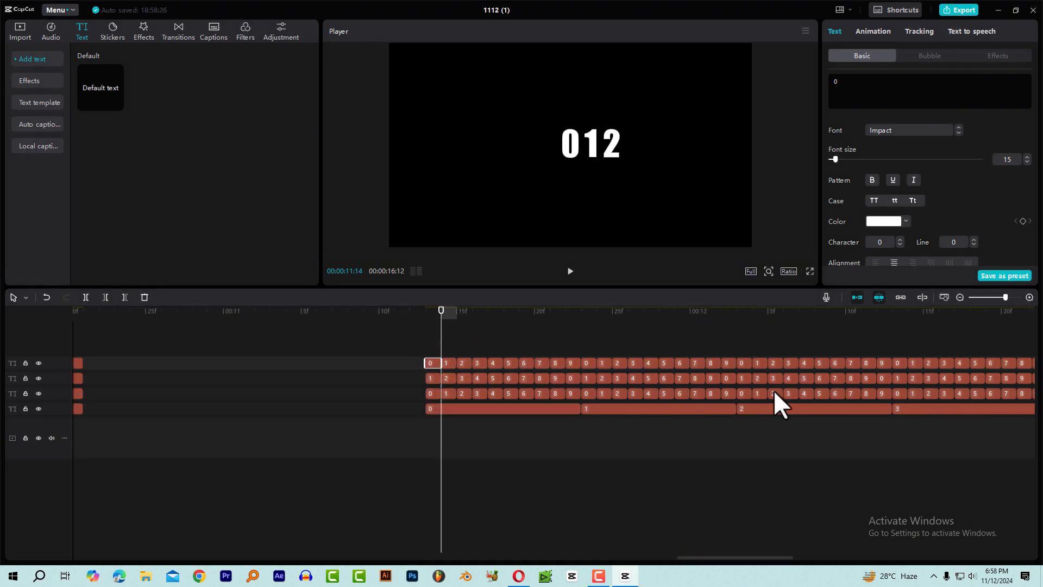
scroll(793, 387, "down", 5)
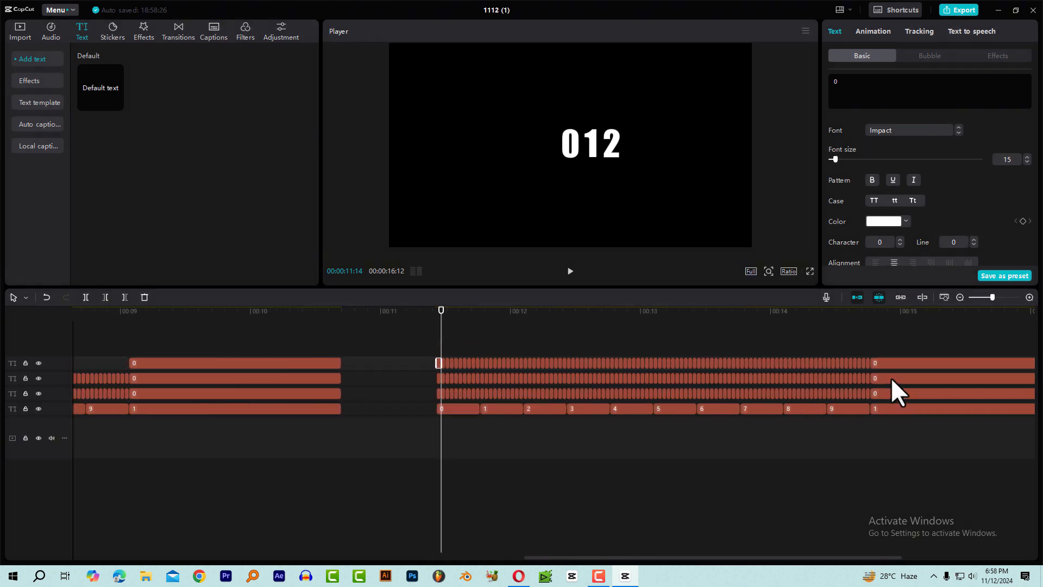
left_click_drag(911, 350, 441, 358)
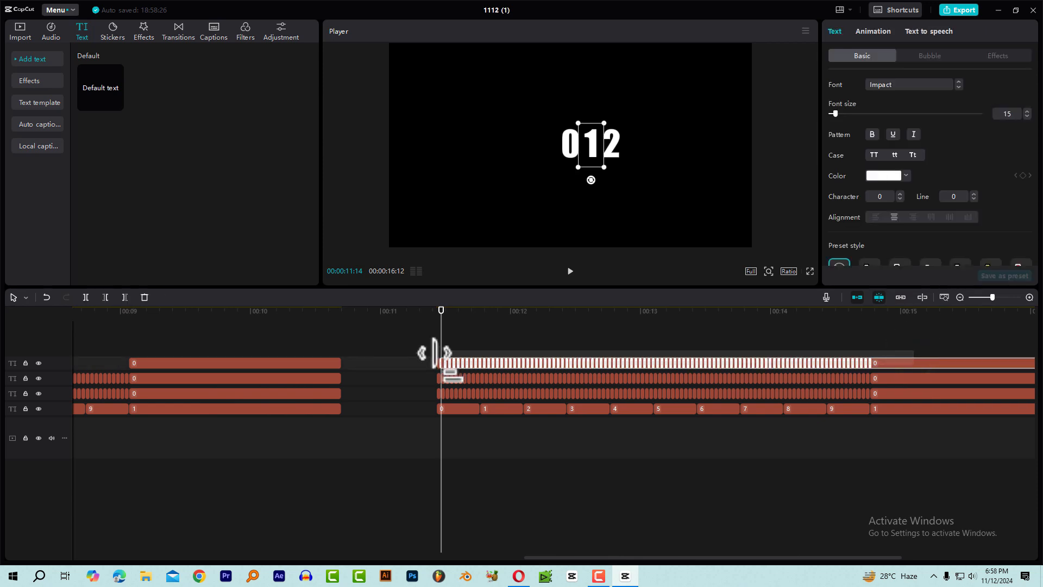
right_click(487, 368)
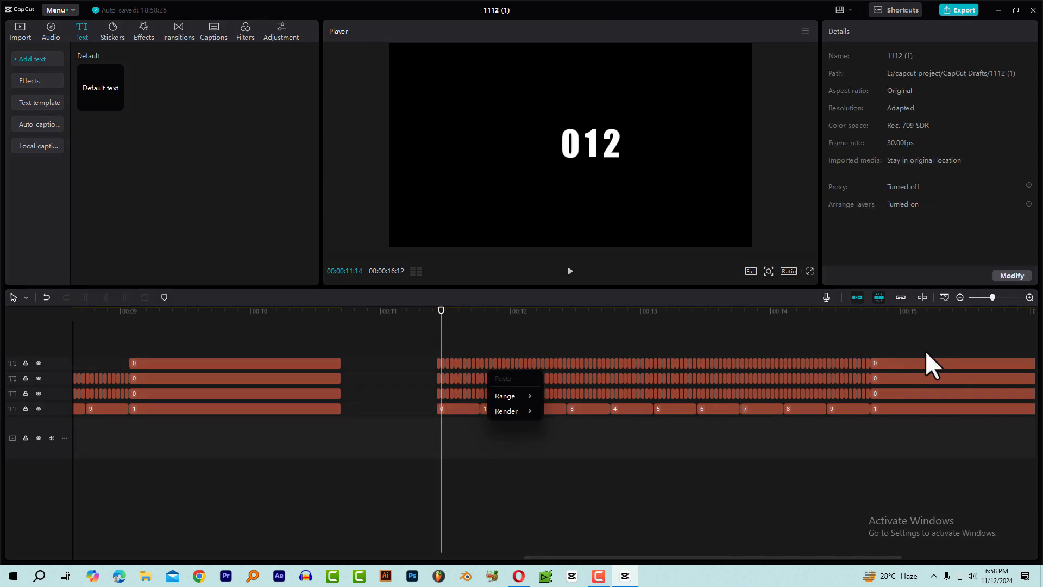
left_click_drag(903, 344, 444, 368)
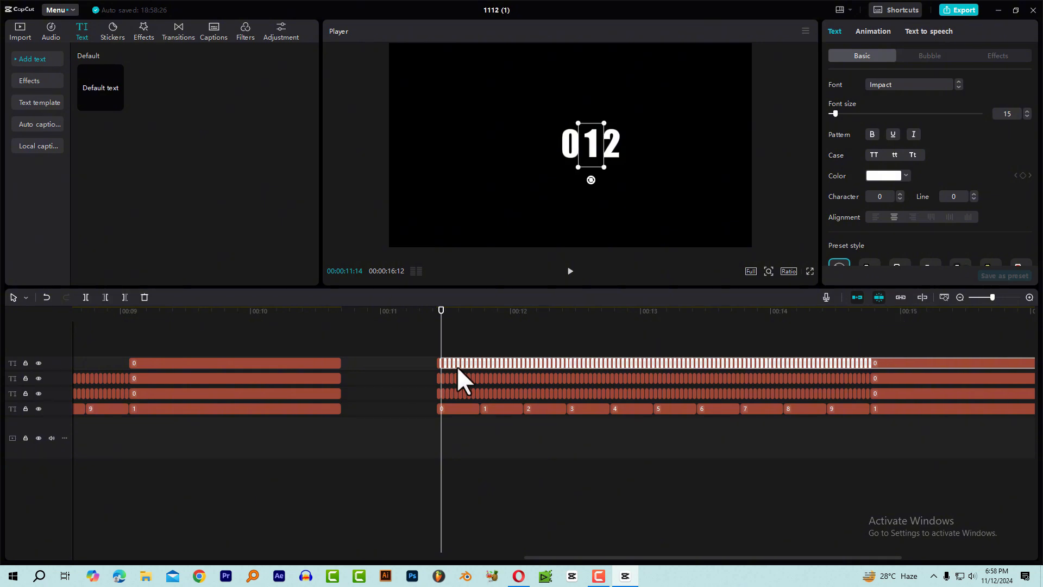
right_click(895, 360)
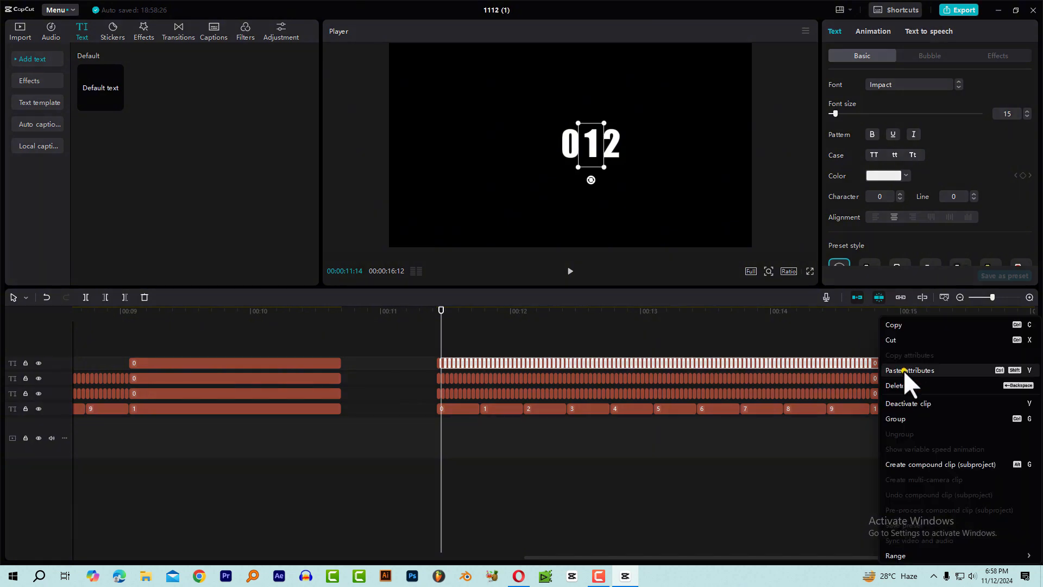
left_click(903, 370)
left_click(644, 332)
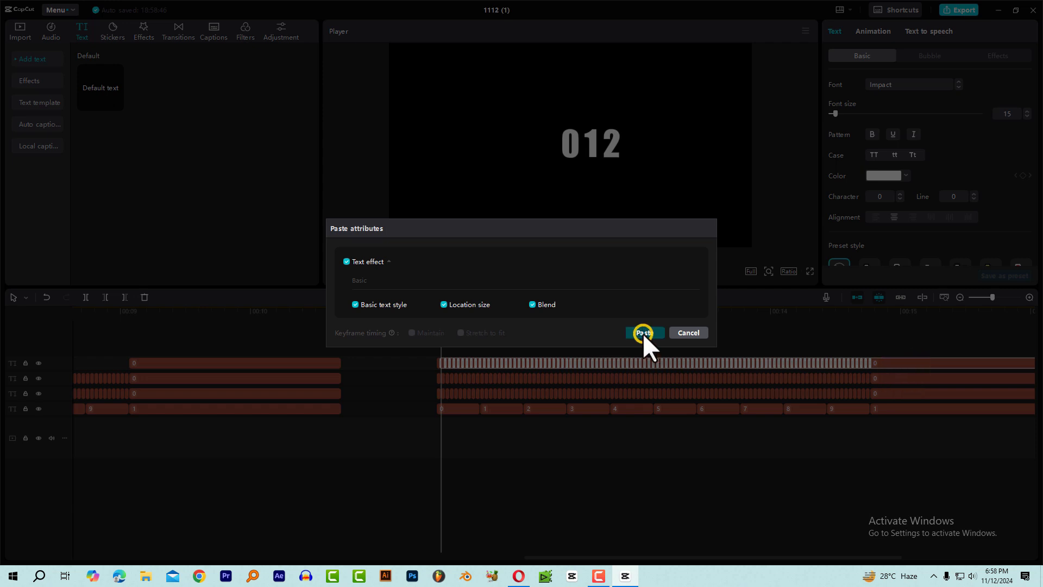
Scrub through the four-digit count up to 00:00:14:23 to check the digit alignment and the change to 1000.
left_click_drag(436, 317, 667, 346)
left_click_drag(783, 357, 871, 358)
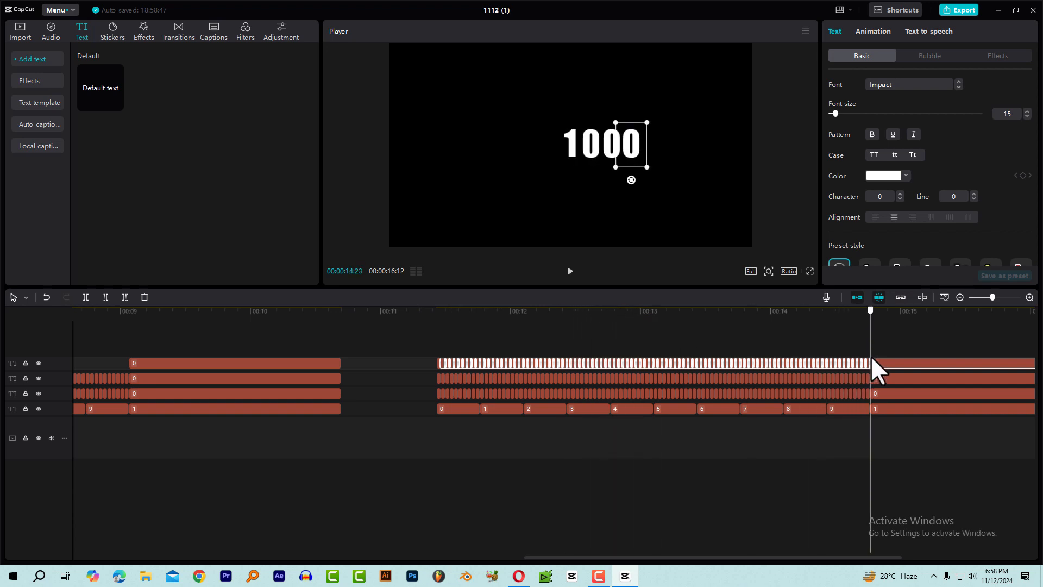
left_click(878, 345)
left_click(856, 315)
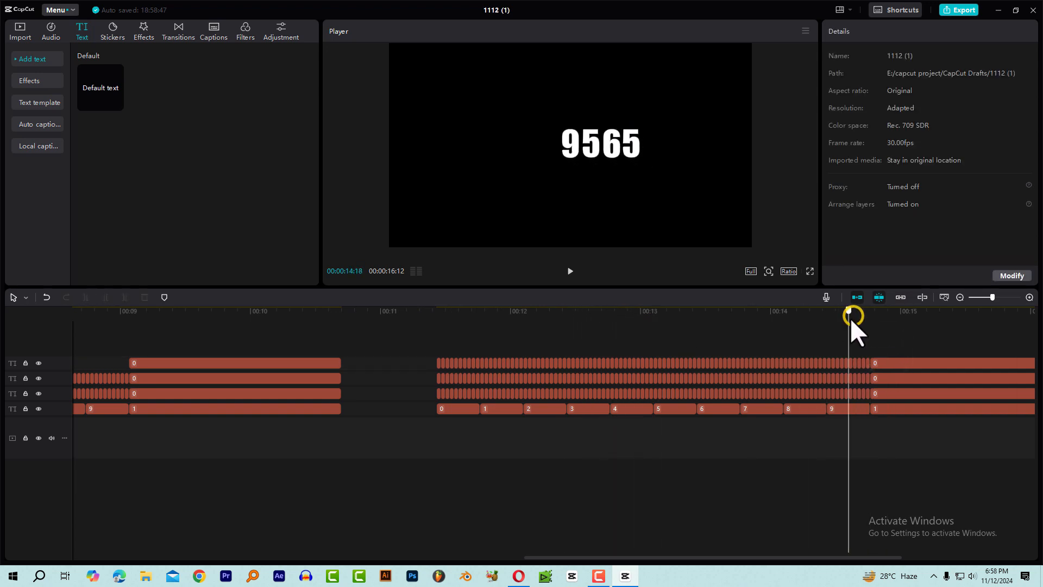
left_click_drag(858, 318, 870, 321)
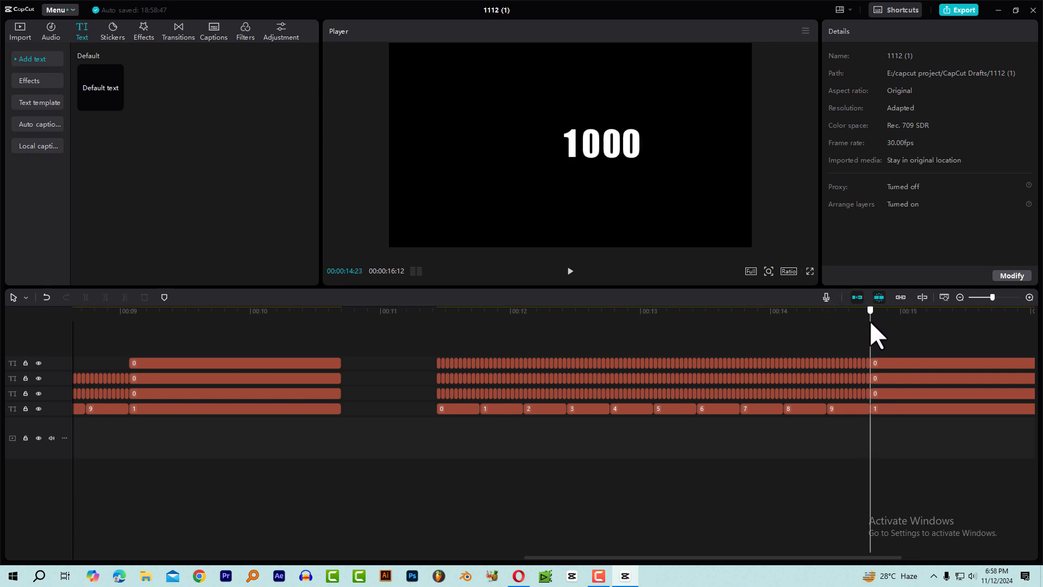
Duplicate the four-digit count's final long 0 clip onto a new row above and position its text after the fourth digit to form 10000.
left_click_drag(704, 557, 850, 557)
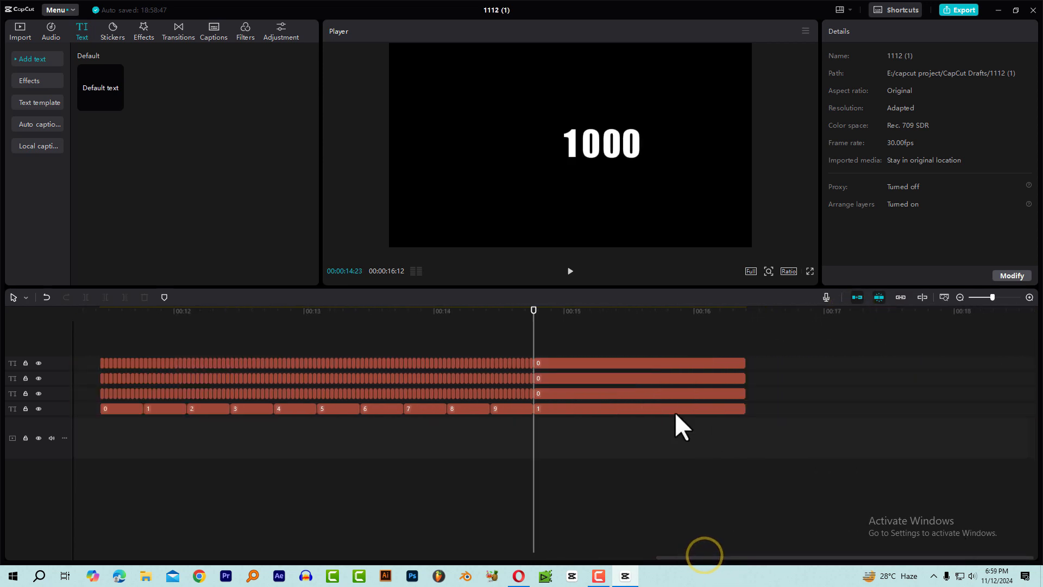
scroll(641, 365, "up", 2, "ctrl")
scroll(641, 365, "up", 1, "ctrl")
left_click(563, 362)
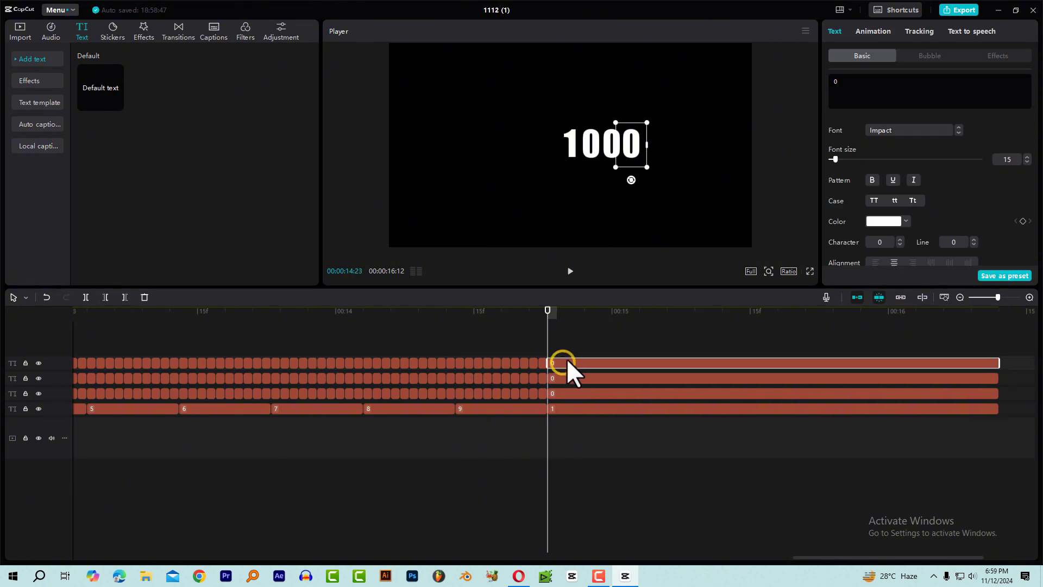
left_click_drag(563, 360, 565, 346, "alt")
left_click(566, 315)
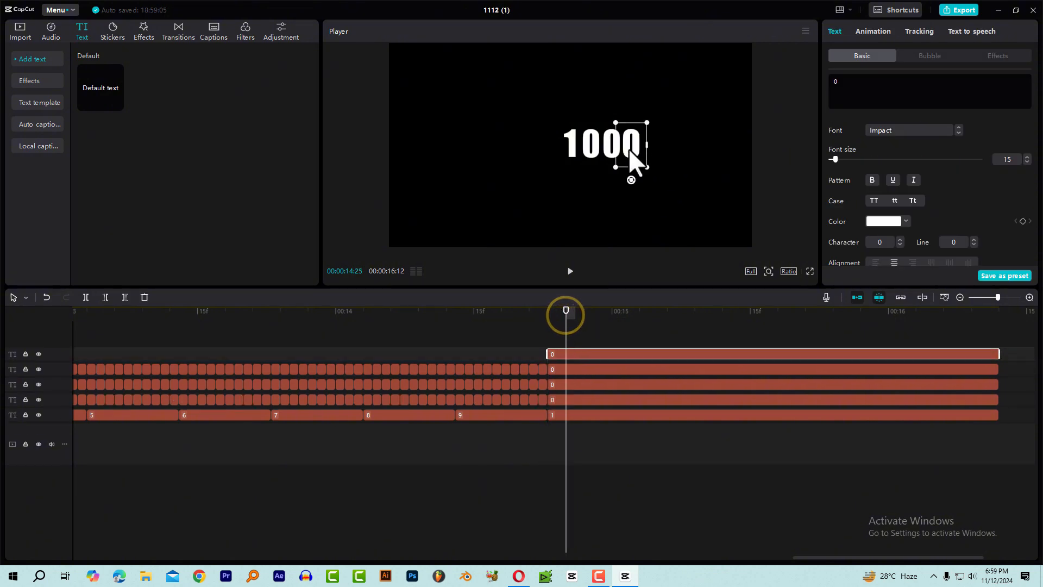
left_click_drag(632, 155, 651, 154)
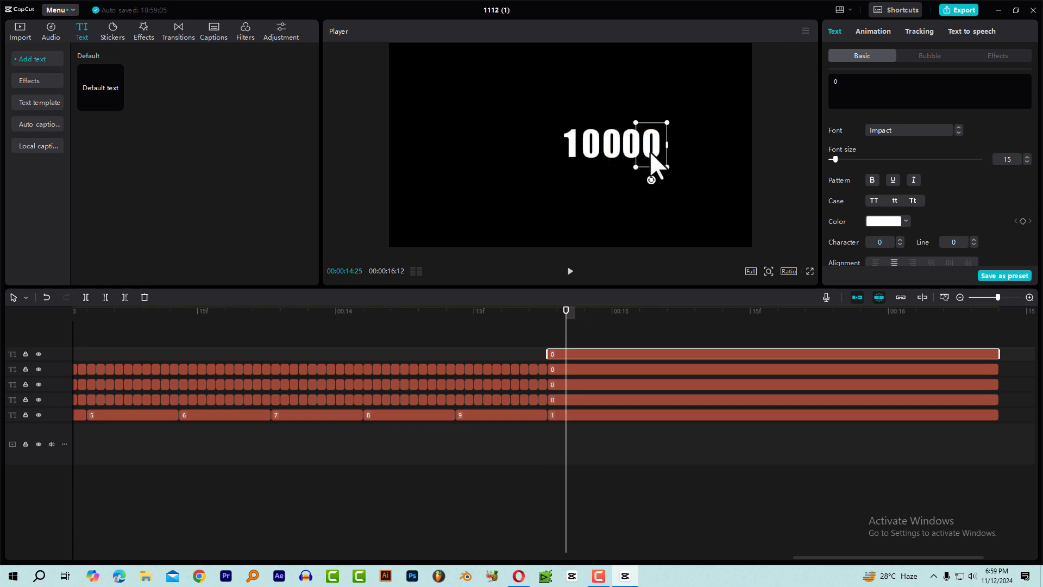
Play back the percentage, three-digit and four-digit counts in turn, and scrub the percentage count's change to 100%.
key("shift+z")
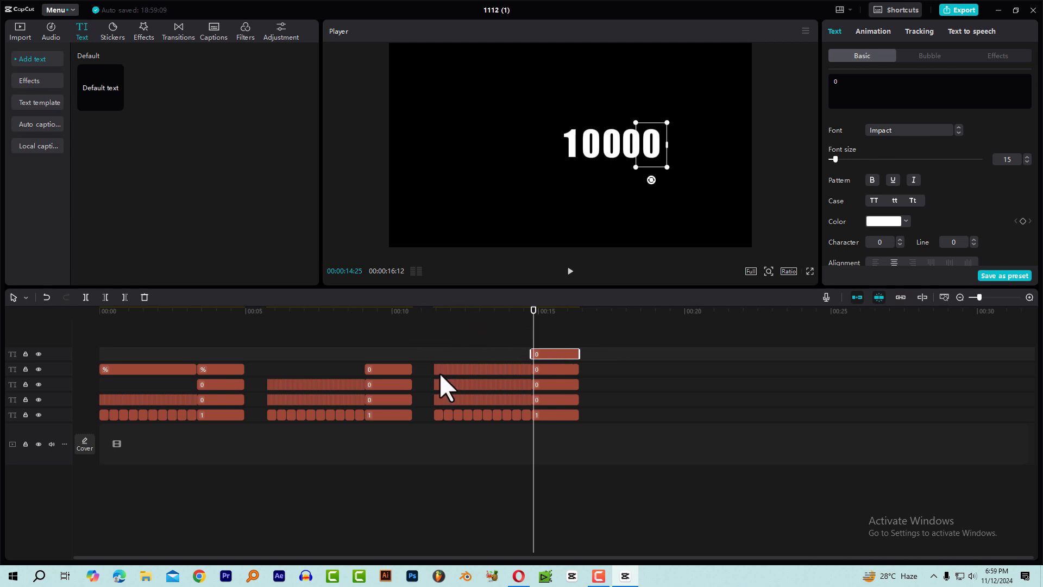
left_click(128, 314)
key("Home")
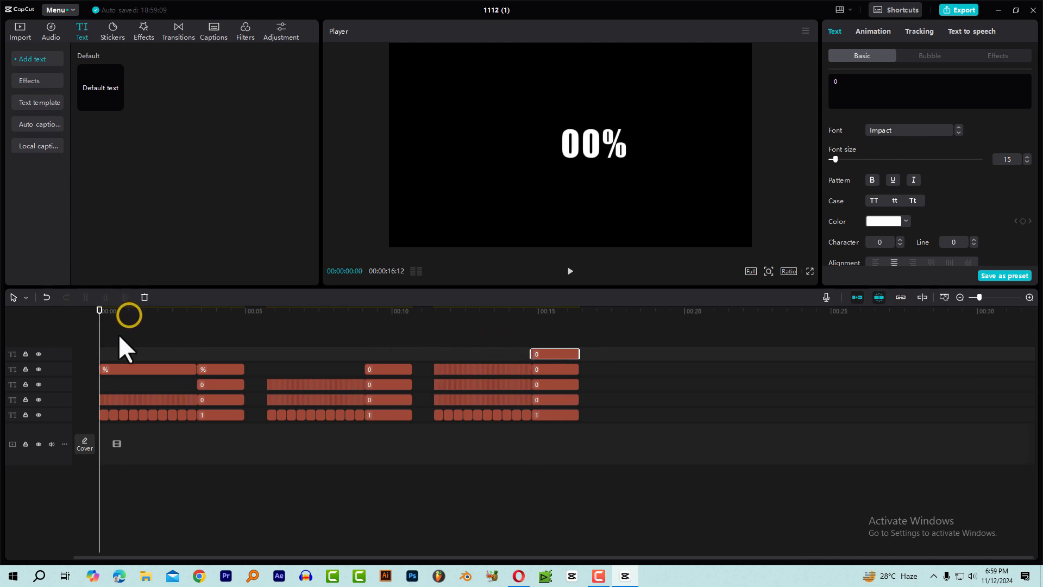
key("space")
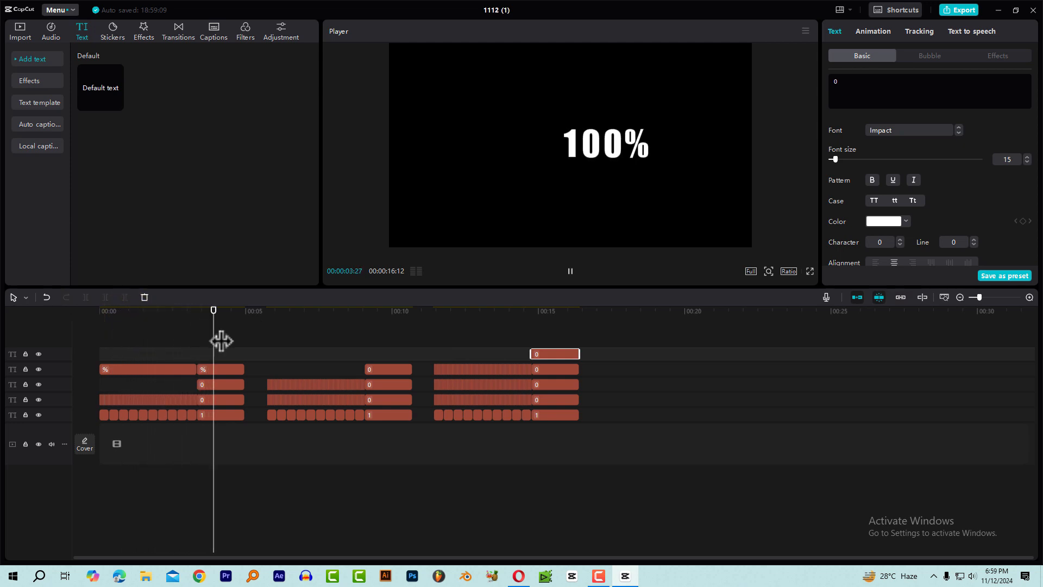
key("space")
left_click(266, 313)
key("space")
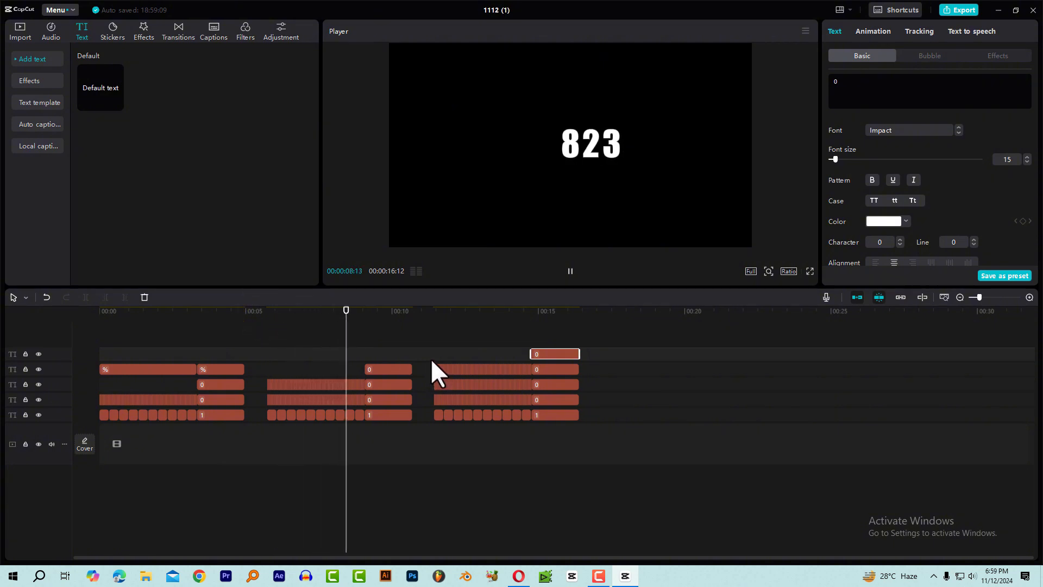
left_click(430, 303)
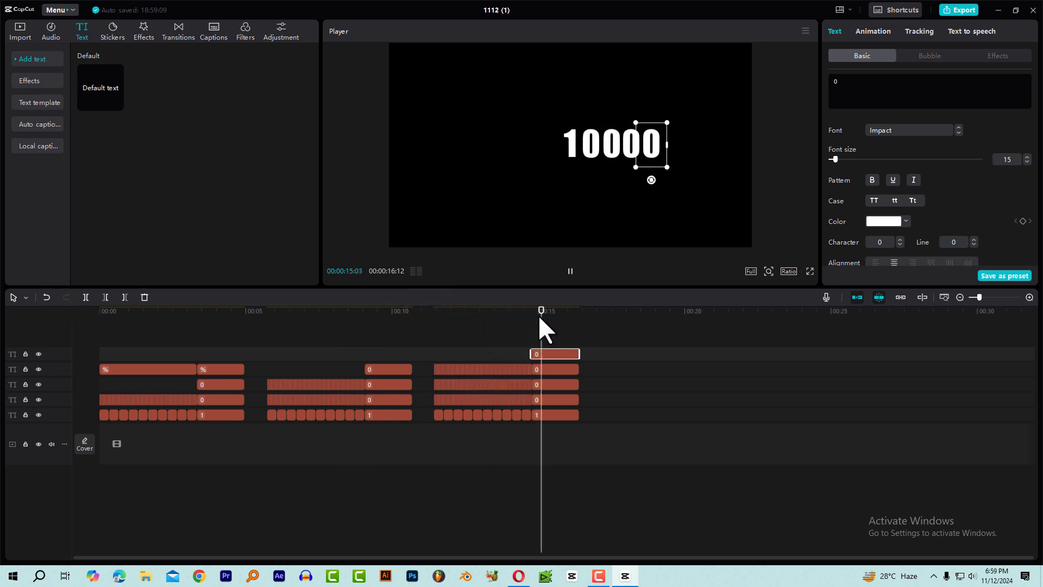
key("space")
mouse_move(187, 321)
left_mouse_down()
mouse_move(161, 320)
mouse_move(185, 327)
left_mouse_up()
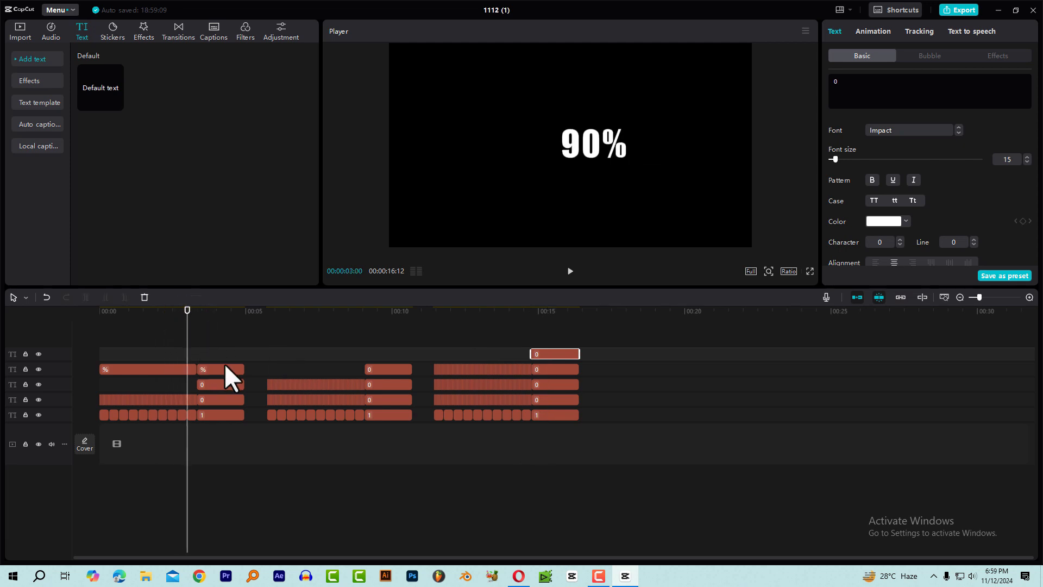
left_click_drag(196, 317, 210, 318)
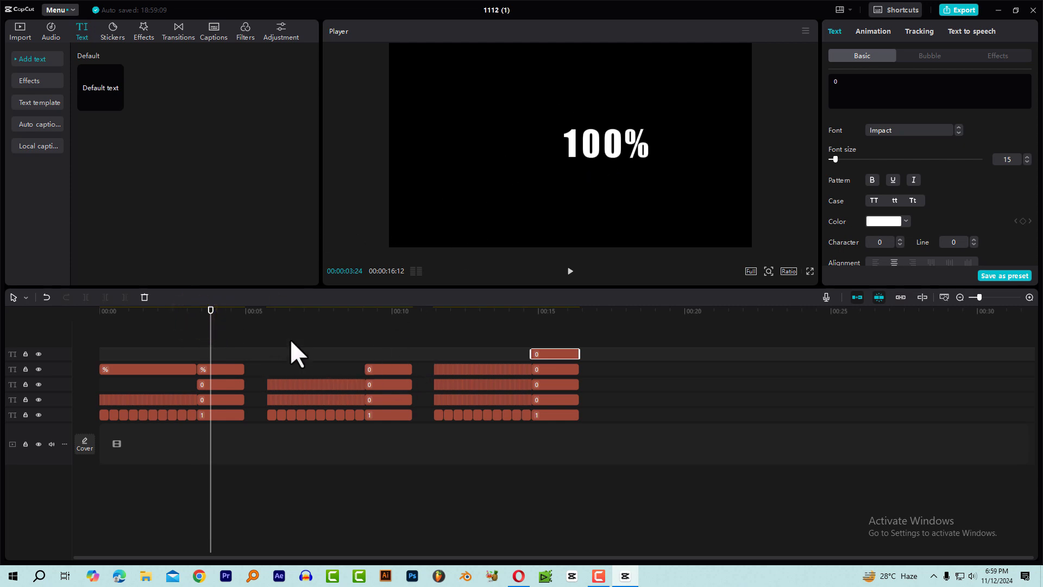
Duplicate the three-digit count's first 0 clip onto the top row and position its text directly in front of the digits.
left_click_drag(258, 313, 267, 314)
scroll(282, 380, "up", 5, "ctrl")
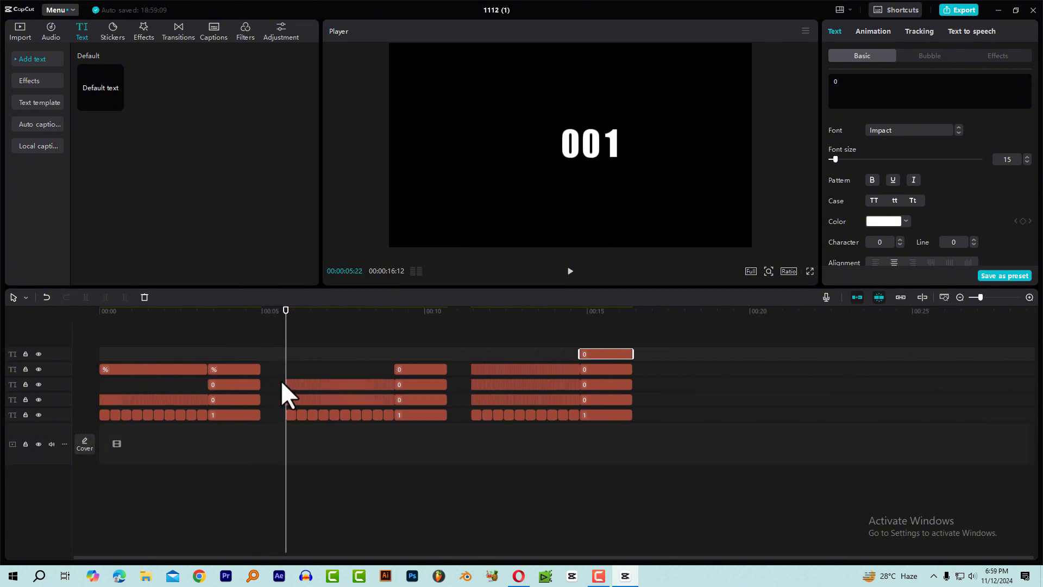
scroll(335, 439, "up", 1, "ctrl")
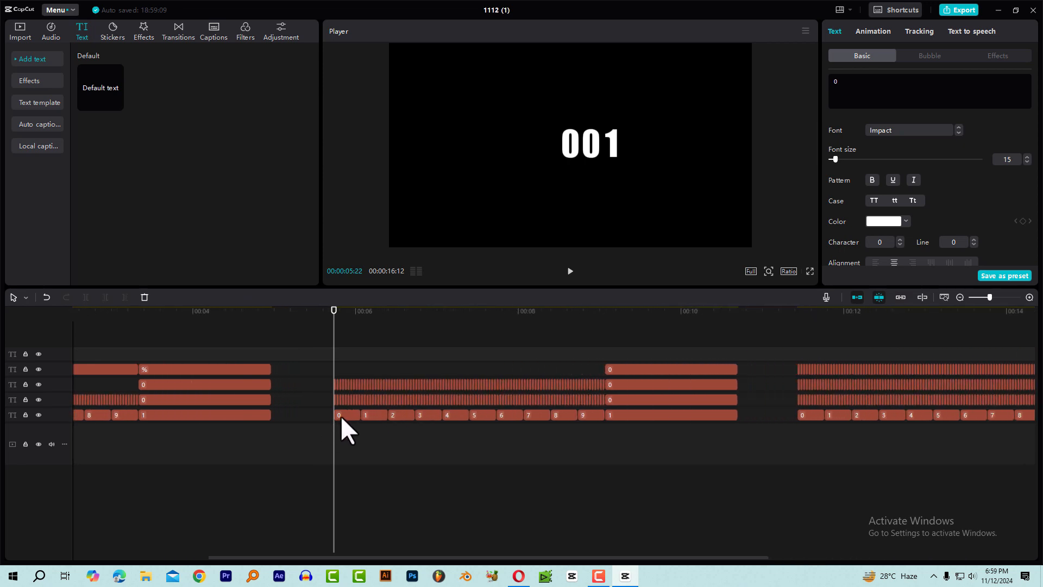
left_click_drag(342, 416, 344, 355)
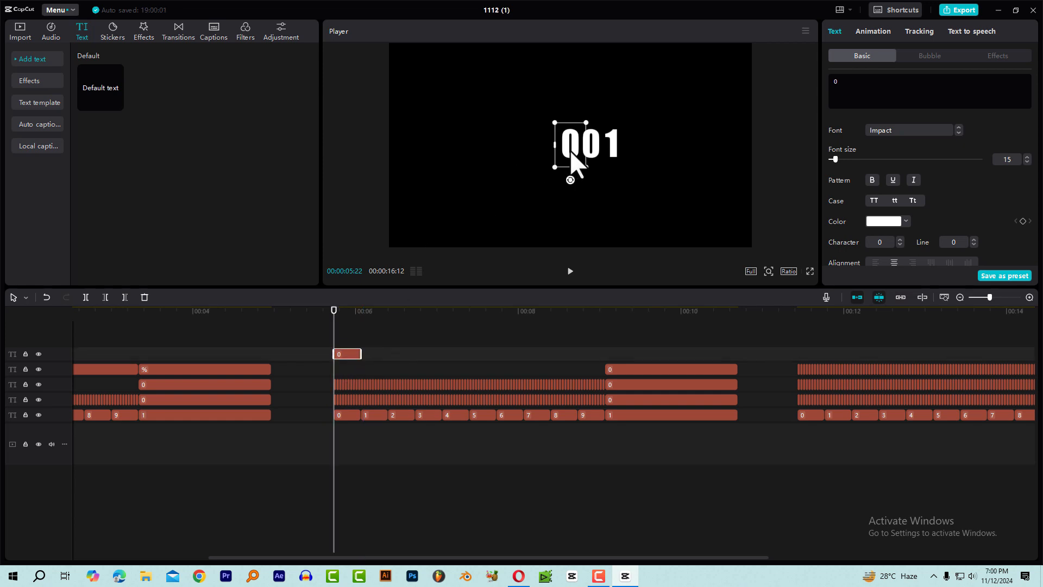
left_click_drag(568, 154, 548, 149)
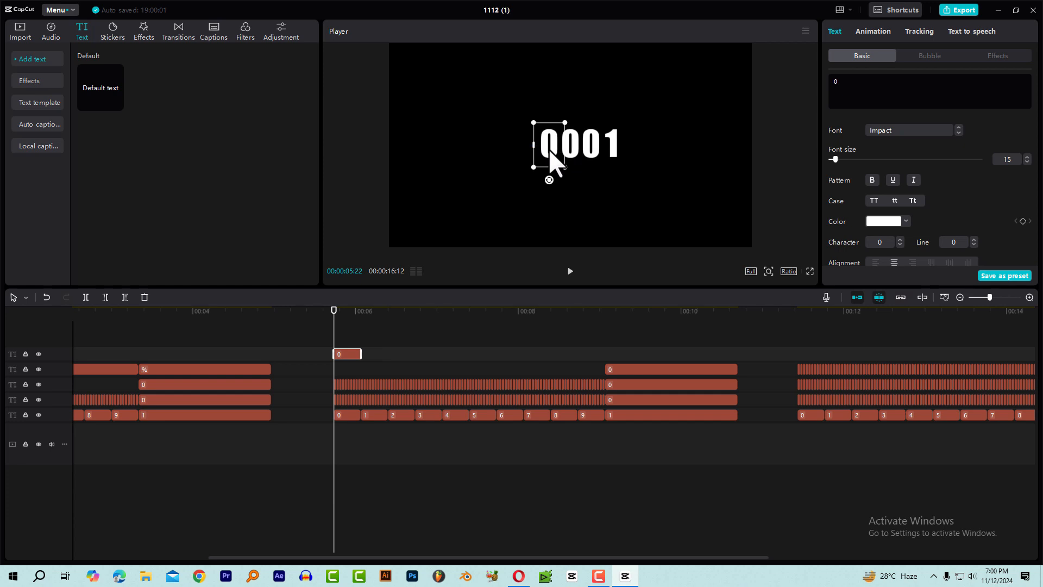
Change the duplicated clip's text to $ and extend the clip to the end of the three-digit count.
left_click(854, 87)
left_click(838, 83)
key("BackSpace")
type("$")
left_click_drag(362, 353, 738, 350)
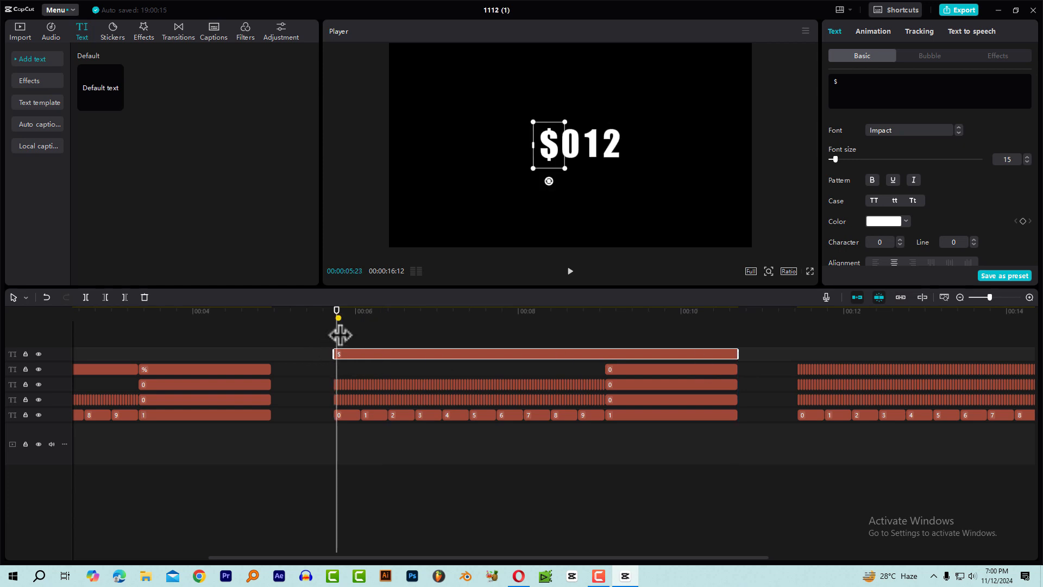
Play back and scrub the three-digit count to check the $ sign alongside the changing digits and the final 1000.
key("space")
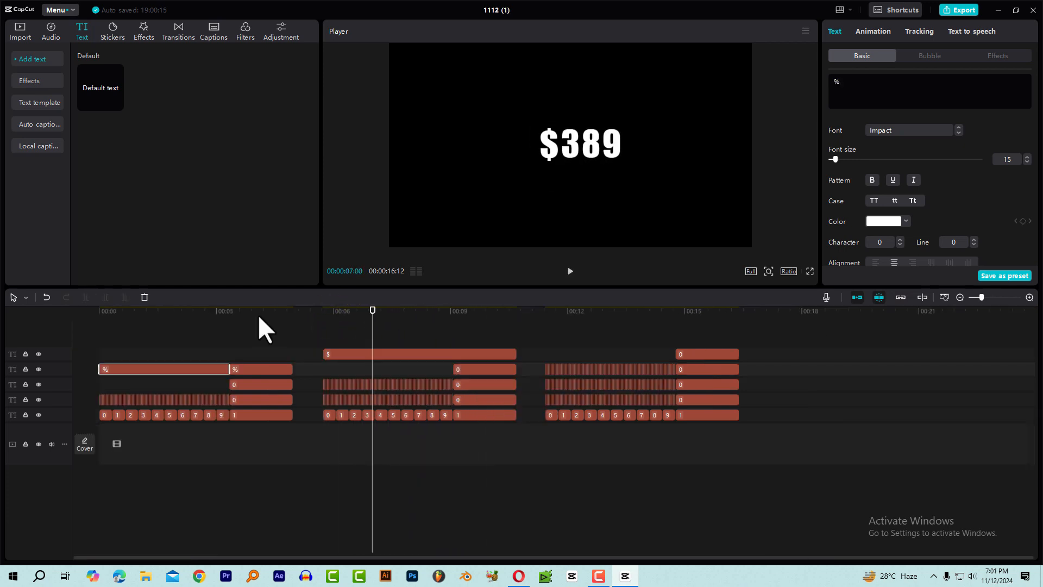
left_click_drag(234, 311, 418, 339)
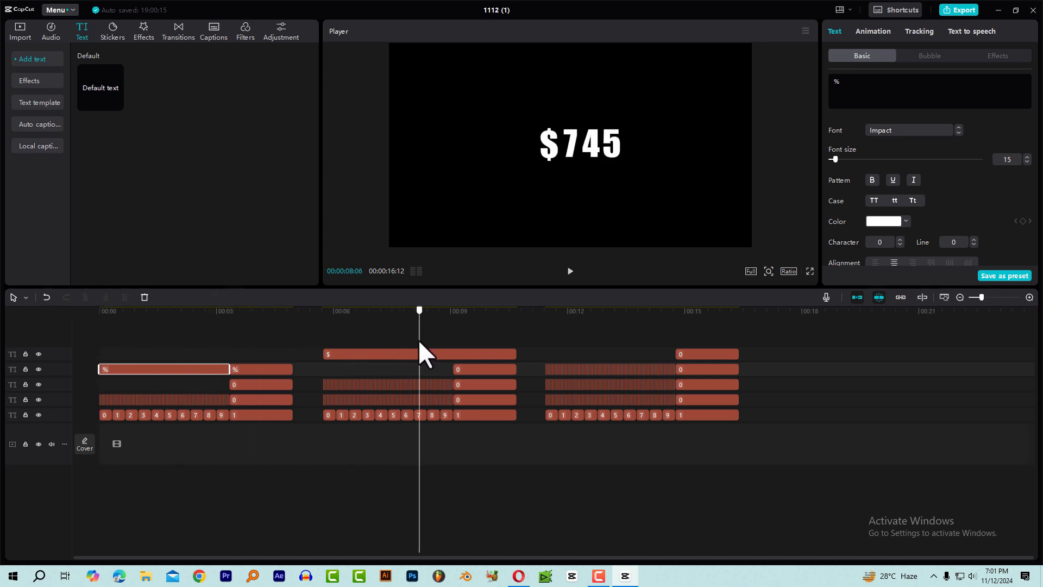
left_click(16, 29)
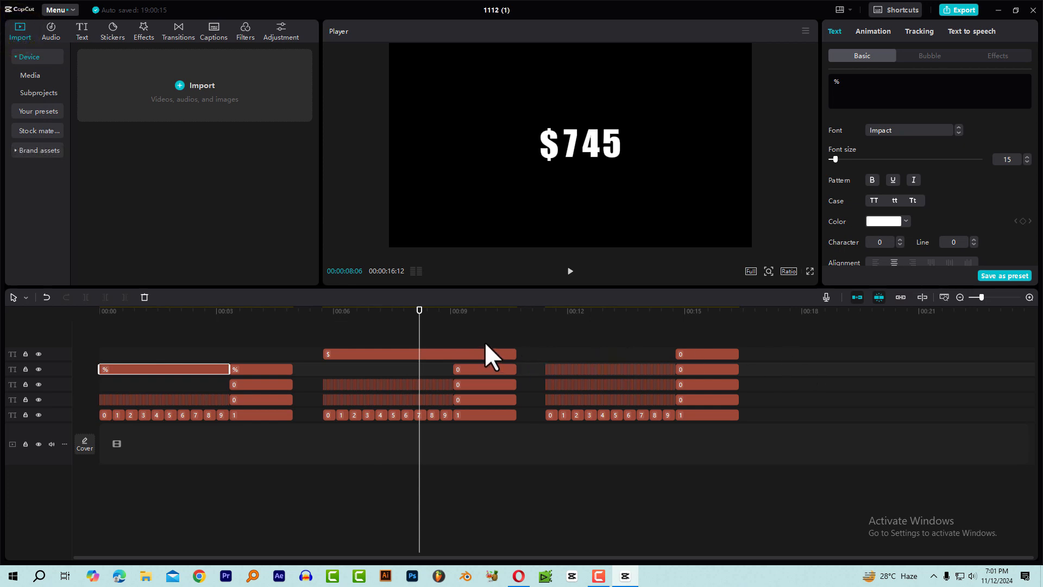
key("space")
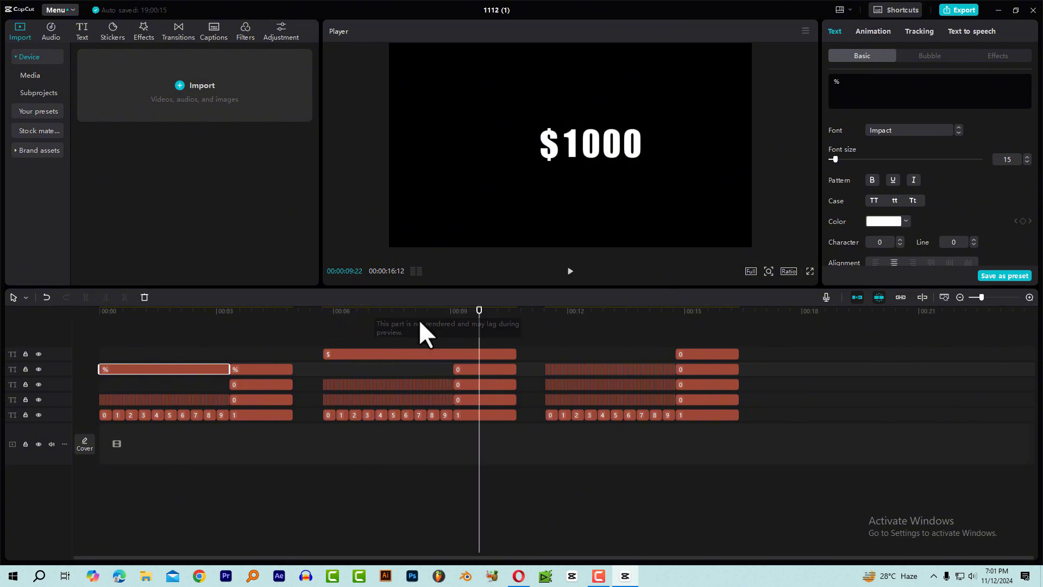
left_click(419, 318)
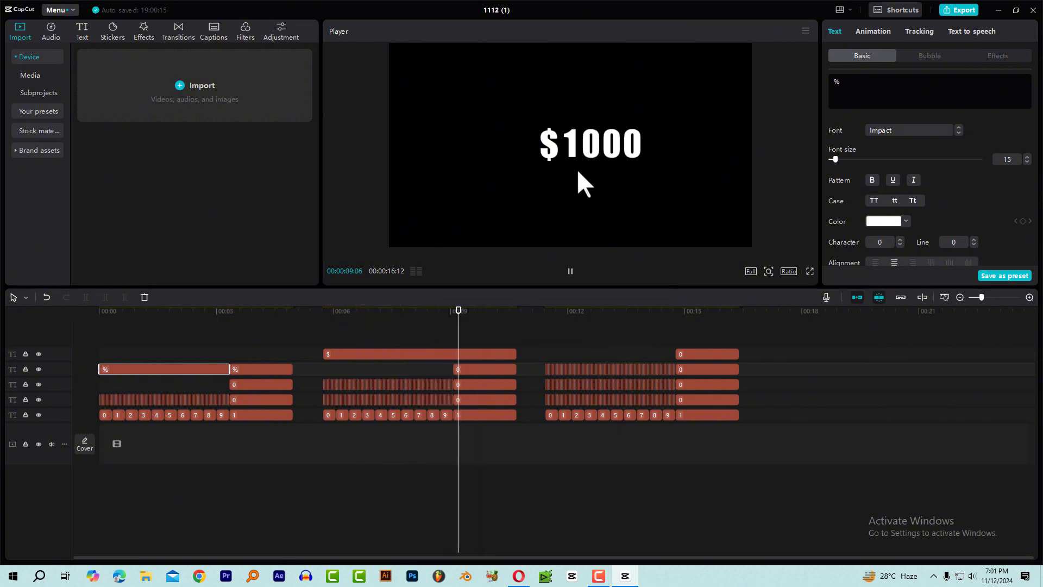
key("space")
left_click(366, 315)
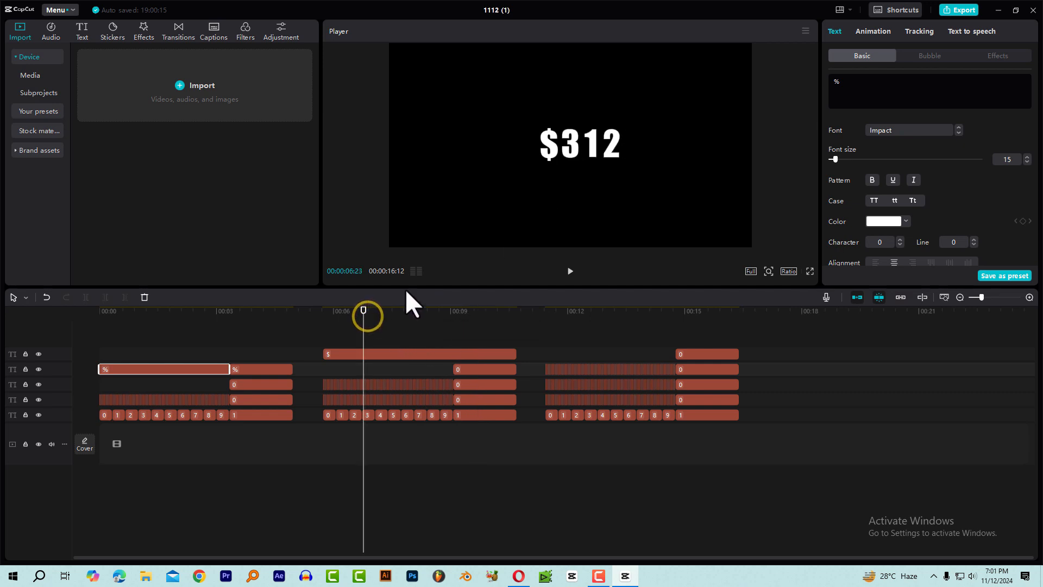
key("space")
key("space")
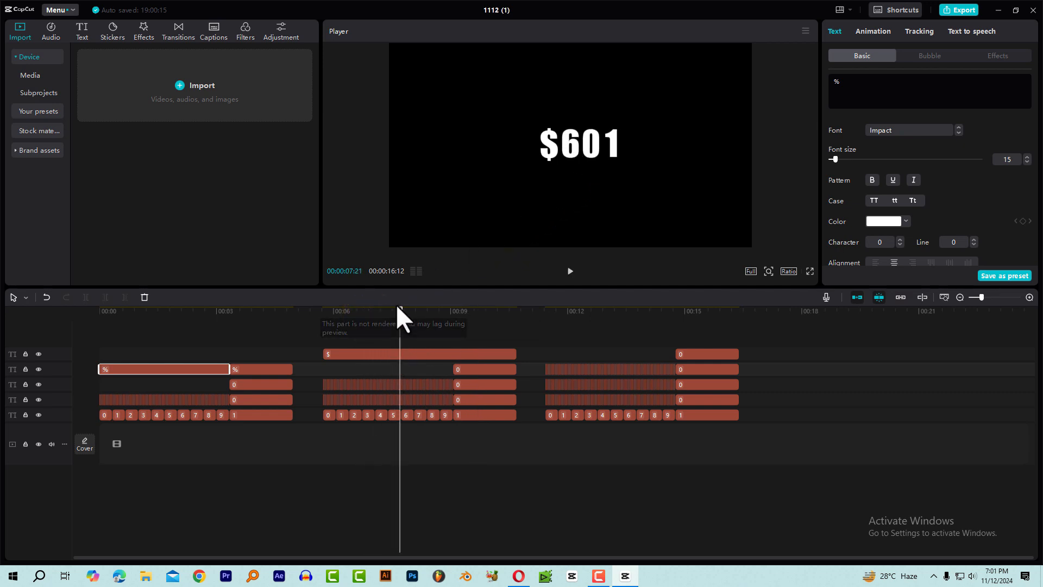
left_click_drag(396, 306, 422, 333)
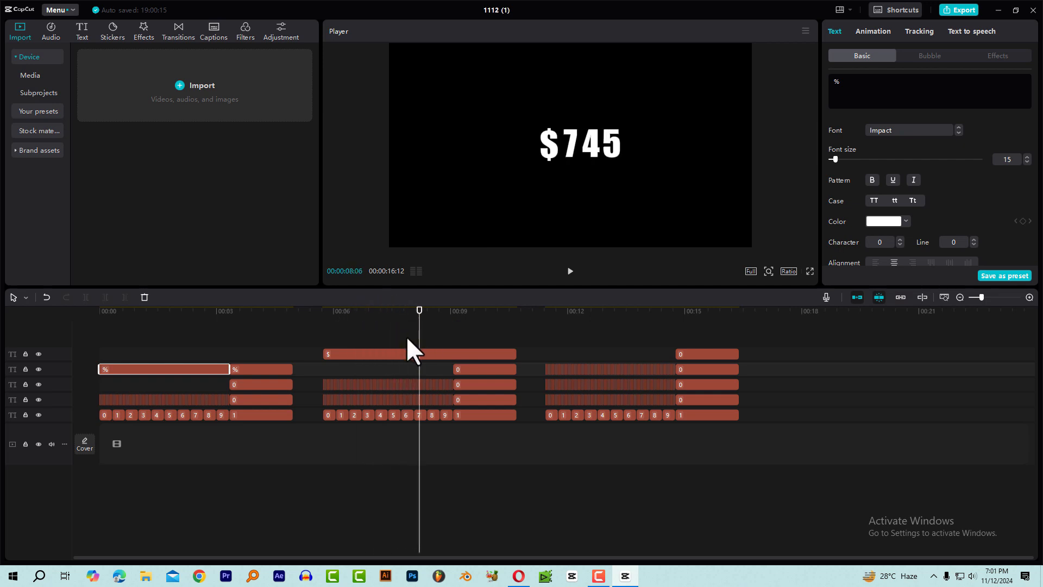
Play back parts of the percentage count and scrub to 00:00:04:00 to check the % sign's position.
left_click_drag(143, 317, 159, 318)
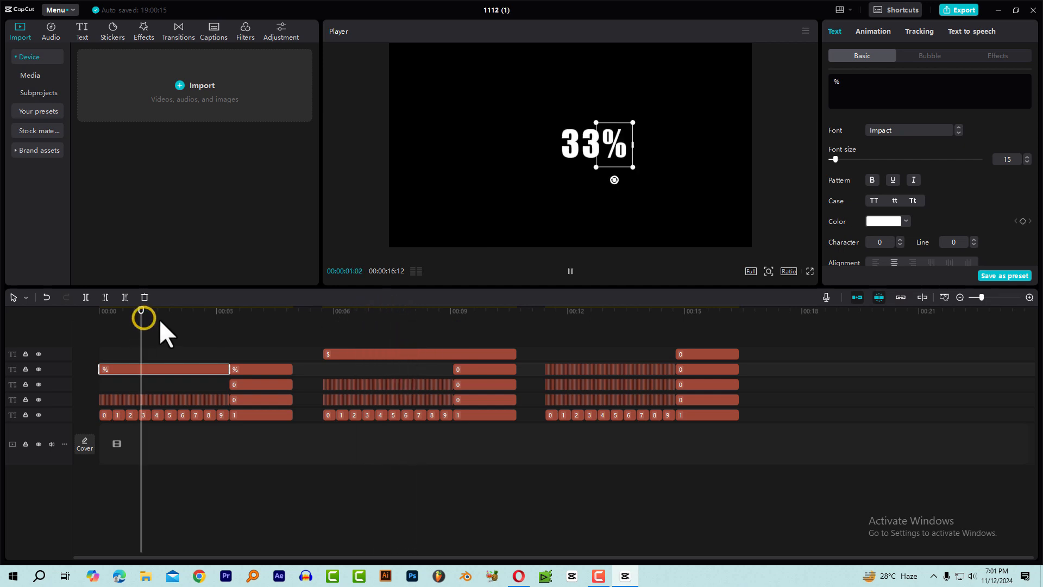
key("space")
key("space")
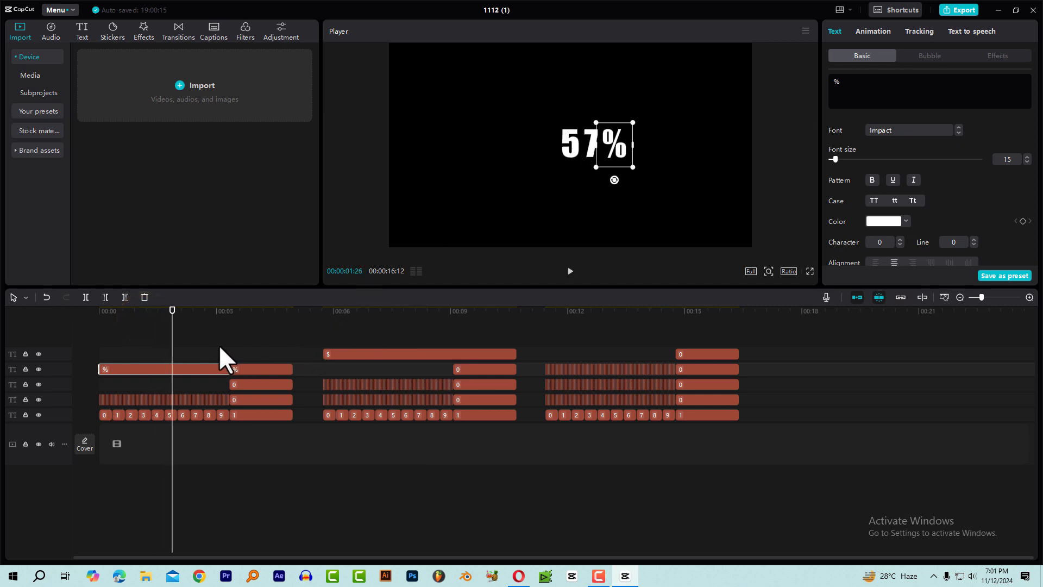
left_click(203, 313)
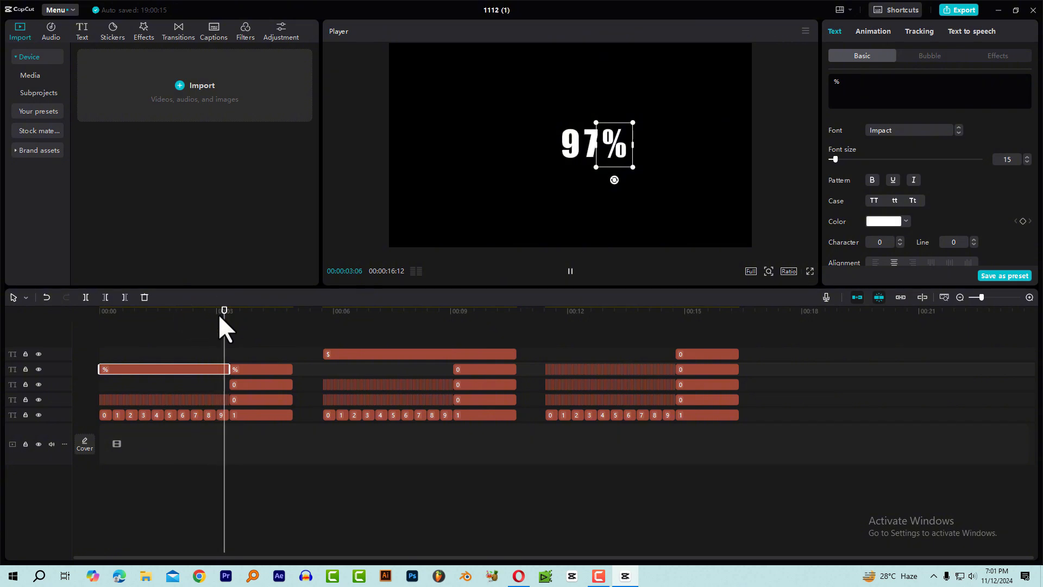
key("space")
left_click(163, 313)
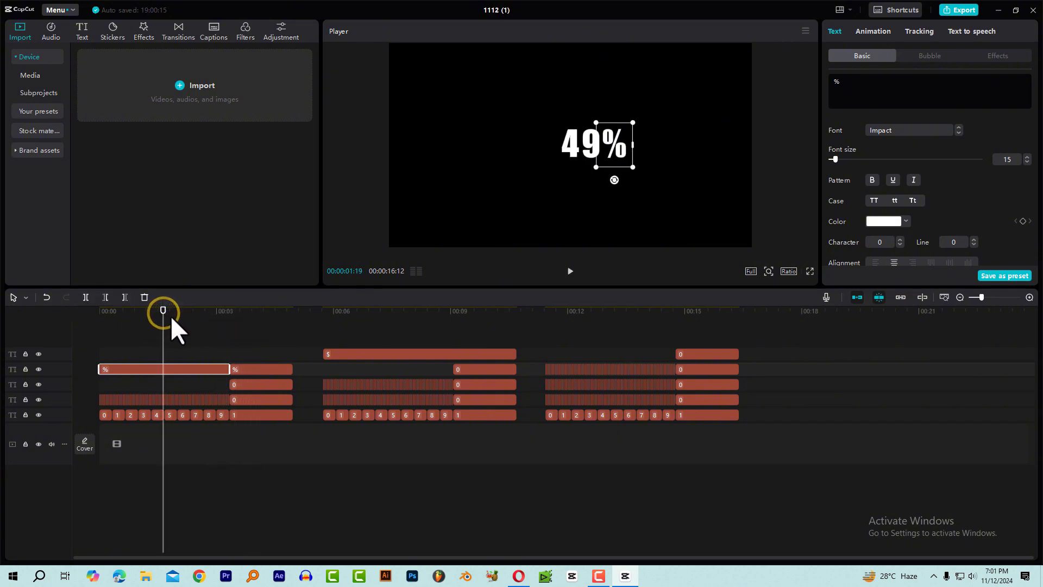
key("space")
key("space")
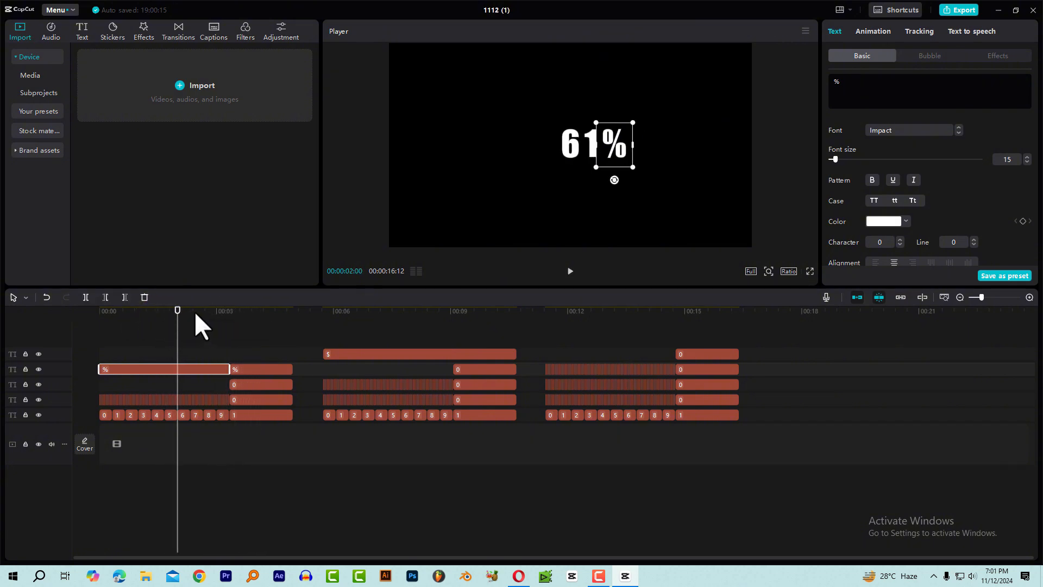
left_click_drag(203, 316, 255, 320)
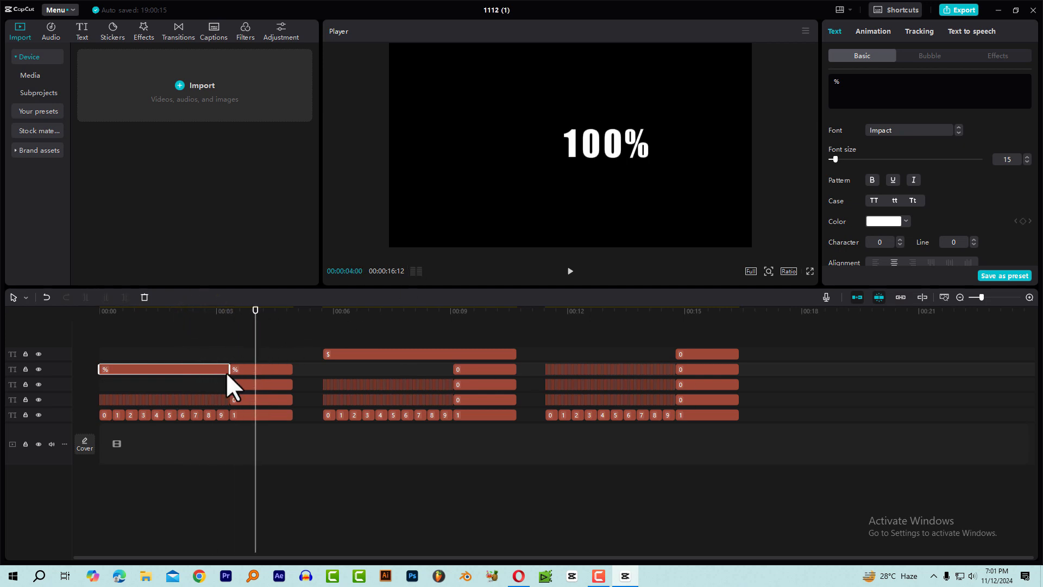
Delete the $ clip above the three-digit count and both % clips of the first count.
left_click_drag(531, 353, 439, 348)
key("Delete")
left_click_drag(312, 366, 199, 369)
key("Delete")
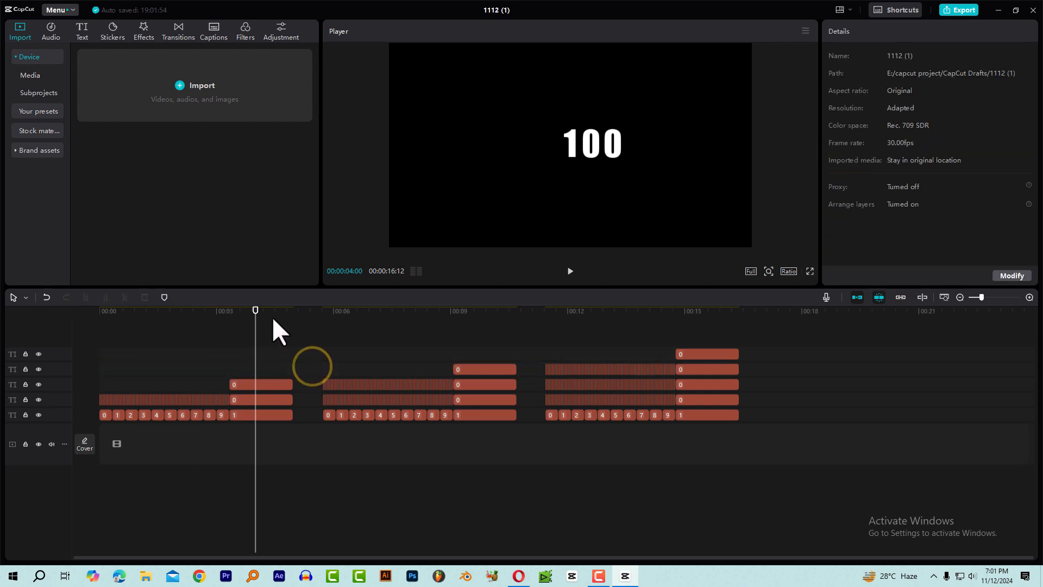
Return the playhead to the start and combine all text clips of the first count into a compound clip.
left_click_drag(252, 309, 45, 386)
left_click_drag(257, 310, 49, 350)
left_click_drag(290, 432, 119, 372)
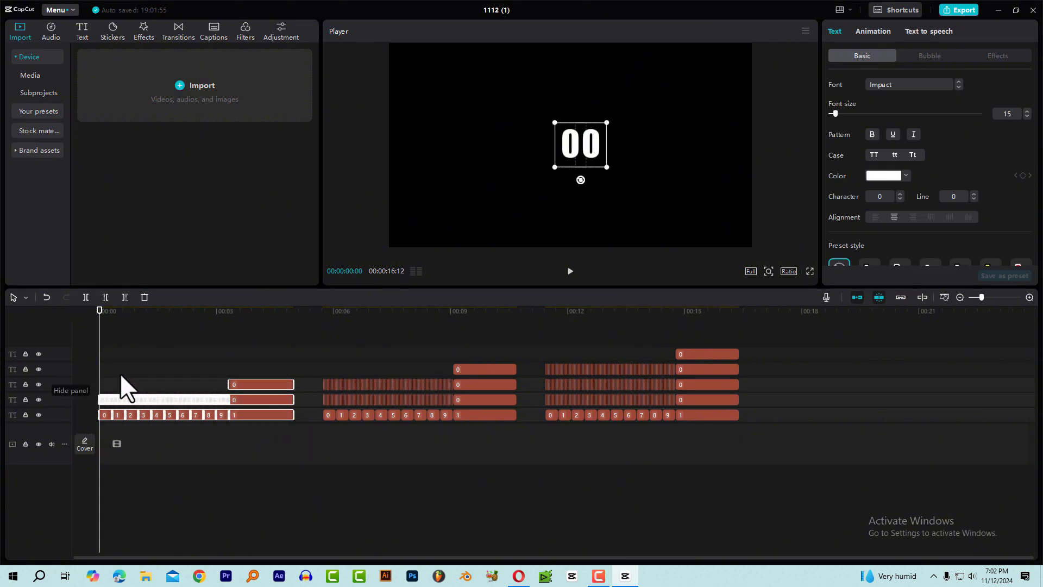
right_click(244, 380)
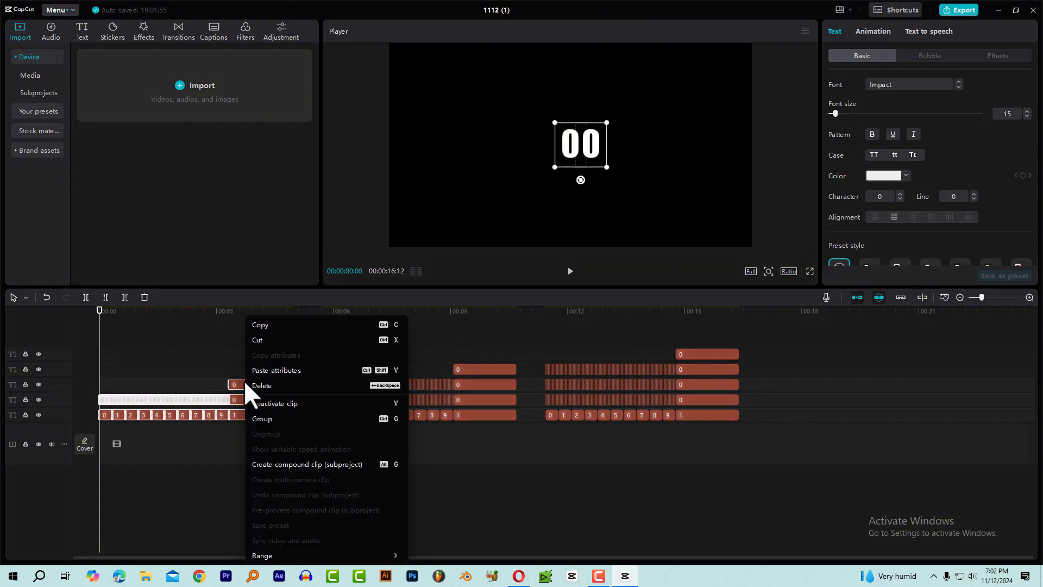
left_click(265, 463)
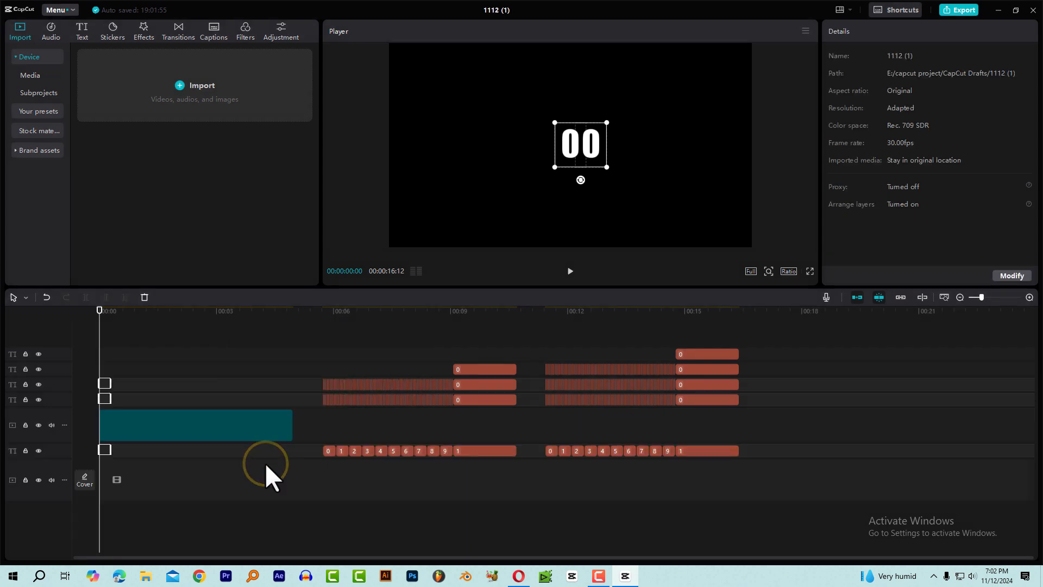
scroll(227, 370, "up", 2)
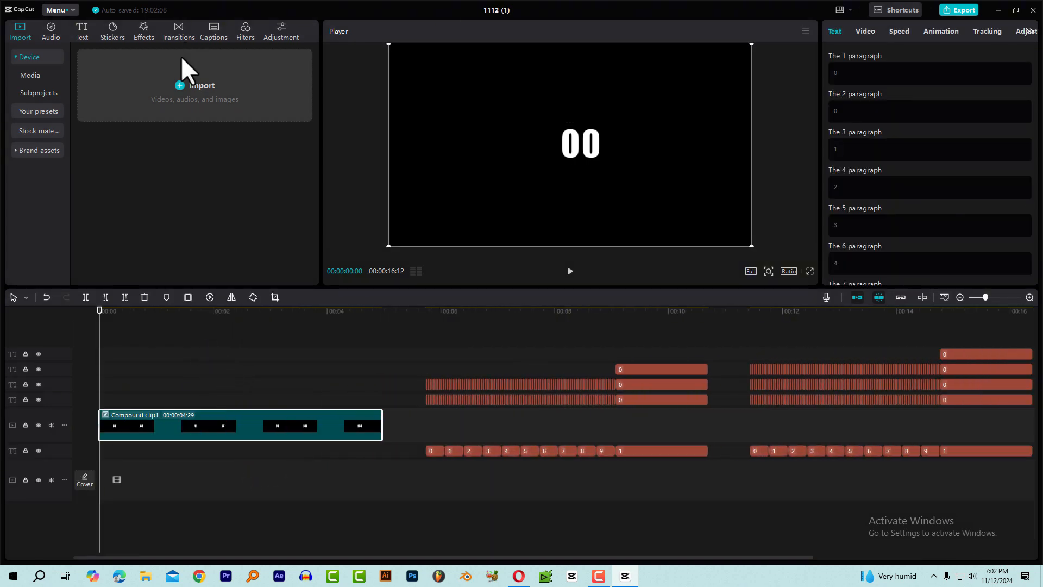
Apply the Glow 2 video effect to the two-digit count's compound clip and scrub through the clip to preview it.
left_click(143, 38)
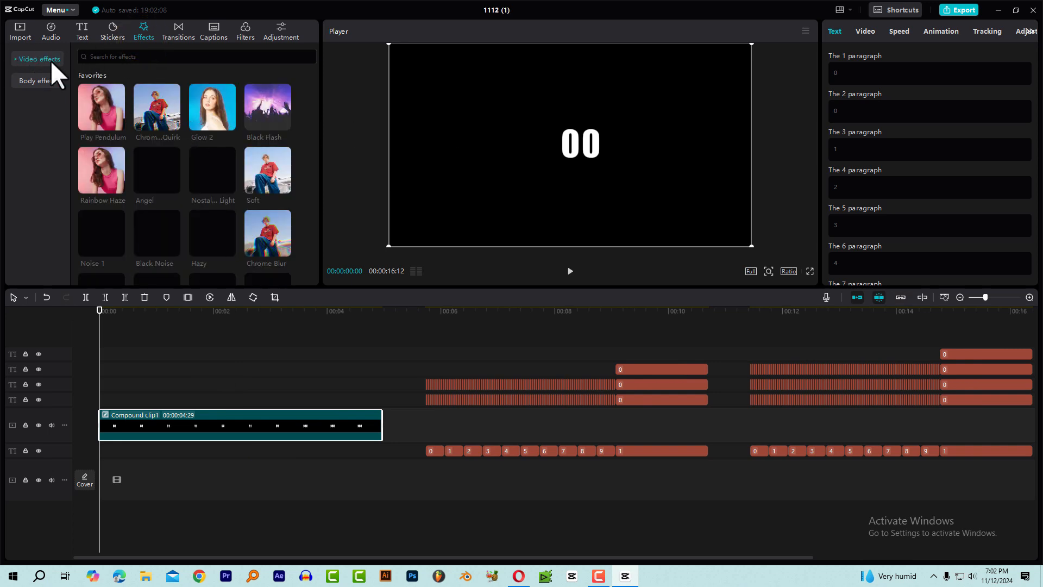
left_click(23, 59)
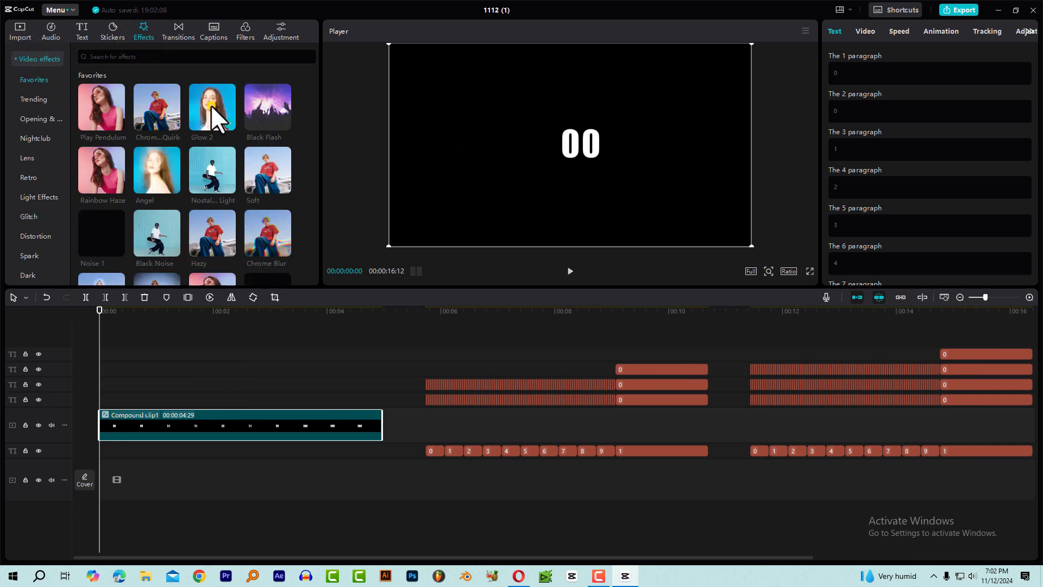
mouse_move(211, 105)
left_click_drag(213, 98, 149, 417)
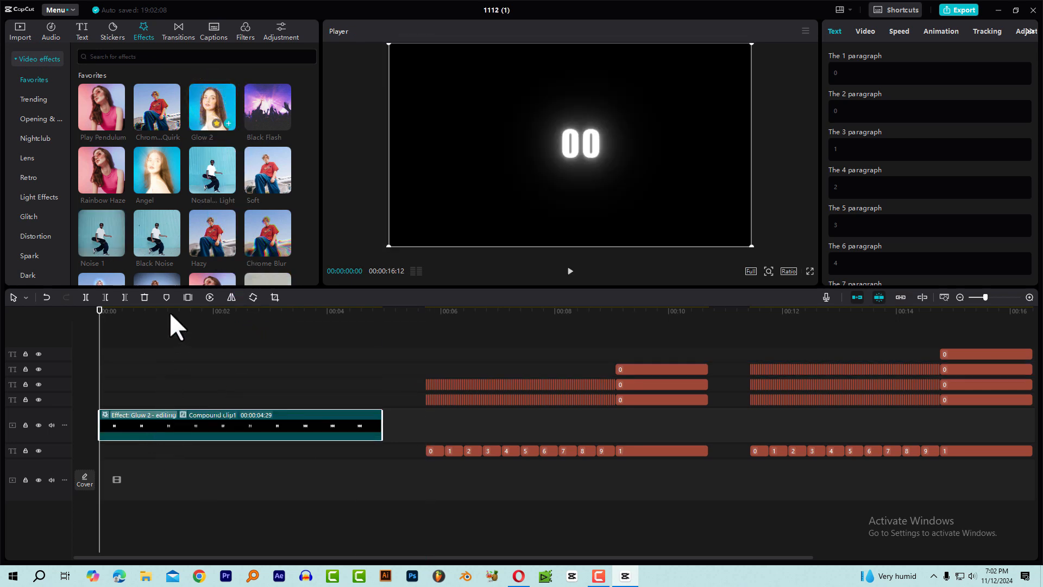
left_click(188, 310)
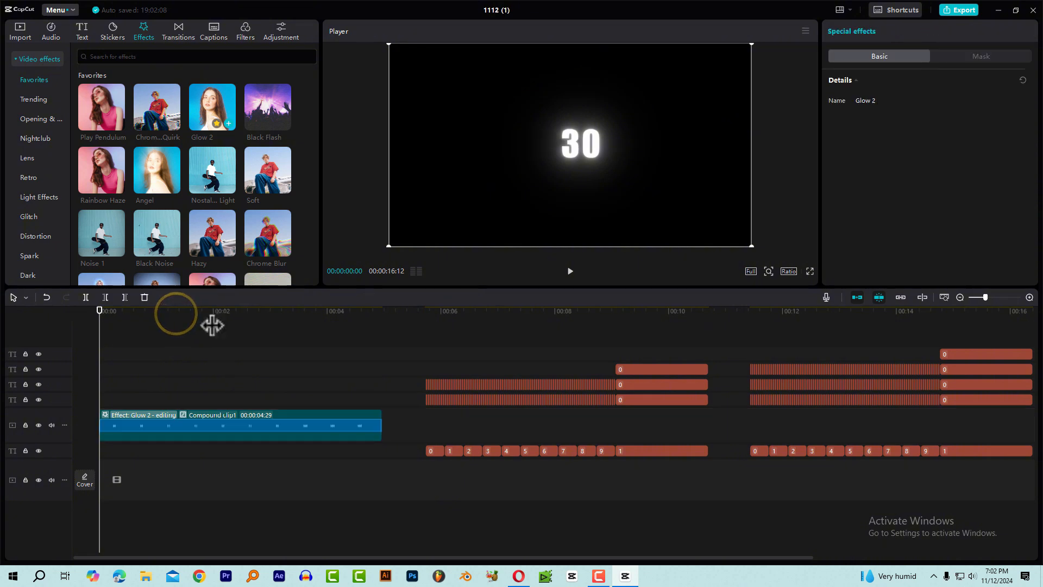
Open the two-digit count's compound clip, check its individual text clips and their text settings, and return to the main timeline.
left_click(223, 414)
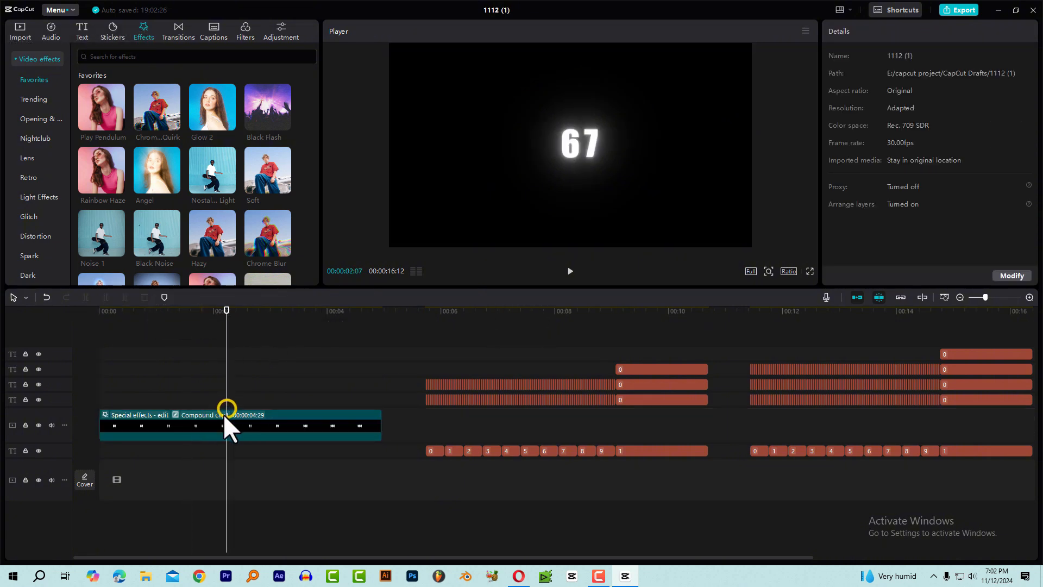
left_click(223, 418)
double_click(229, 425)
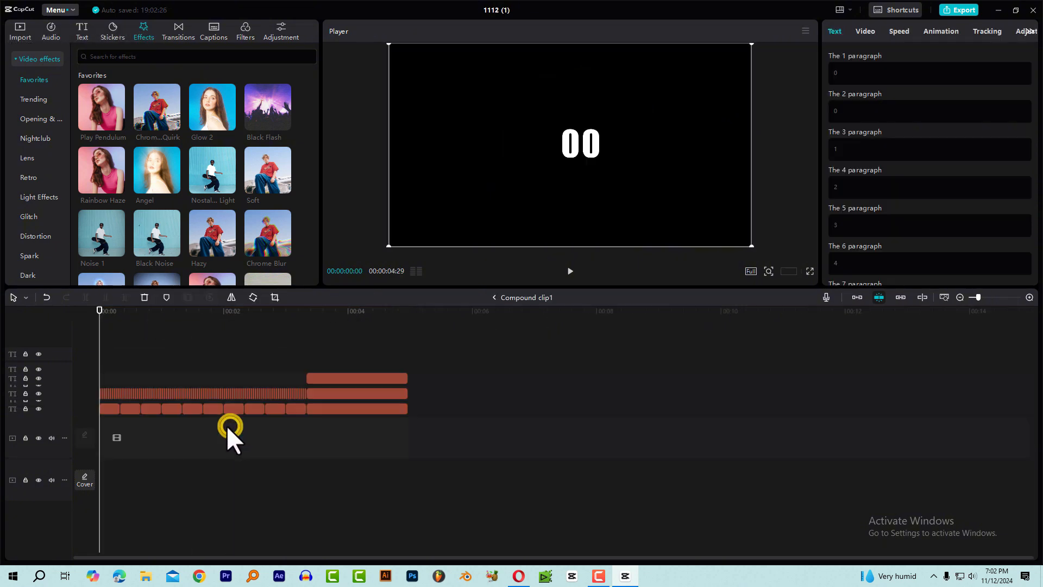
left_click(119, 312)
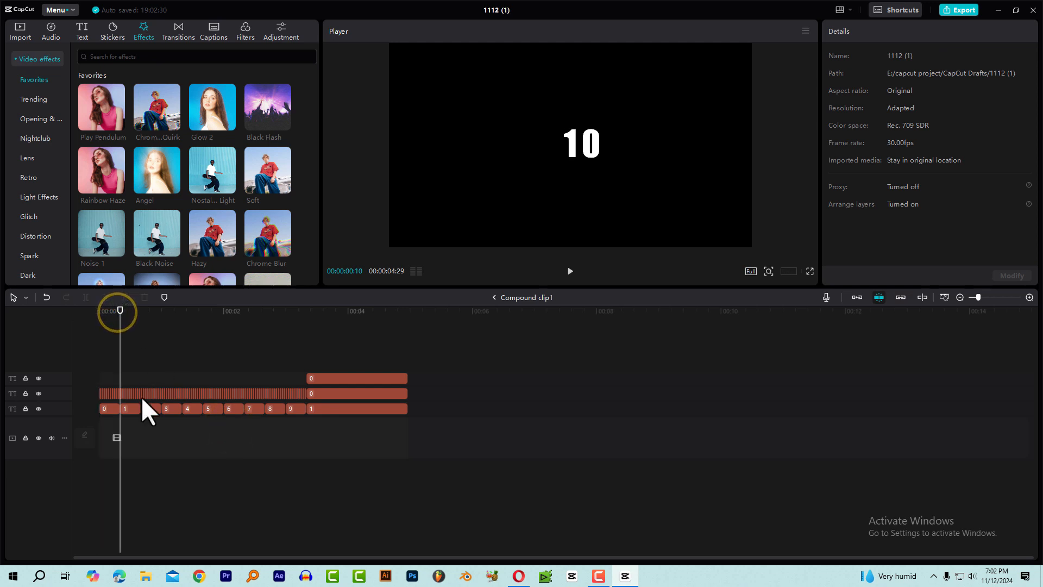
left_click(125, 410)
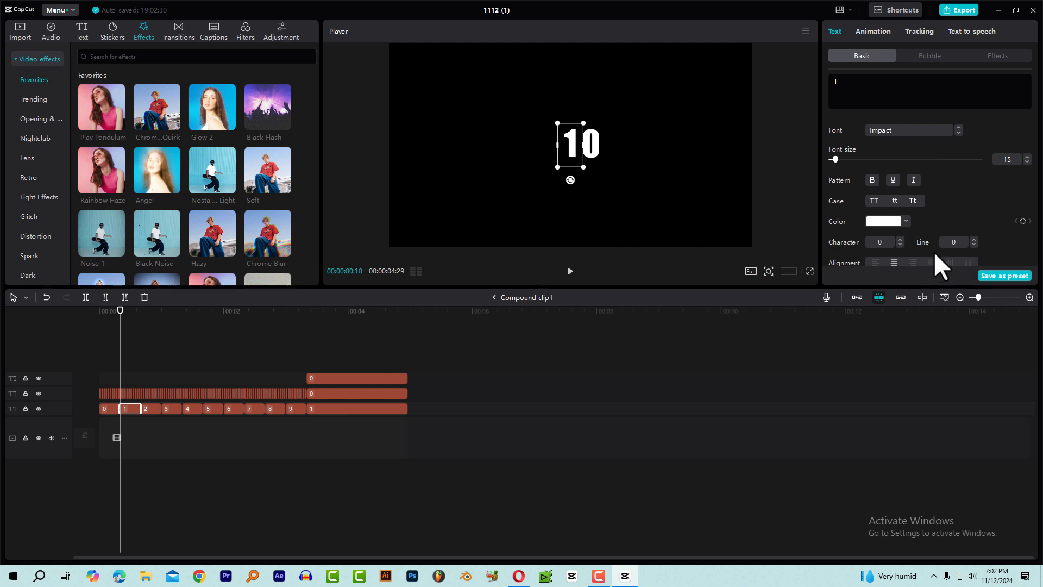
left_click_drag(149, 306, 236, 312)
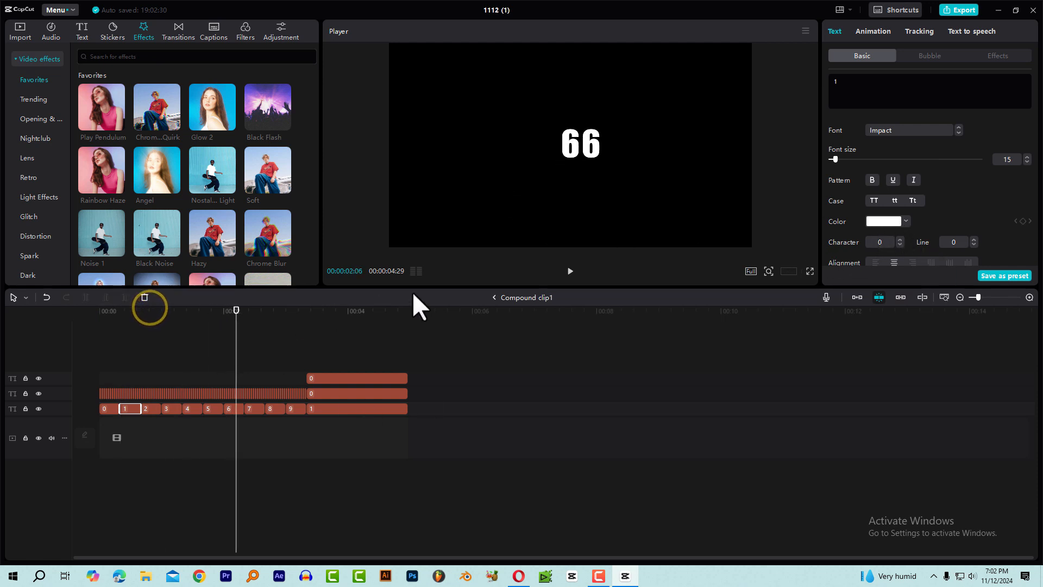
left_click(494, 297)
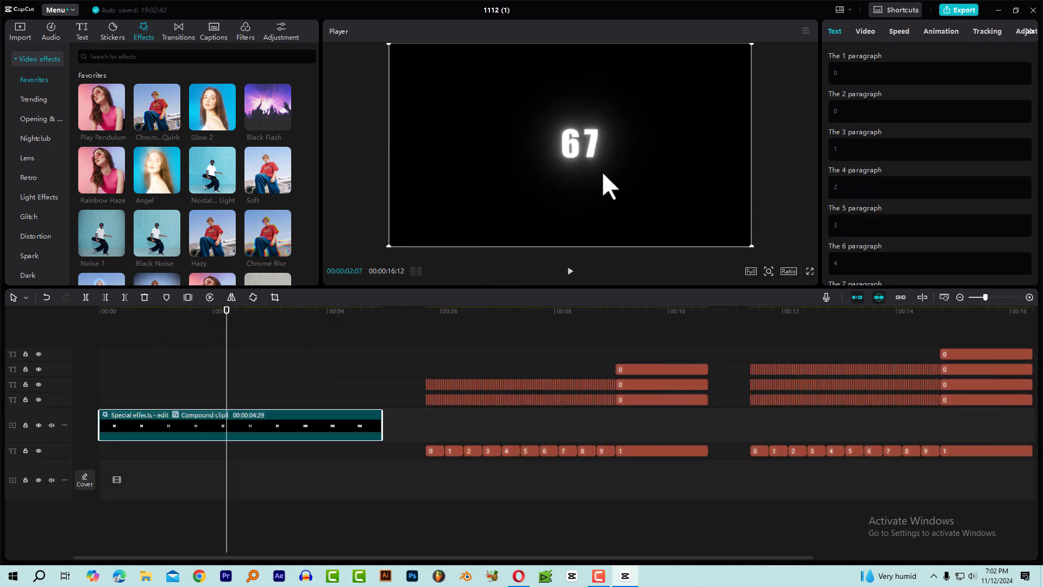
Set the color temperature of the two-digit count's compound clip to 50 and scrub through the clip to preview the color.
left_click(993, 30)
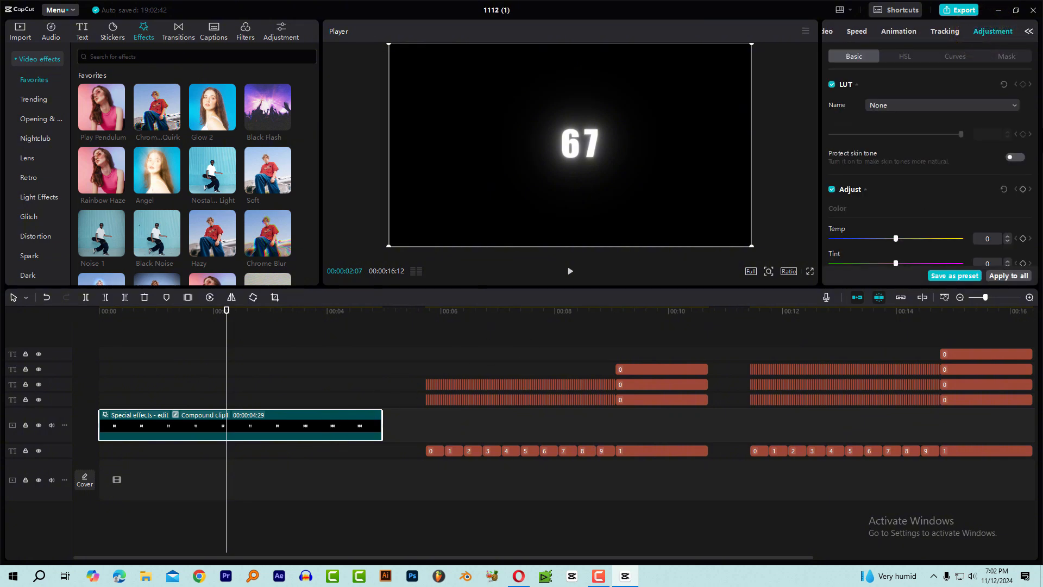
scroll(921, 202, "down", 3)
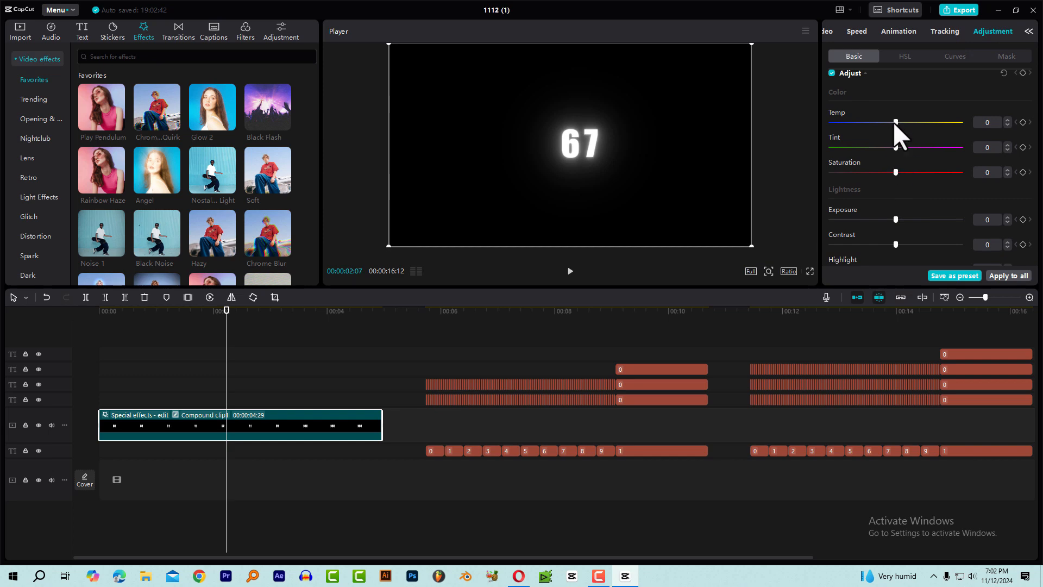
left_click_drag(896, 121, 1016, 129)
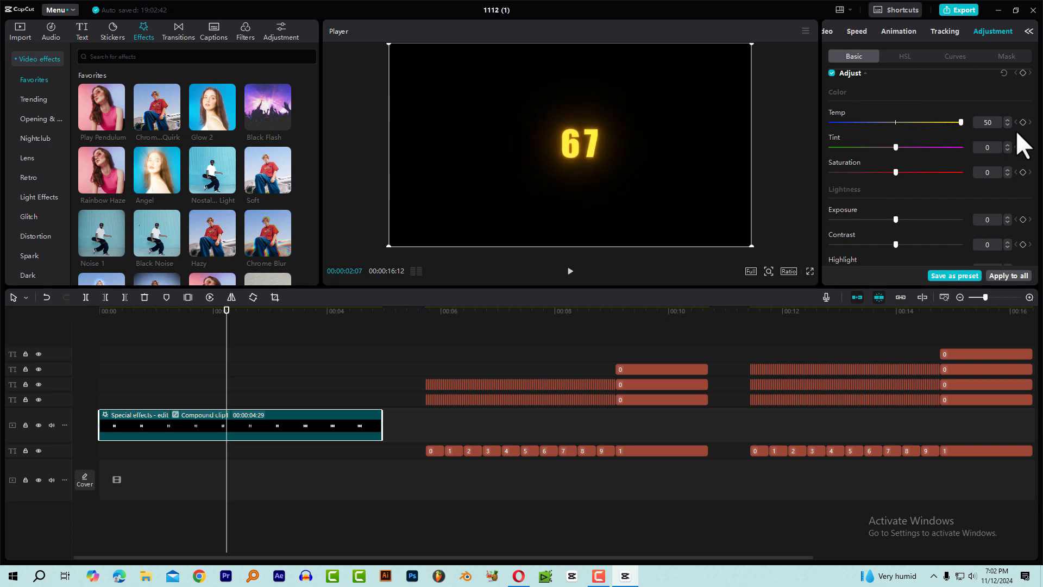
left_click_drag(236, 312, 305, 341)
mouse_move(246, 356)
left_mouse_down()
mouse_move(72, 366)
mouse_move(251, 370)
left_mouse_up()
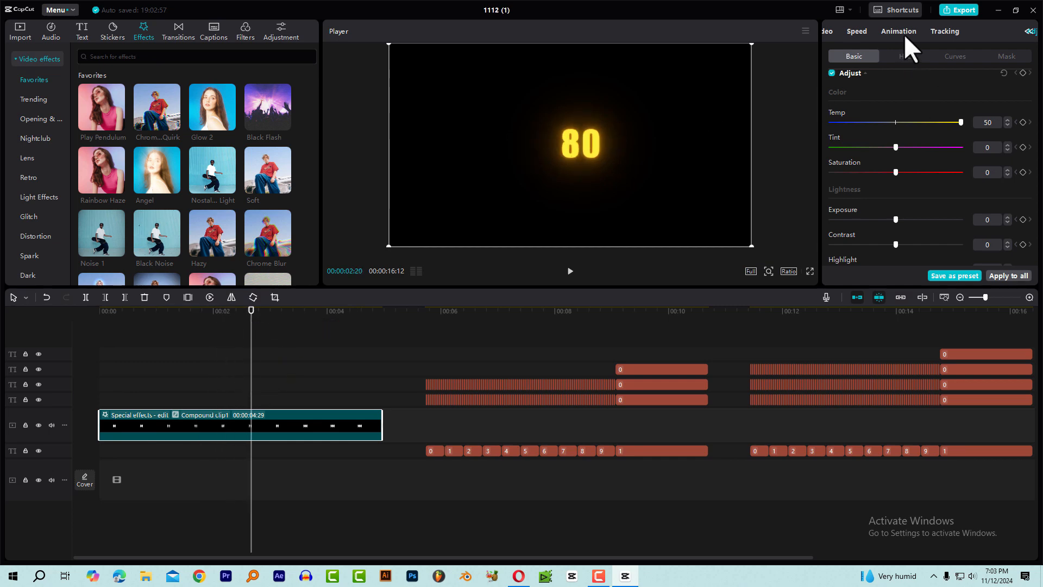
Combine all text clips of the three-digit count into a compound clip and apply the Glow 2 effect to it.
left_click(427, 322)
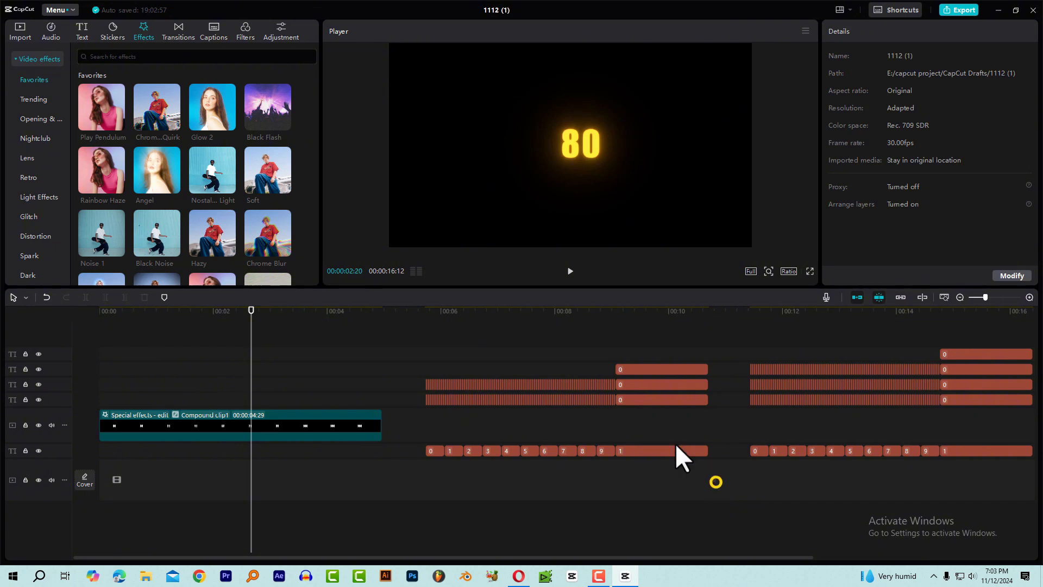
left_click_drag(716, 482, 418, 342)
right_click(634, 371)
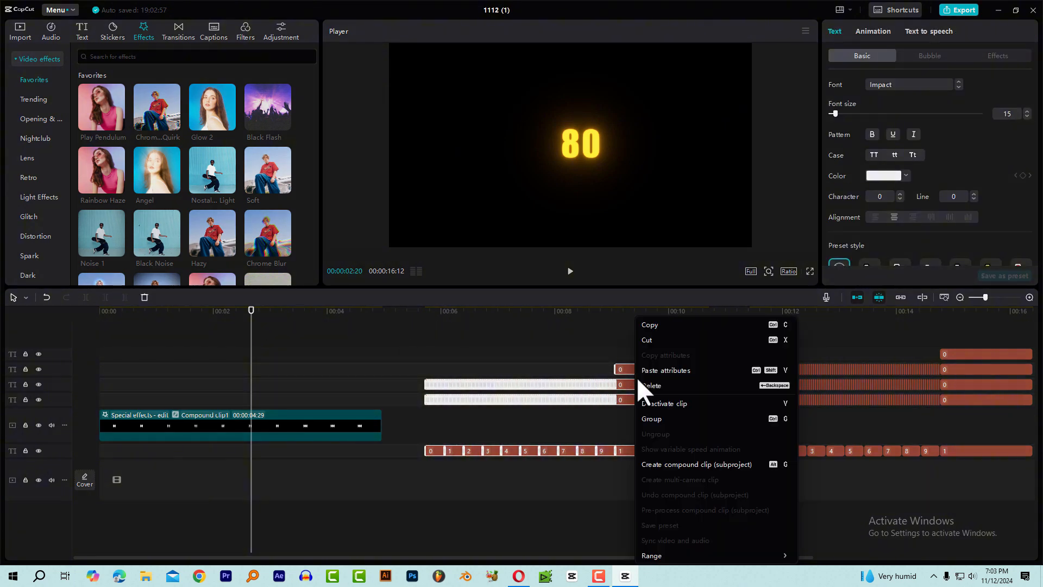
left_click(683, 465)
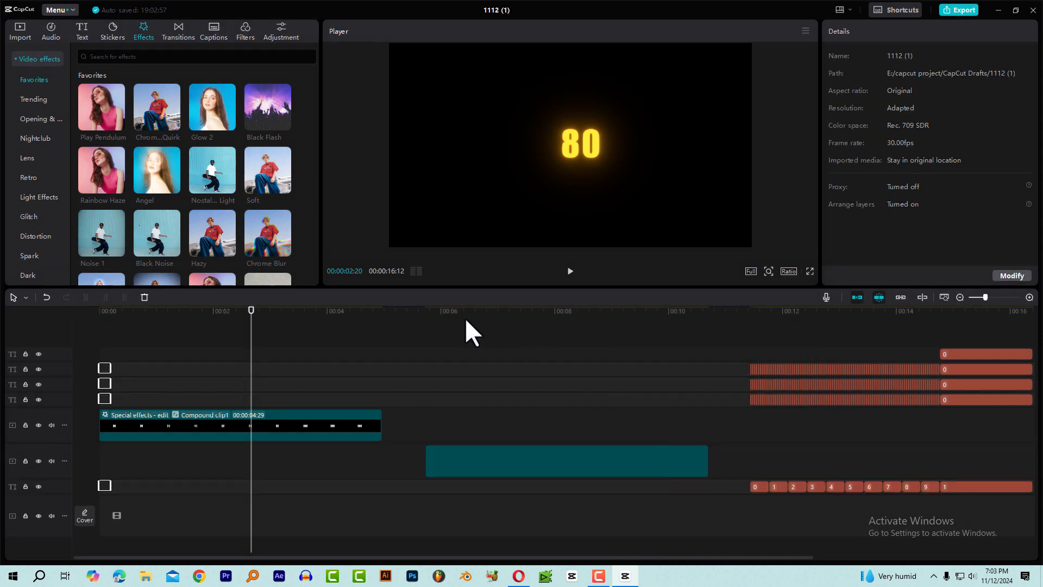
left_click(452, 311)
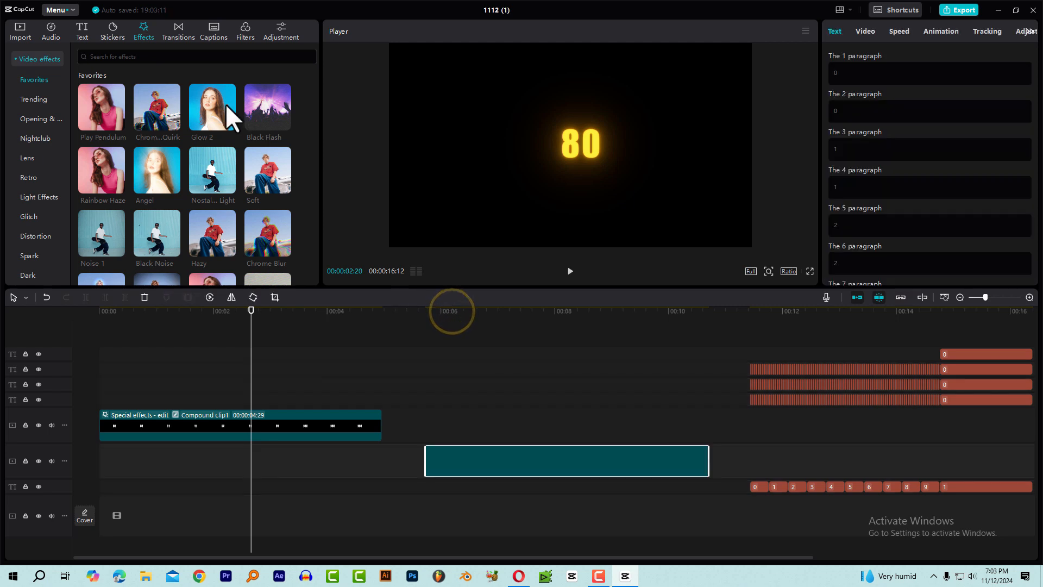
left_click_drag(211, 101, 438, 461)
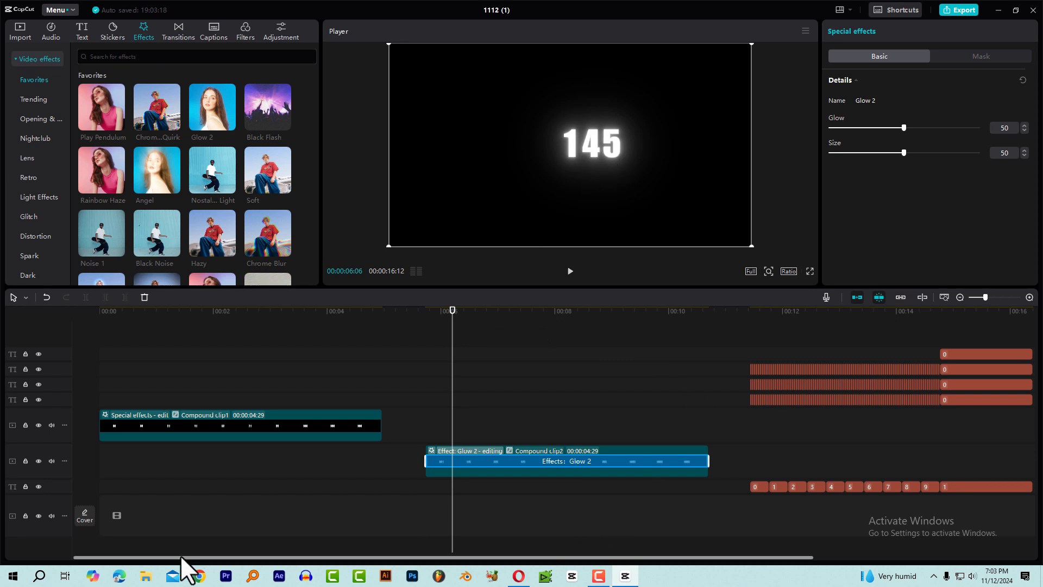
Combine all text clips of the four-digit count into a compound clip, apply the Glow 2 effect to it and preview it.
left_click_drag(181, 555, 400, 555)
left_click(450, 311)
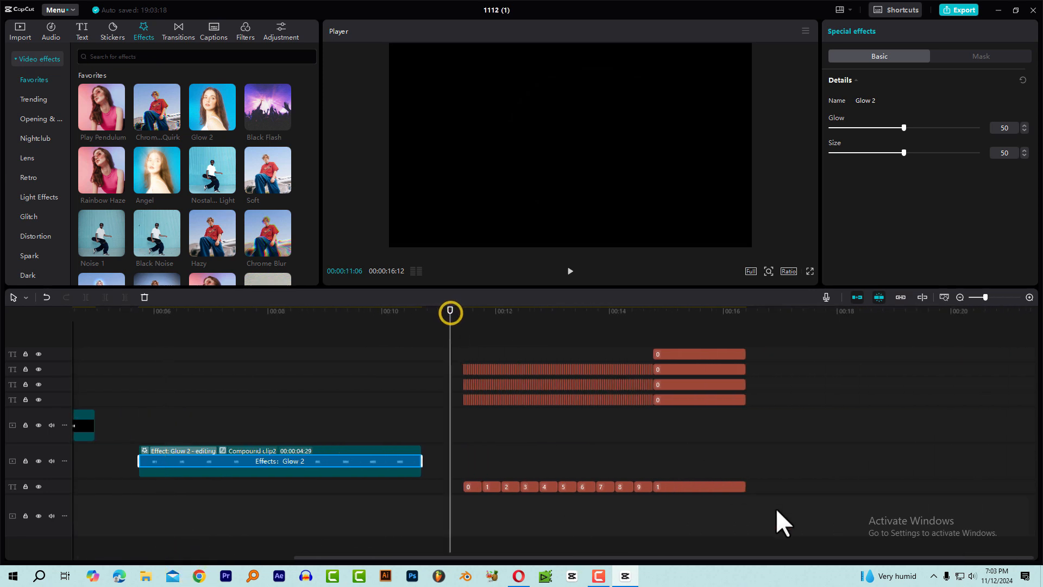
left_click_drag(777, 510, 458, 318)
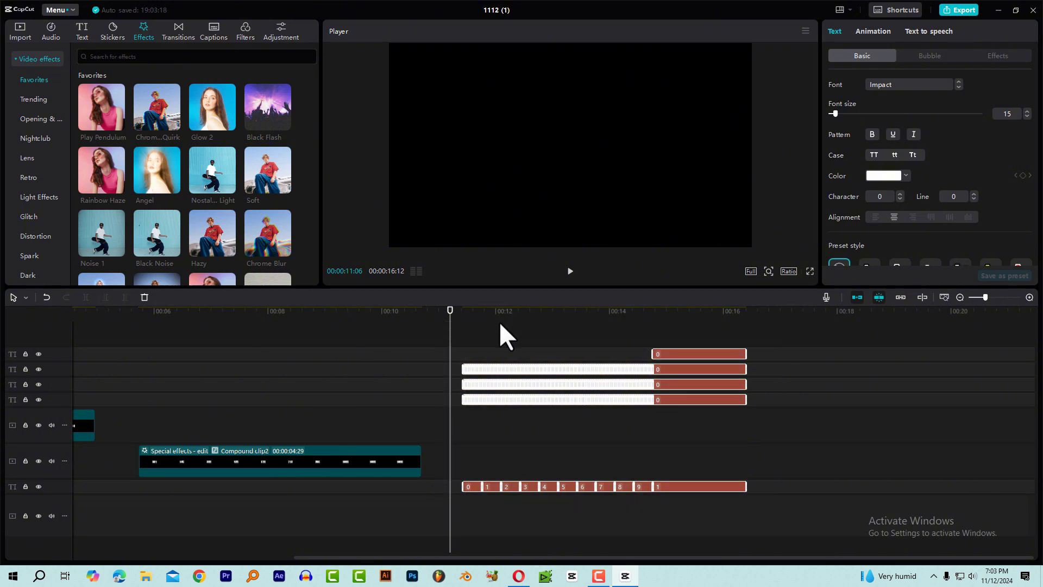
right_click(690, 353)
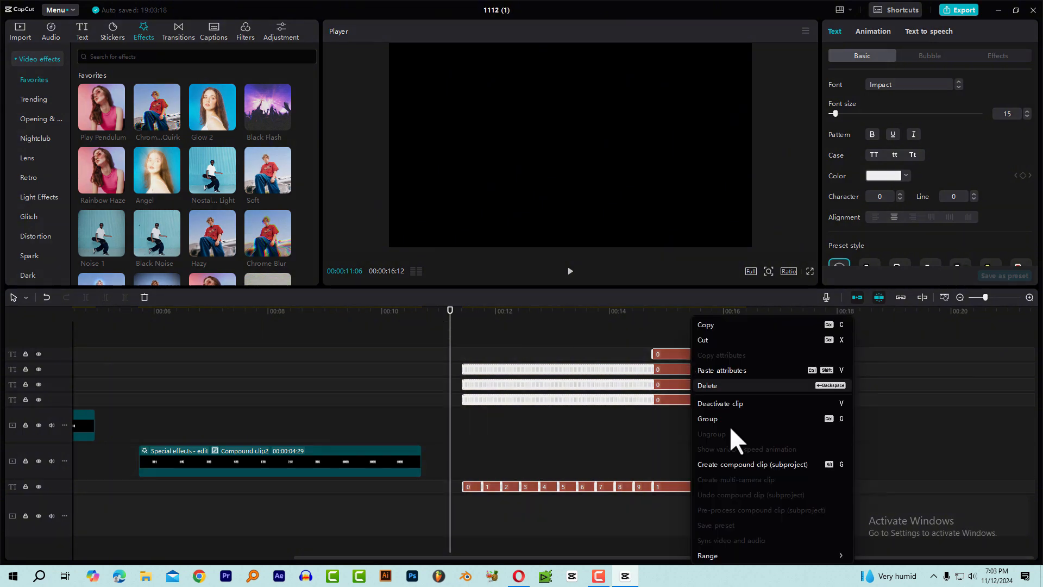
left_click(730, 466)
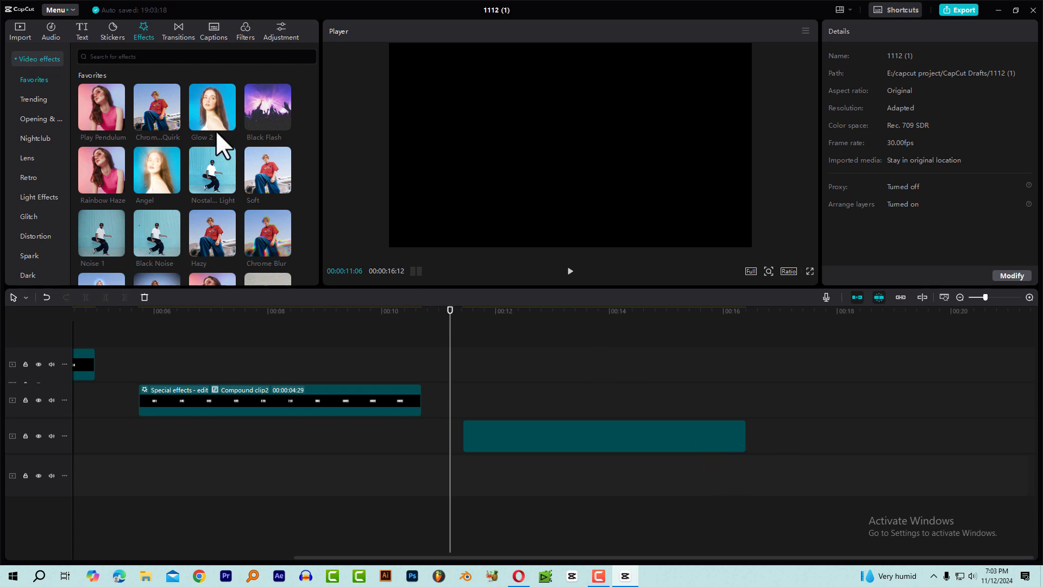
left_click_drag(212, 104, 508, 429)
left_click_drag(463, 316, 493, 320)
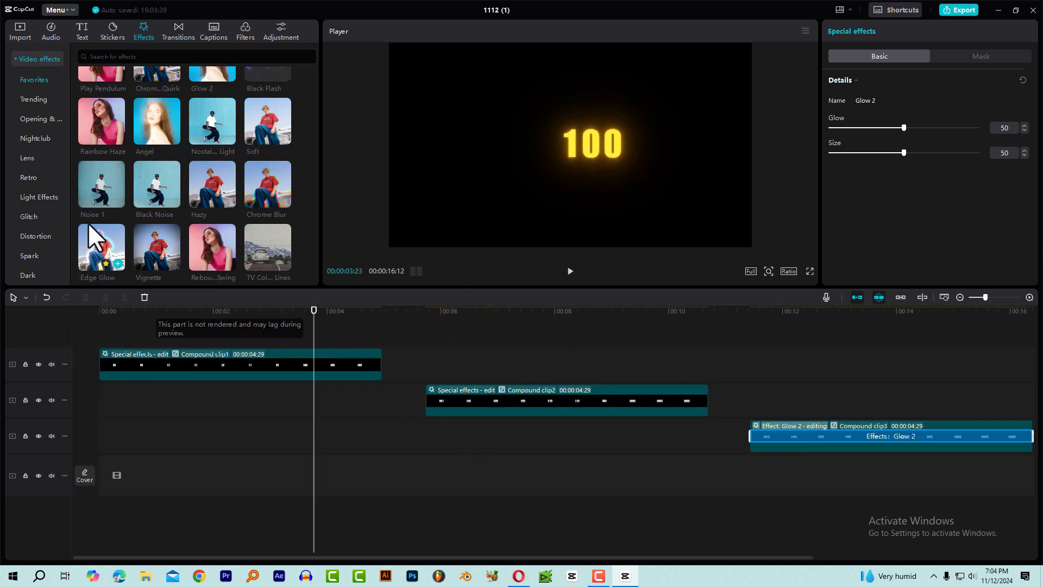
Scrub through all three compound clips to check the glow on each count.
left_click(21, 31)
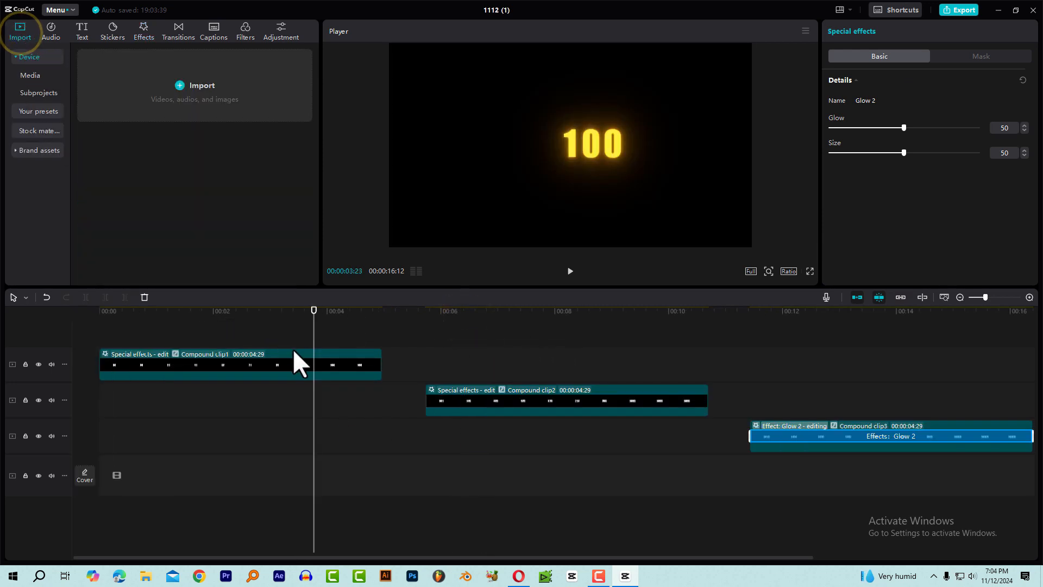
left_click(263, 314)
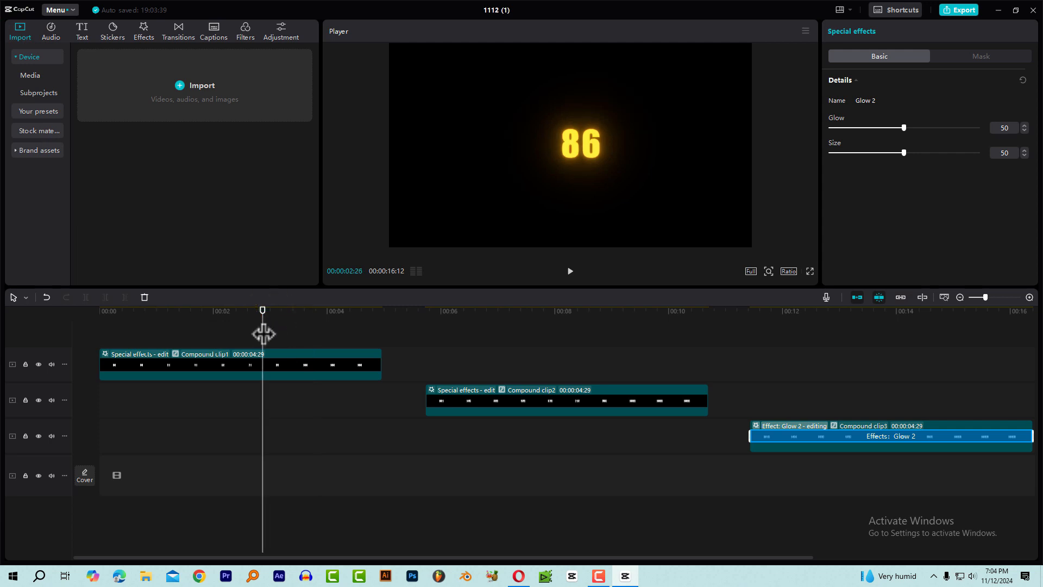
left_click_drag(312, 313, 251, 342)
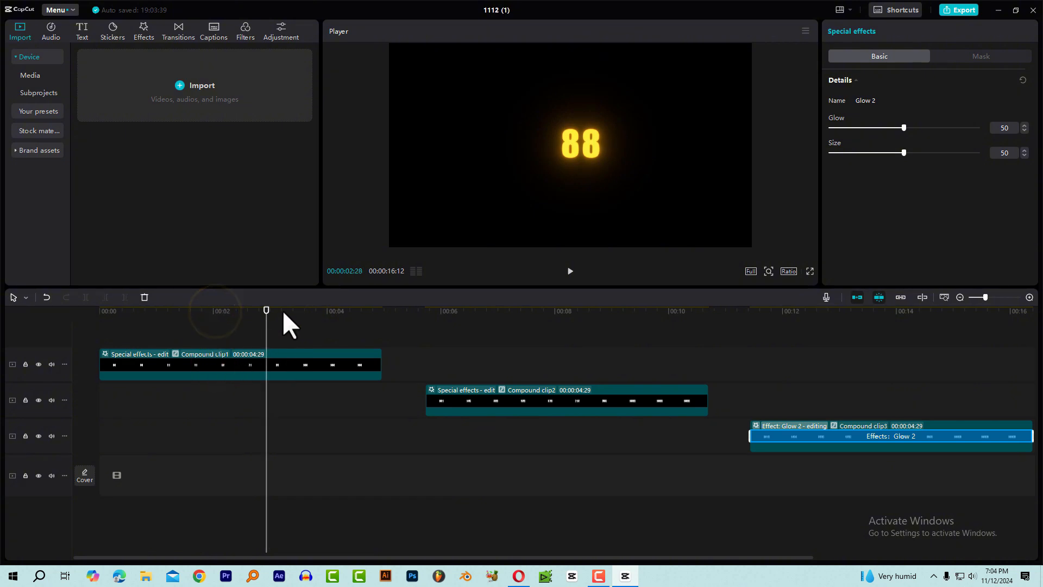
left_click_drag(465, 312, 596, 380)
left_click(536, 396)
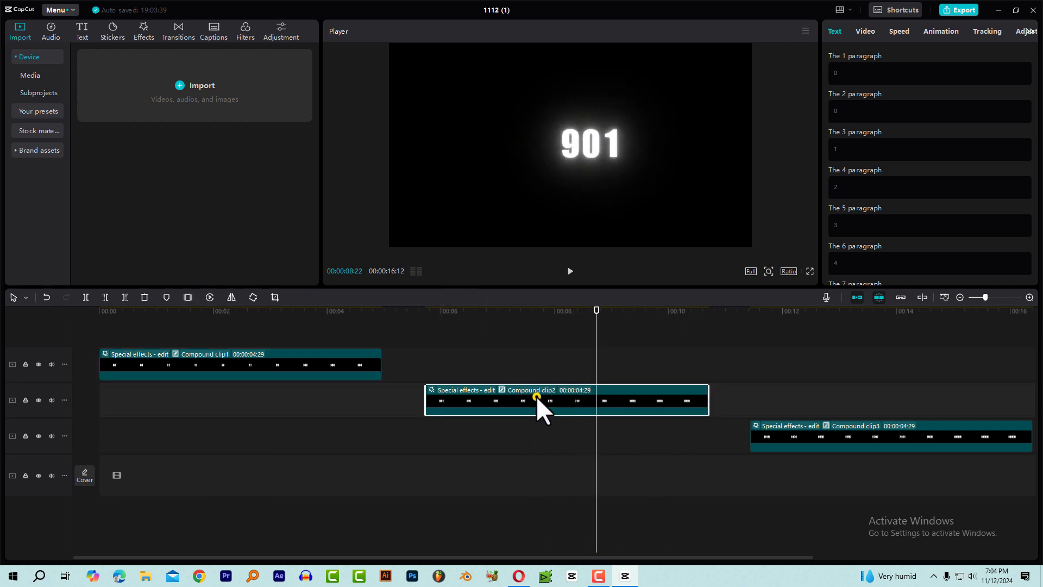
left_click(758, 315)
left_click_drag(758, 315, 856, 334)
left_click_drag(802, 557, 846, 557)
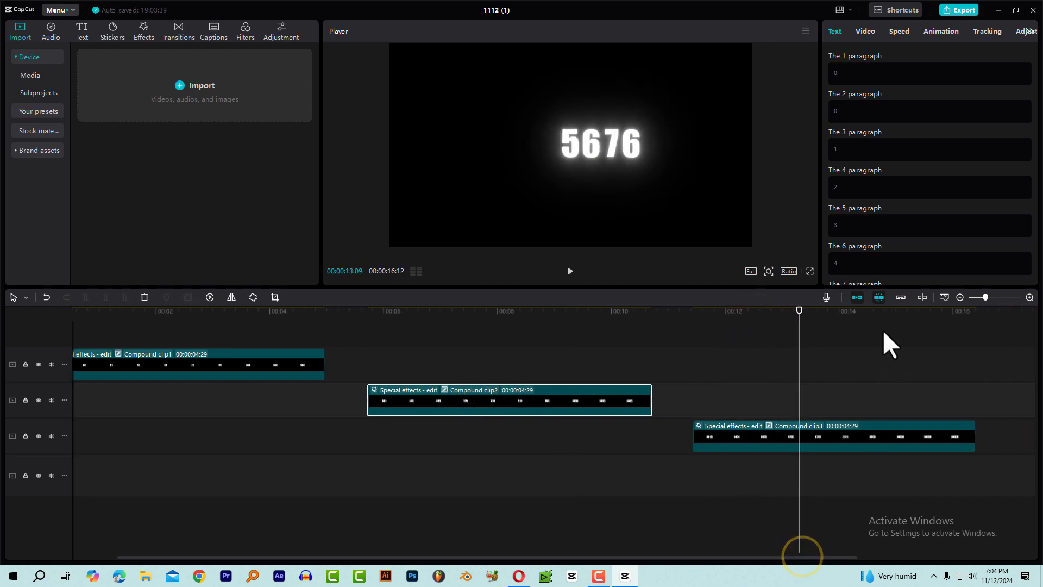
left_click_drag(884, 318, 909, 329)
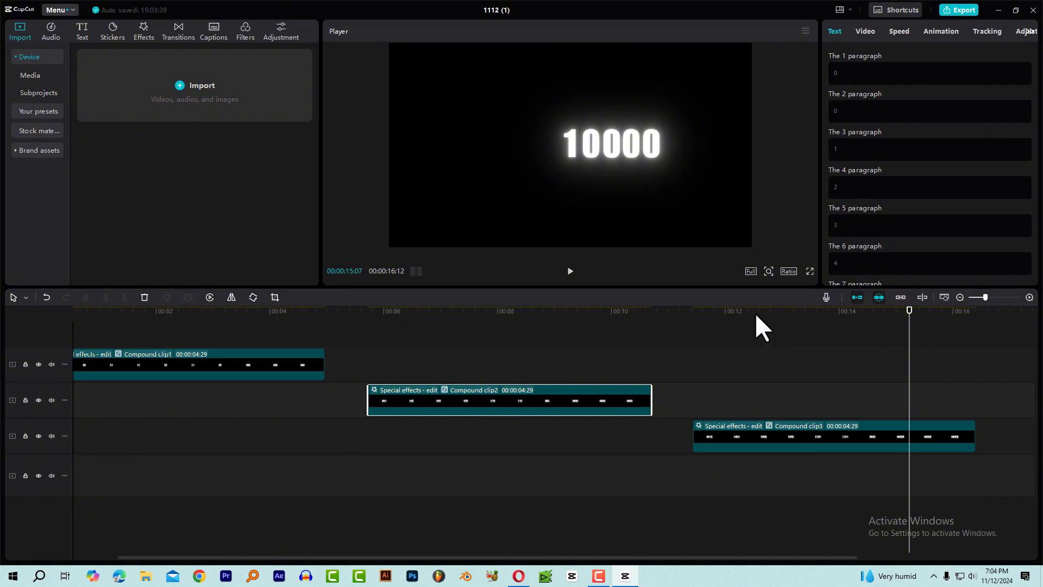
left_click(205, 315)
left_click(130, 341)
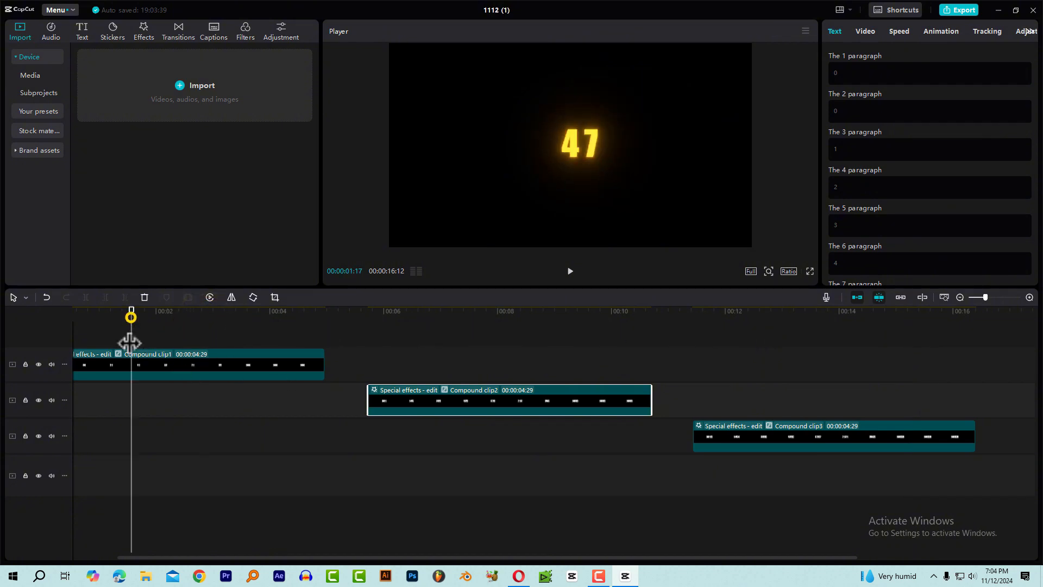
Return the playhead to the start, save the two-digit count's compound clip as a preset and locate it among the saved presets.
left_click(148, 358)
key("Home")
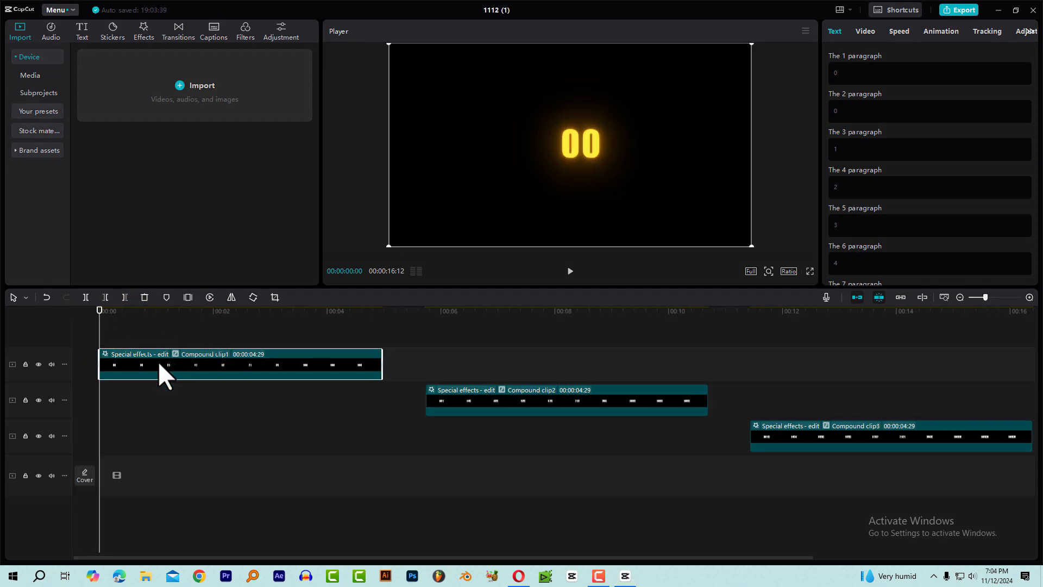
right_click(158, 361)
left_click(190, 416)
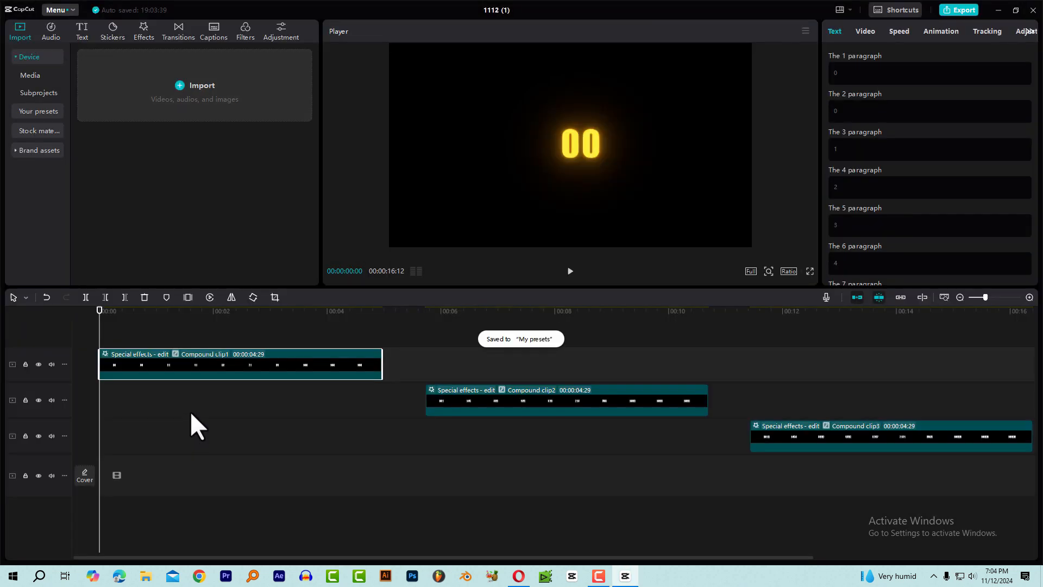
left_click(20, 31)
left_click(45, 110)
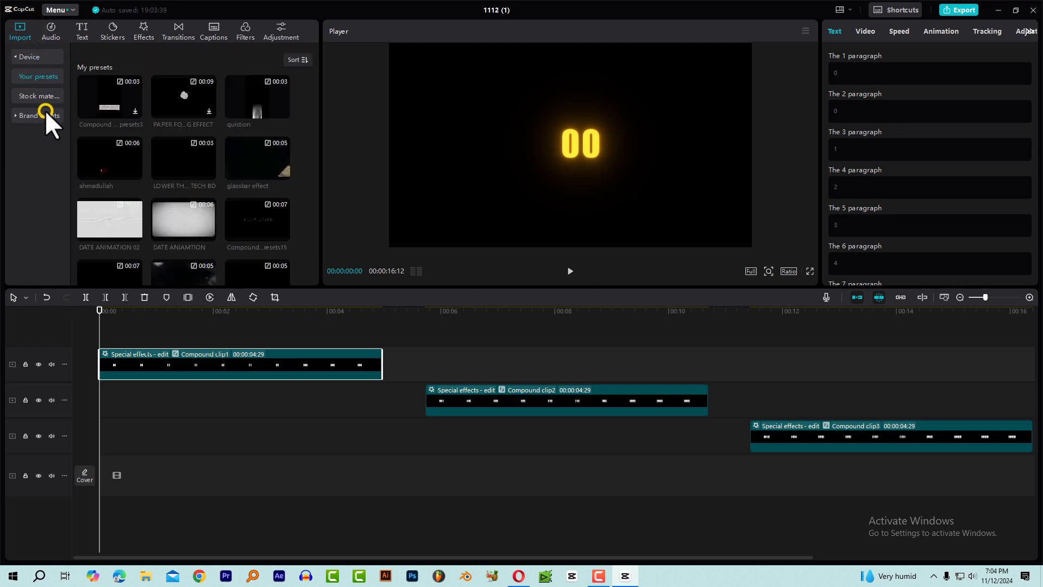
scroll(272, 225, "down", 5)
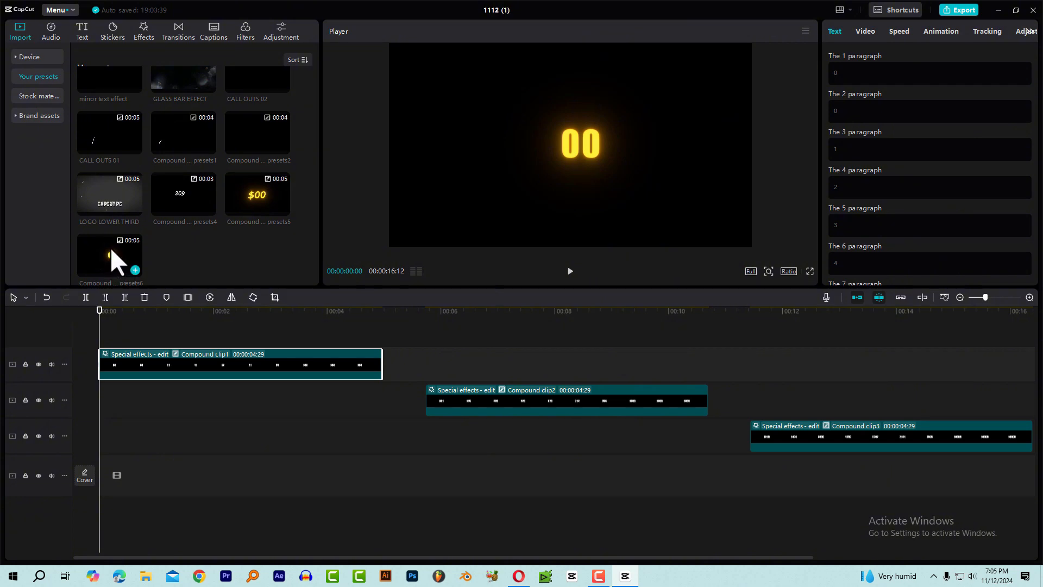
Rename the newly saved preset of the two-digit count to "counting 100".
right_click(110, 247)
left_click(134, 257)
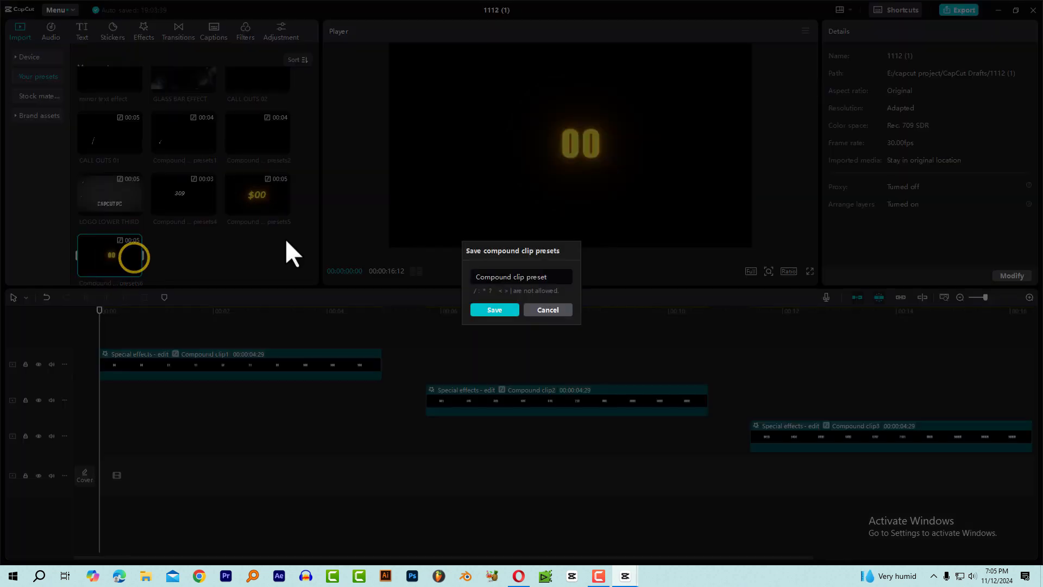
left_click_drag(548, 277, 415, 281)
type("counting ")
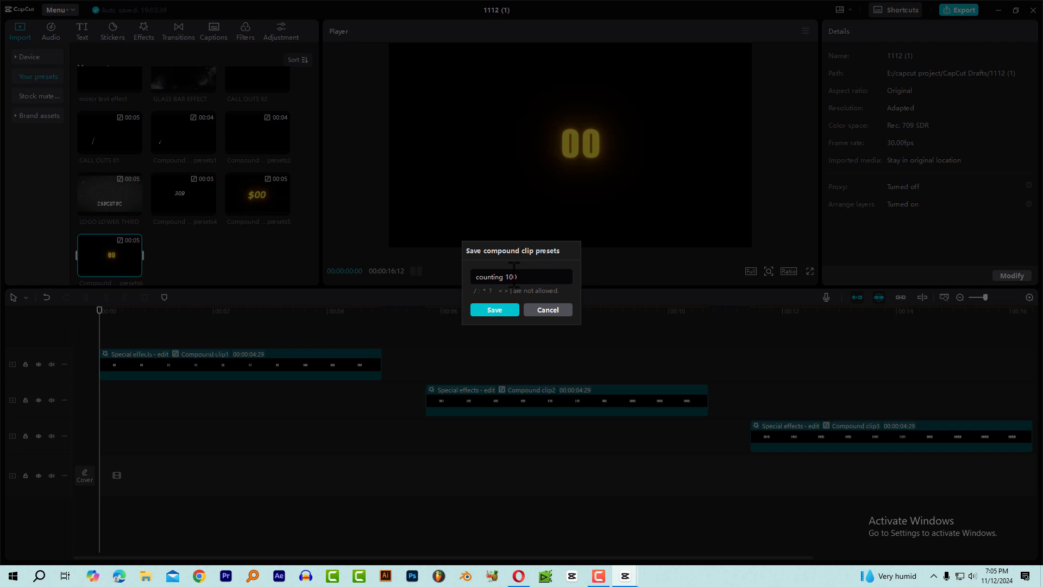
type("100")
left_click(488, 305)
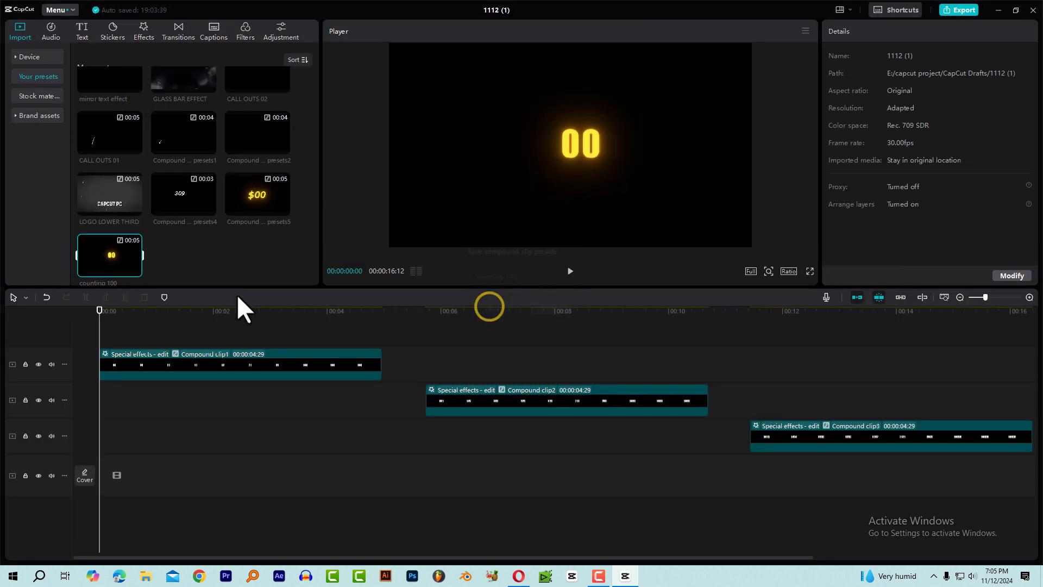
Save the three-digit count's compound clip as a preset.
left_click(465, 314)
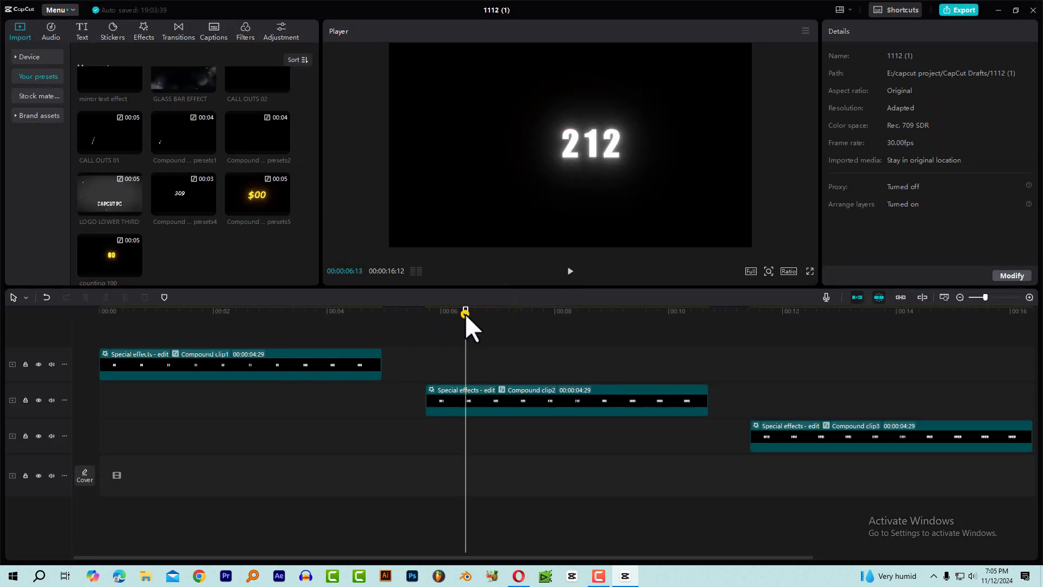
left_click(467, 395)
right_click(467, 396)
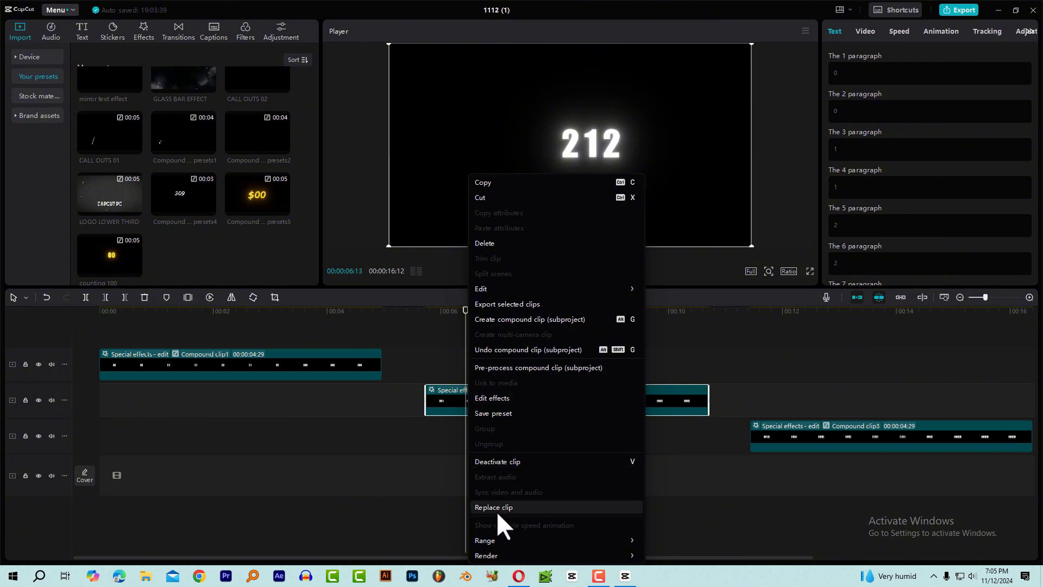
left_click(490, 413)
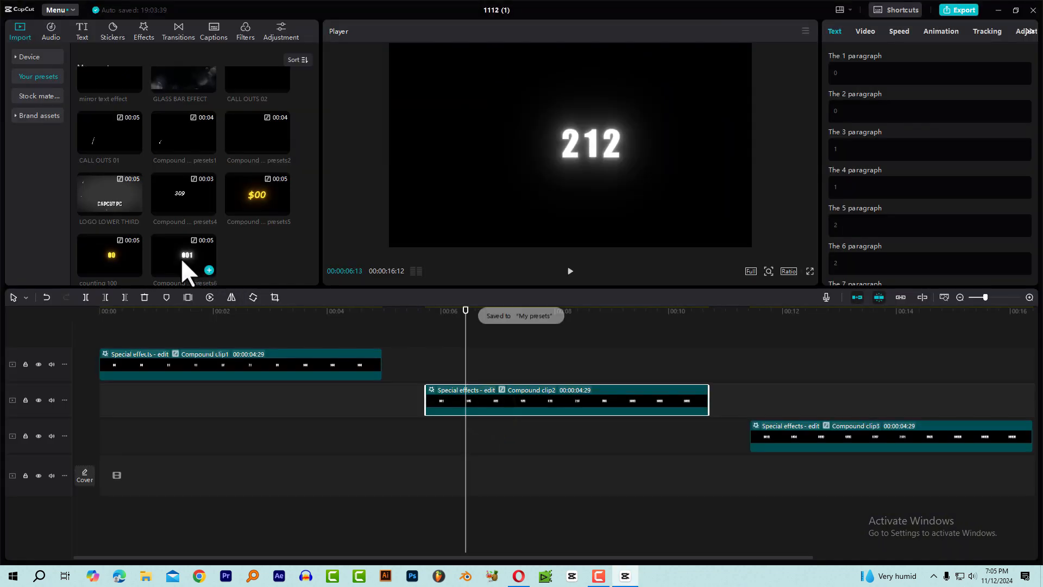
Rename the three-digit count's new preset to "counting to 1000".
right_click(179, 253)
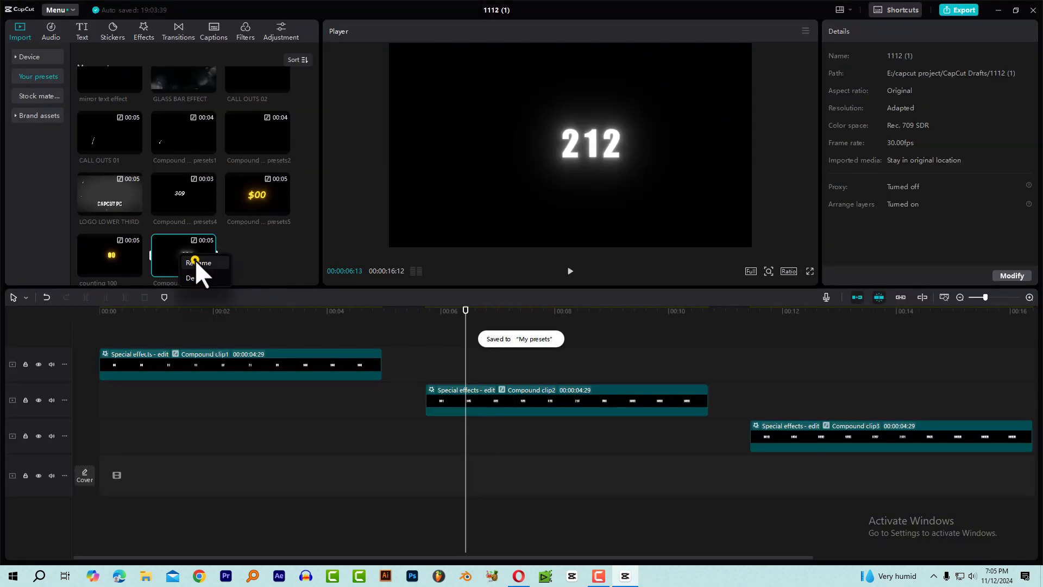
left_click(195, 260)
triple_click(555, 276)
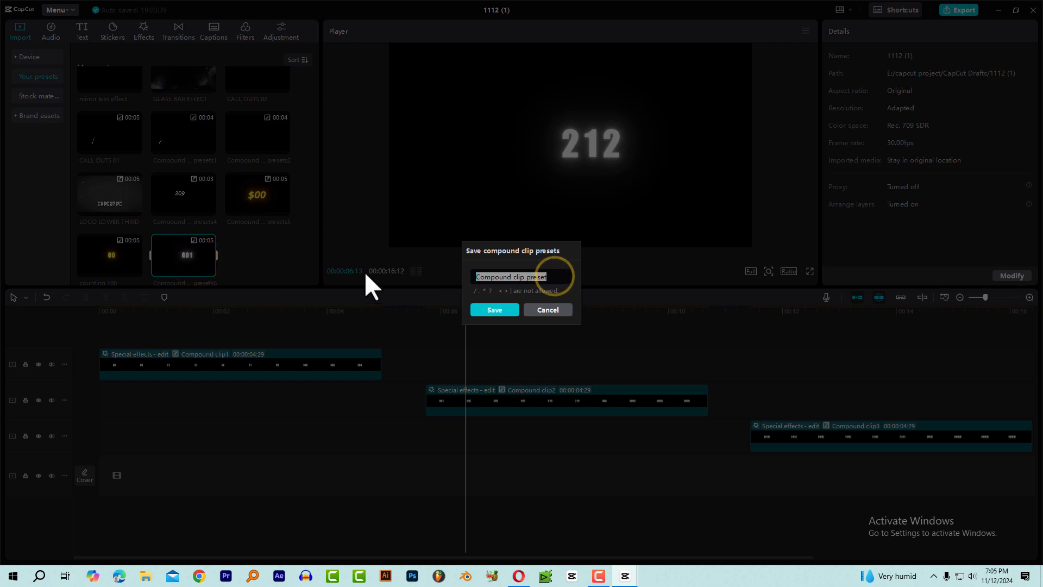
type("counting ")
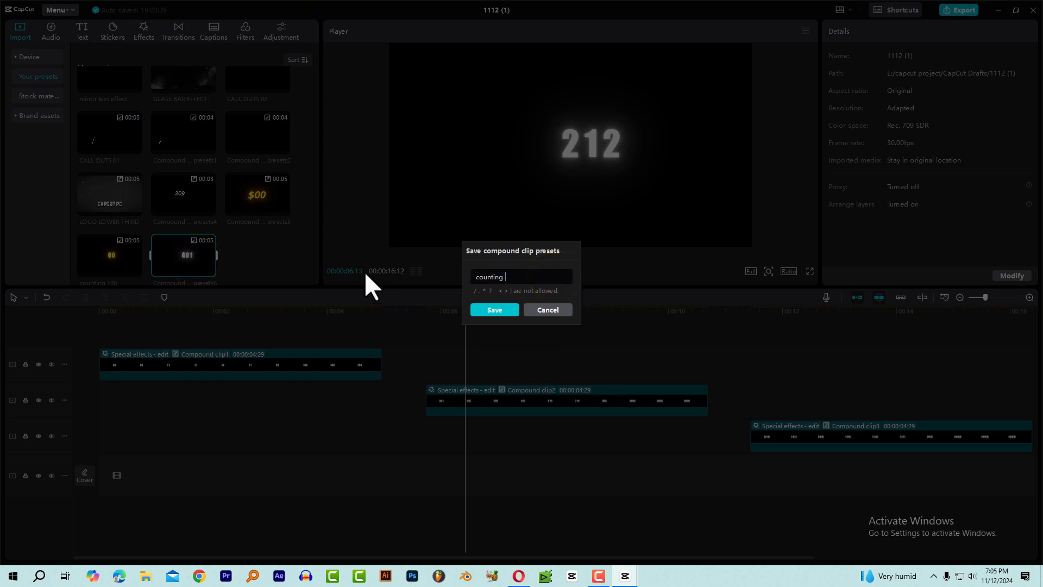
type("to 1000")
left_click(488, 308)
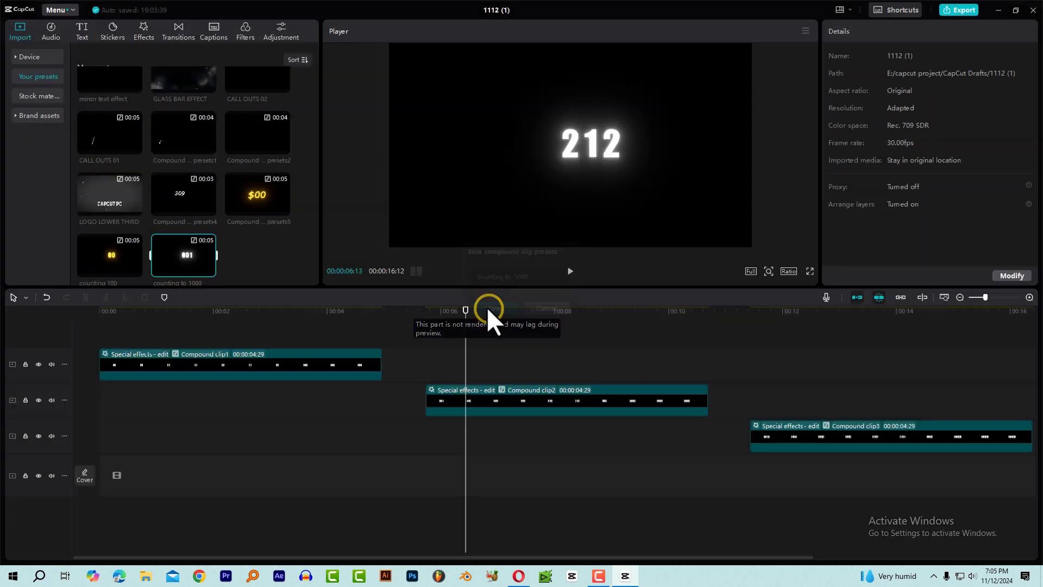
Save the four-digit count's compound clip as a preset.
left_click(794, 313)
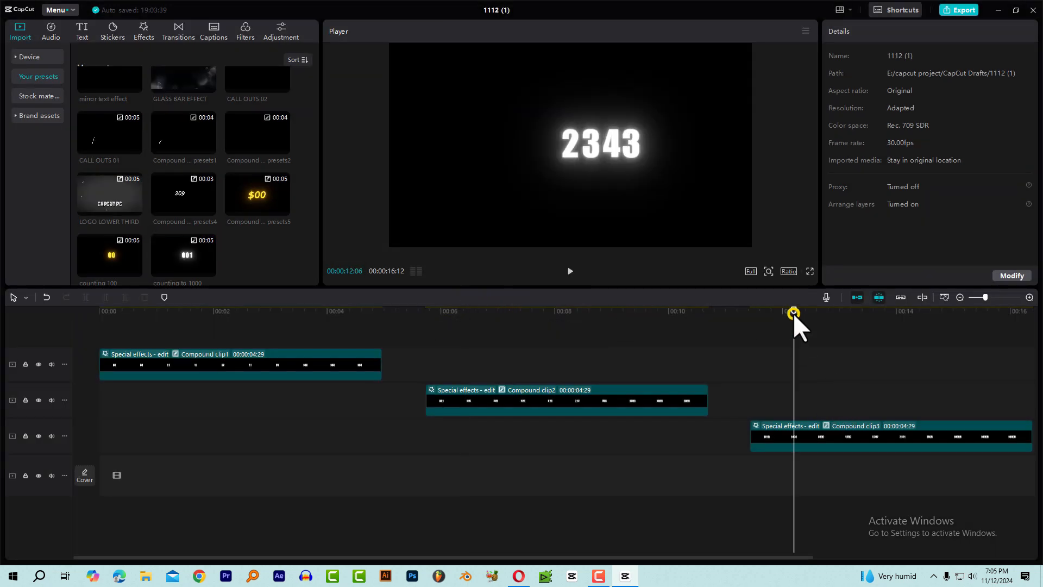
left_click(791, 430)
left_click(807, 422)
right_click(881, 424)
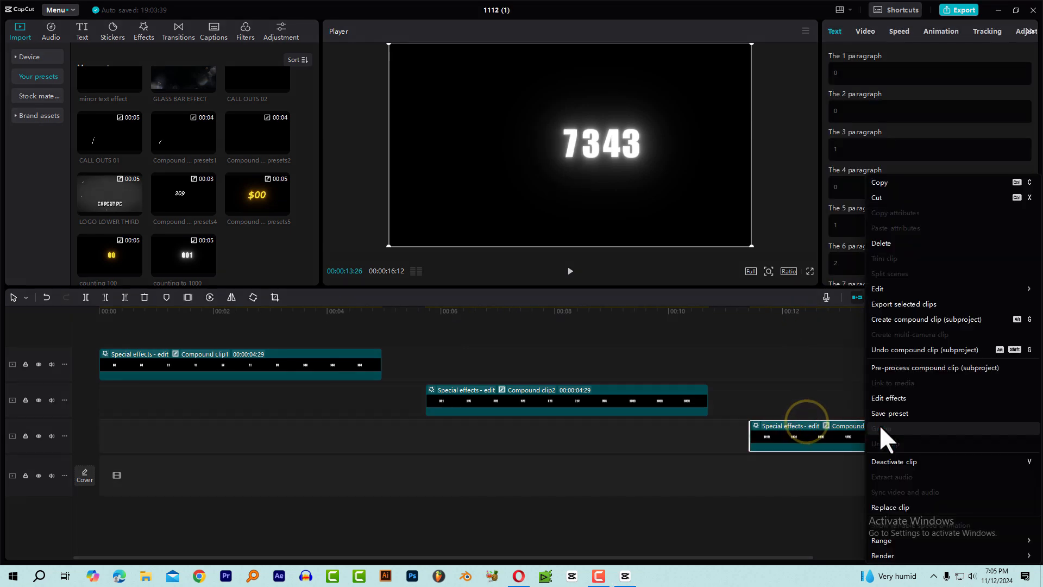
left_click(885, 410)
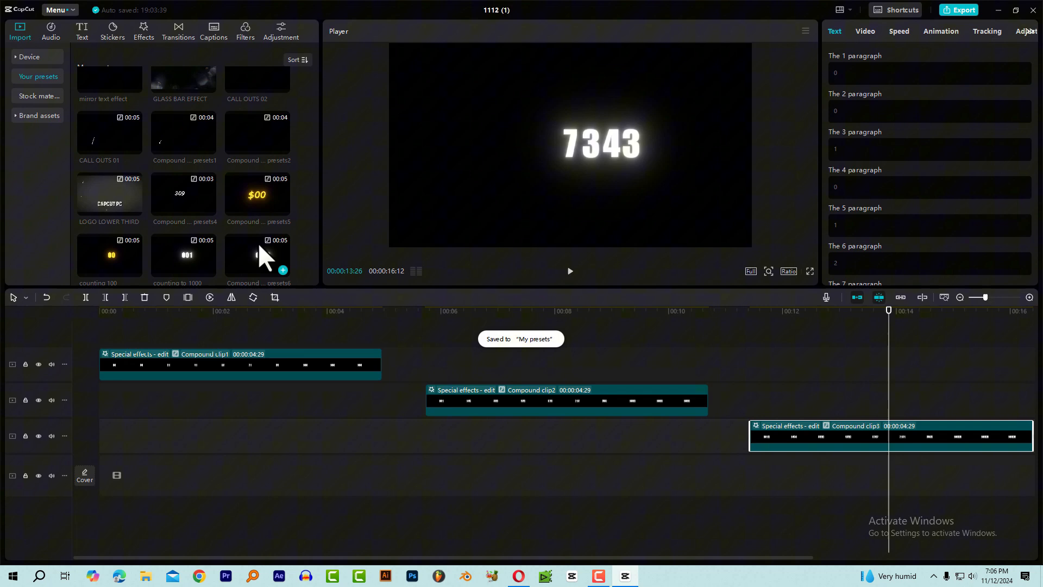
Rename the four-digit count's new preset to "counting to 10000".
right_click(259, 242)
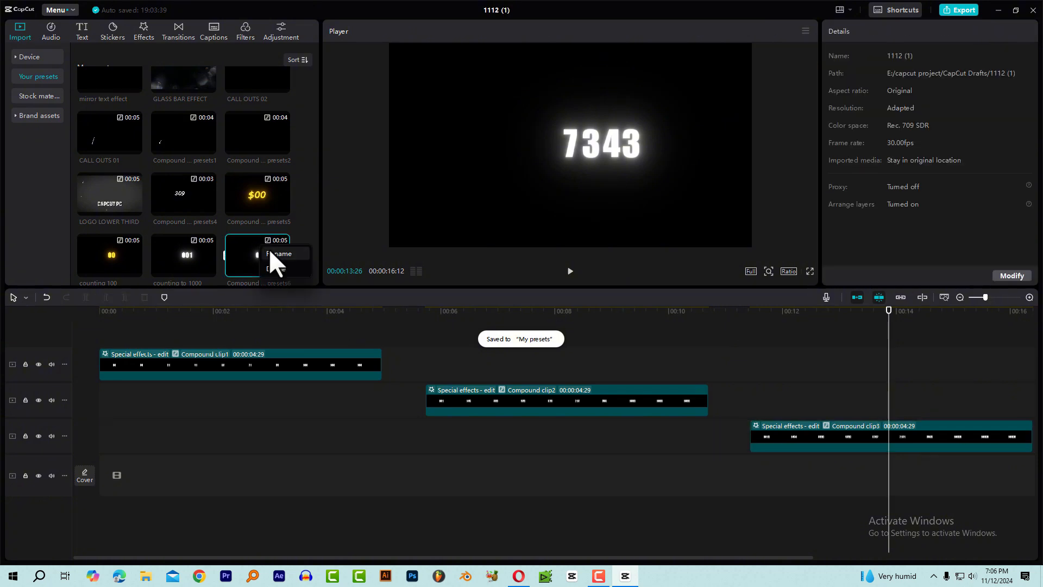
left_click(274, 250)
triple_click(550, 277)
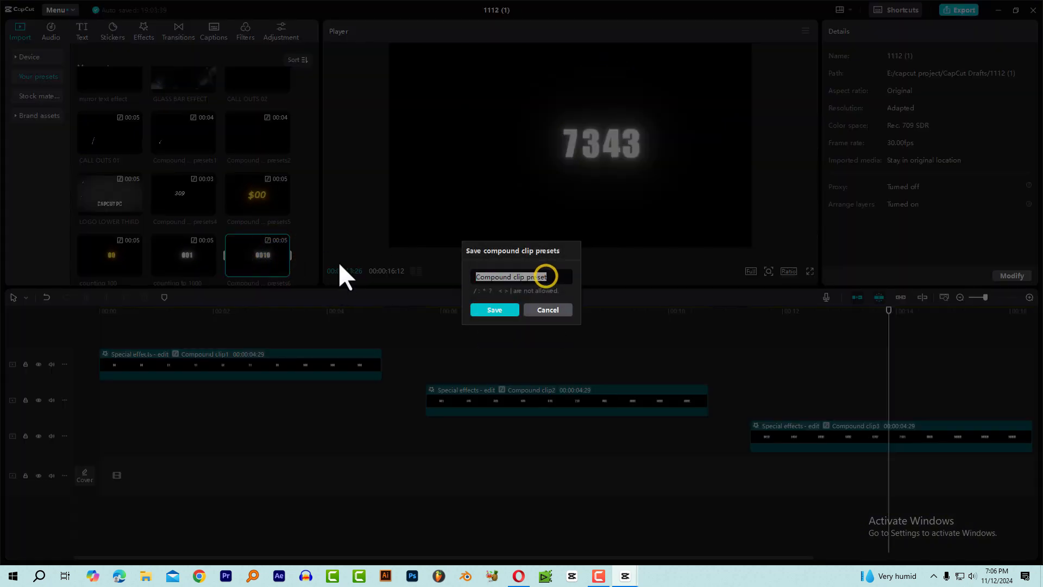
type("counting")
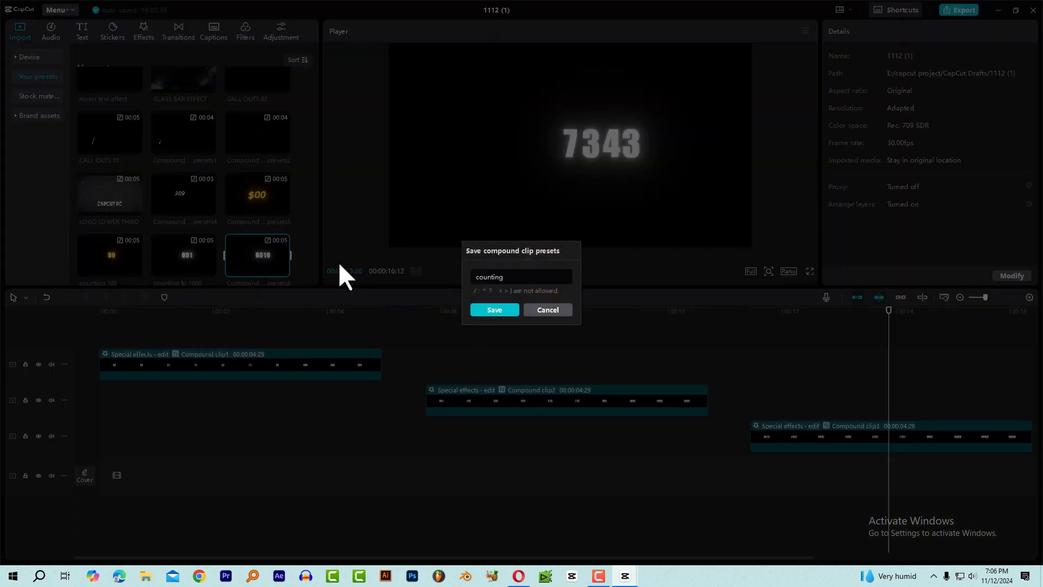
type(" to 10000")
left_click(498, 308)
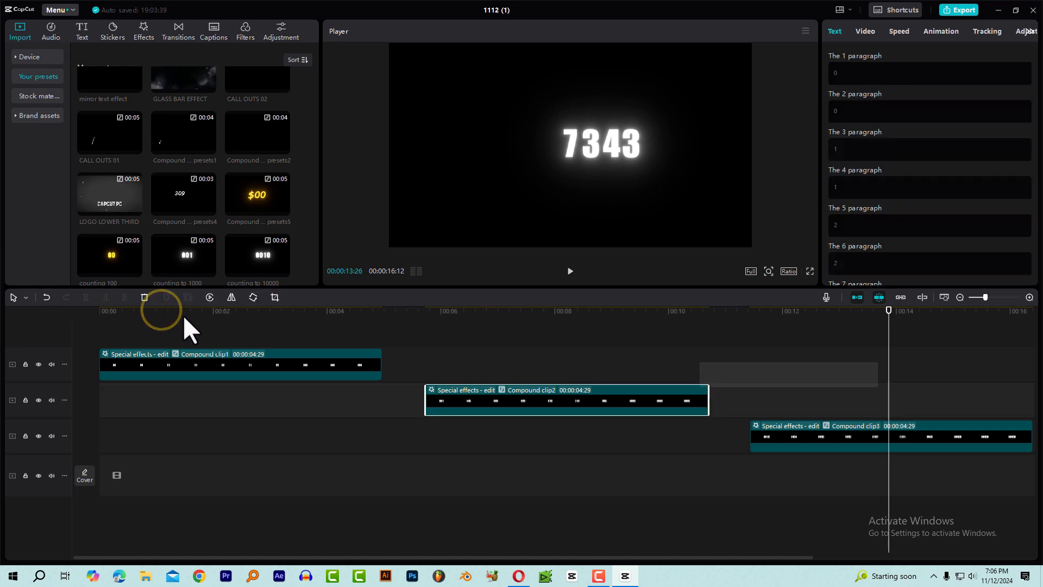
Select all three compound clips and delete them from the timeline.
left_click(183, 312)
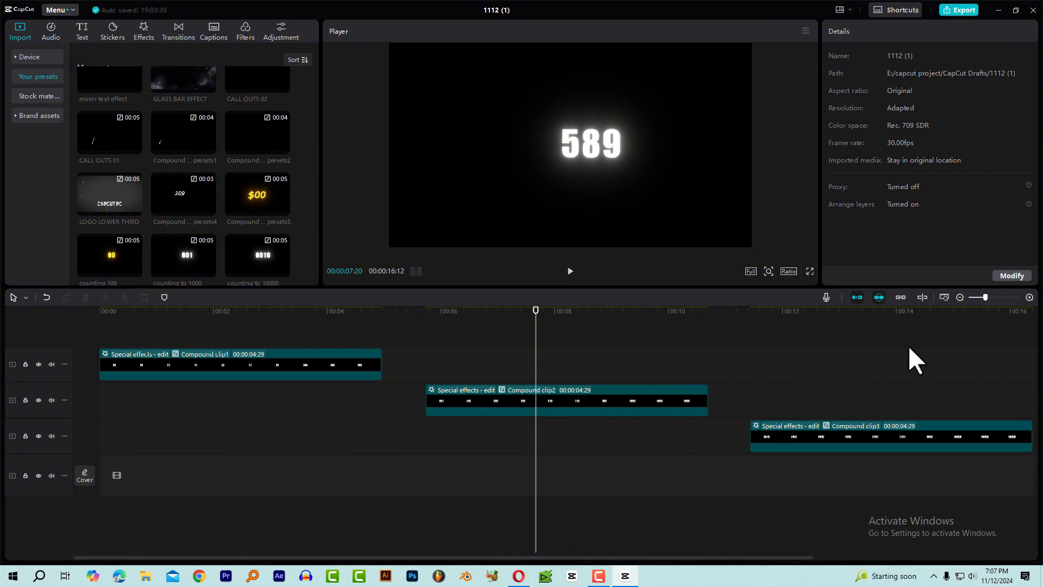
left_click_drag(929, 360, 177, 456)
key("Delete")
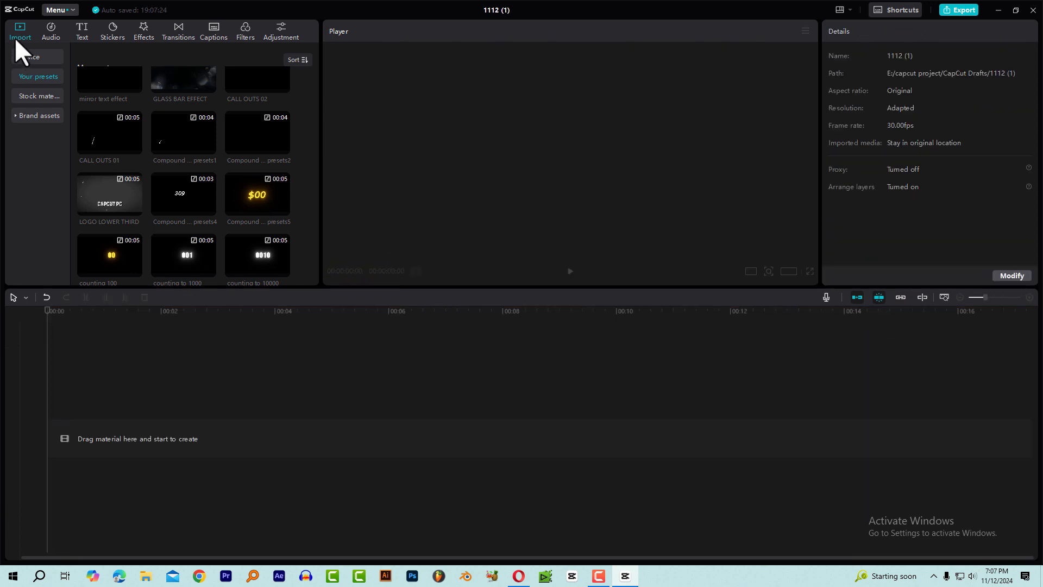
Import the video 001.mov from the device and place it at the start of the empty timeline.
left_click(33, 52)
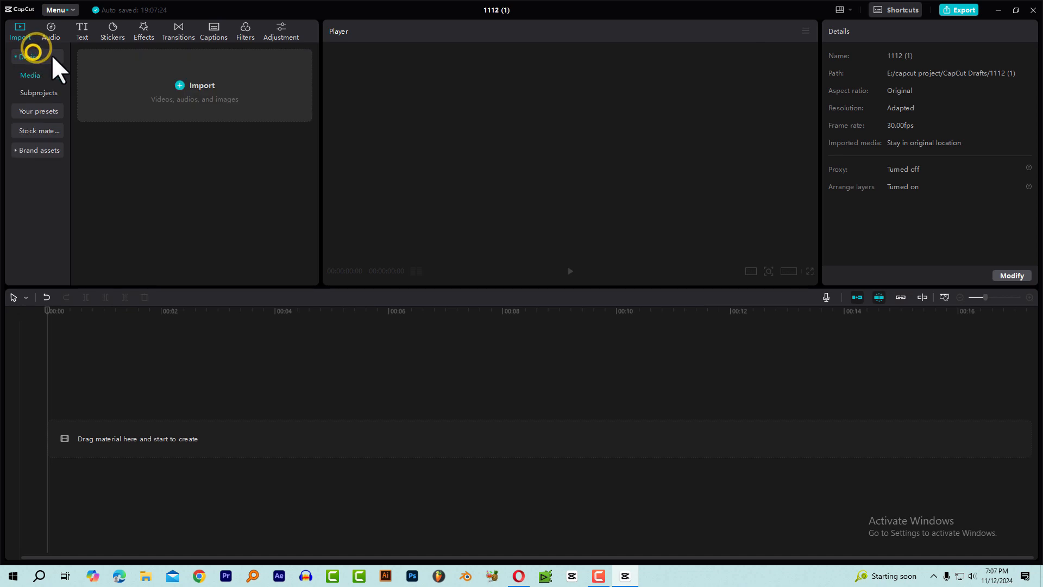
left_click(201, 119)
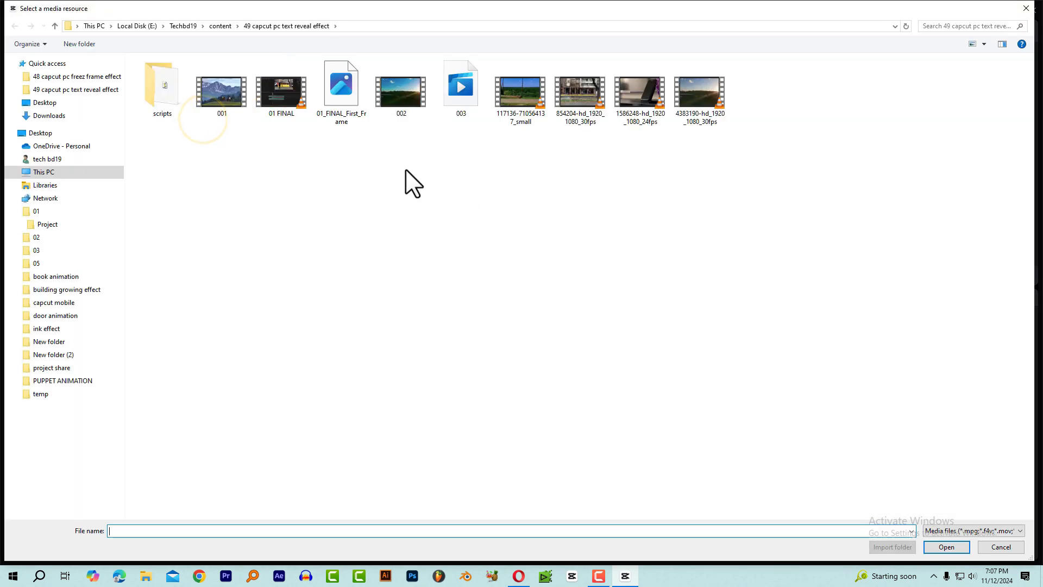
double_click(223, 93)
left_click_drag(145, 140, 81, 431)
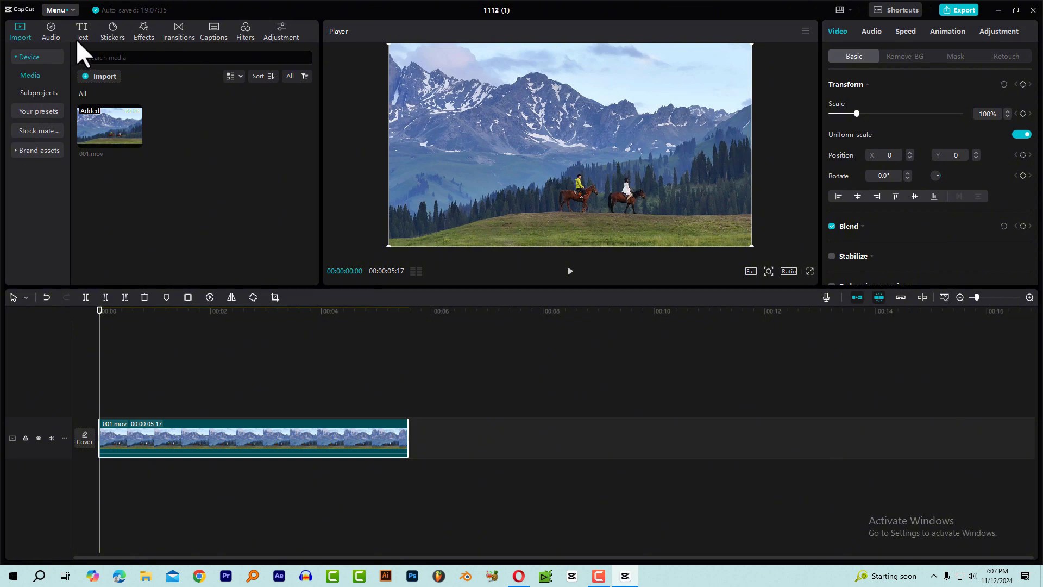
Place the saved "counting 100" preset on a track above 001.mov, starting at the beginning of the timeline.
left_click(41, 109)
scroll(161, 171, "down", 1)
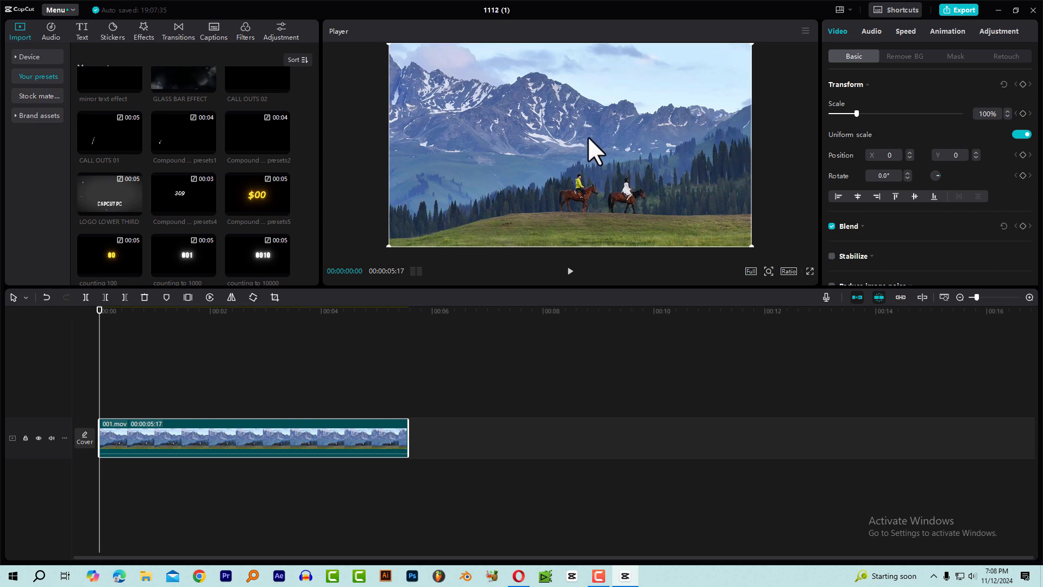
mouse_move(112, 257)
left_click_drag(105, 253, 99, 402)
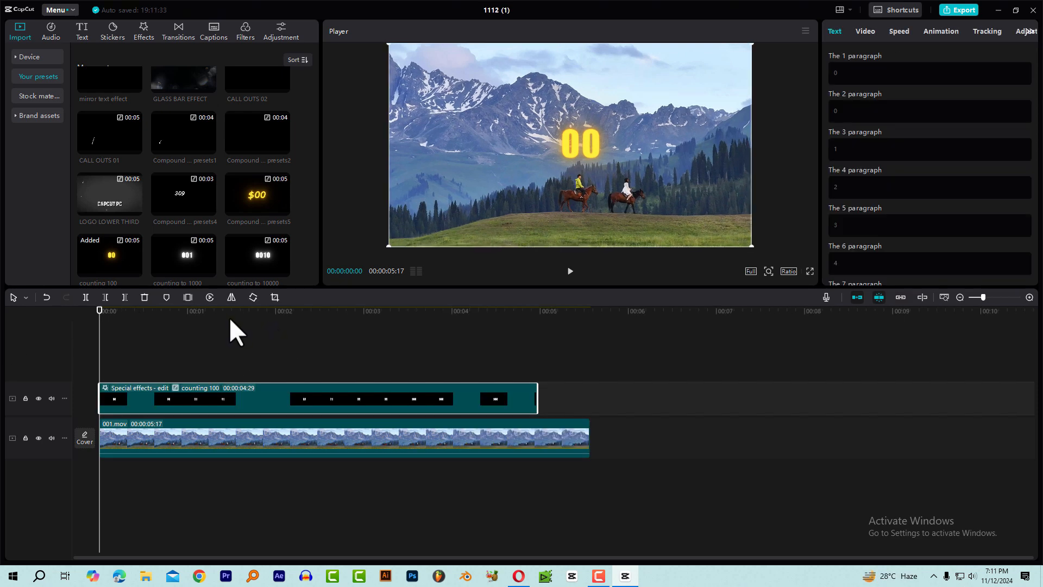
Play the timeline from the start to check the counting 100 clip over the mountain video.
left_click_drag(229, 317, 78, 347)
key("space")
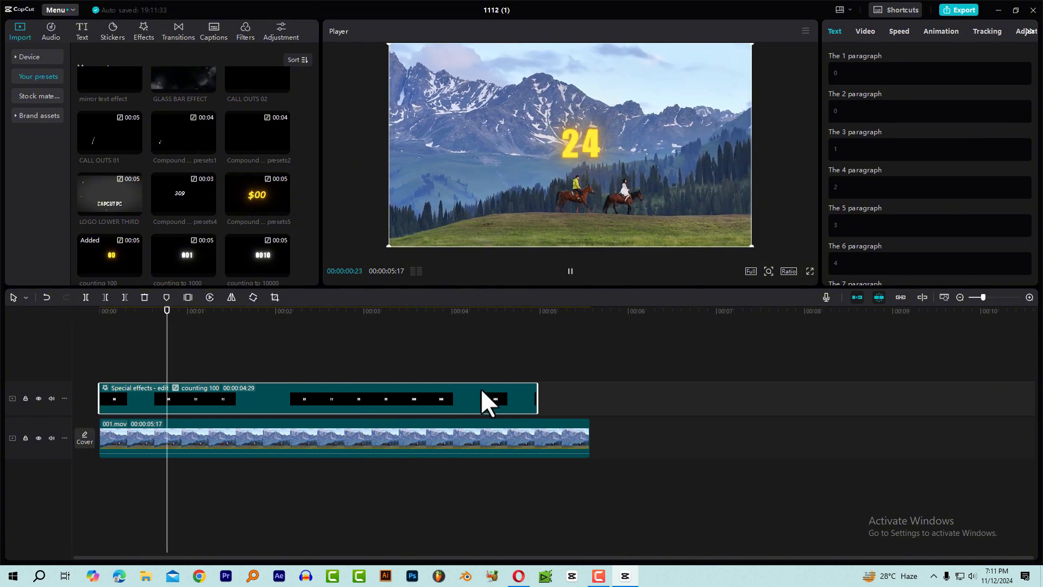
key("space")
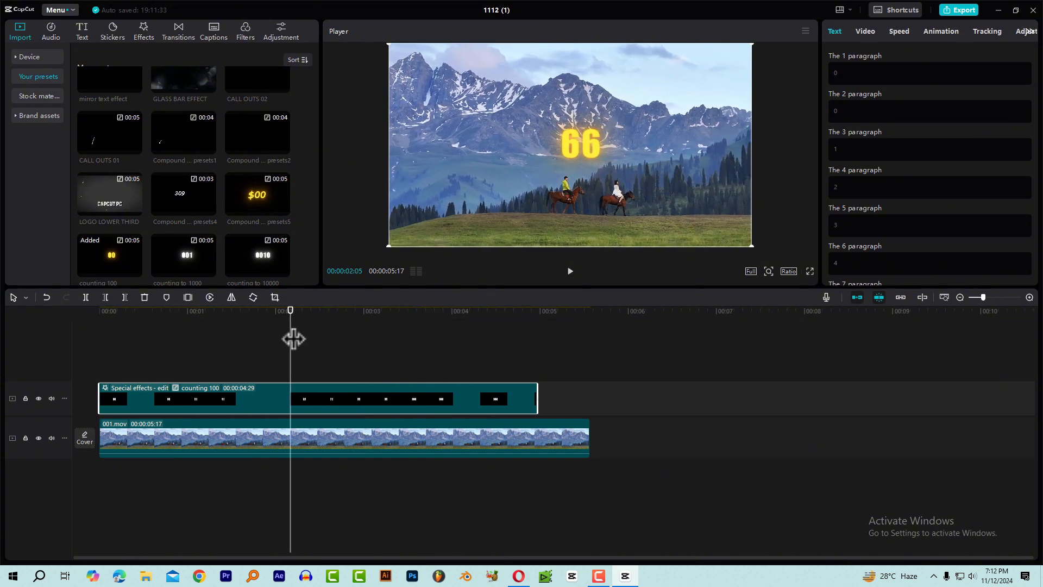
left_click_drag(294, 337, 92, 342)
key("space")
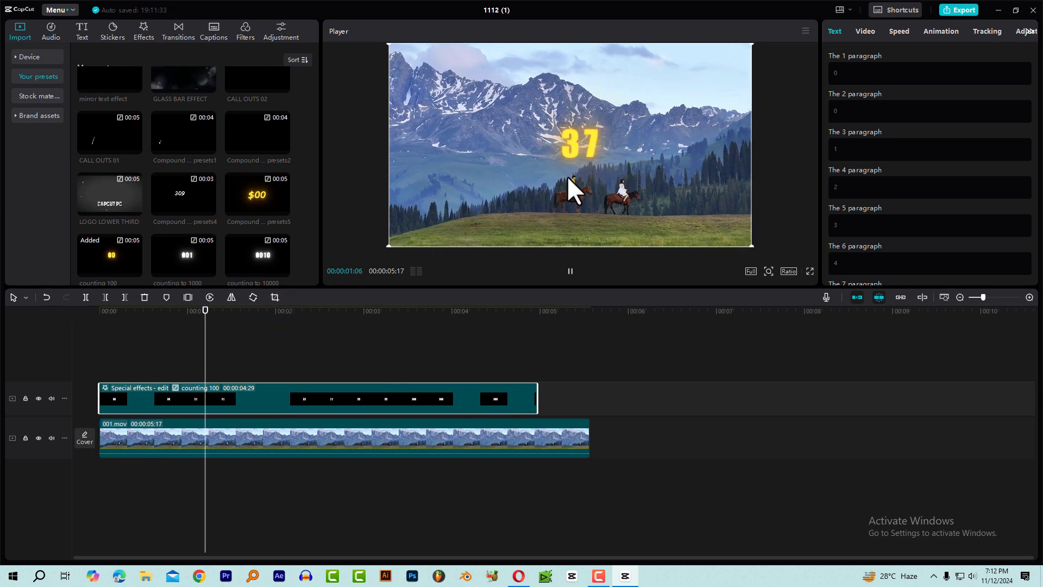
key("space")
Raise the counting 100 clip's speed to 3.2x and preview the faster count from the start.
left_click(293, 376)
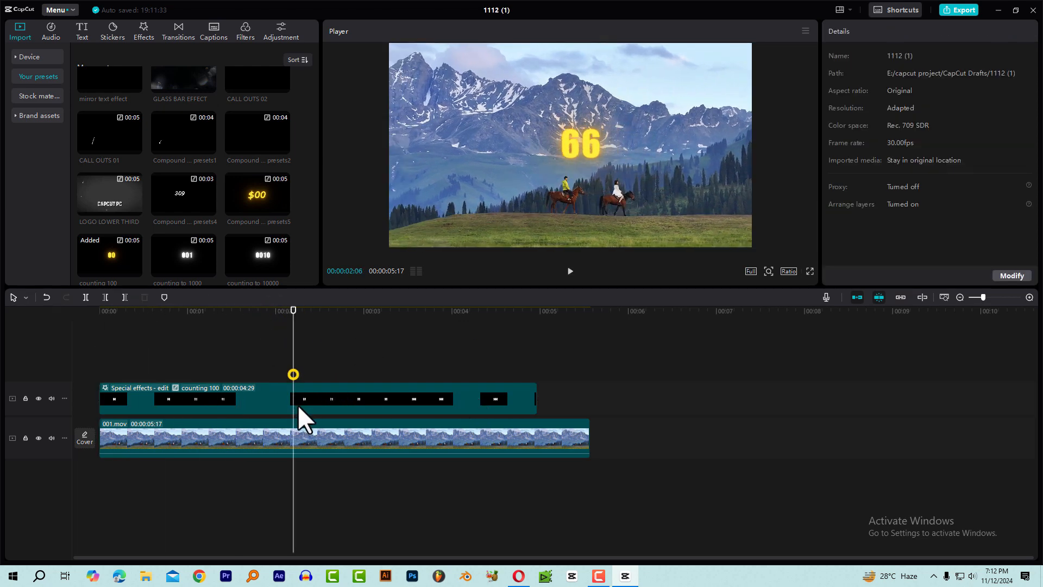
left_click(297, 402)
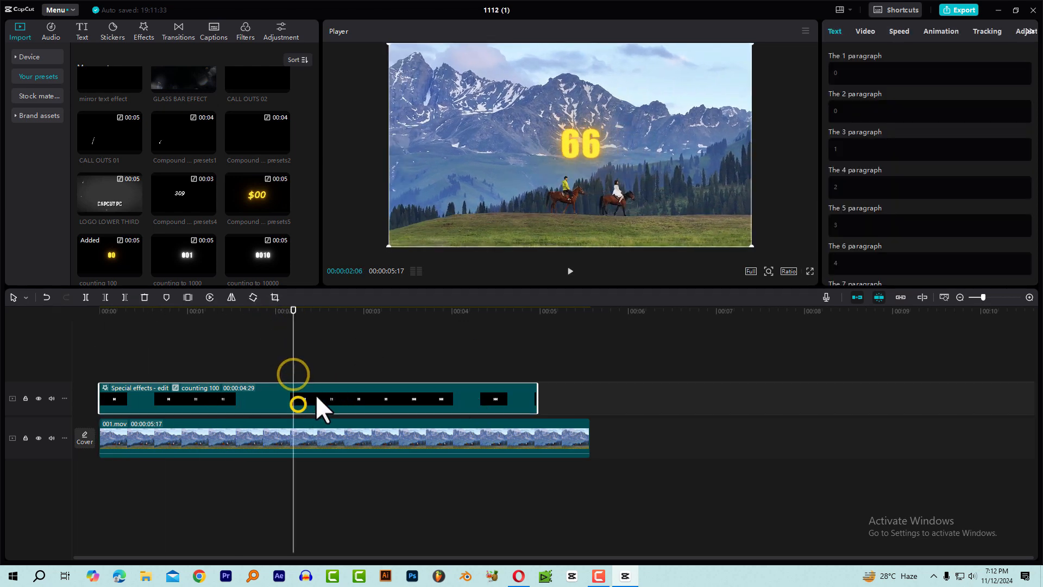
left_click(898, 31)
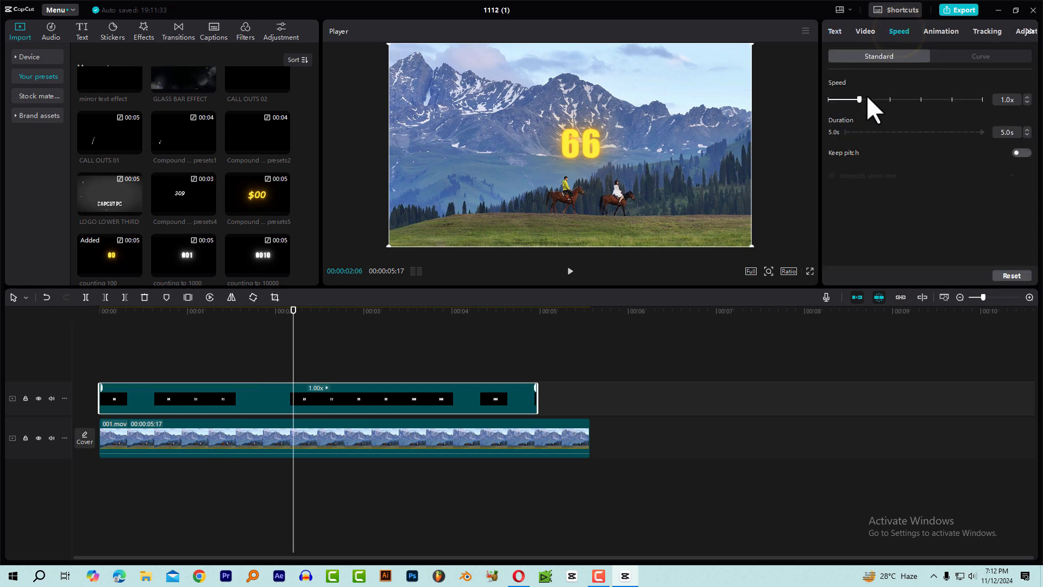
left_click_drag(879, 100, 901, 99)
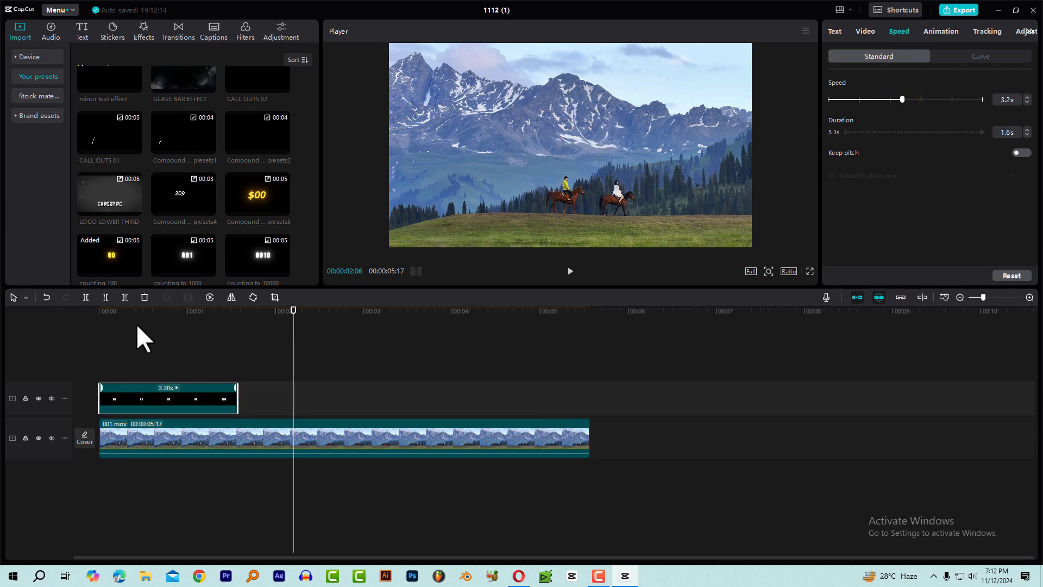
left_click(122, 320)
key("space")
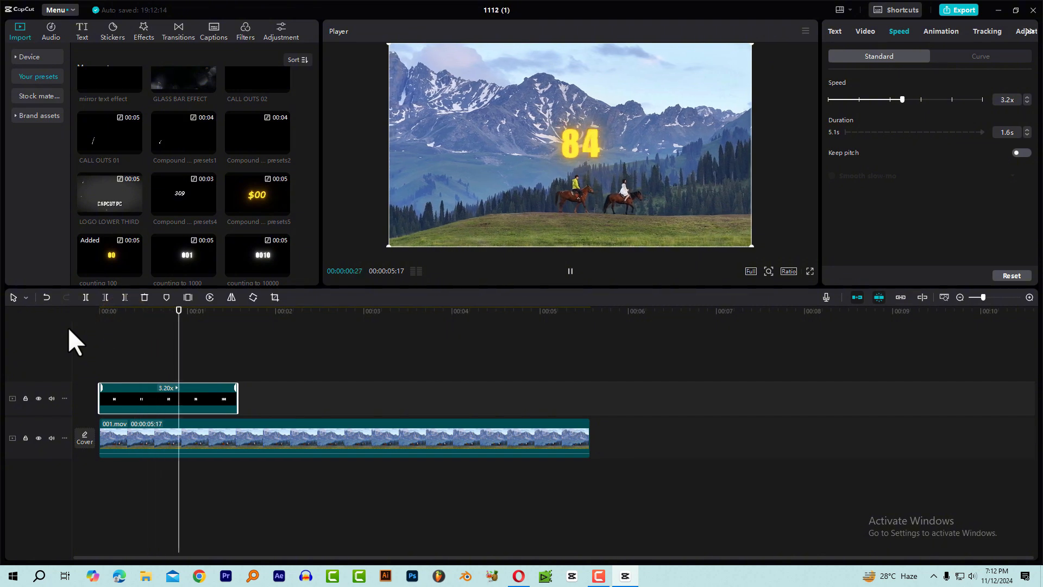
key("space")
Undo both speed changes on the counting 100 clip.
key("ctrl+z")
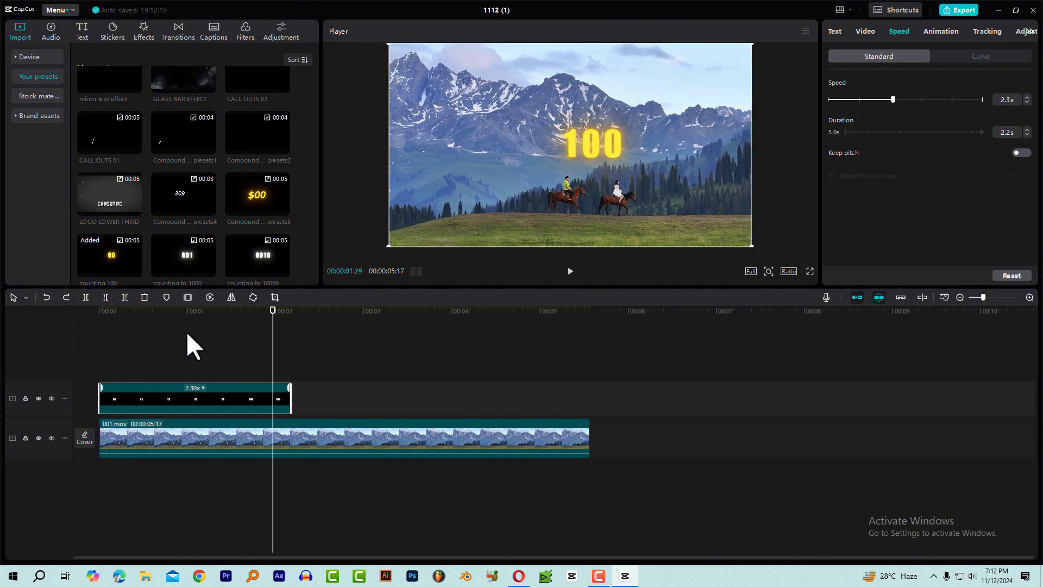
key("ctrl+z")
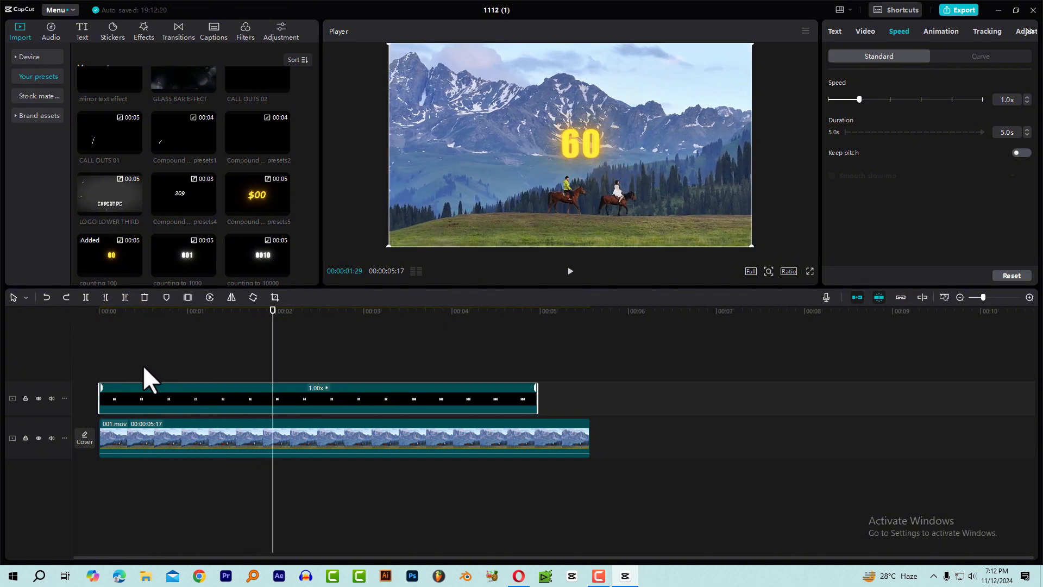
mouse_move(99, 392)
left_mouse_down()
mouse_move(185, 392)
mouse_move(100, 392)
left_mouse_up()
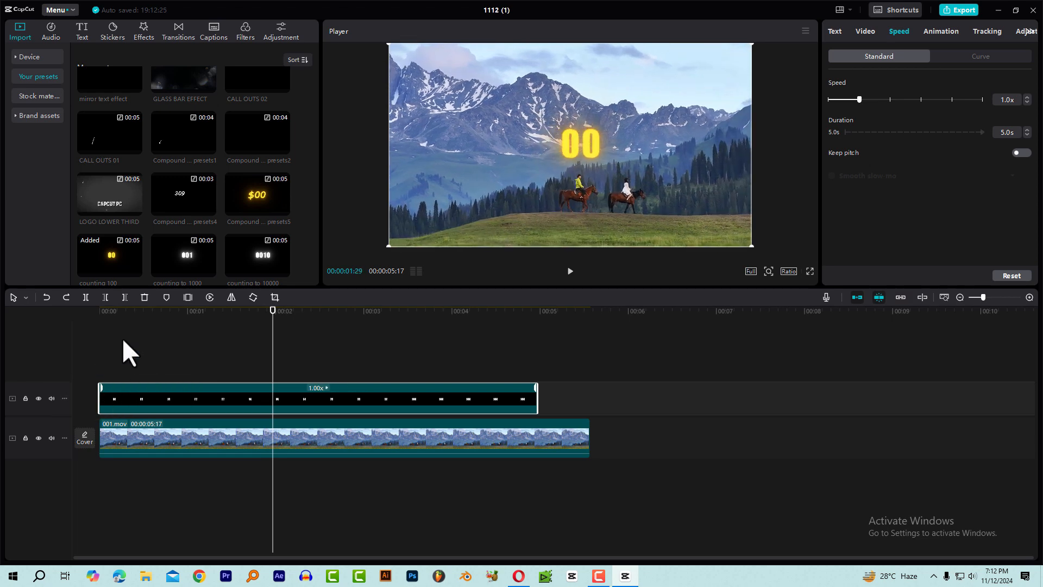
Trim the beginning of the counting 100 clip to leave 2.8 s and move the clip to the timeline's start.
left_click(117, 316)
left_click_drag(44, 332, 284, 357)
mouse_move(96, 398)
left_mouse_down()
mouse_move(289, 395)
mouse_move(118, 396)
left_mouse_up()
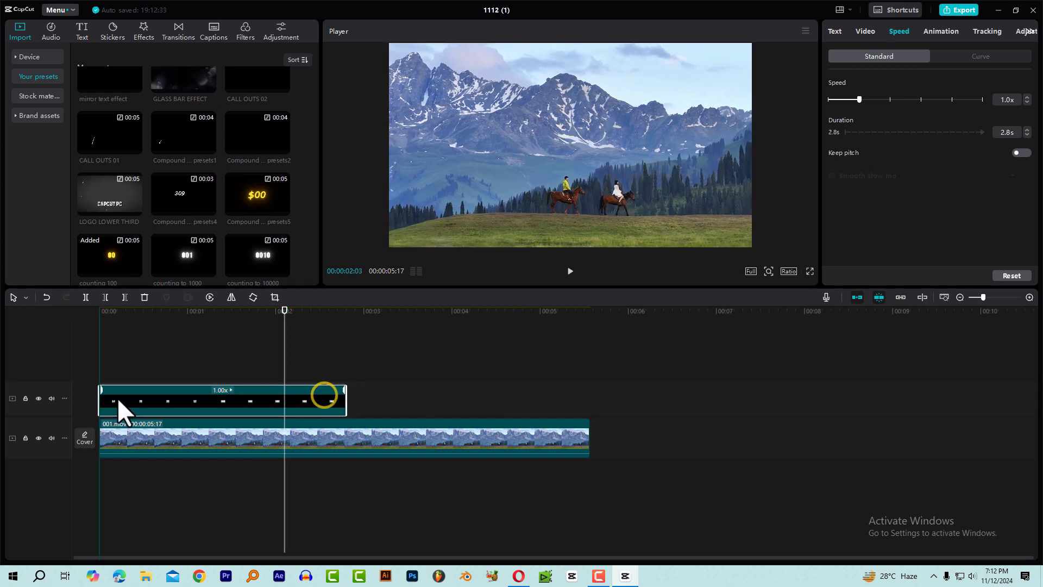
Play the trimmed counting 100 clip over the mountain video from the start.
left_click(128, 315)
key("space")
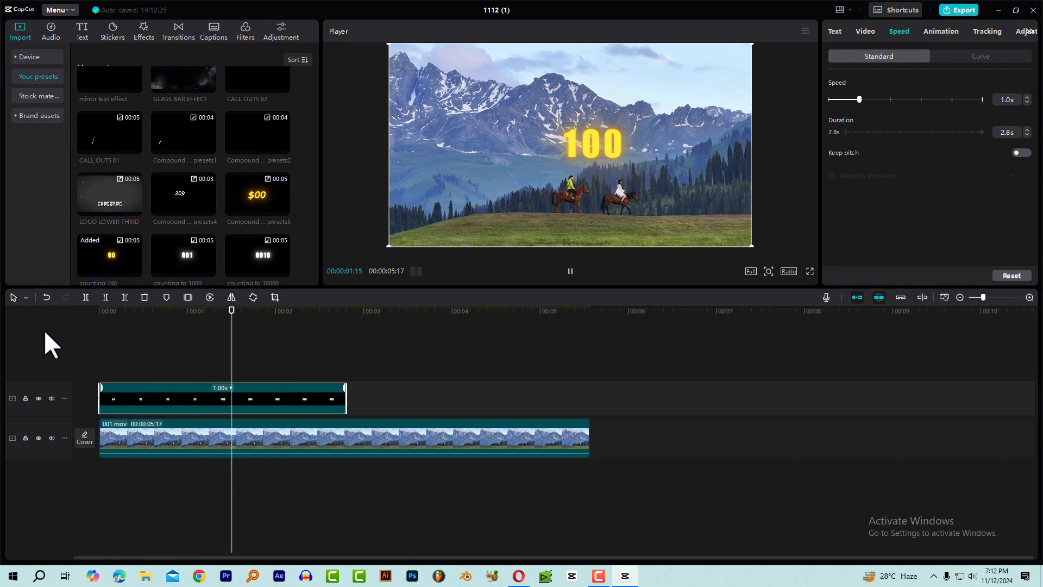
key("space")
left_click_drag(180, 319, 2, 331)
key("space")
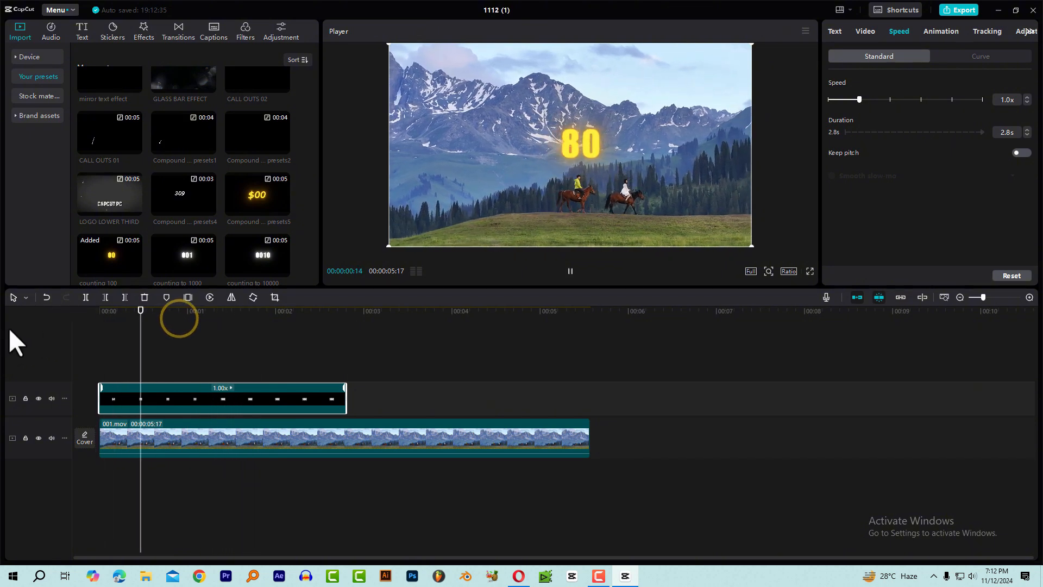
key("space")
Undo the move and the trim of the counting 100 clip.
key("ctrl+z")
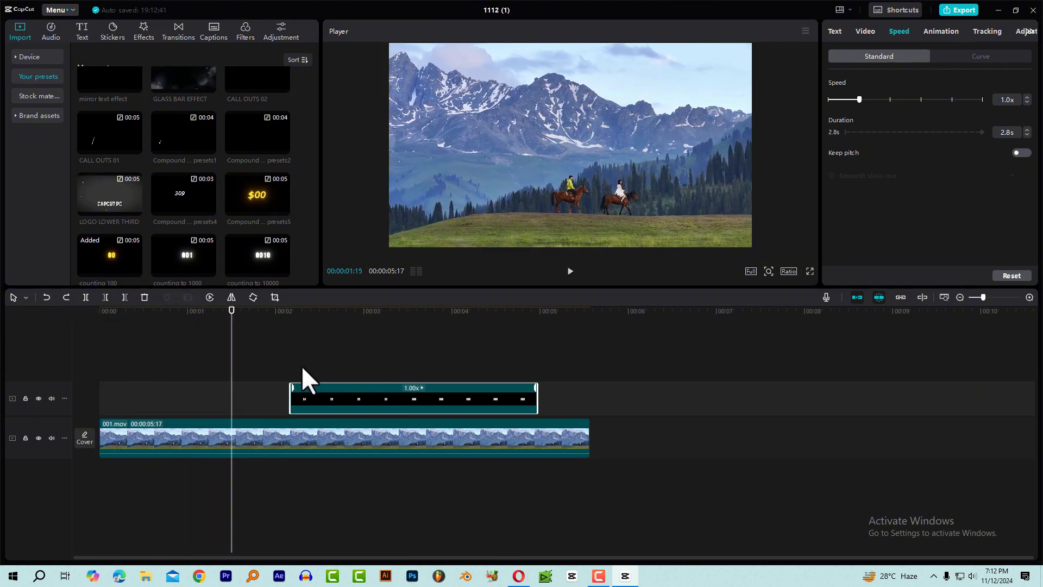
key("ctrl+z")
Set the counting 100 clip's speed to 2.5x and move the playhead to 00:00:01:23, where the count has reached 100.
left_click_drag(858, 100, 896, 100)
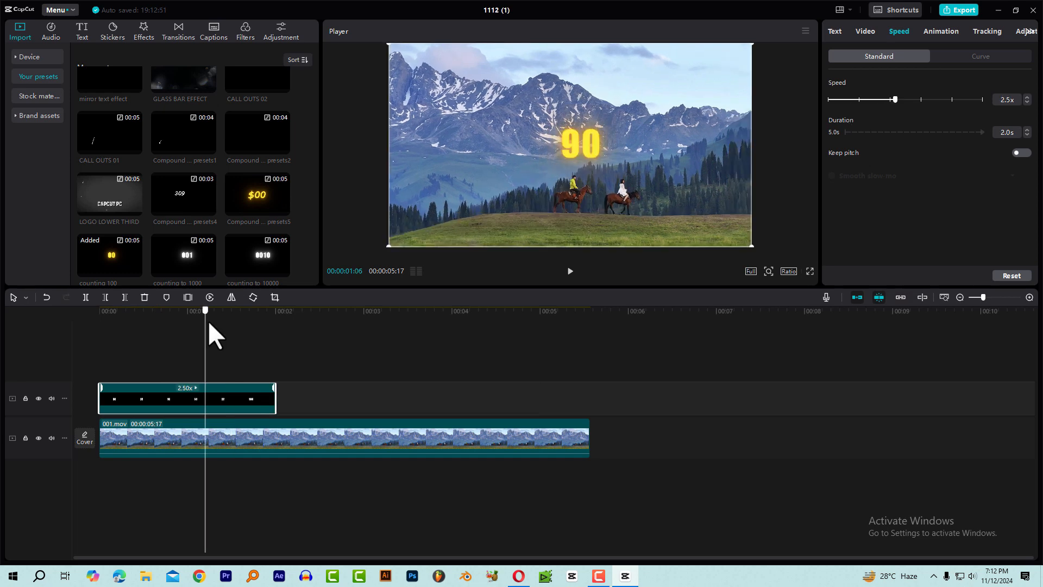
left_click_drag(207, 320, 227, 346)
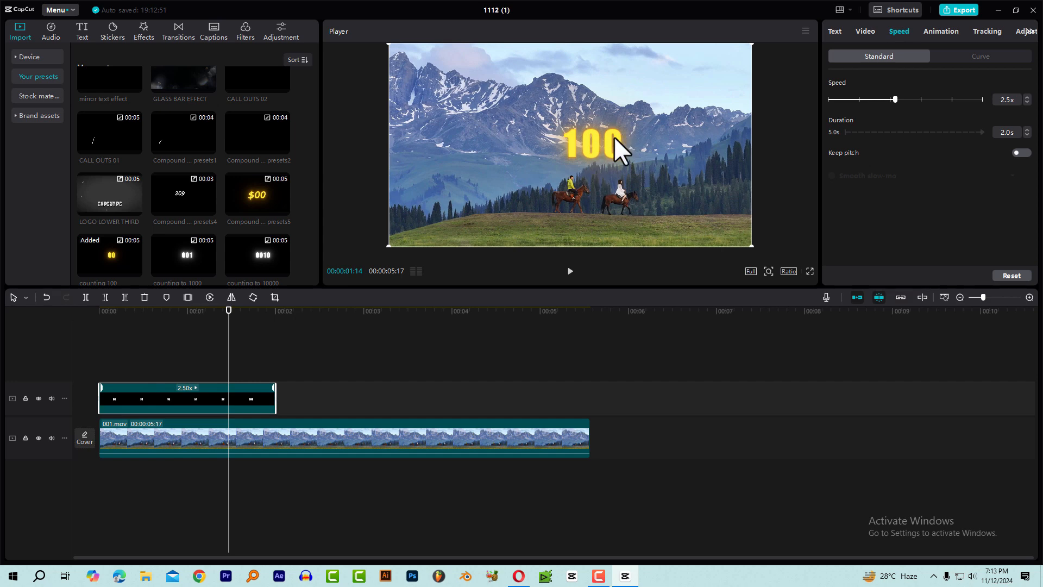
mouse_move(239, 325)
left_mouse_down()
mouse_move(195, 328)
mouse_move(255, 335)
left_mouse_up()
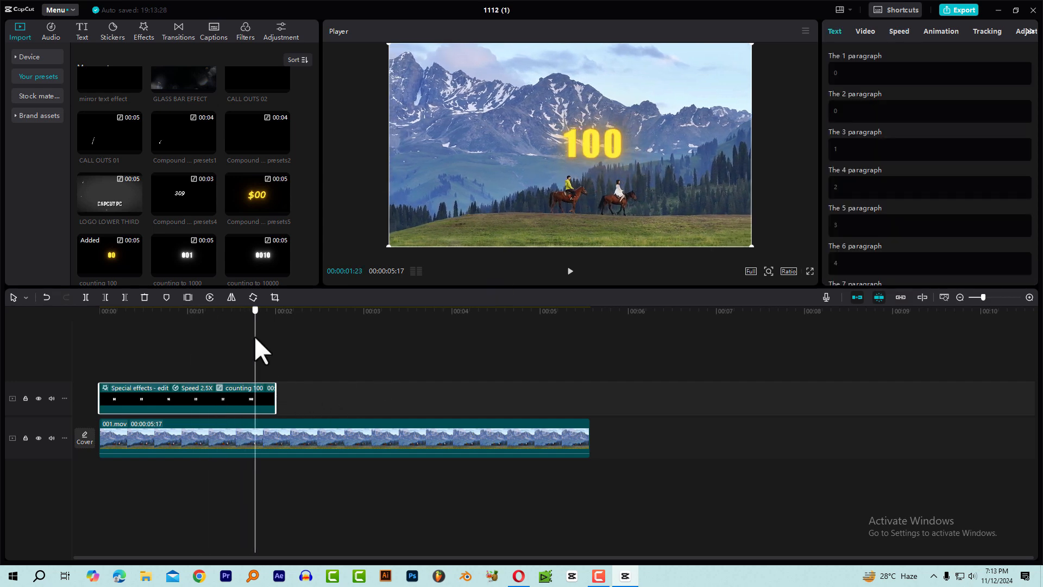
Insert a freeze frame of the number 100 at 00:00:01:23 and play across the held section.
left_click(188, 297)
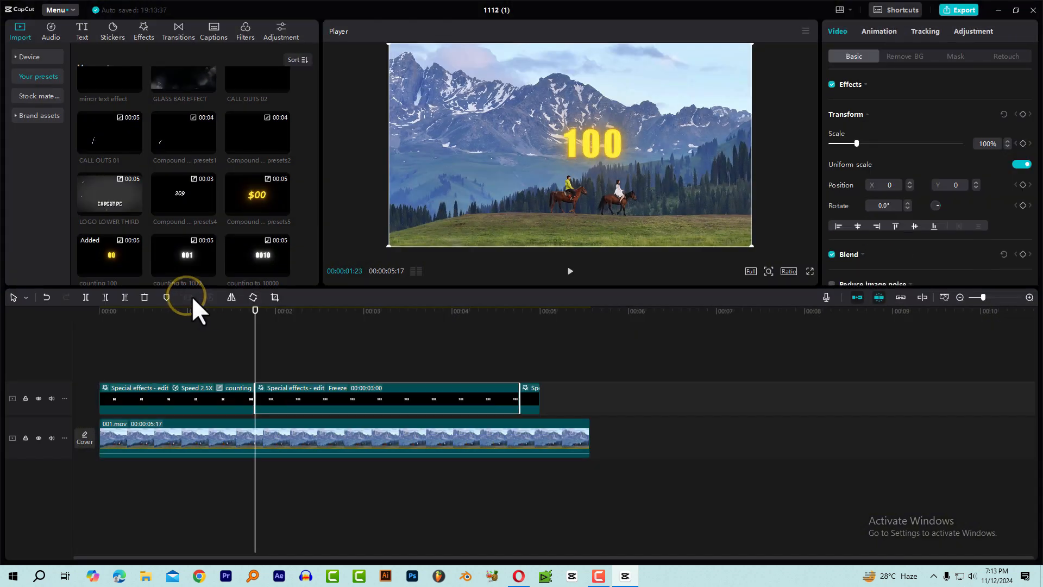
left_click(238, 310)
key("space")
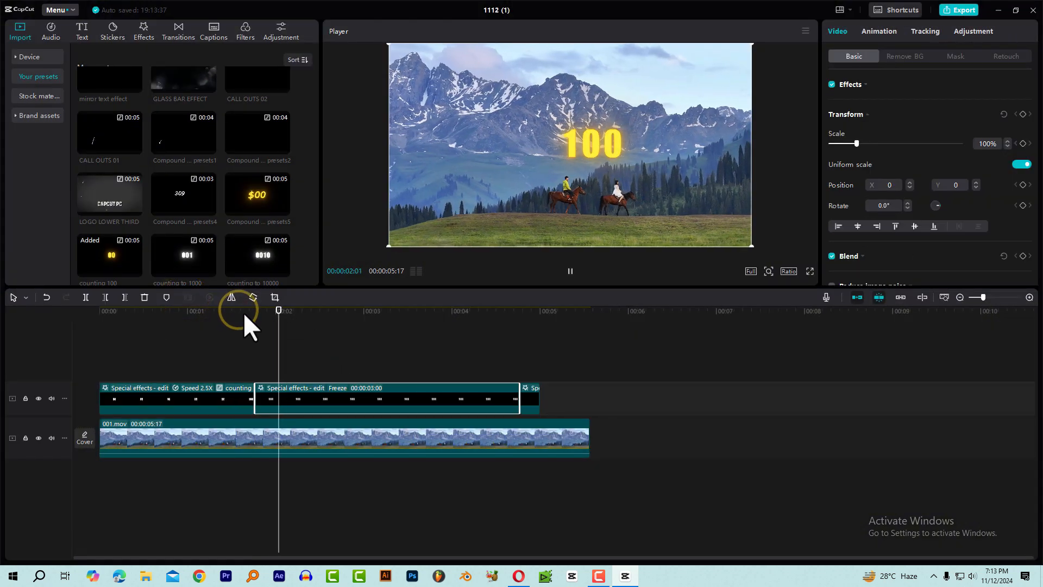
mouse_move(328, 315)
left_mouse_down()
mouse_move(278, 321)
mouse_move(335, 322)
left_mouse_up()
key("space")
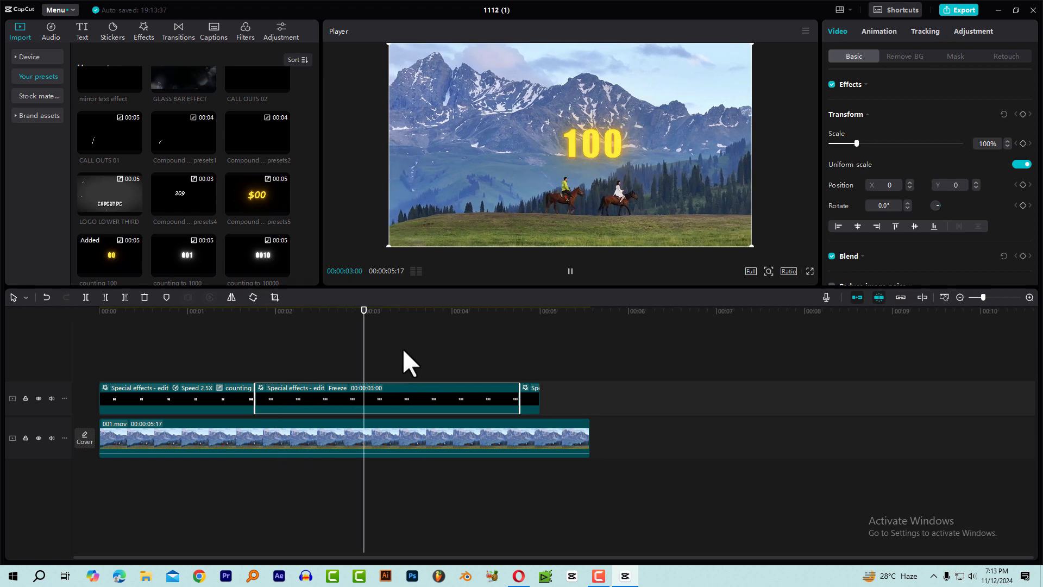
key("space")
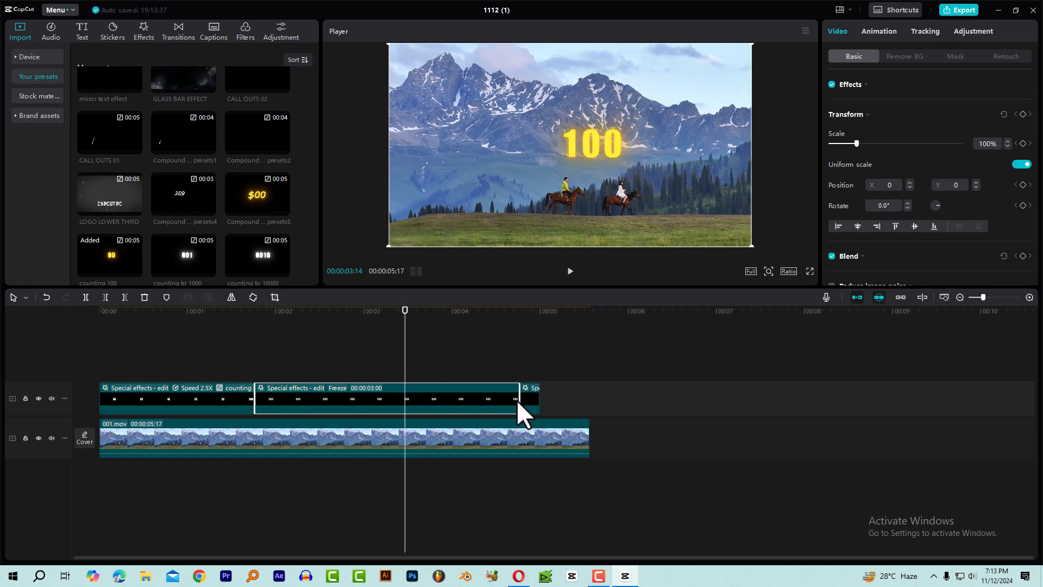
Shorten the freeze frame to 00:00:01:21, remove the leftover clip piece after it and preview the count.
left_click_drag(517, 399, 406, 398)
left_click(573, 398)
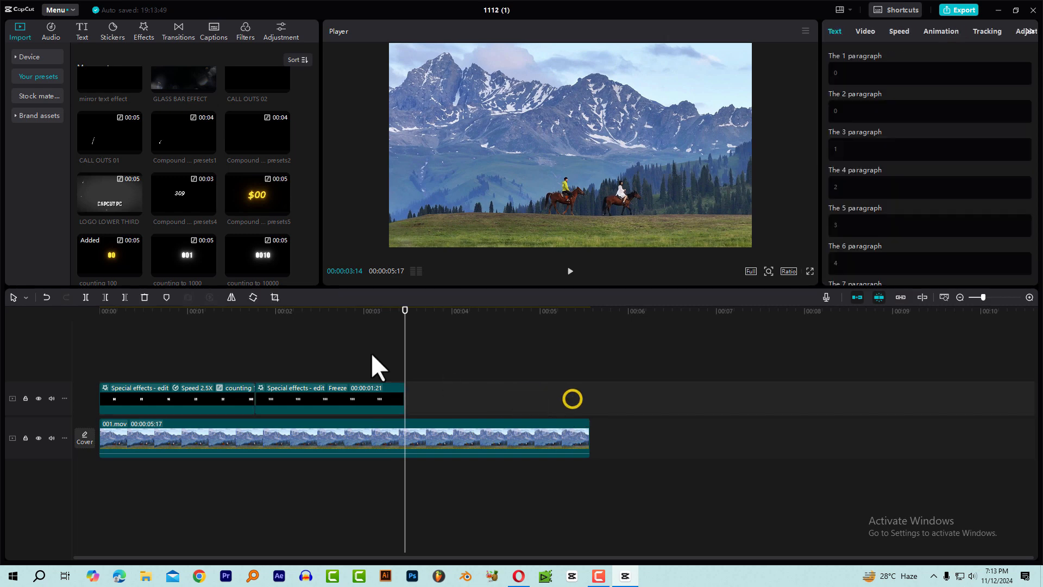
left_click(223, 318)
key("space")
left_click_drag(229, 320, 140, 318)
Delete the freeze frame and extend the counting 100 clip back to its full length at 2.5x speed.
left_click(338, 395)
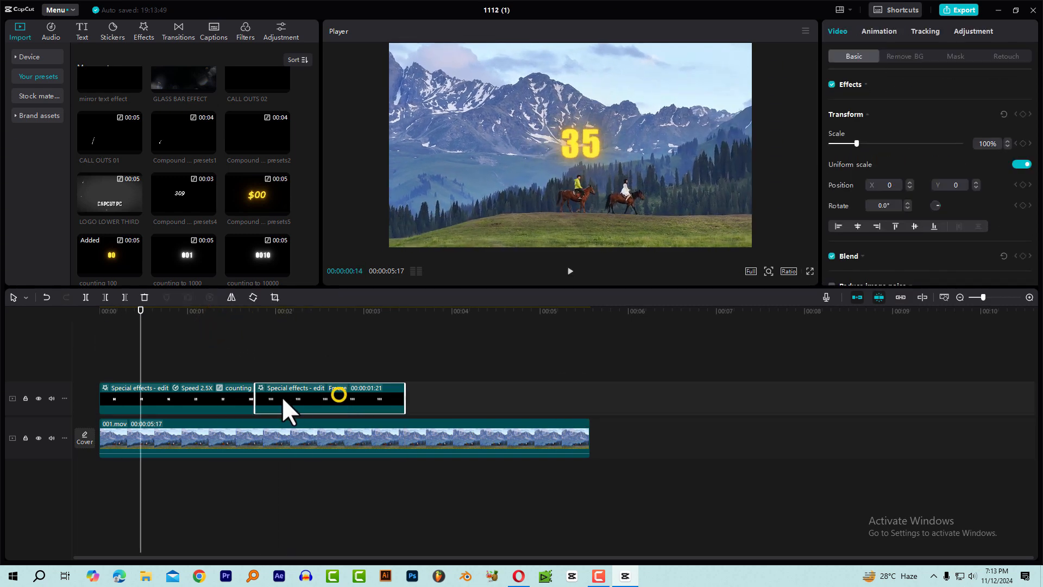
key("Delete")
left_click(255, 392)
left_click_drag(257, 394, 429, 399)
Play the 2.5x counting 100 clip from the start and scrub through its numbers.
left_click_drag(148, 321, 67, 321)
key("space")
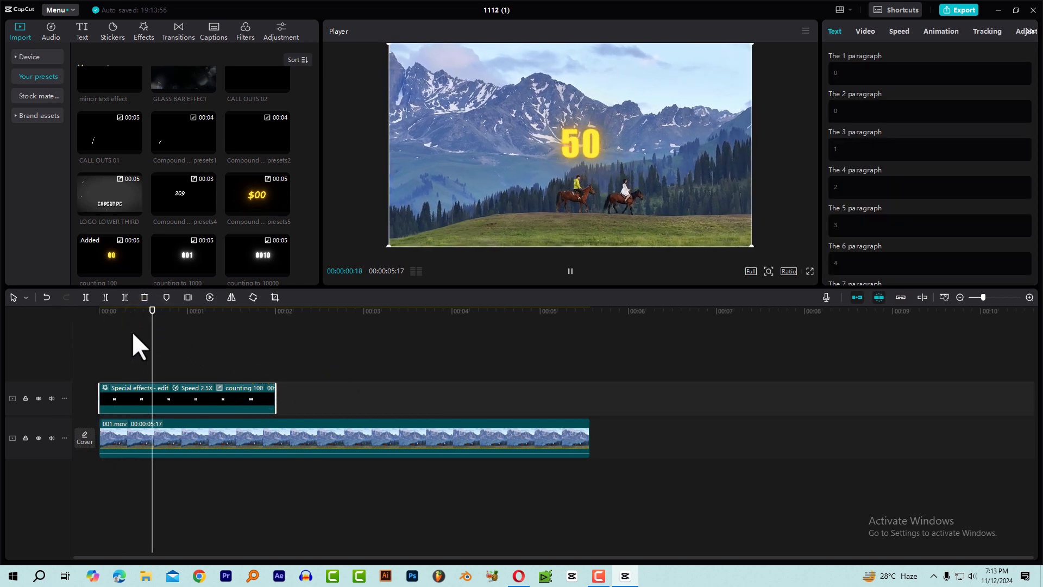
key("space")
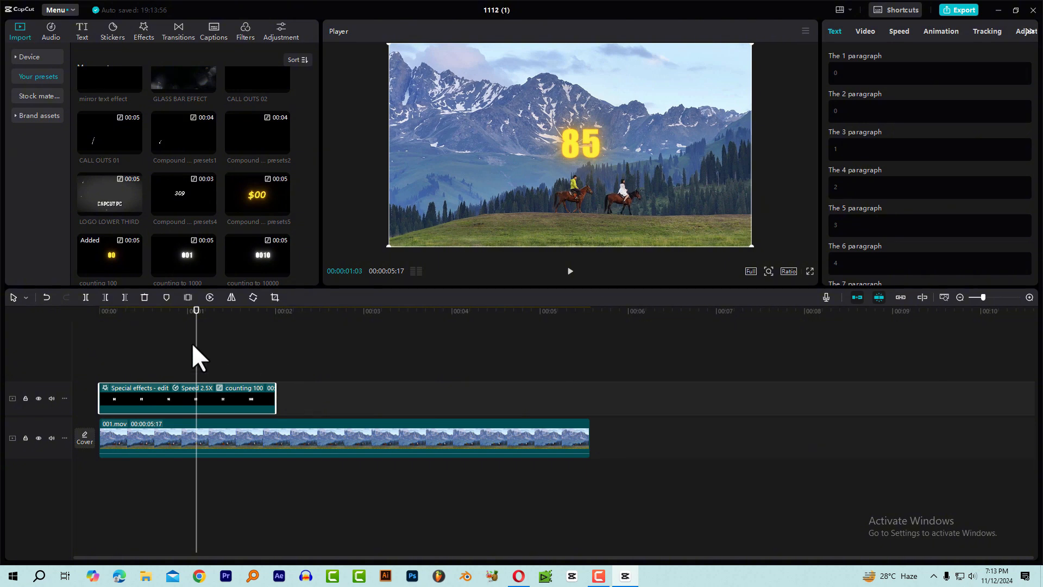
left_click_drag(190, 320, 61, 325)
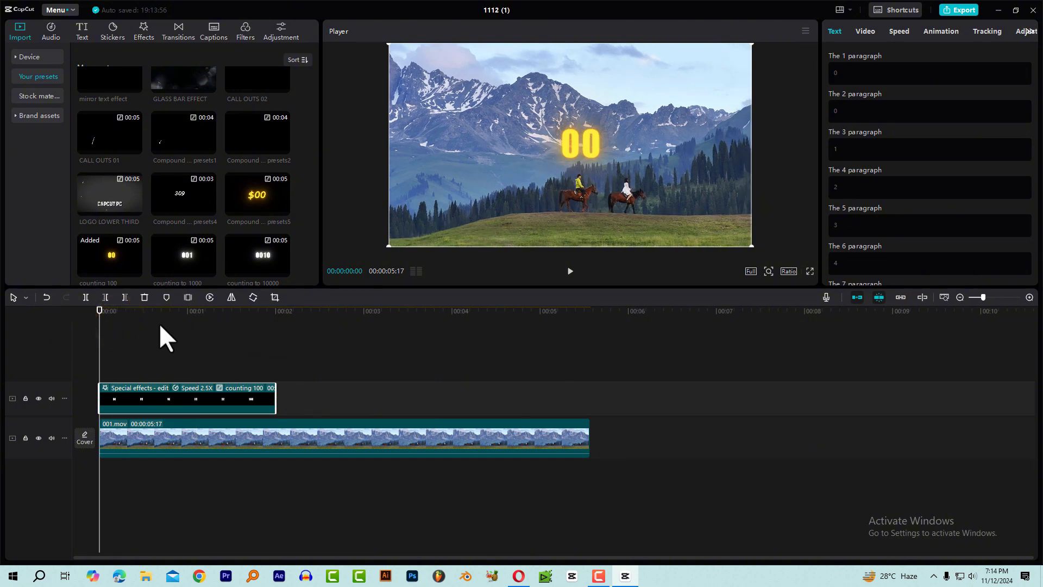
left_click_drag(129, 314, 173, 321)
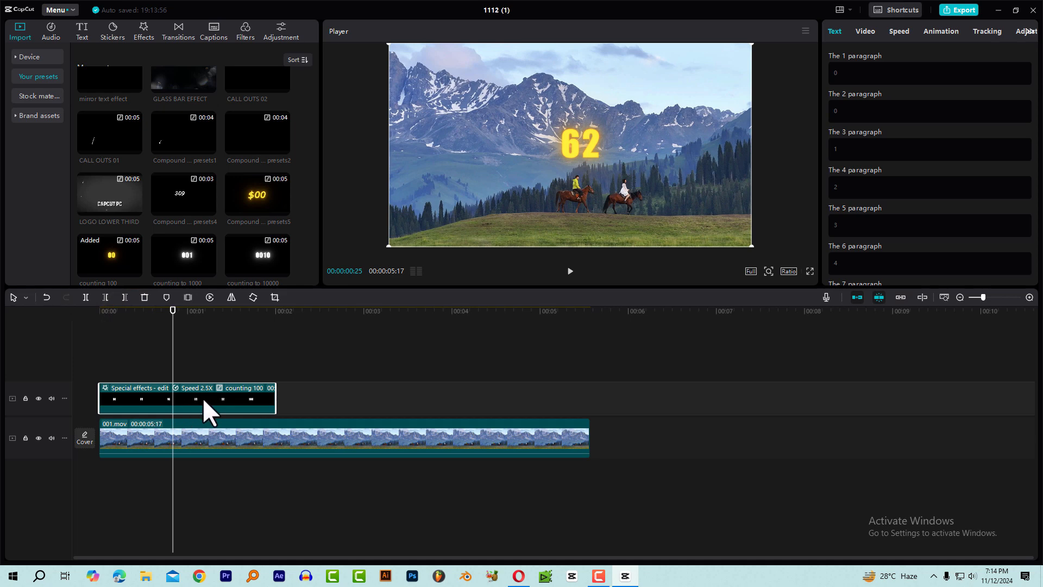
Open the counting 100 compound clip and place the playhead at 00:00:01:21, one frame after the count reaches 50.
double_click(201, 396)
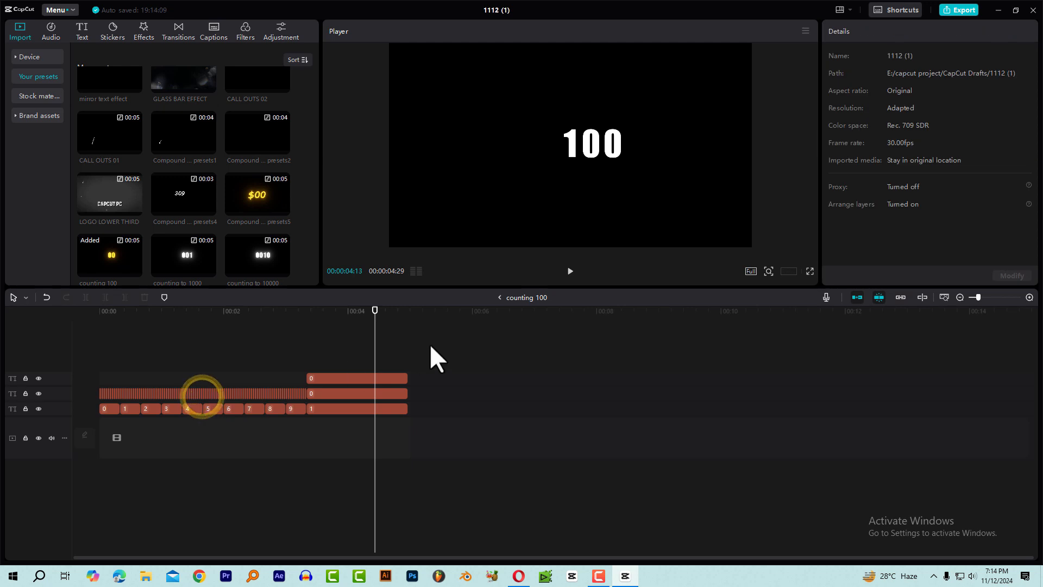
mouse_move(254, 313)
left_mouse_down()
mouse_move(50, 323)
mouse_move(187, 337)
mouse_move(245, 330)
left_mouse_up()
left_click_drag(103, 323, 204, 332)
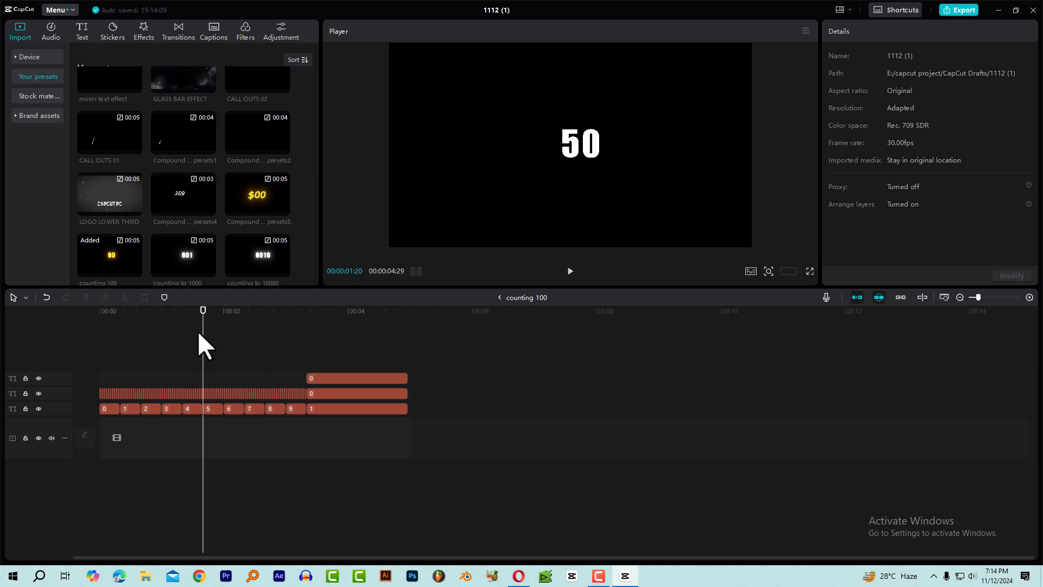
scroll(205, 332, "up", 5)
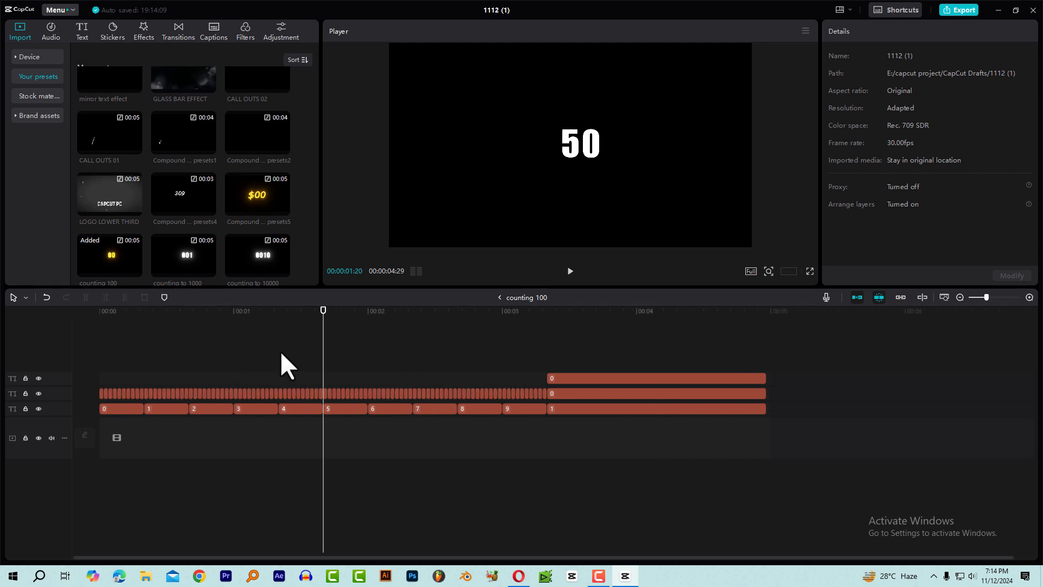
scroll(381, 381, "up", 2)
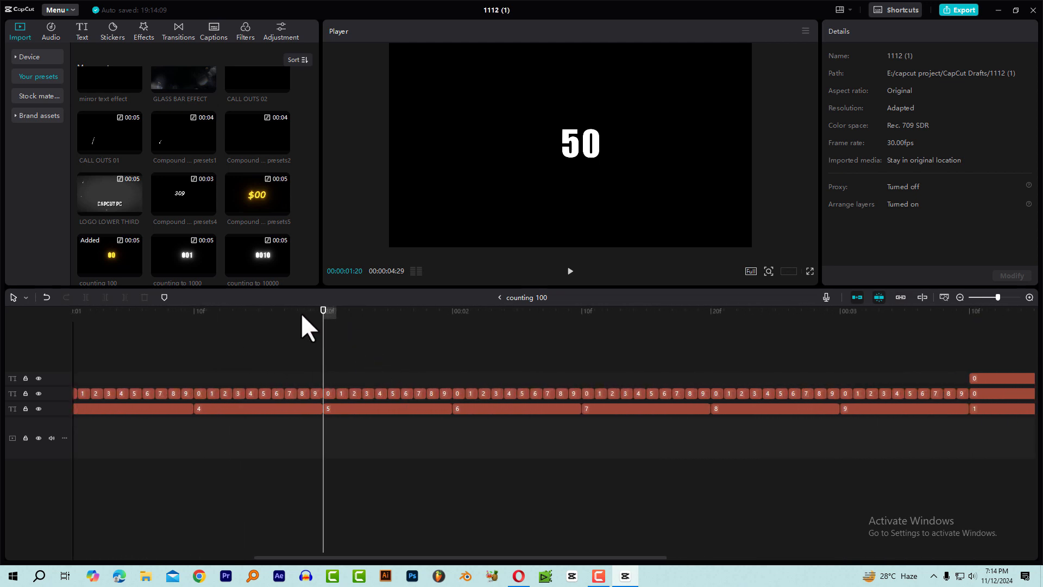
left_click_drag(303, 313, 321, 315)
key("Right")
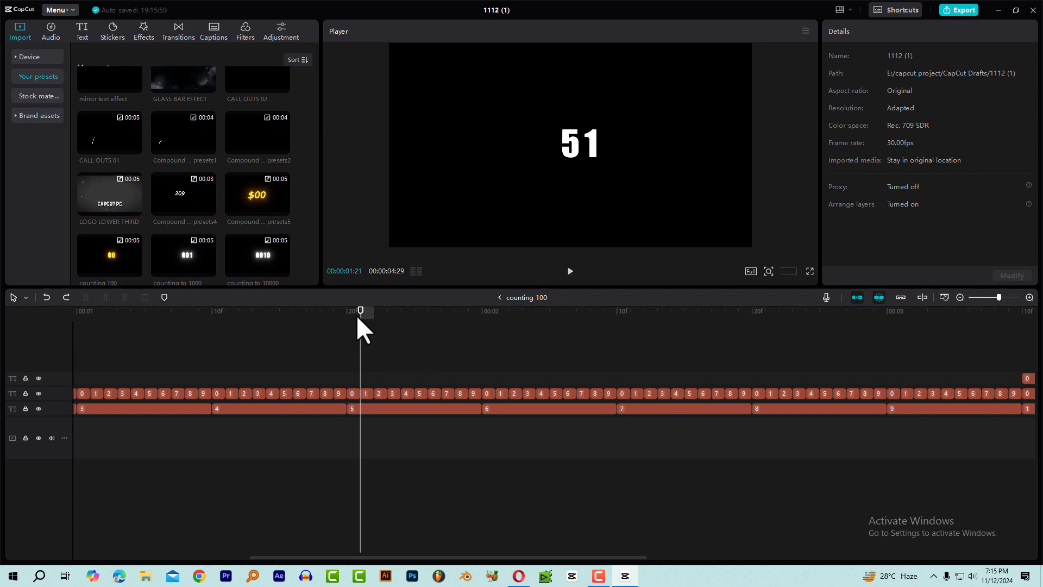
Split the digit text clips at 00:00:01:21 and delete everything after the number 50.
key("ctrl+b")
left_click_drag(364, 376, 943, 423)
key("Delete")
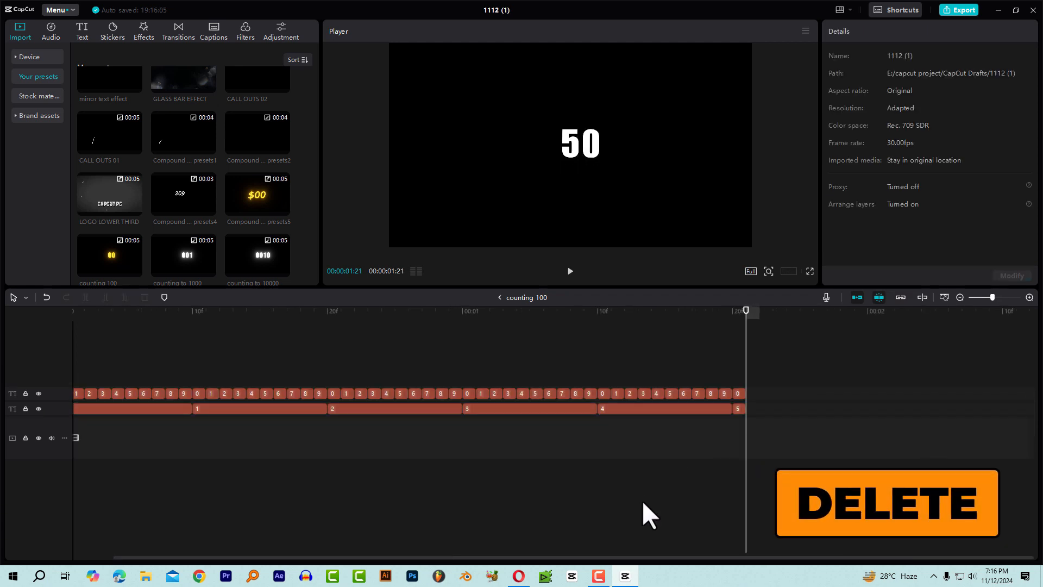
Select the final 5 and 0 text clips together and extend their ends to 00:00:05:03.
left_click(731, 313)
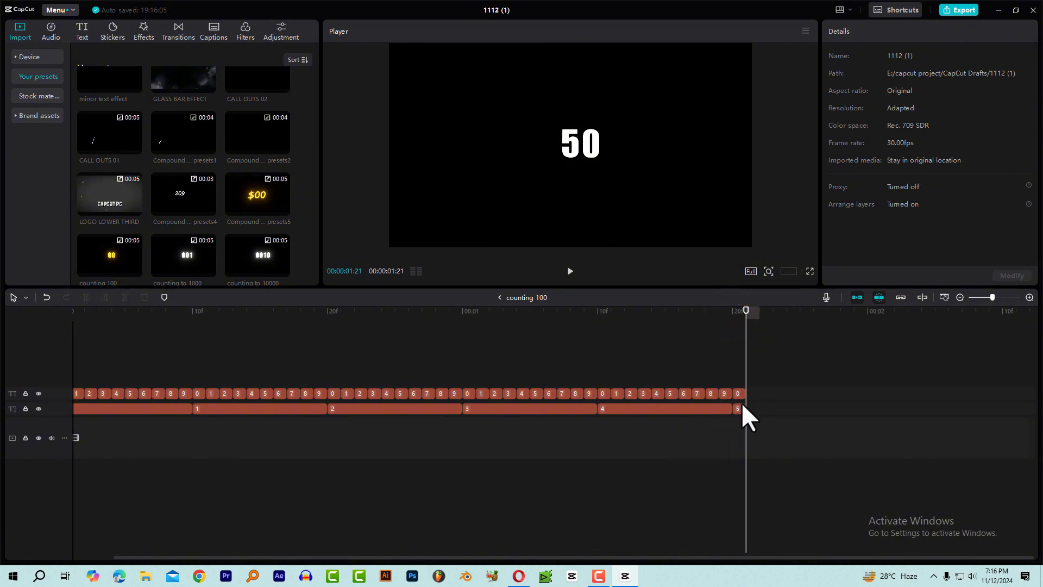
left_click(738, 409)
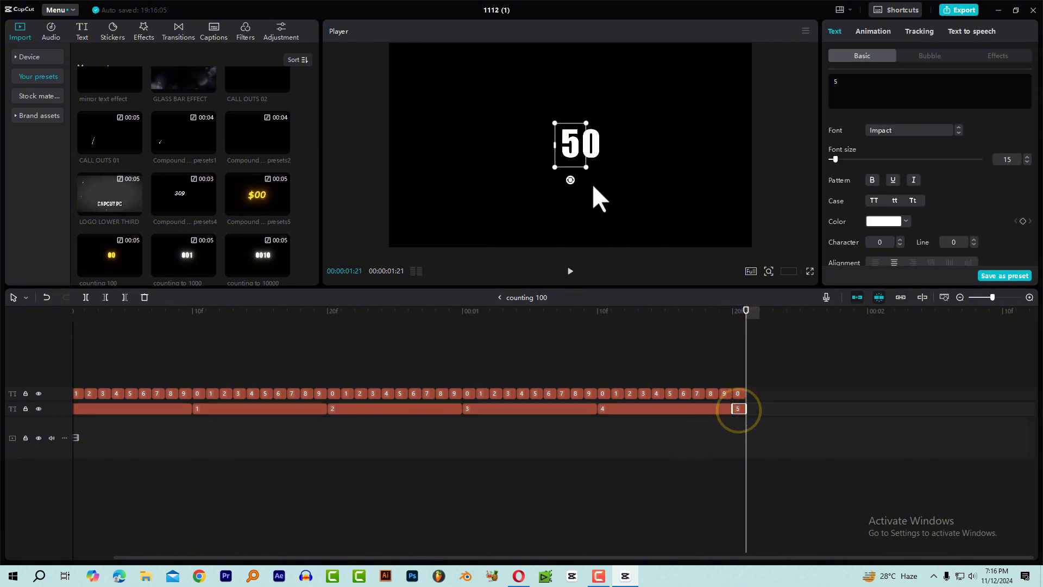
left_click(739, 391)
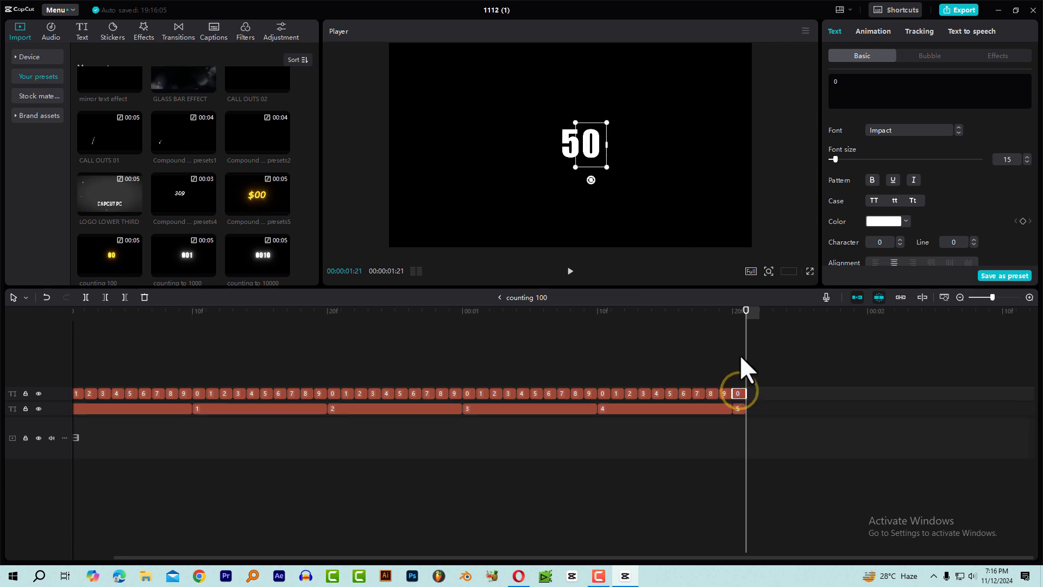
left_click_drag(752, 414, 745, 381)
scroll(657, 400, "down", 5)
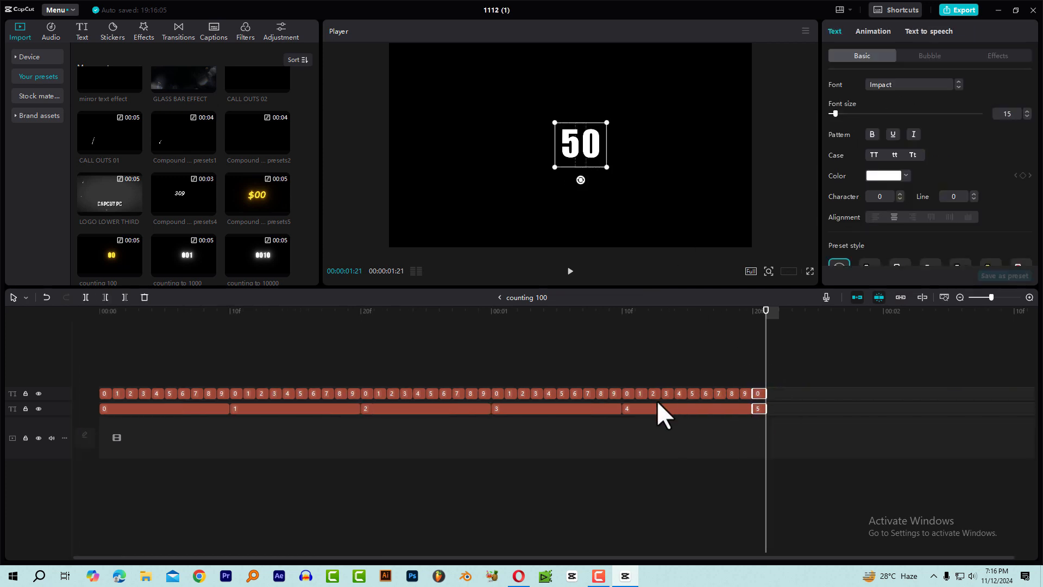
left_click_drag(606, 409, 717, 410)
Play the edited compound clip from the start to check that the count stops and holds at 50.
left_click_drag(246, 311, 33, 326)
key("space")
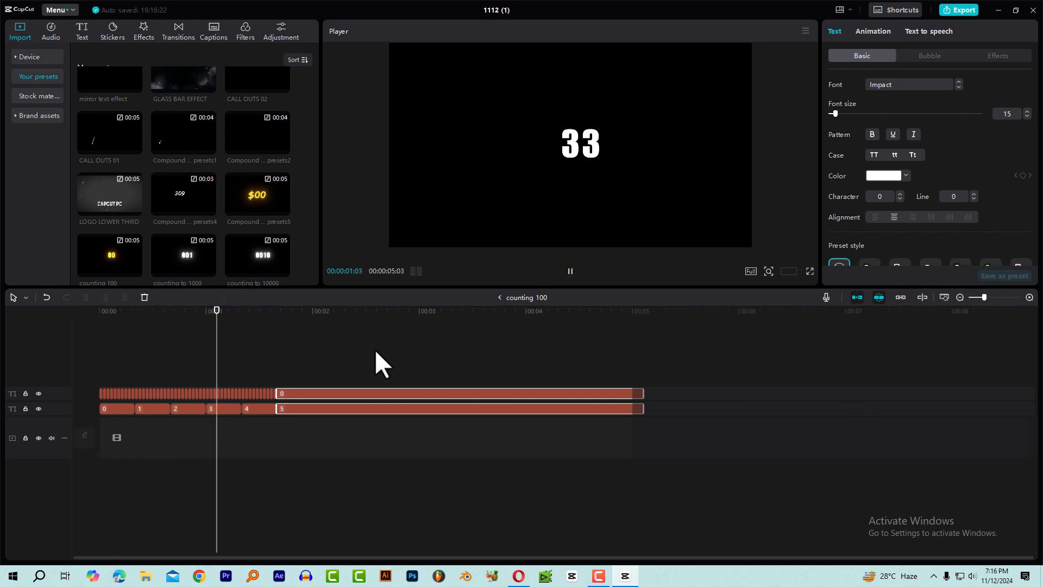
key("space")
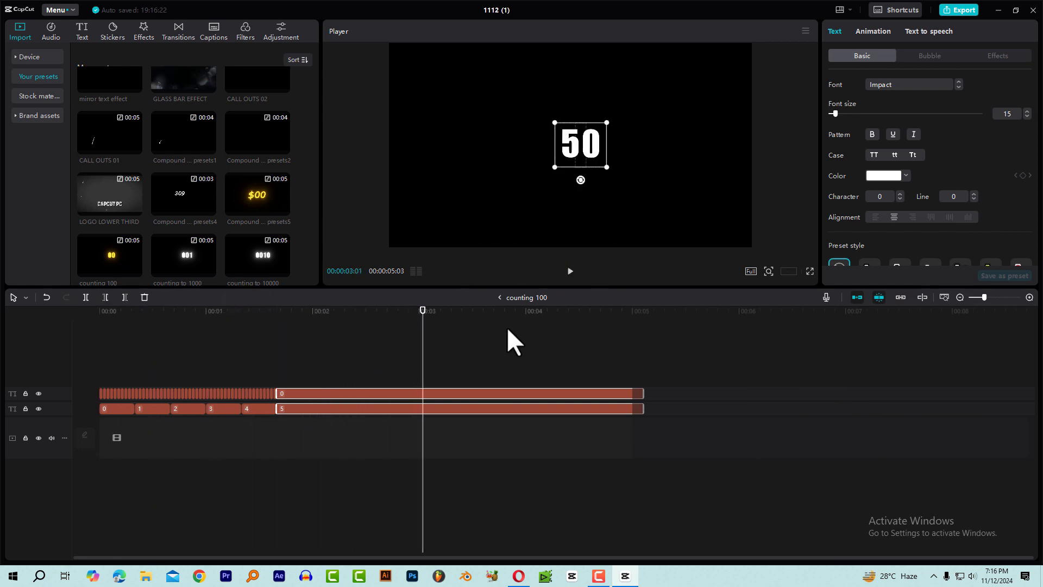
Return to the main timeline and play the shortened count over the mountain video from the start.
left_click(499, 298)
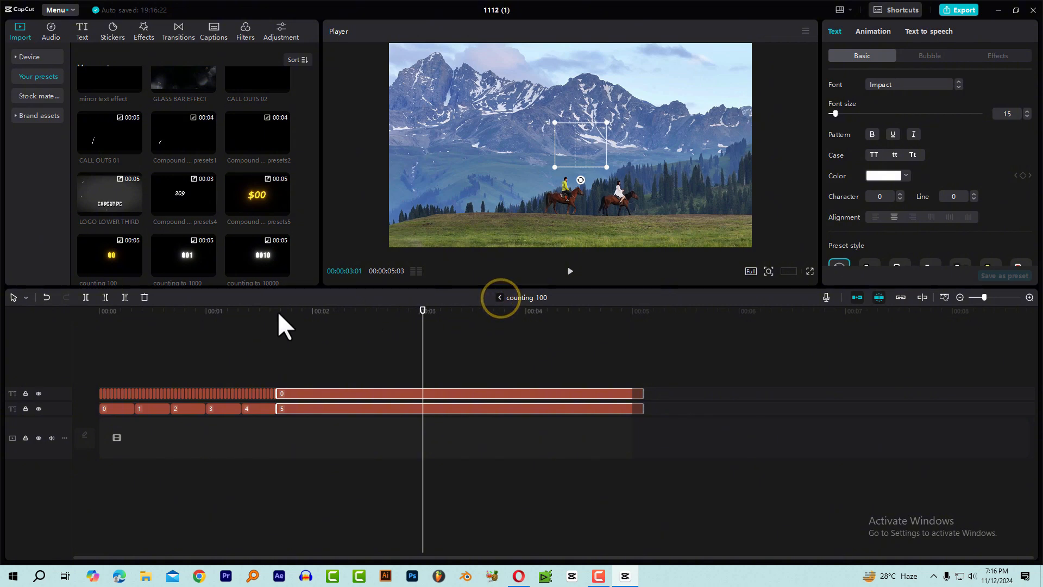
left_click_drag(164, 314, 21, 328)
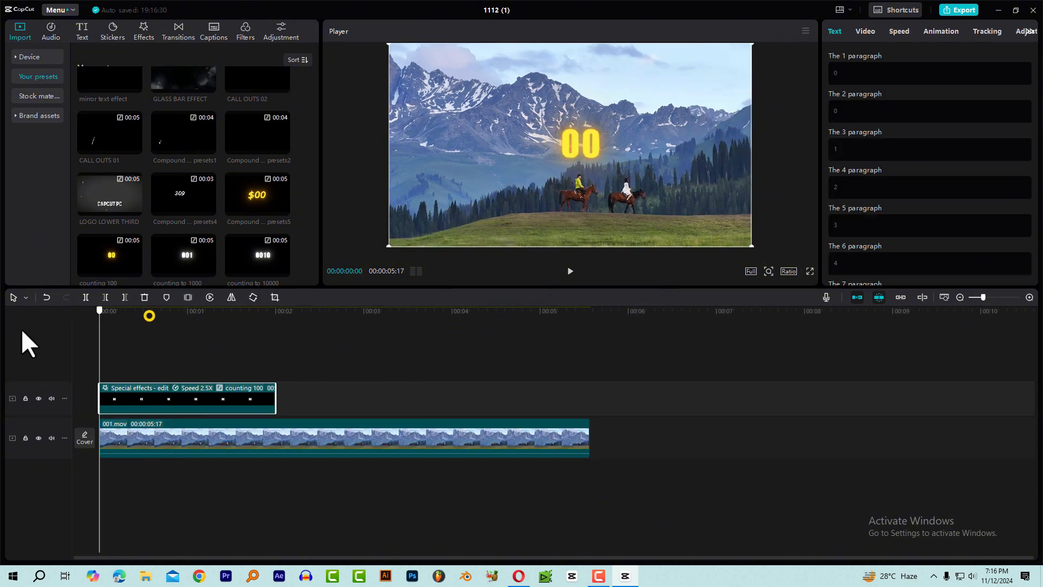
key("space")
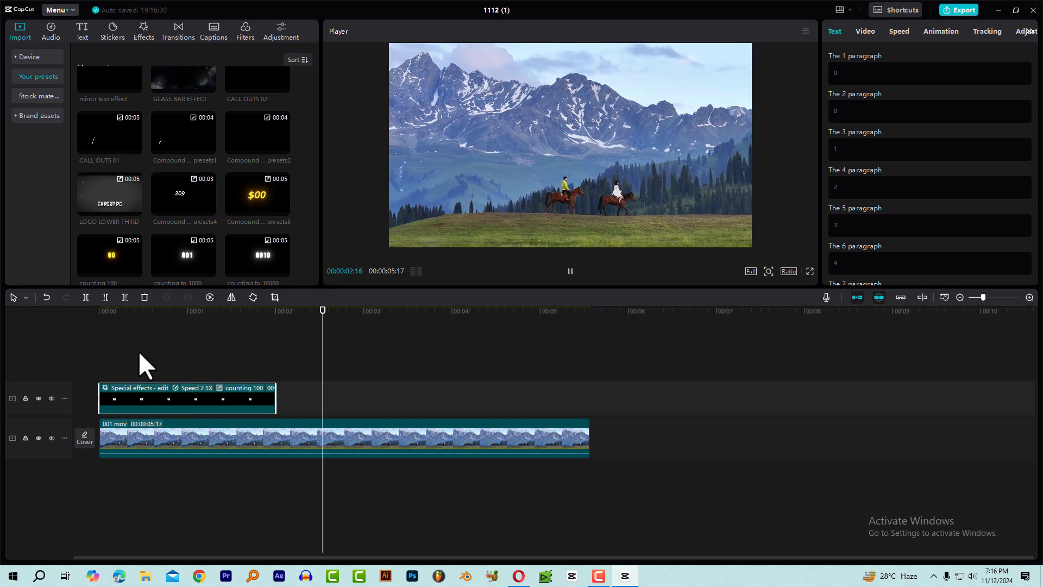
left_click_drag(135, 324, 14, 340)
Inside the counting 100 compound clip, duplicate the first tens-digit 0 text onto a new upper track and place it just left of the count.
left_click(180, 400)
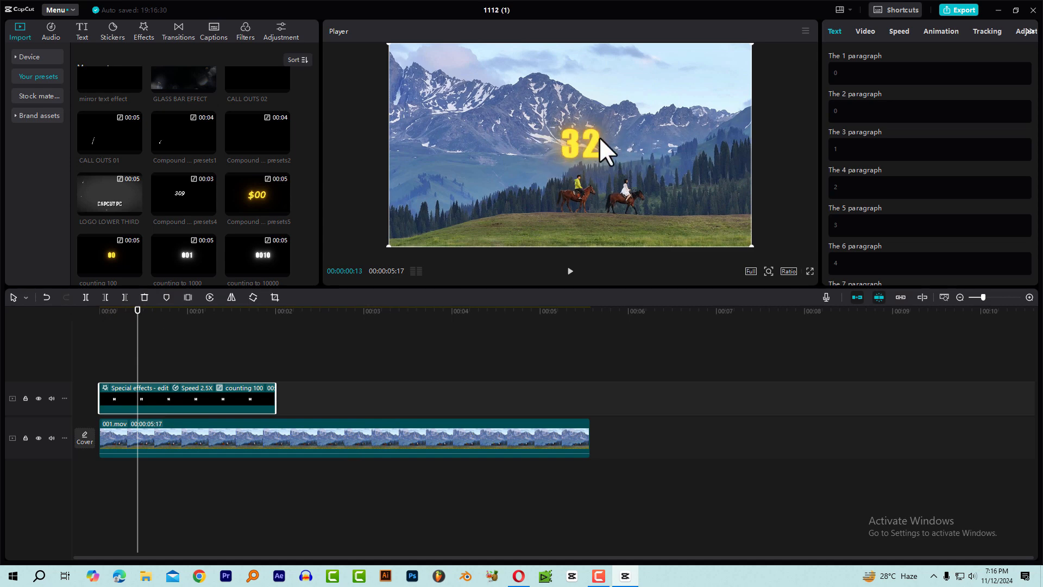
double_click(155, 396)
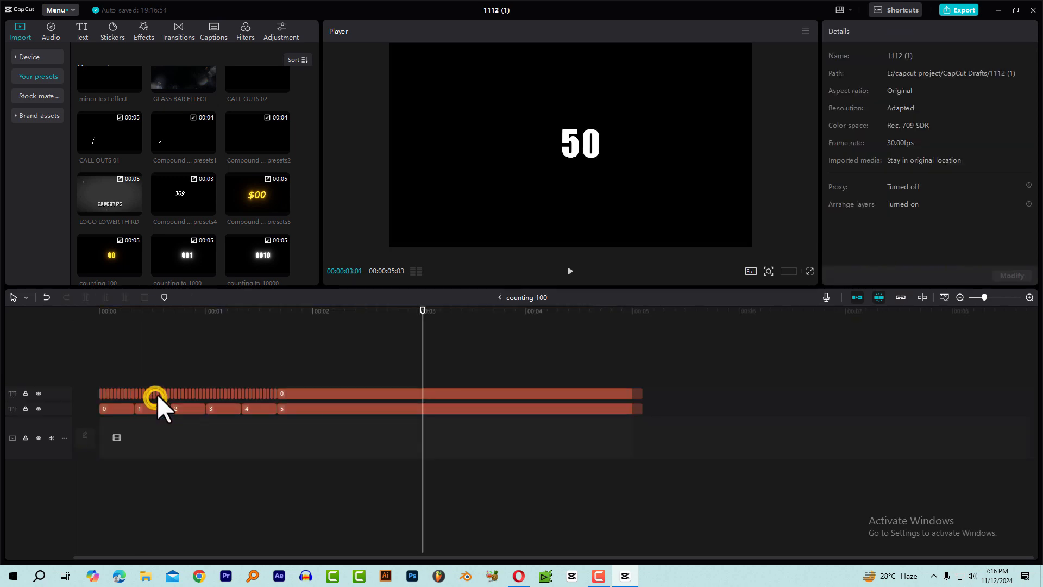
left_click(282, 311)
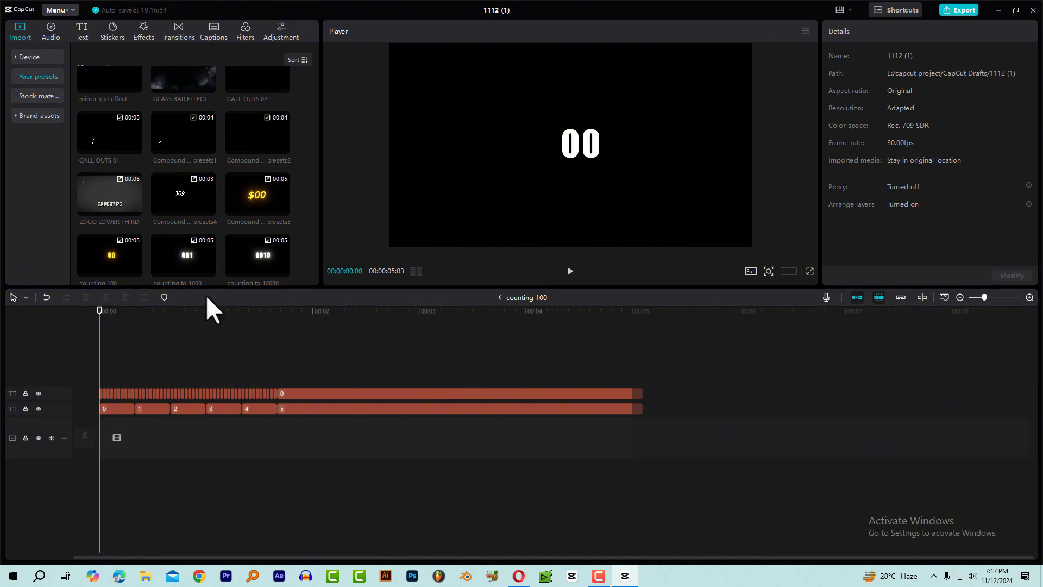
scroll(42, 460, "up", 3)
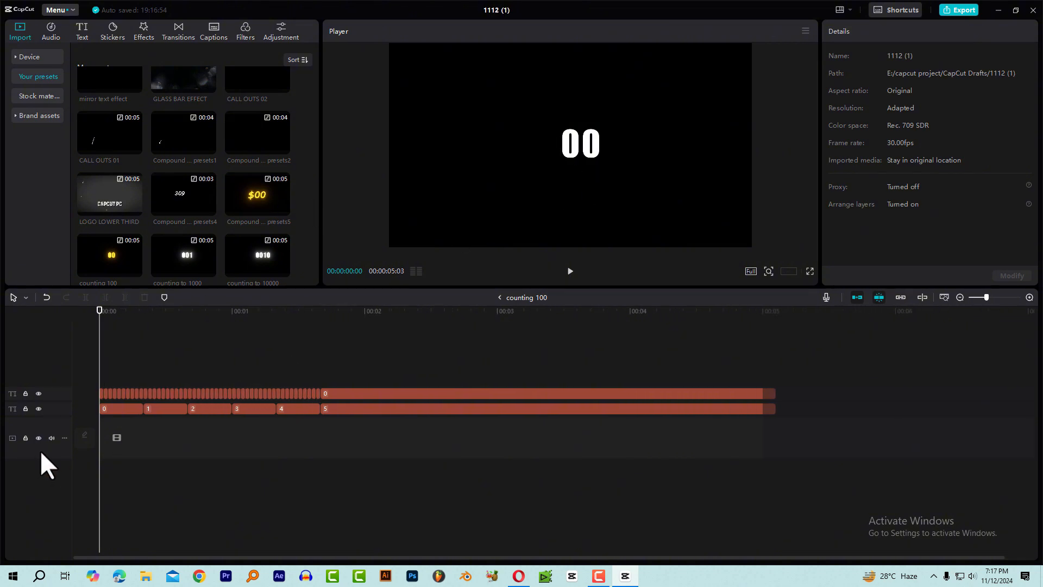
left_click(116, 408)
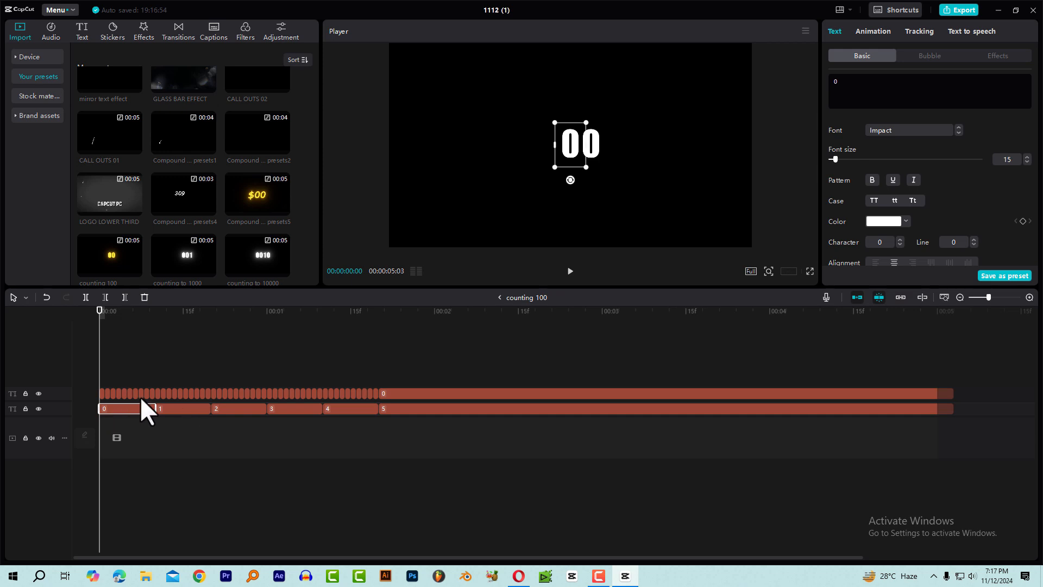
key("ctrl+v")
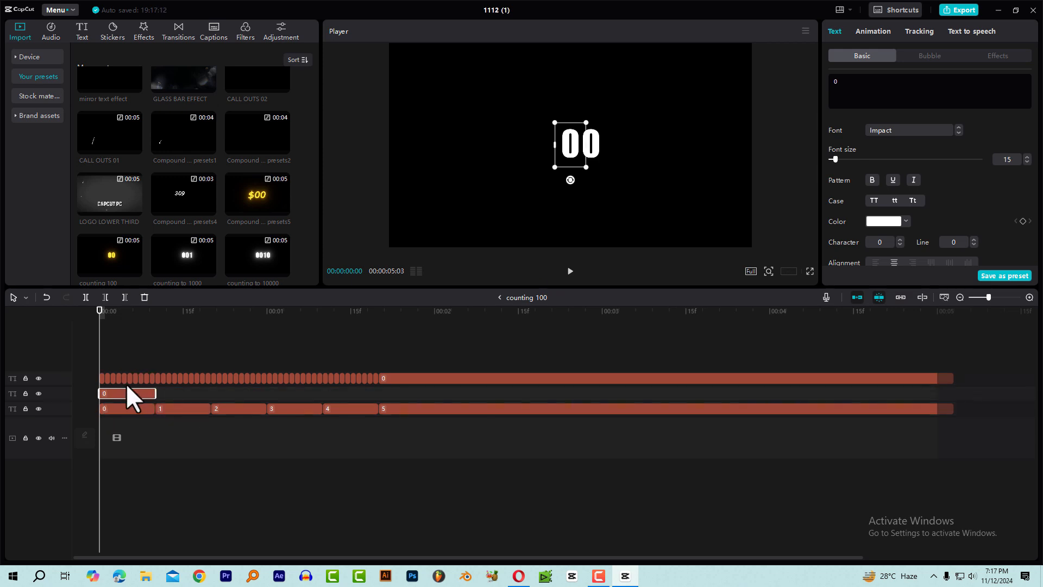
left_click_drag(123, 389, 120, 363)
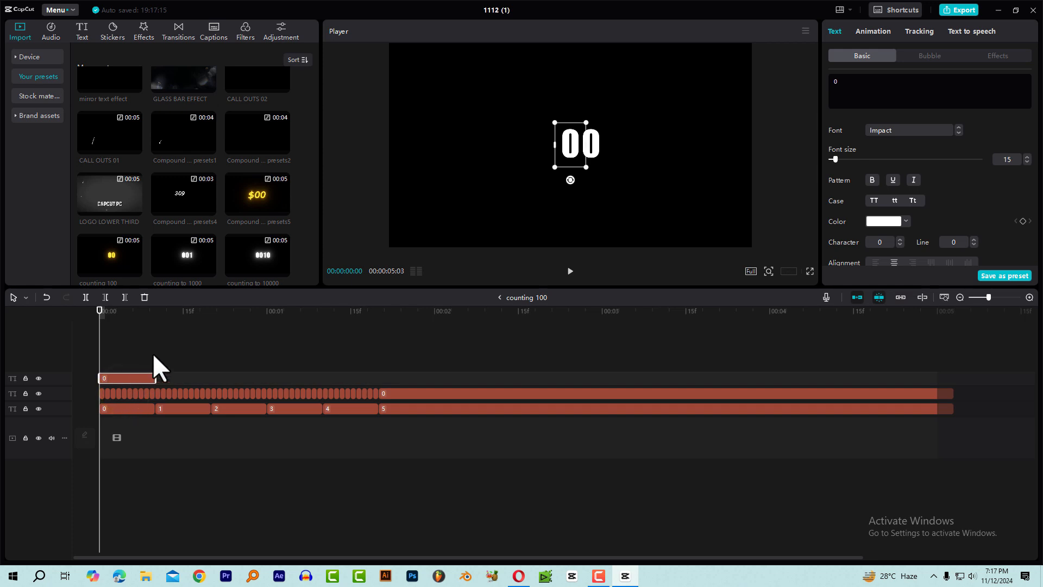
left_click_drag(572, 153, 556, 155)
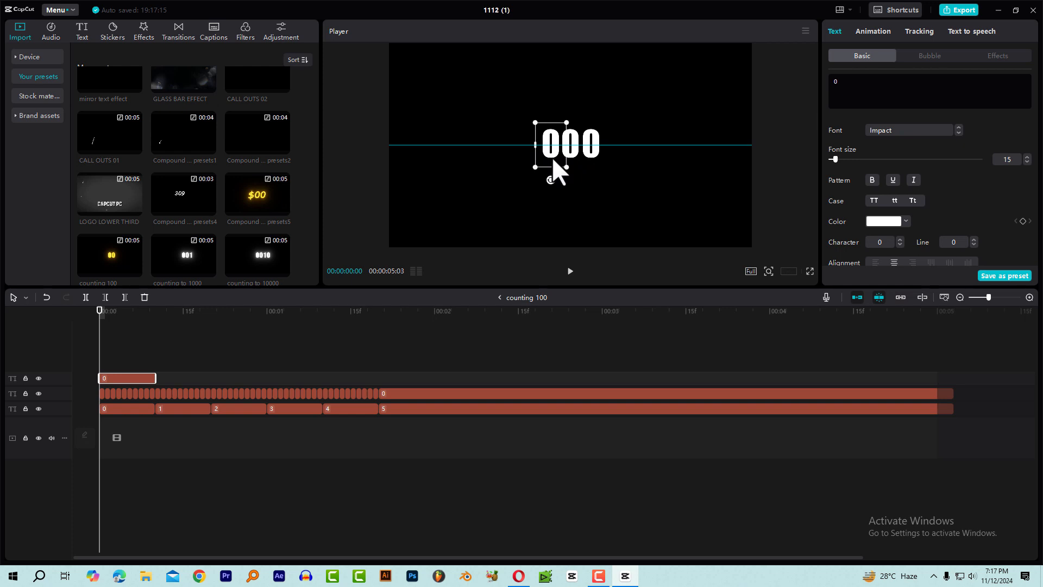
left_click_drag(552, 158, 552, 158)
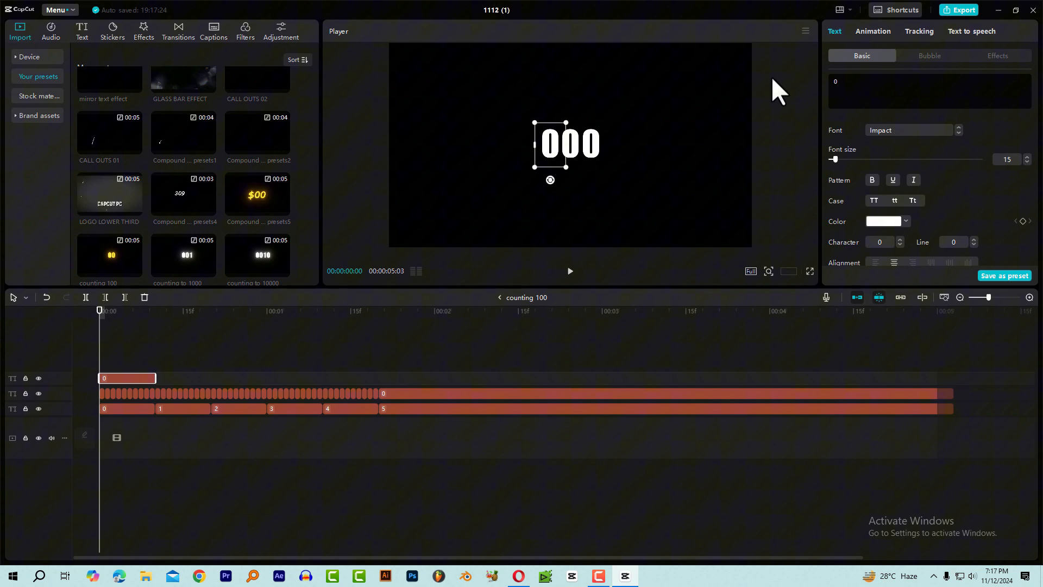
Change the duplicated digit's text to $ and extend its clip to the end of the digit clips.
double_click(863, 78)
type("$")
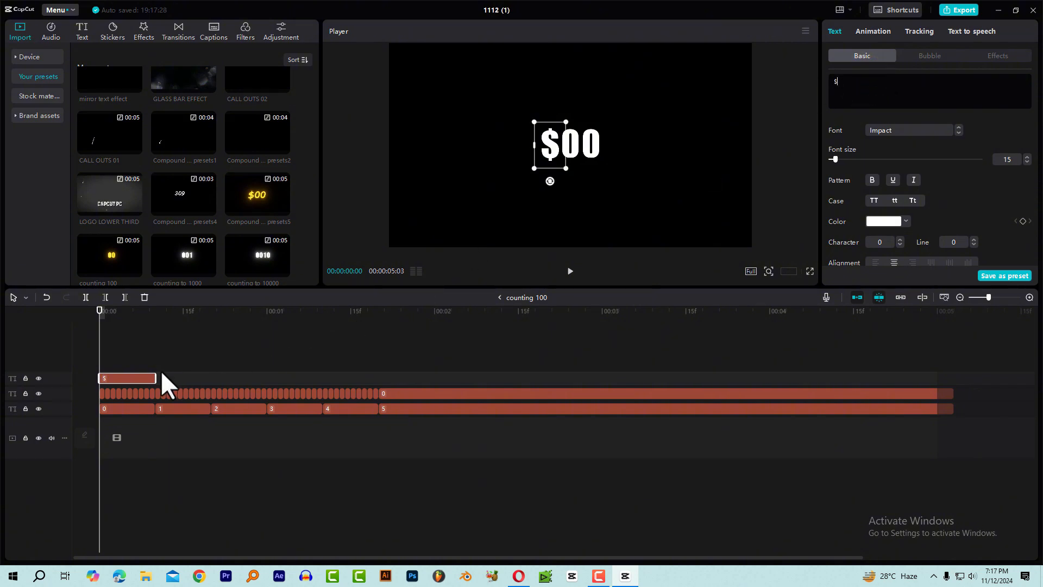
left_click_drag(157, 375, 952, 384)
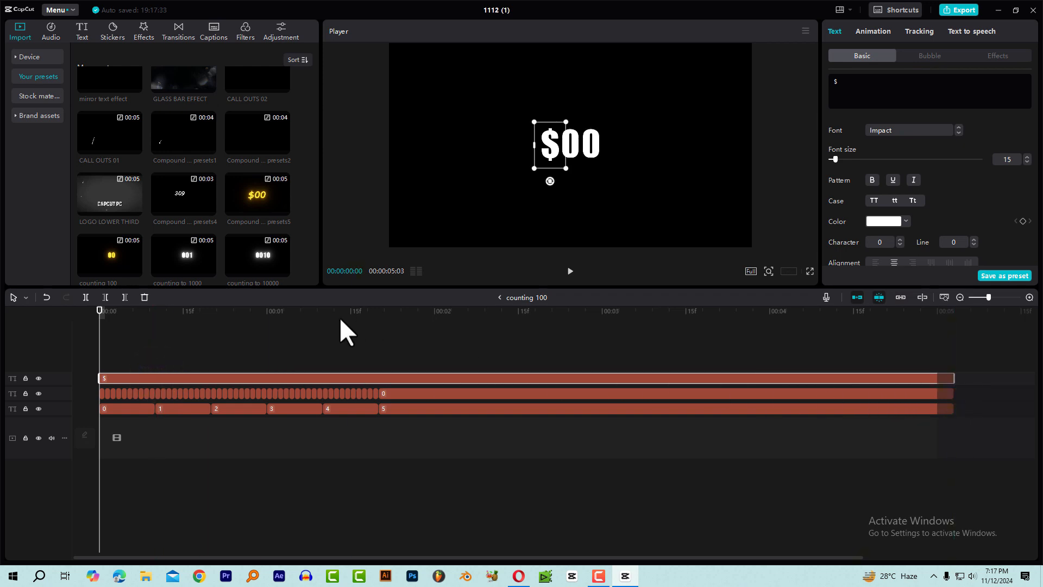
Return to the main timeline and play the dollar count over the mountain video from the start.
left_click(497, 297)
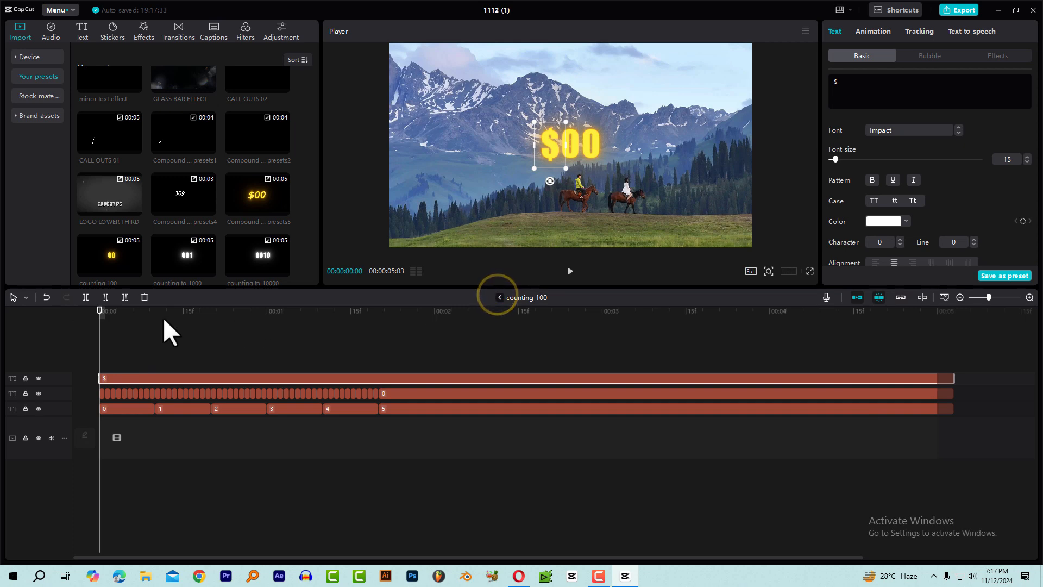
left_click(111, 315)
key("space")
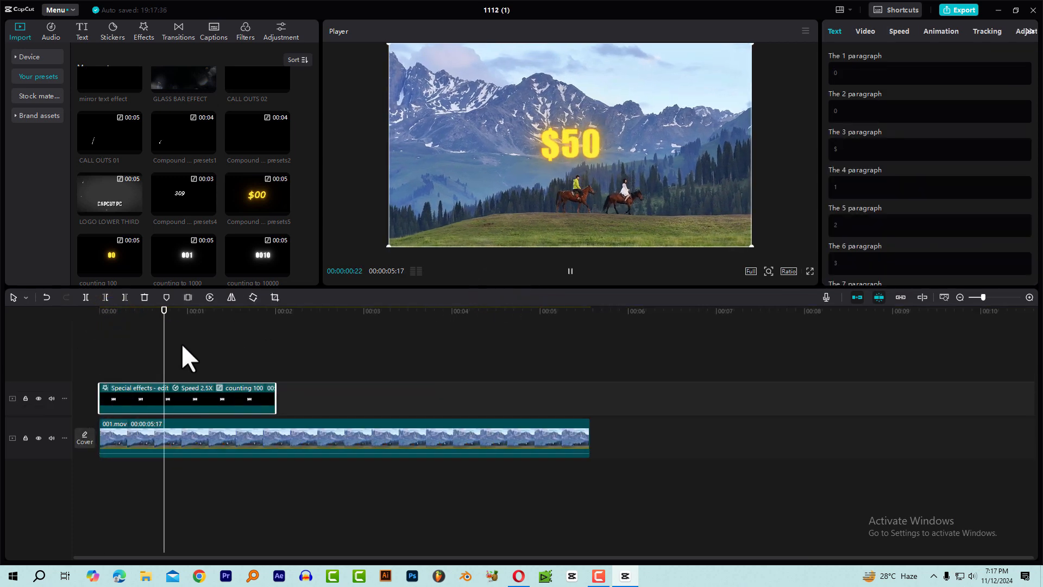
key("space")
Replace the counting 100 clip above the mountain video with the counting to 1000 preset at the timeline start and scrub through it.
left_click(291, 368)
left_click(171, 393)
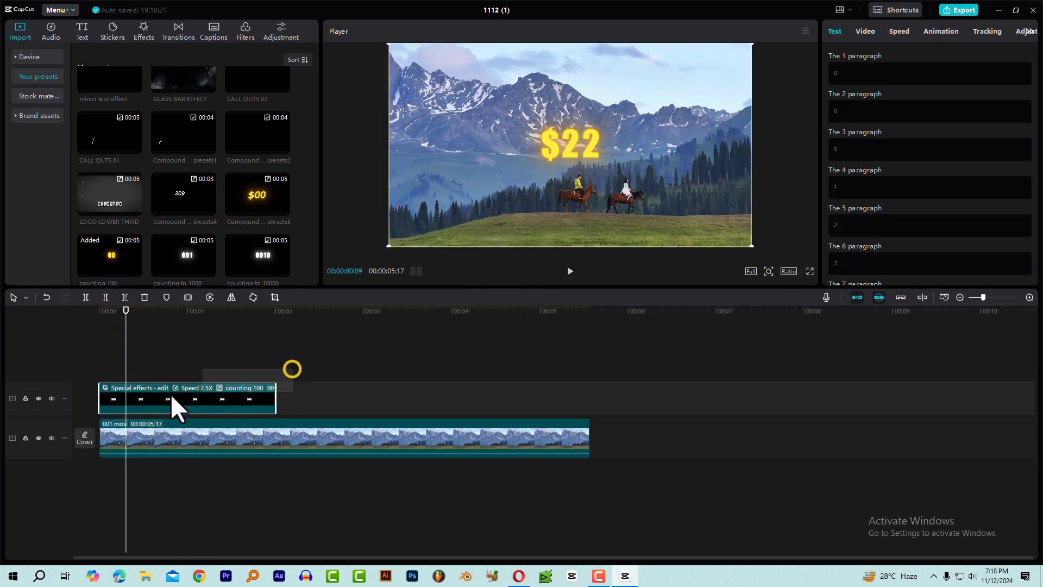
key("Delete")
left_click_drag(197, 262, 97, 402)
left_click_drag(122, 318, 84, 325)
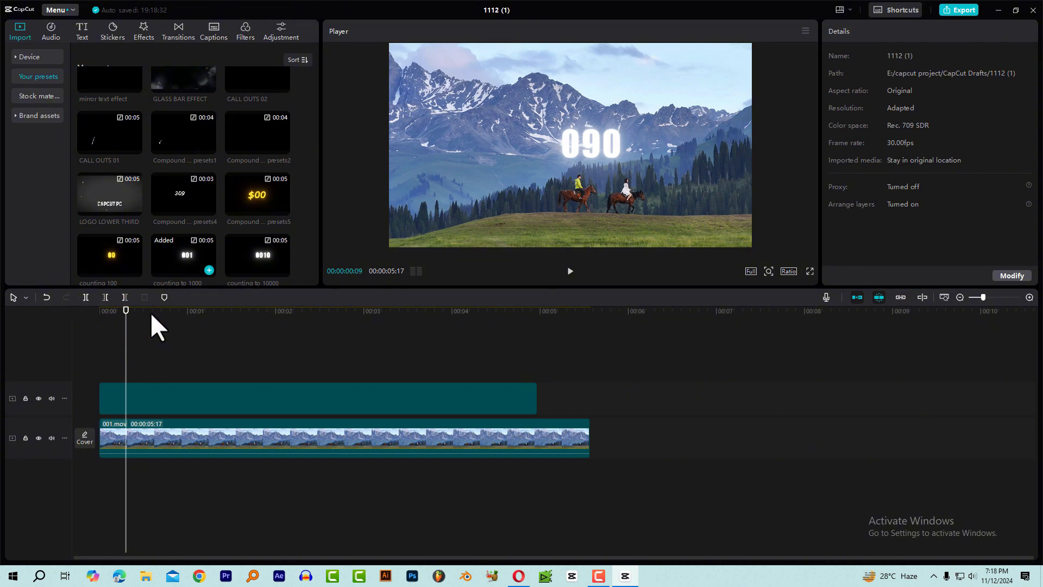
left_click_drag(163, 317, 253, 339)
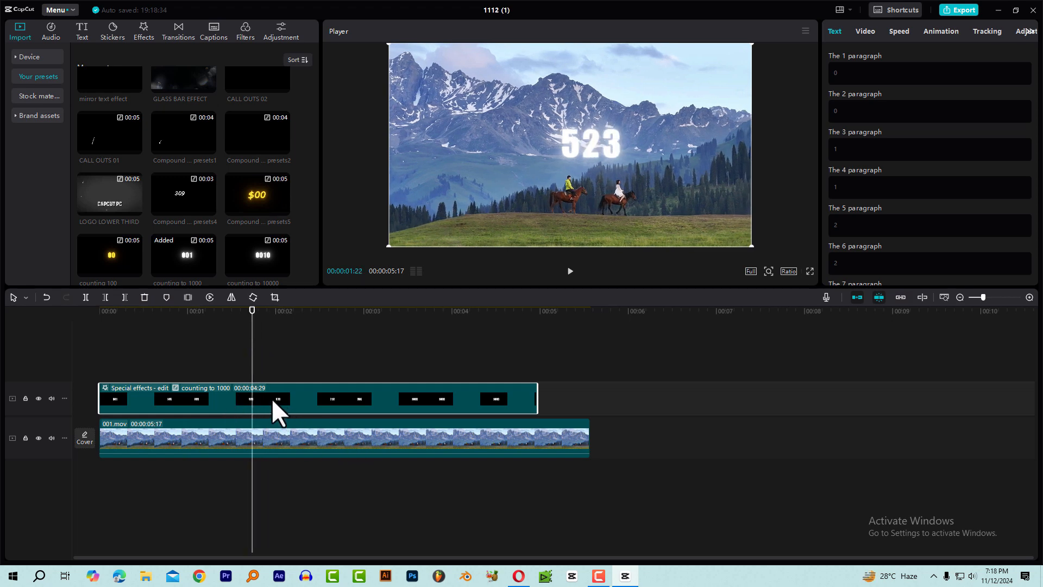
Open the counting to 1000 compound clip and split all its text tracks at 00:00:01:21, just after the frame showing 501.
double_click(255, 396)
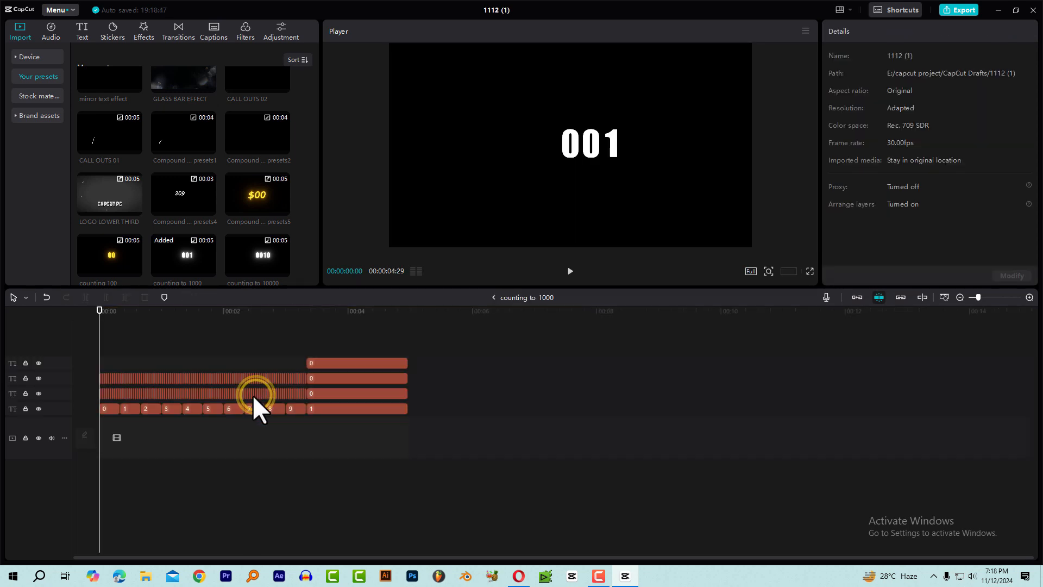
left_click_drag(173, 312, 193, 334)
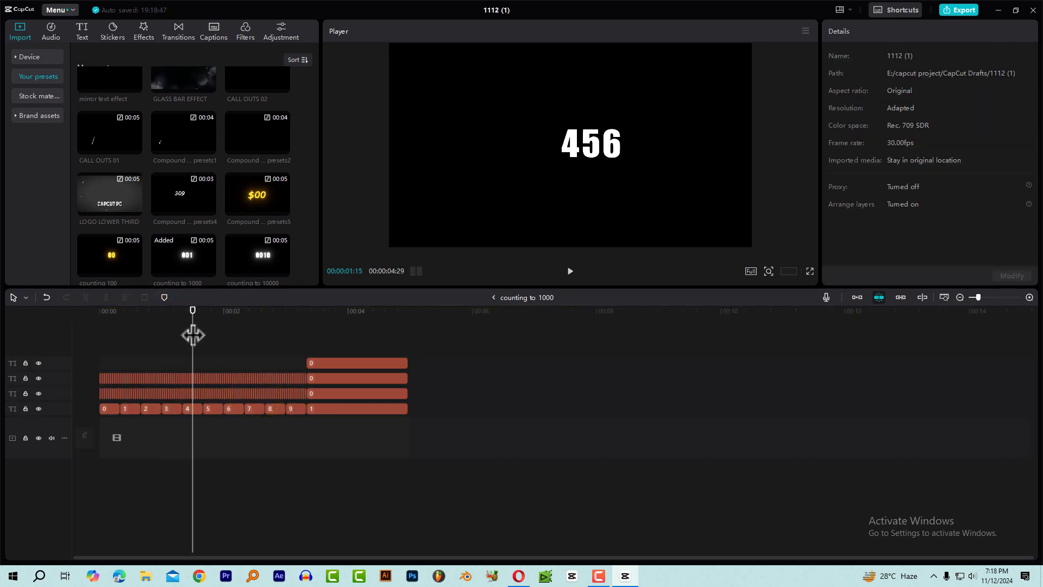
scroll(216, 331, "up", 6)
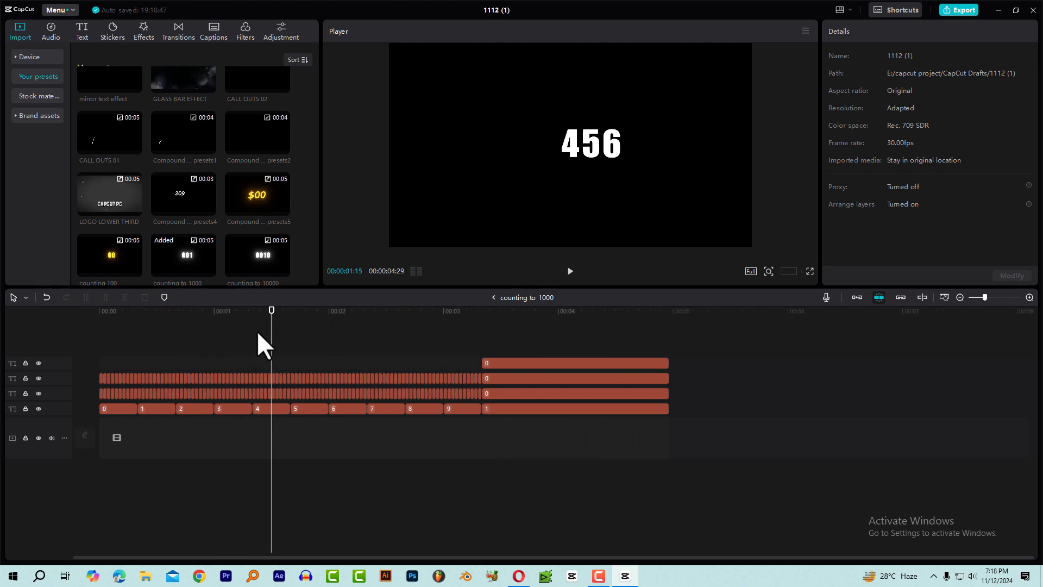
scroll(308, 337, "up", 5)
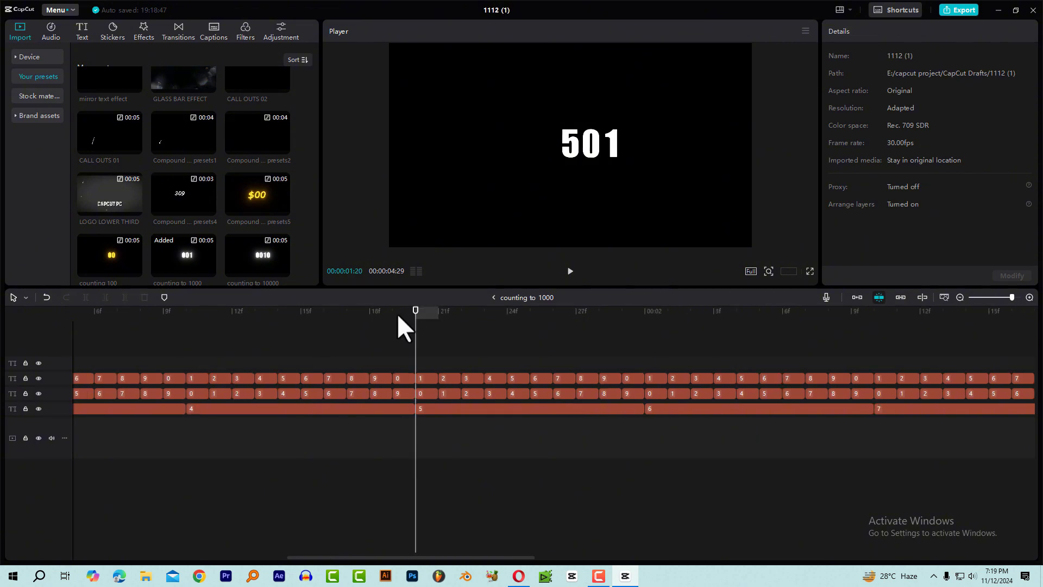
left_click(390, 315)
left_click_drag(393, 314, 416, 325)
left_click(446, 353)
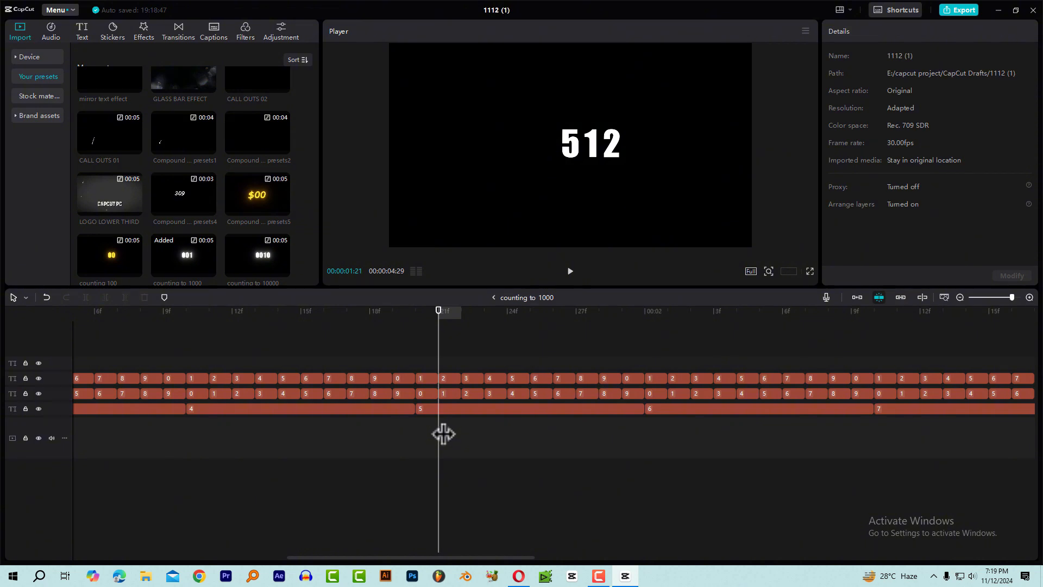
key("ctrl+shift+b")
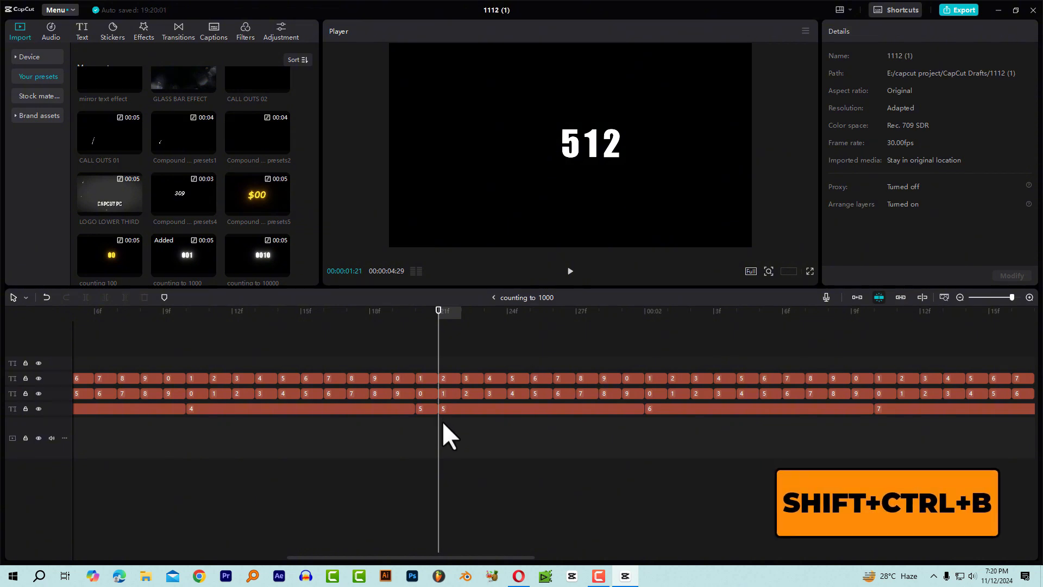
Delete all text clips after the split at 00:00:01:21.
scroll(449, 375, "down", 3)
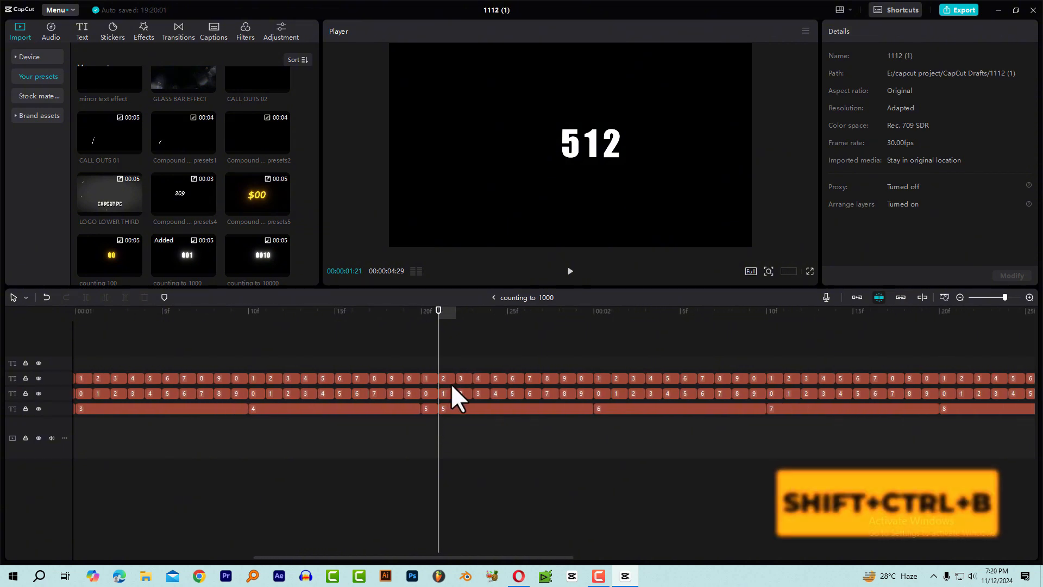
scroll(449, 387, "down", 3)
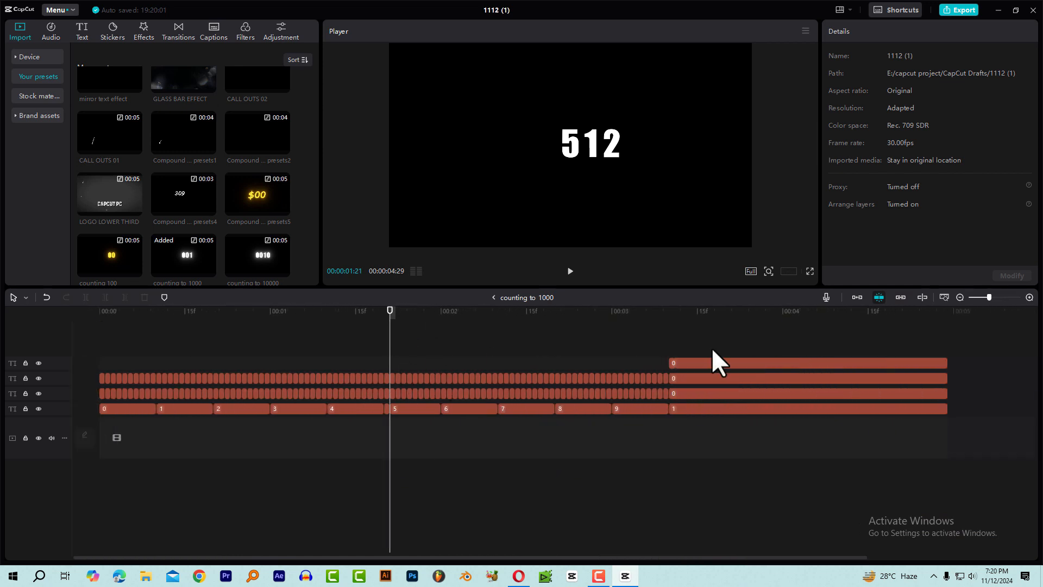
left_click_drag(882, 339, 394, 442)
key("Delete")
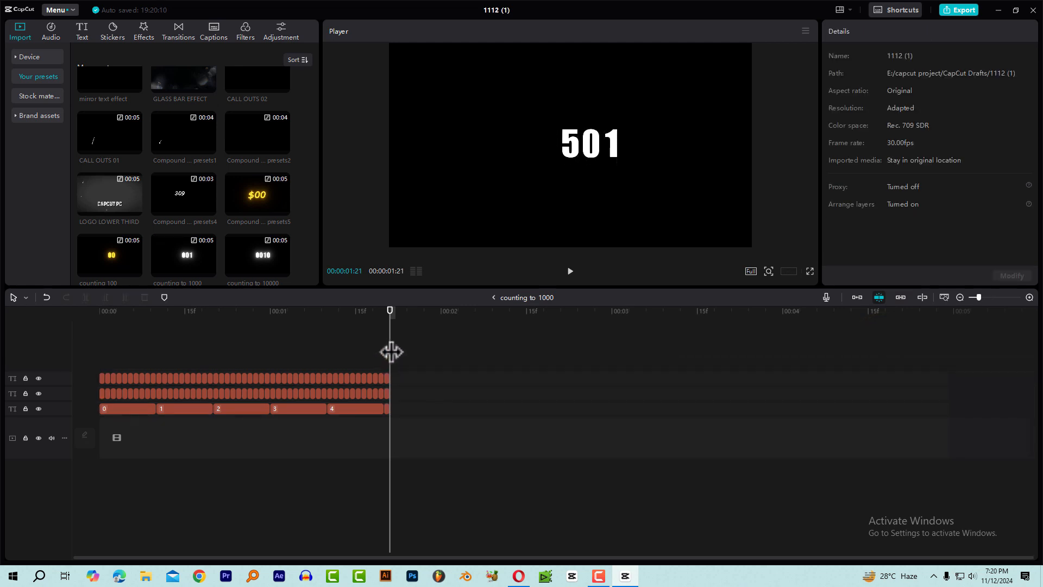
Change the text of the last ones-digit clip to 0 so the final frame reads 500.
left_click(761, 316)
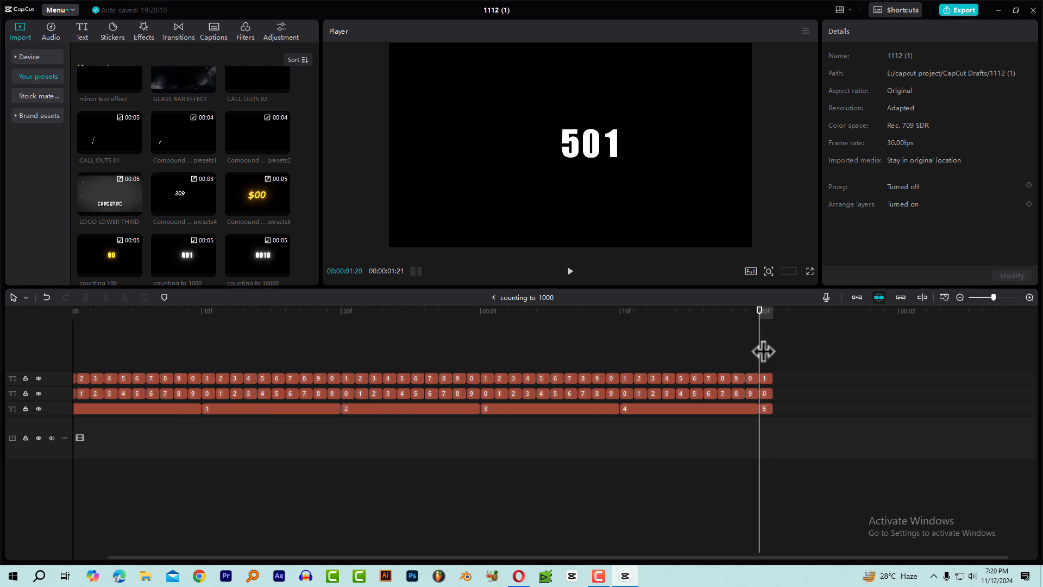
left_click(765, 410)
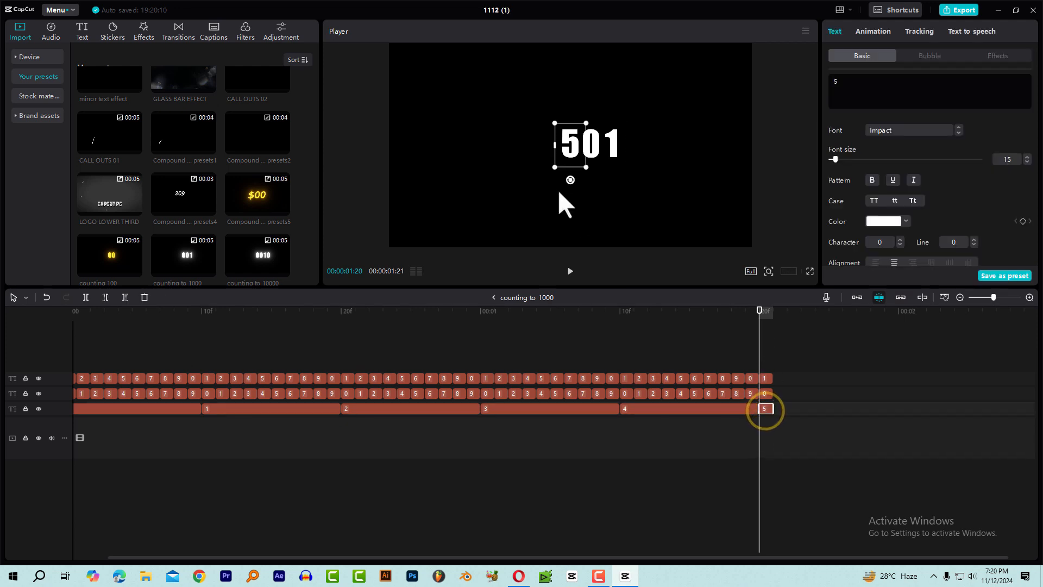
left_click(764, 395)
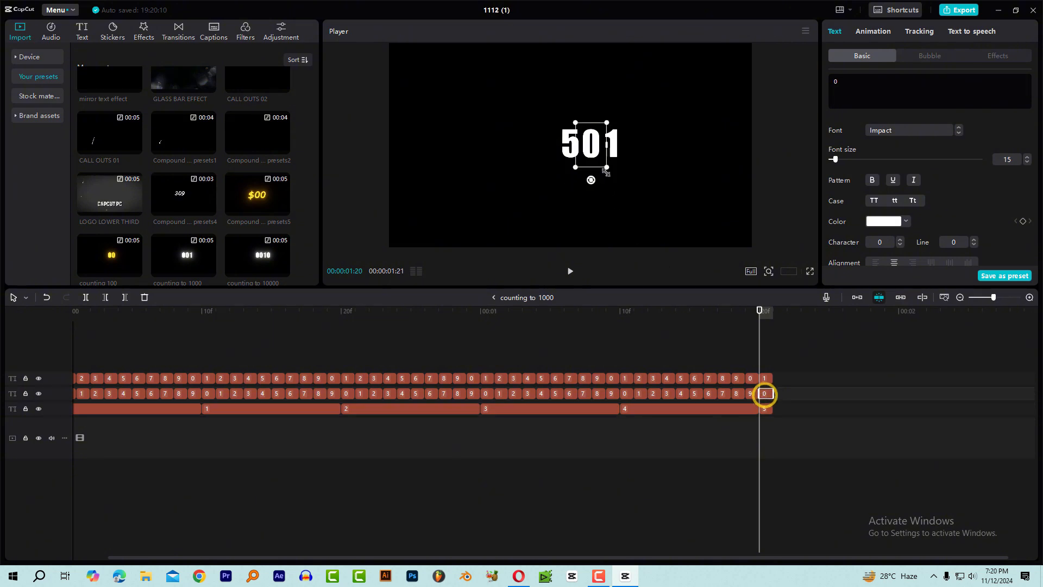
left_click(767, 375)
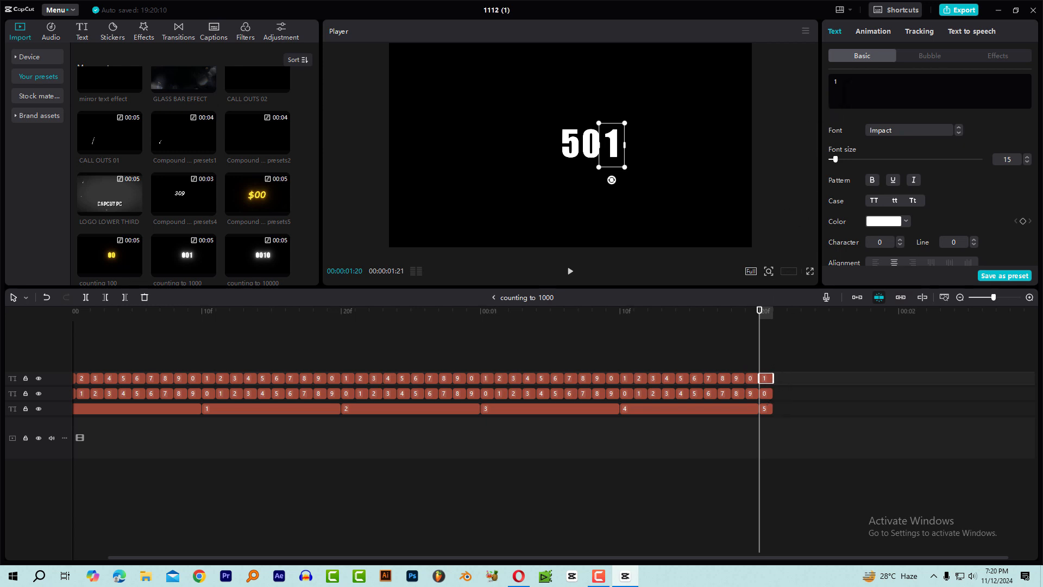
double_click(855, 79)
type("0")
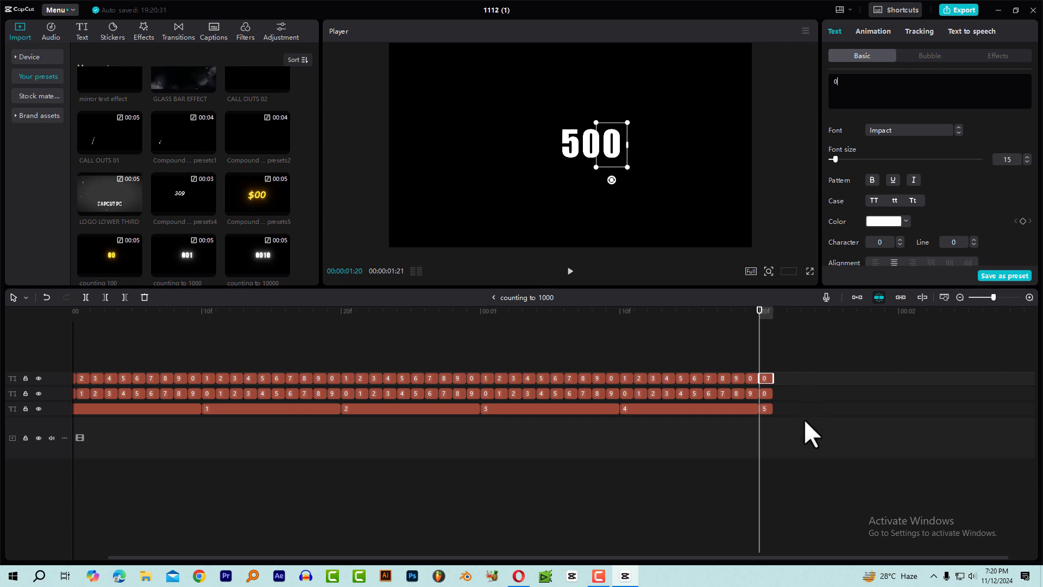
Select the three final digit clips of 500 together and extend their ends to 00:00:04:29.
left_click_drag(791, 429, 771, 367)
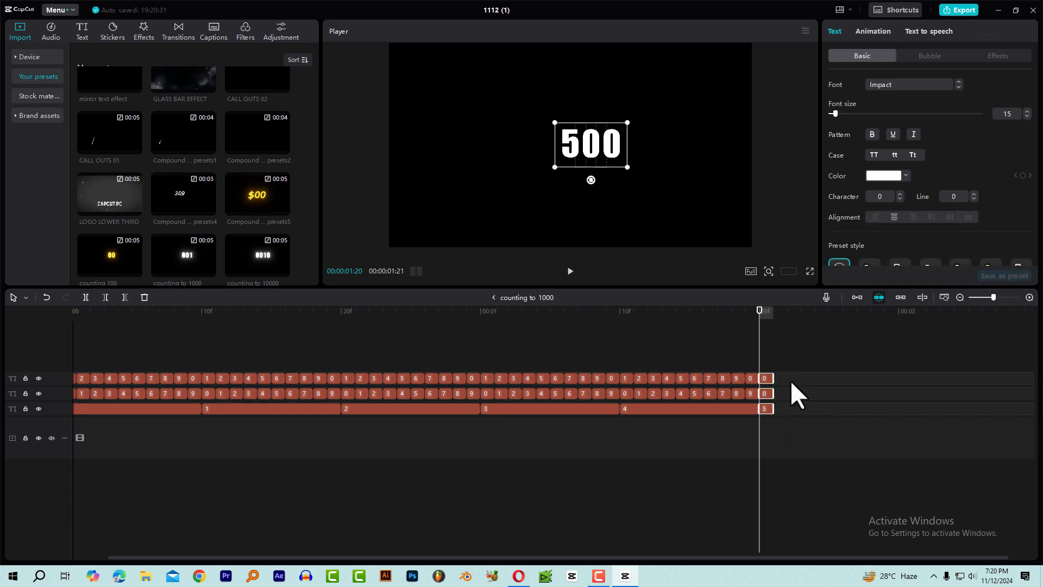
left_click(776, 380)
left_click_drag(802, 439, 767, 374)
scroll(765, 406, "down", 6)
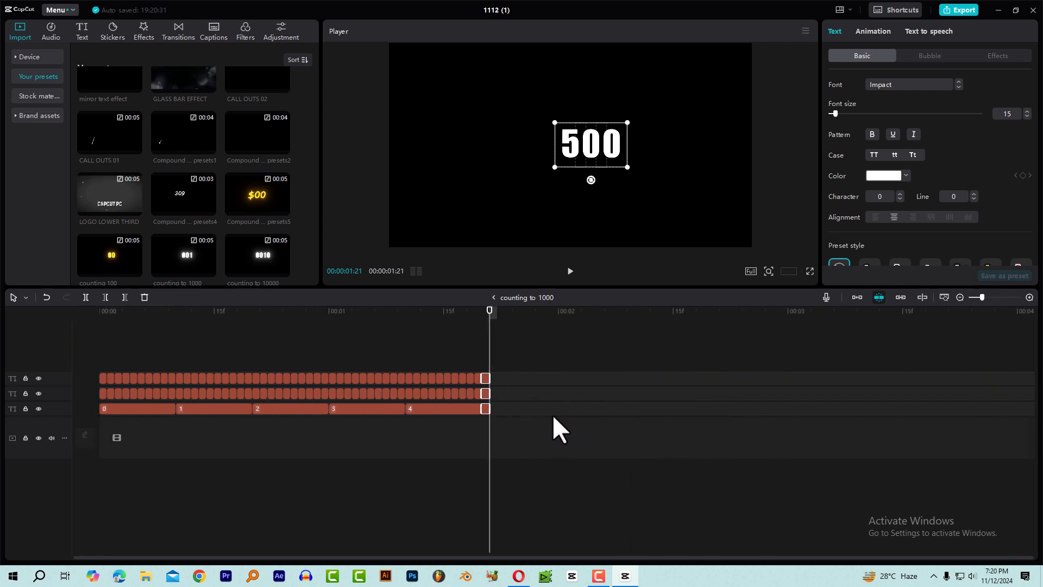
left_click_drag(488, 372, 846, 384)
Play the edited compound clip from the start to check that the count stops and holds at 500.
scroll(321, 397, "down", 6)
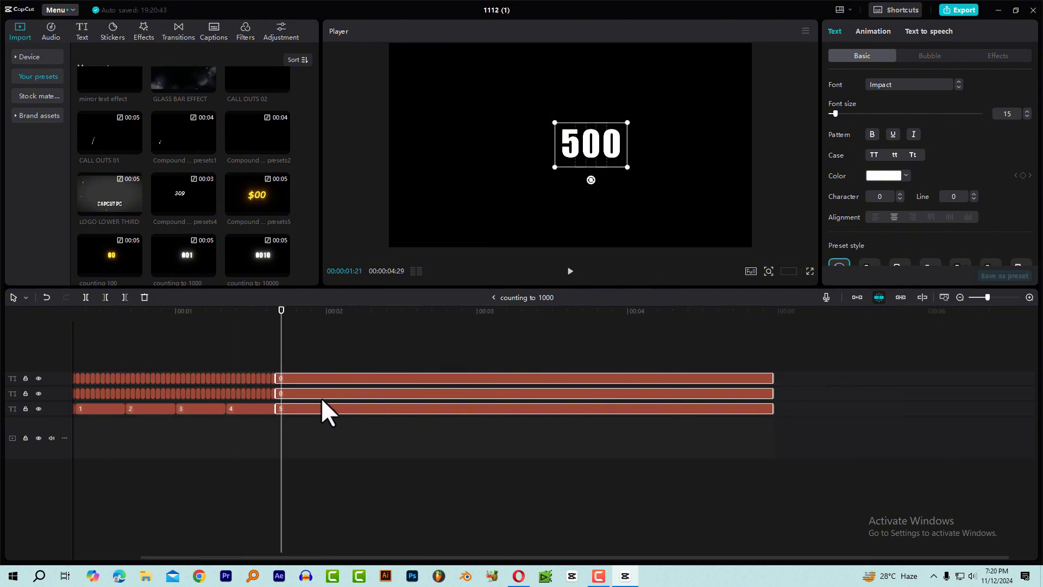
left_click_drag(142, 313, 9, 320)
key("space")
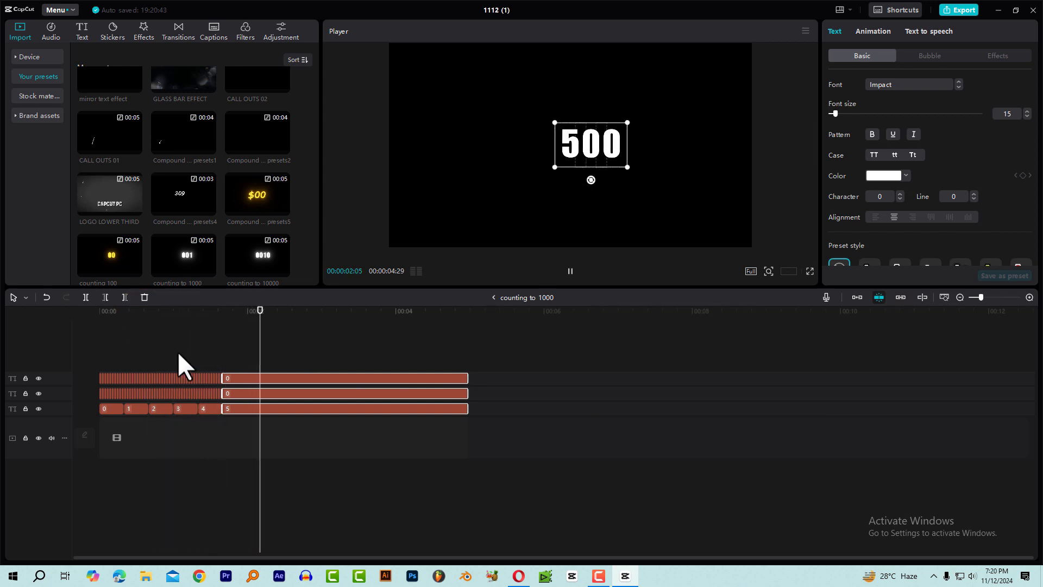
Leave the compound clip and play the main timeline from the start to check the count to 500 over the landscape video.
left_click(494, 297)
left_click_drag(203, 316, 53, 326)
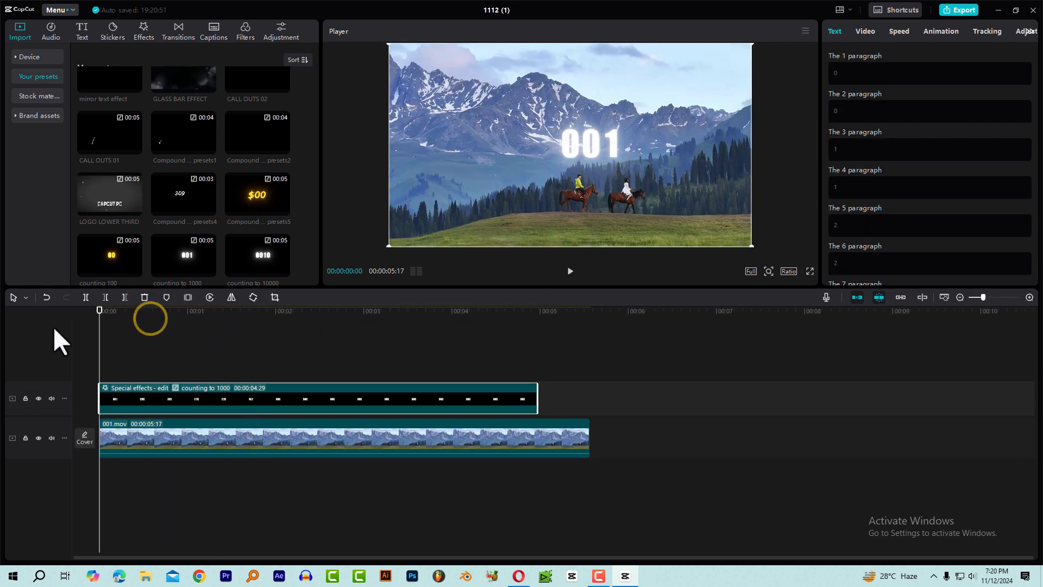
key("space")
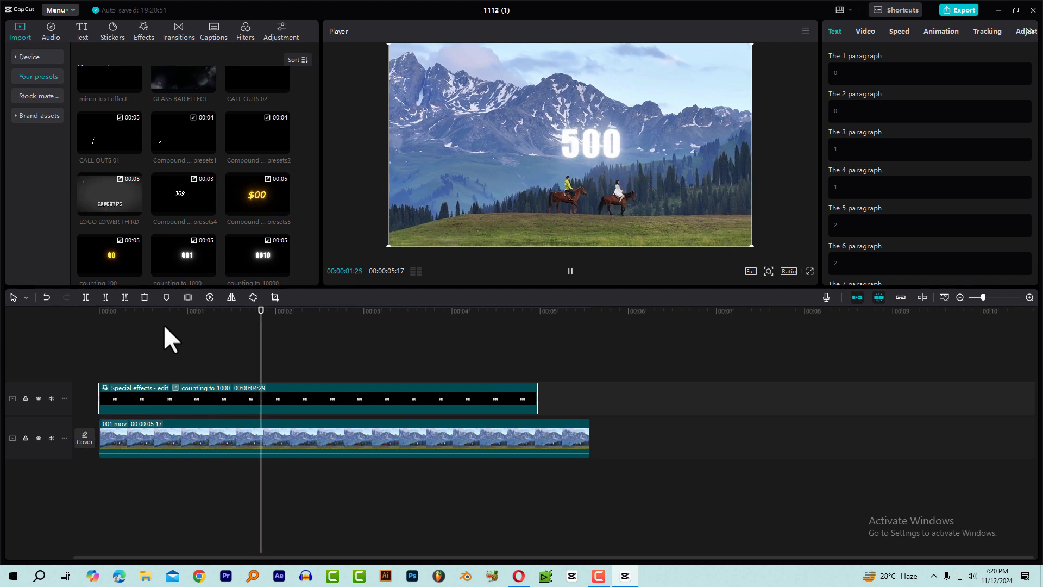
key("space")
left_click_drag(217, 312, 82, 316)
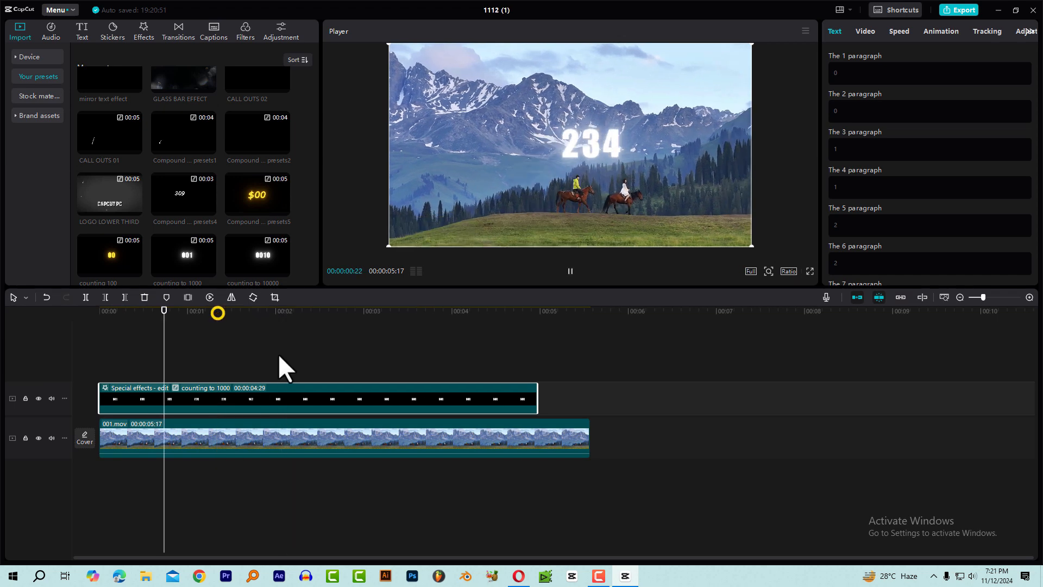
key("space")
key("space")
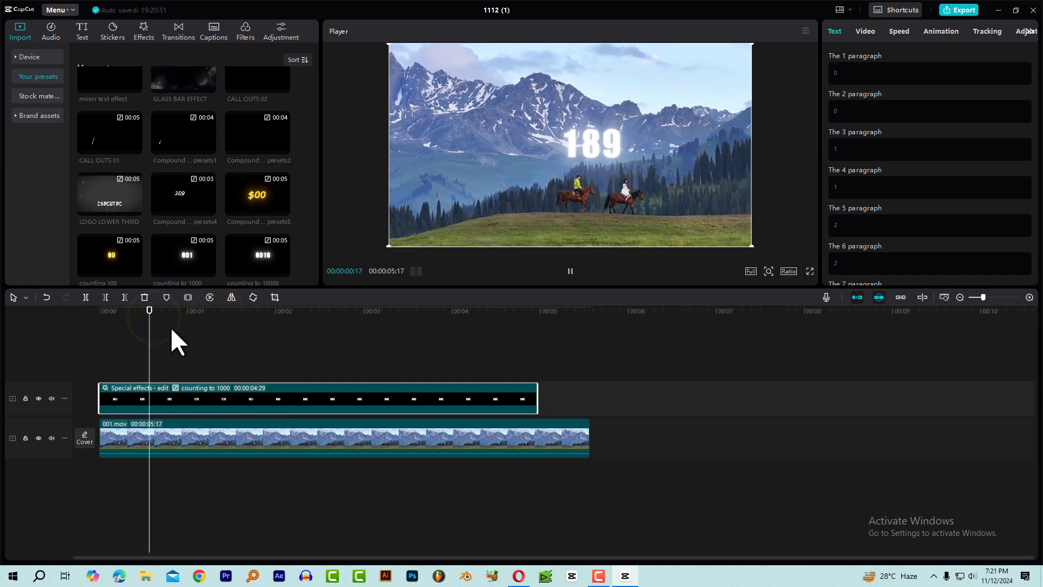
key("space")
Set the counting to 1000 clip's speed to 1.8x and play the faster count from the start.
left_click(893, 31)
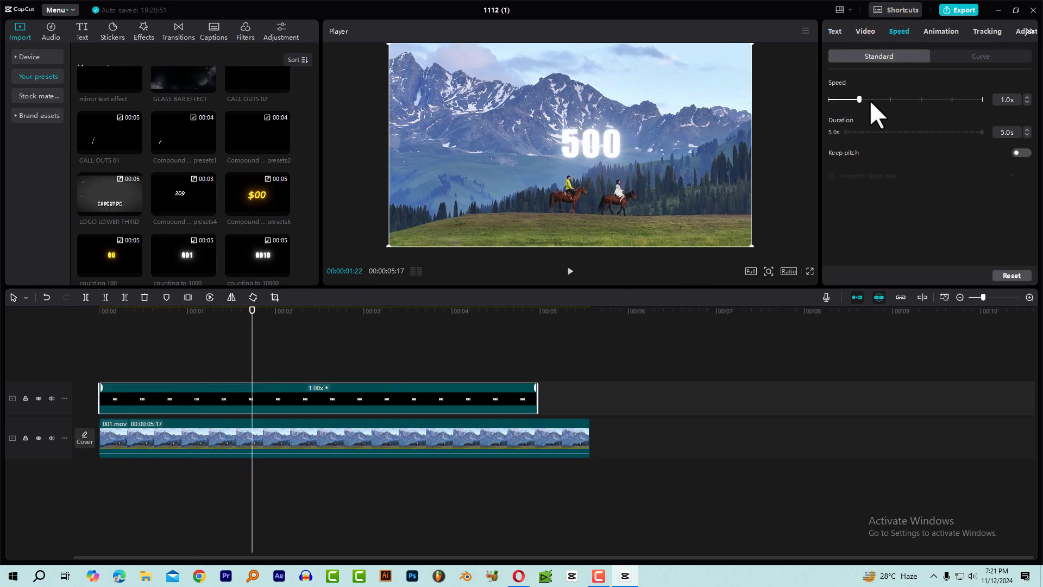
left_click_drag(871, 100, 882, 100)
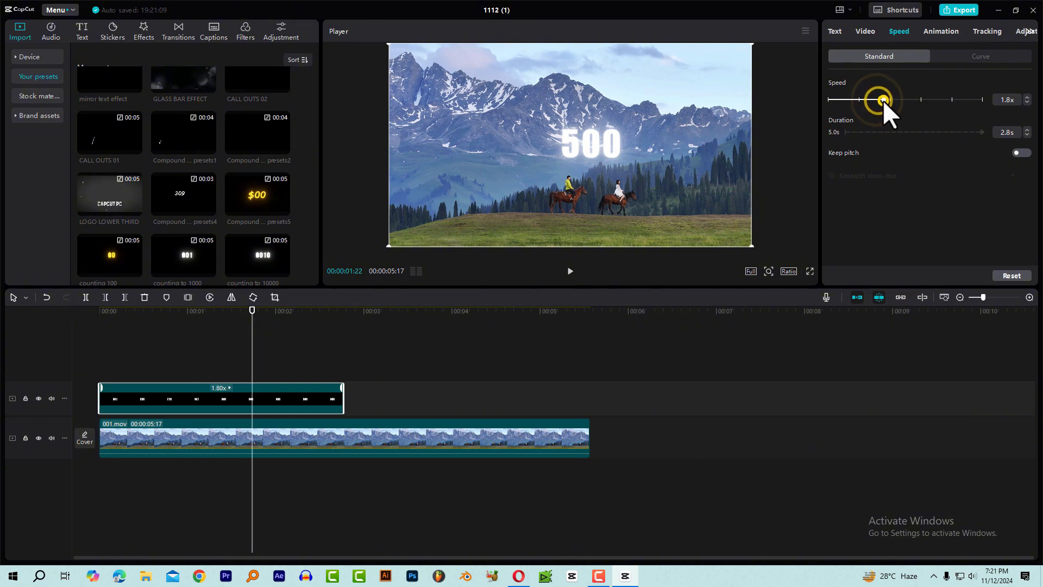
left_click_drag(192, 314, 9, 374)
key("space")
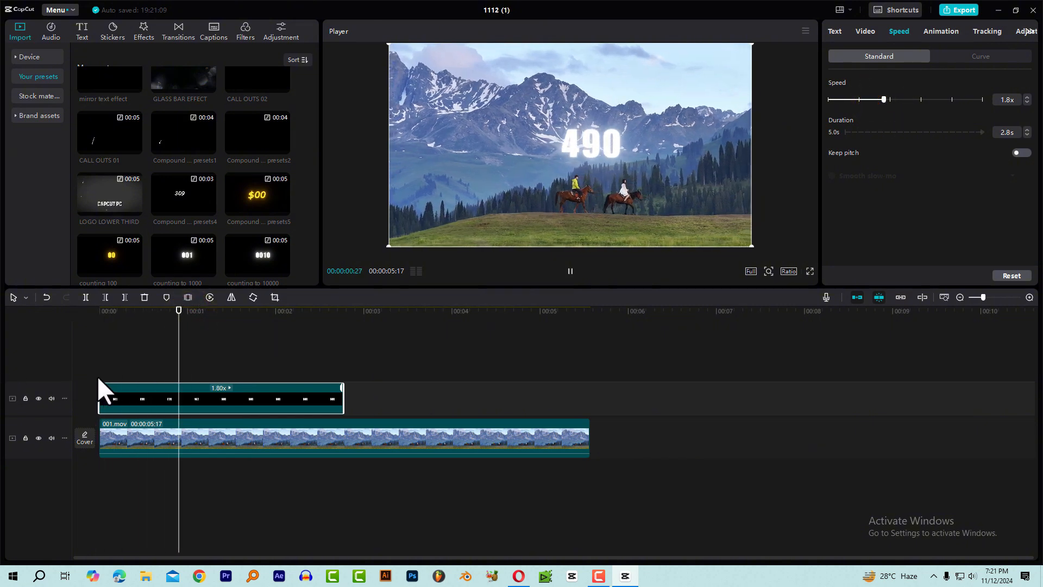
left_click_drag(141, 311, 16, 330)
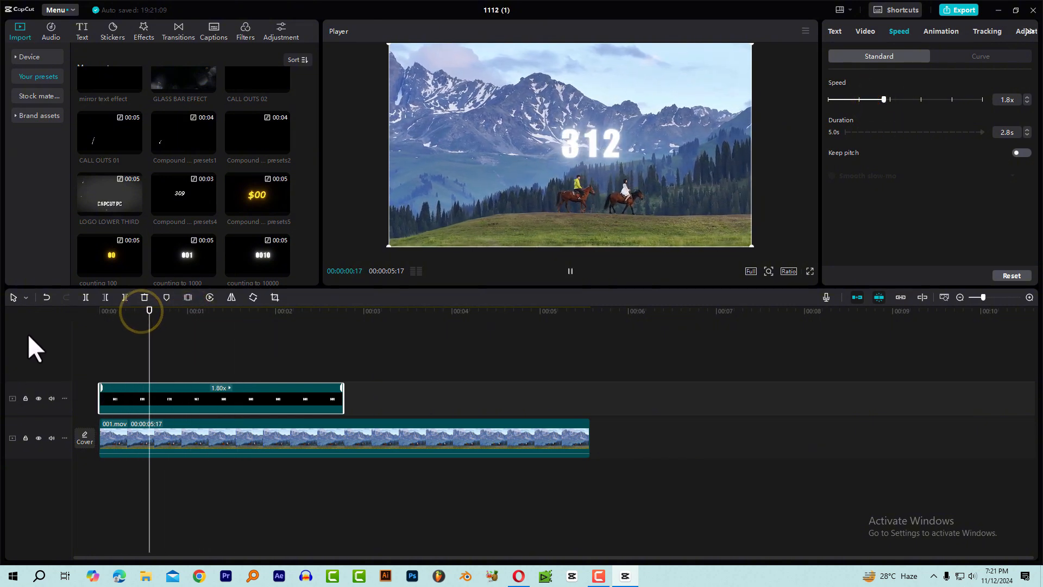
key("space")
key("Home")
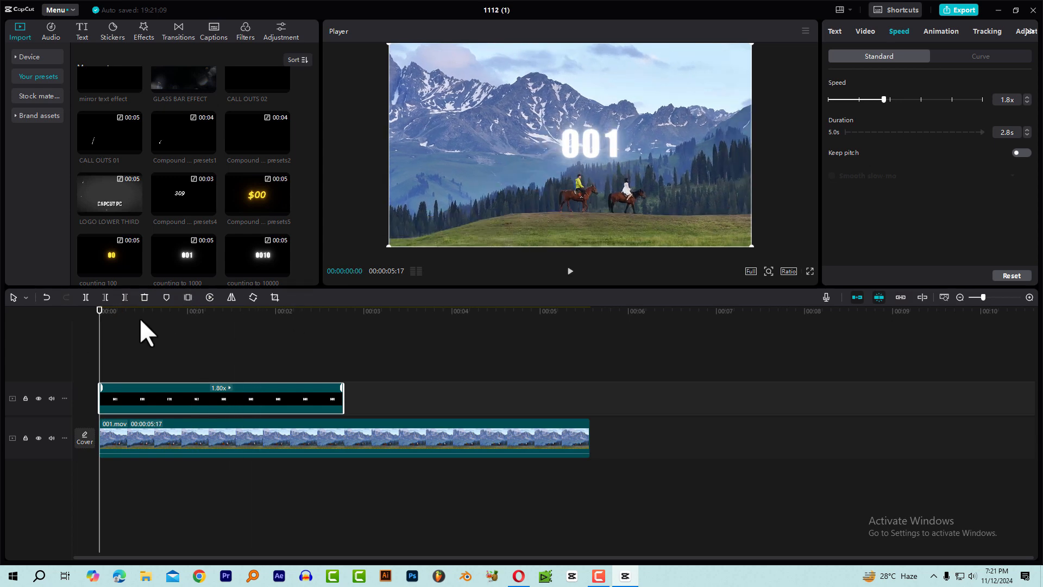
left_click_drag(113, 320, 70, 330)
key("space")
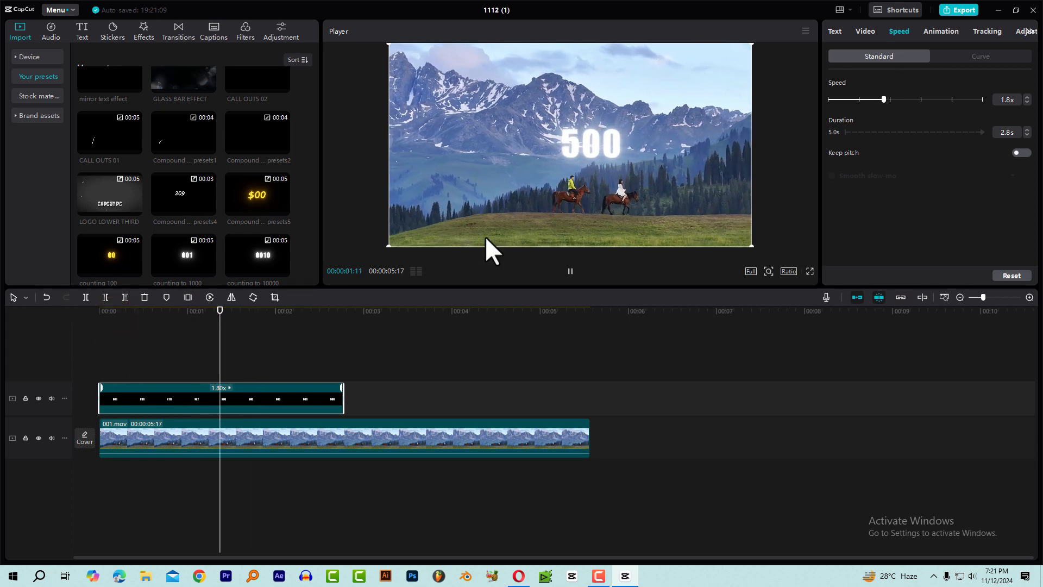
left_click_drag(132, 319, 52, 325)
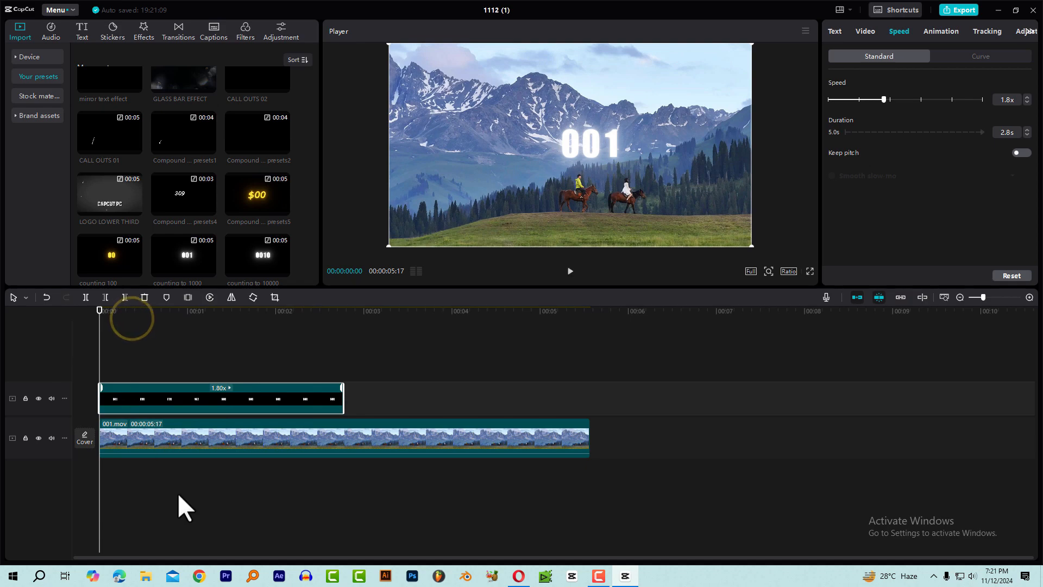
Search the computer for "counting" in Everything and add Digital counting.mp3 to the timeline beneath the video clip.
left_click(253, 576)
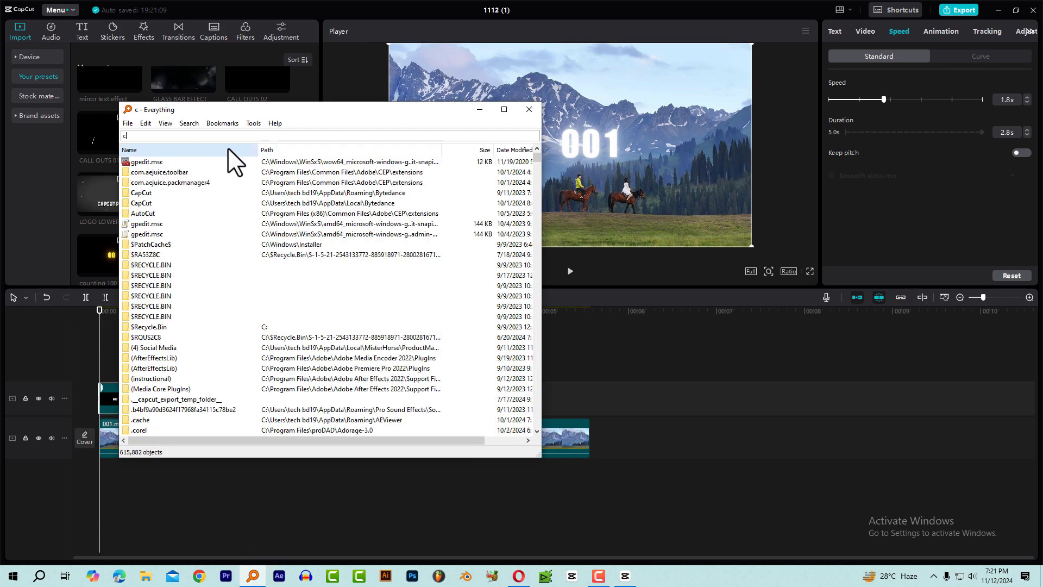
type("counting")
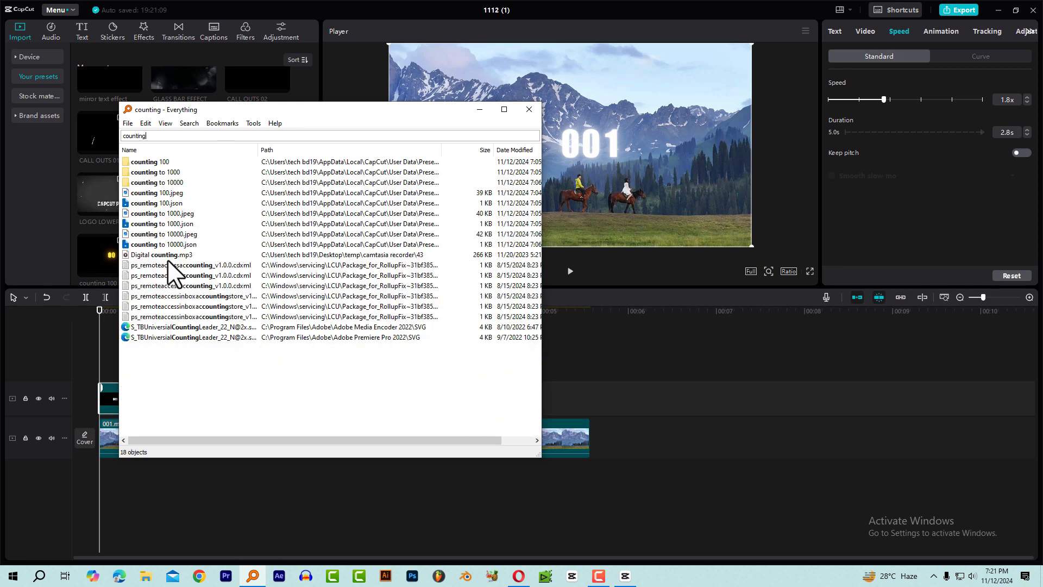
left_click_drag(160, 256, 198, 462)
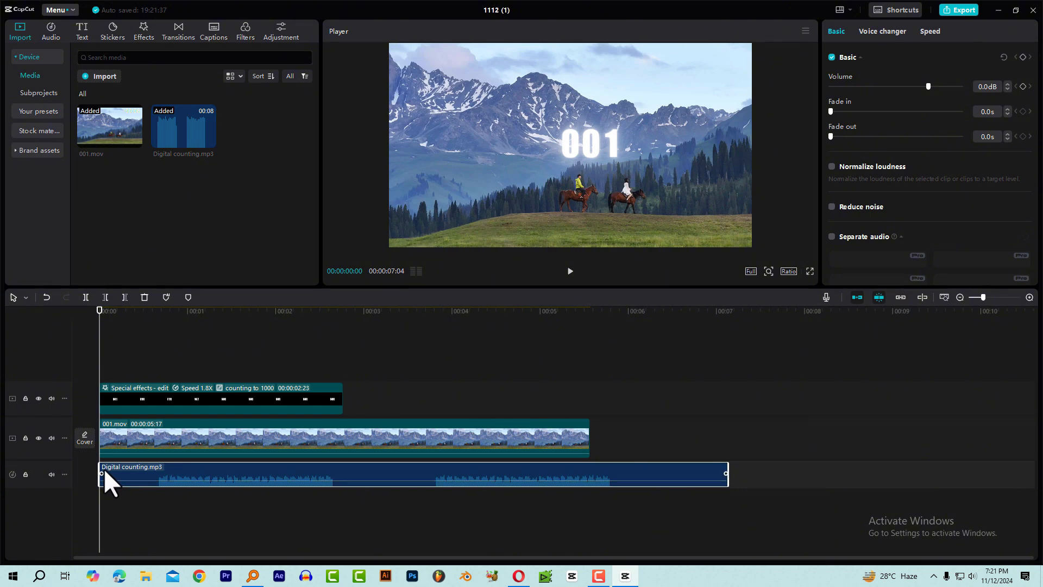
Trim the silent beginning off Digital counting.mp3, start it at 00:00:00:00, and cut its end at 00:00:00:28, where the count reaches 500.
mouse_move(100, 466)
left_mouse_down()
mouse_move(156, 467)
mouse_move(101, 465)
left_mouse_up()
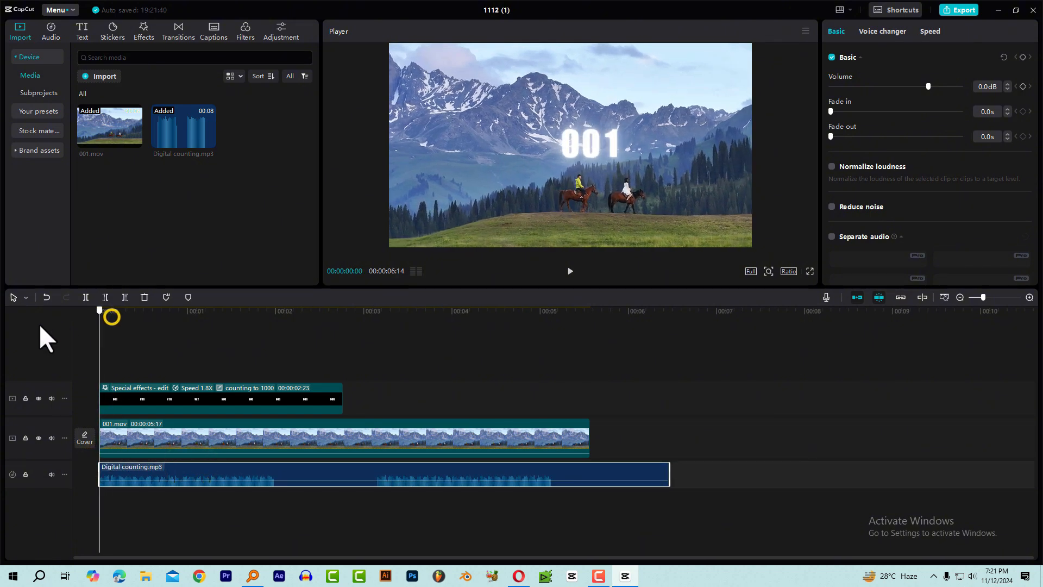
key("space")
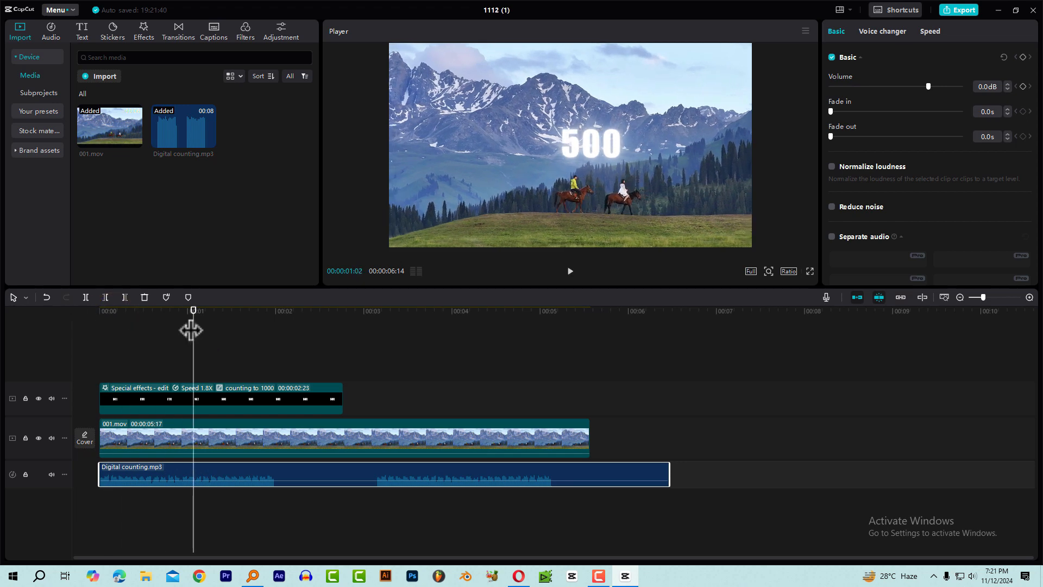
key("Left")
key("Left")
key("Left")
key("Left")
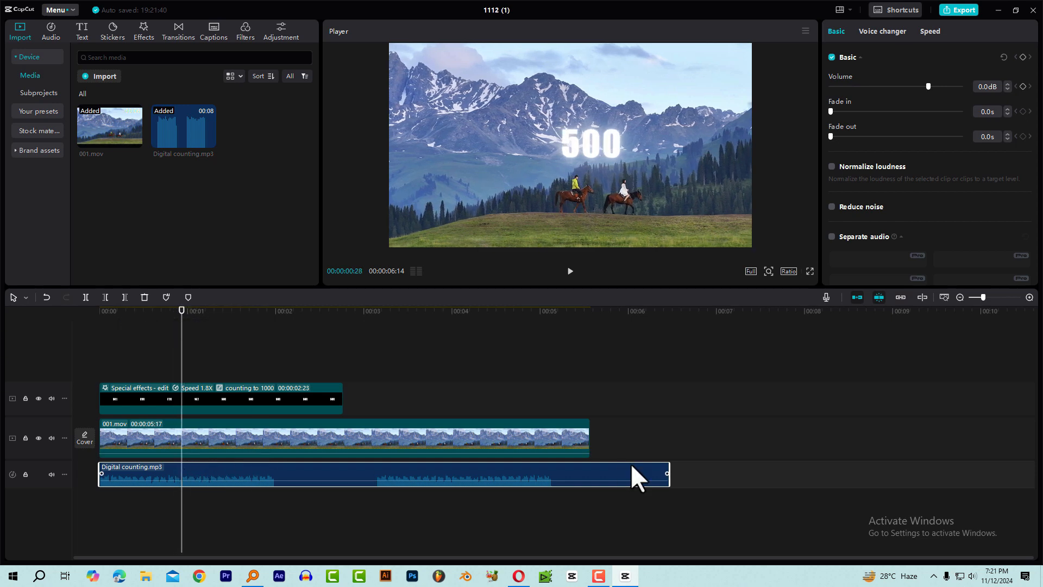
left_click_drag(667, 467, 182, 475)
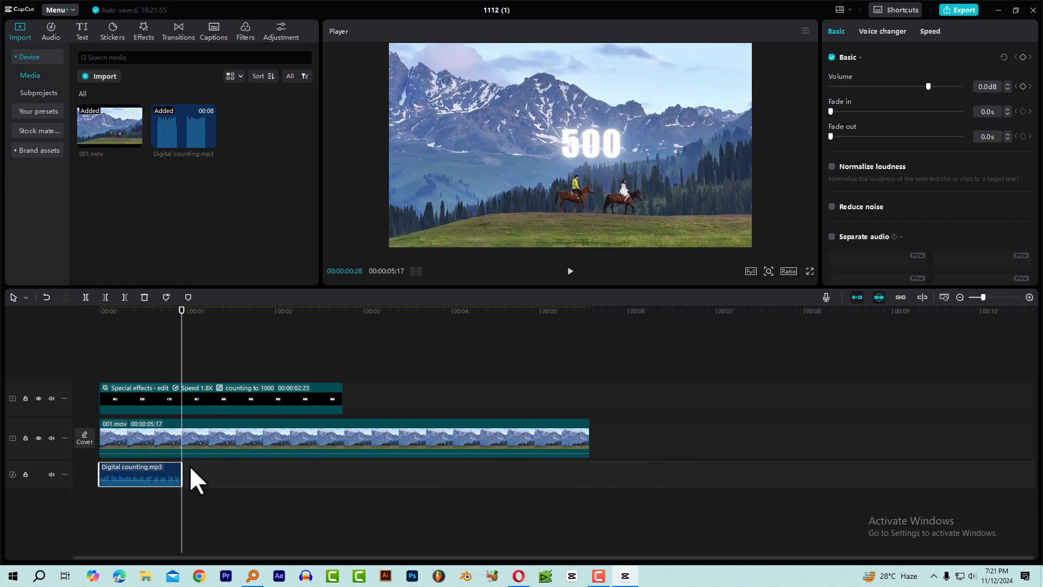
left_click_drag(170, 319, 11, 326)
key("space")
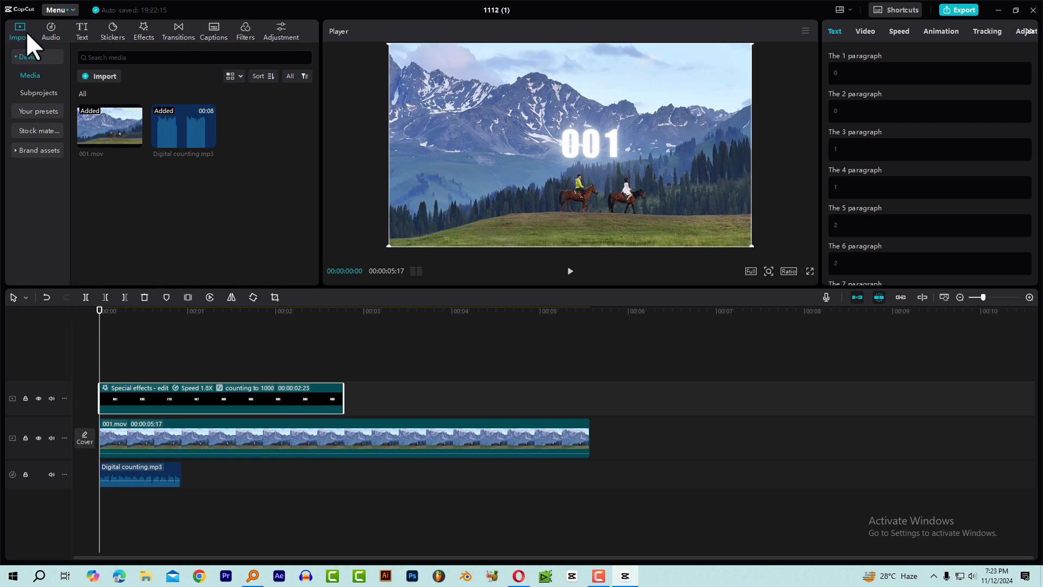
Open the saved presets and browse to the counting presets.
left_click(27, 112)
scroll(217, 216, "down", 3)
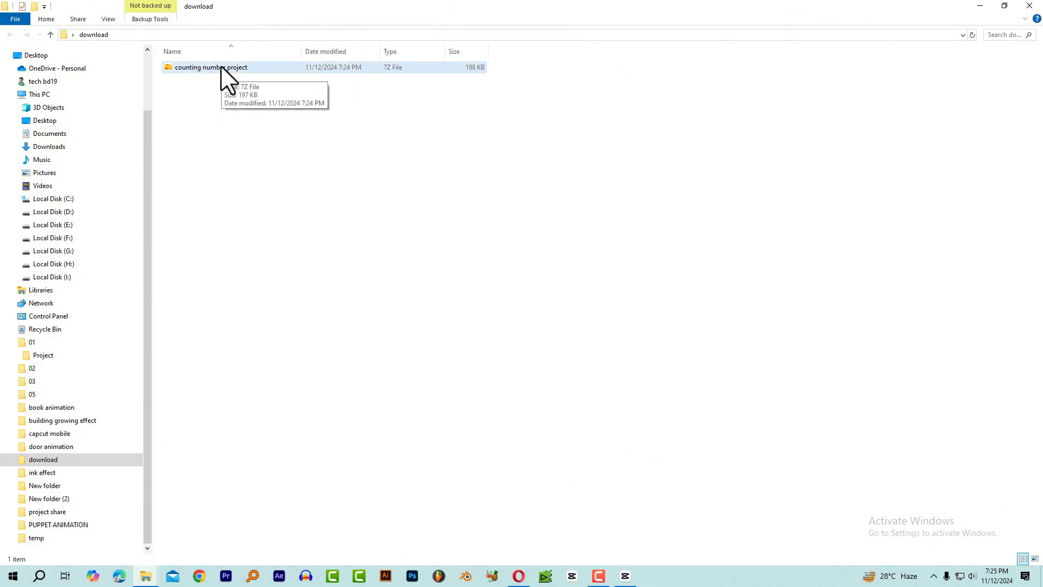
Extract the counting number project 7Z archive into the current download folder with 7-Zip.
left_click(266, 73)
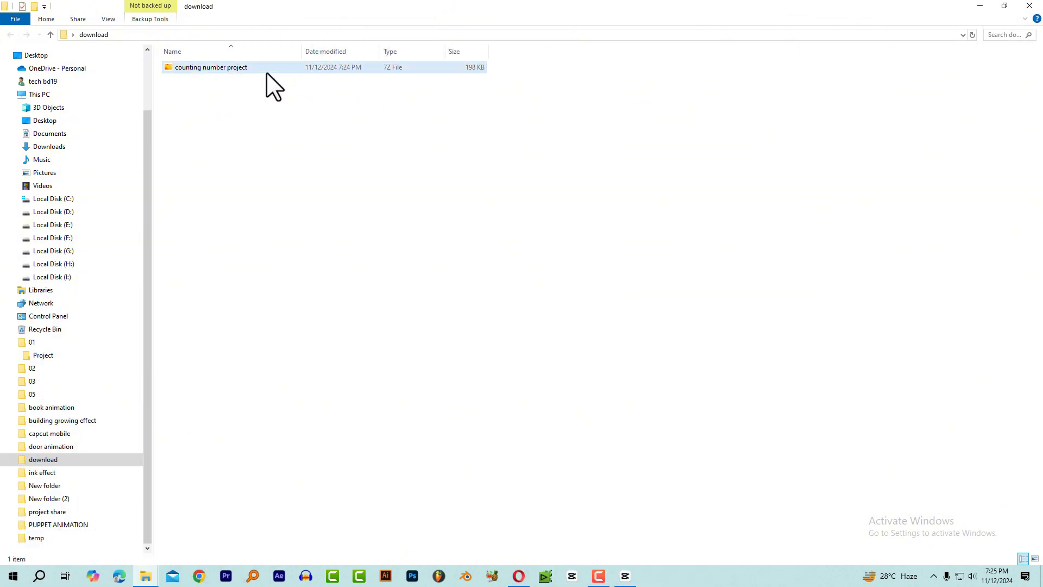
right_click(239, 65)
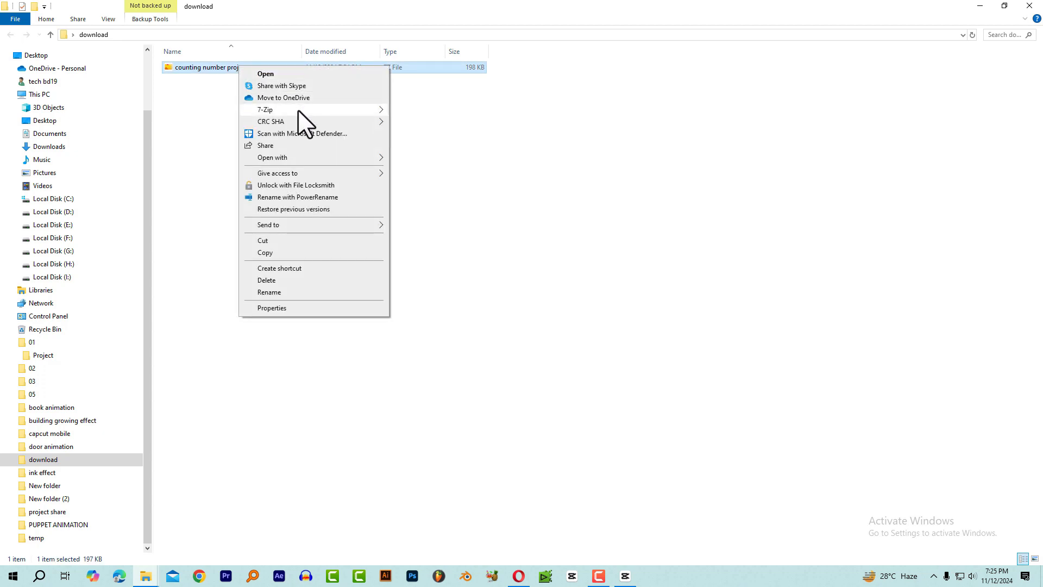
mouse_move(377, 112)
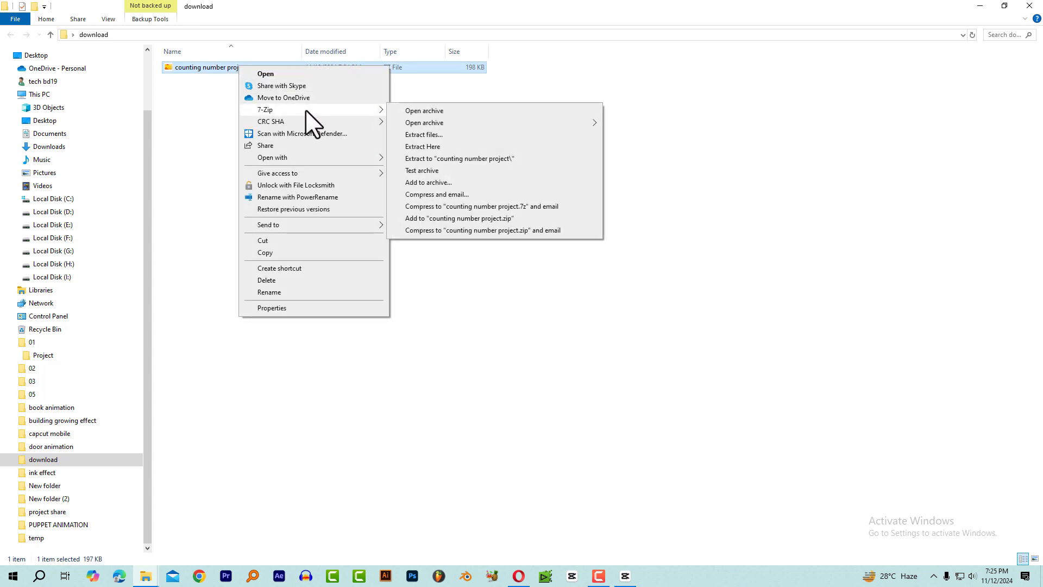
left_click(441, 147)
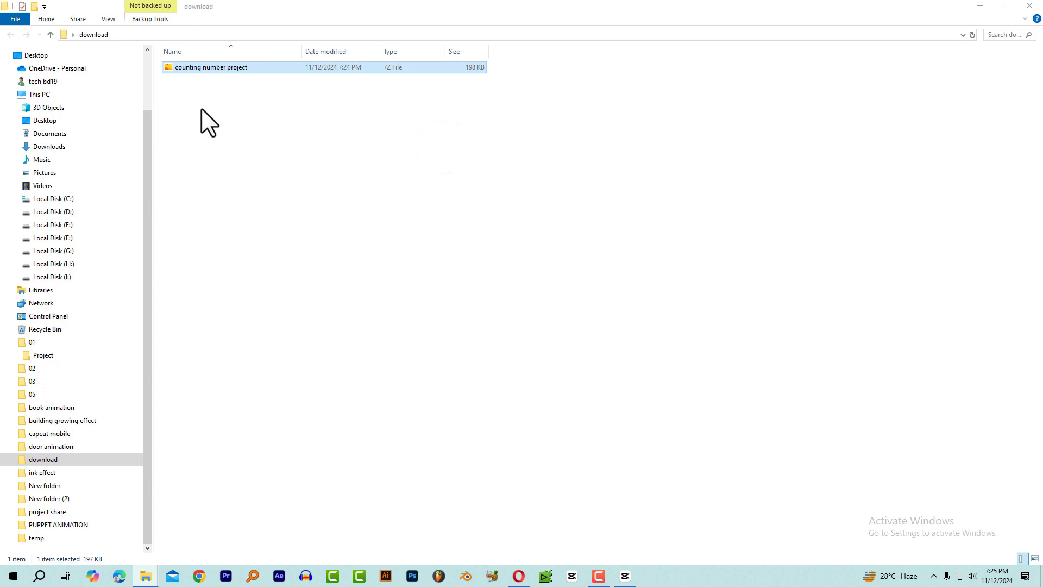
Copy the extracted counting number project folder.
left_click(197, 66)
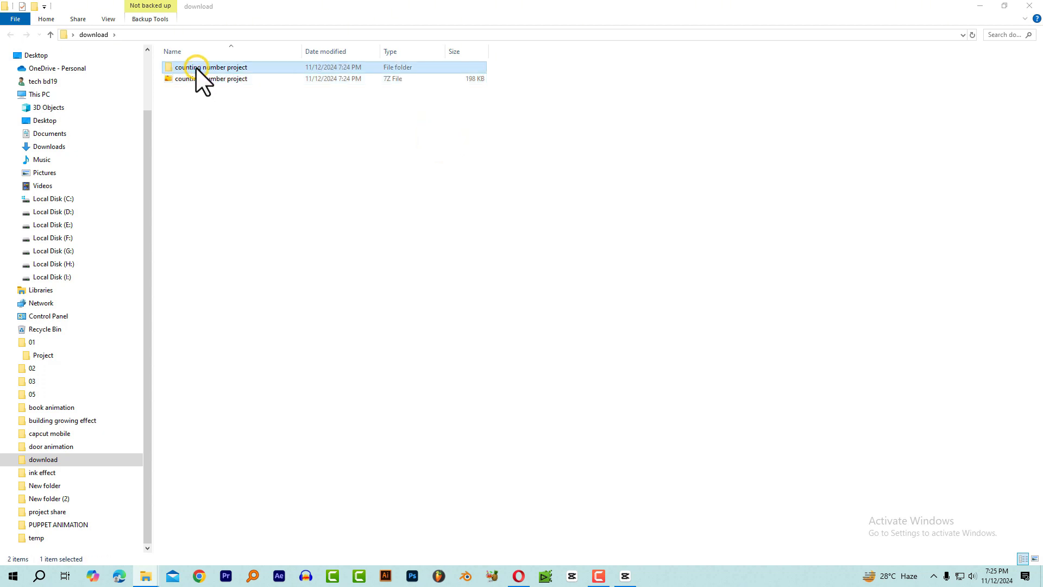
right_click(196, 66)
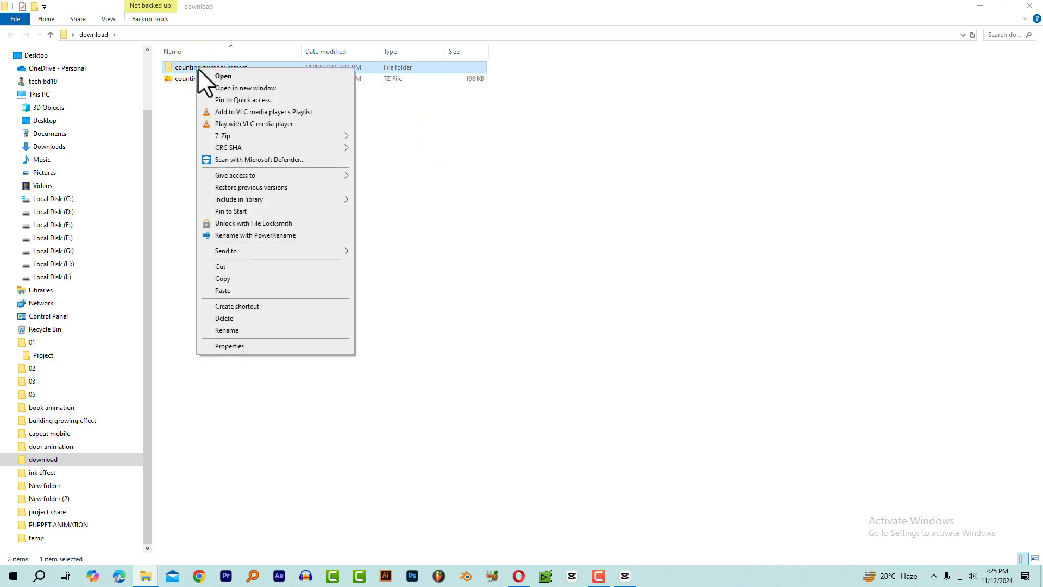
left_click(269, 279)
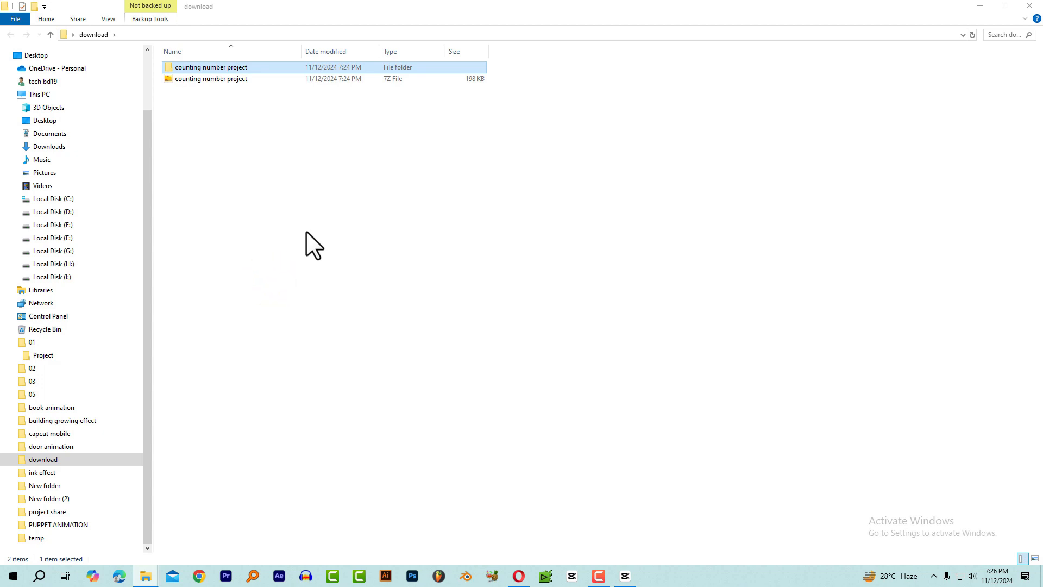
right_click(238, 67)
left_click(277, 277)
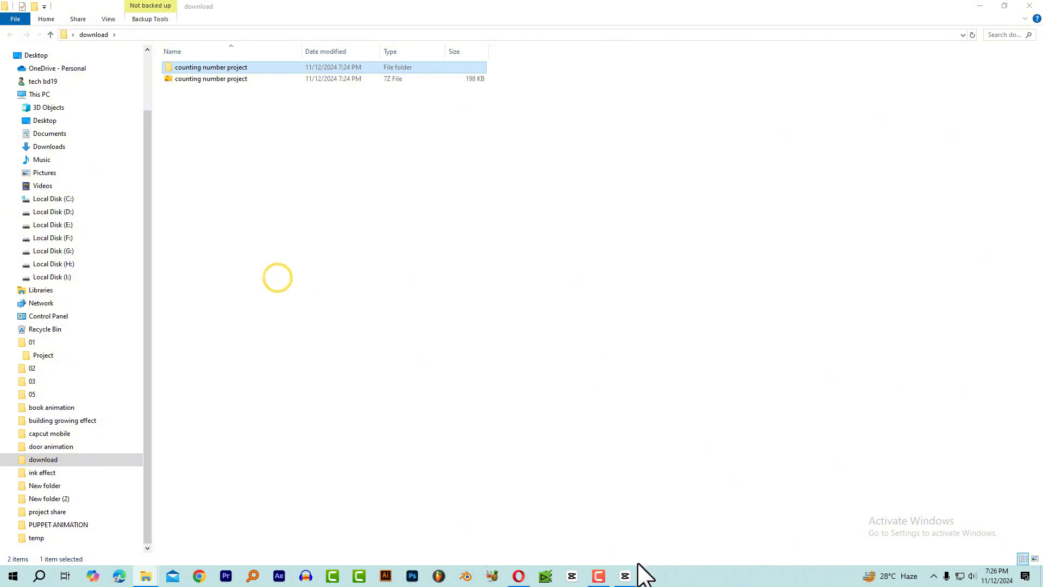
Switch to CapCut and open the project save location, CapCut Drafts, from the draft settings.
left_click(625, 573)
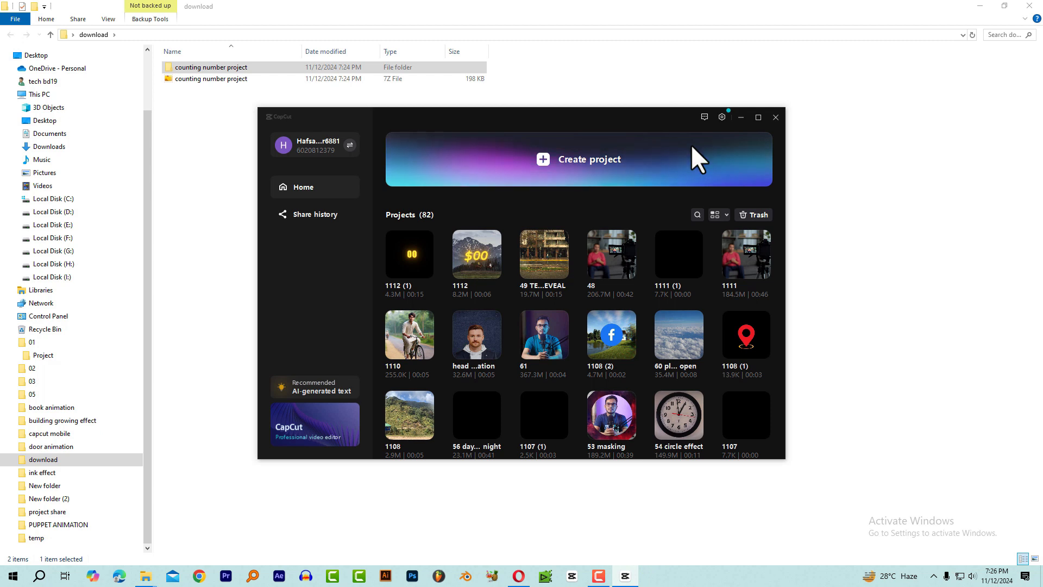
left_click(722, 116)
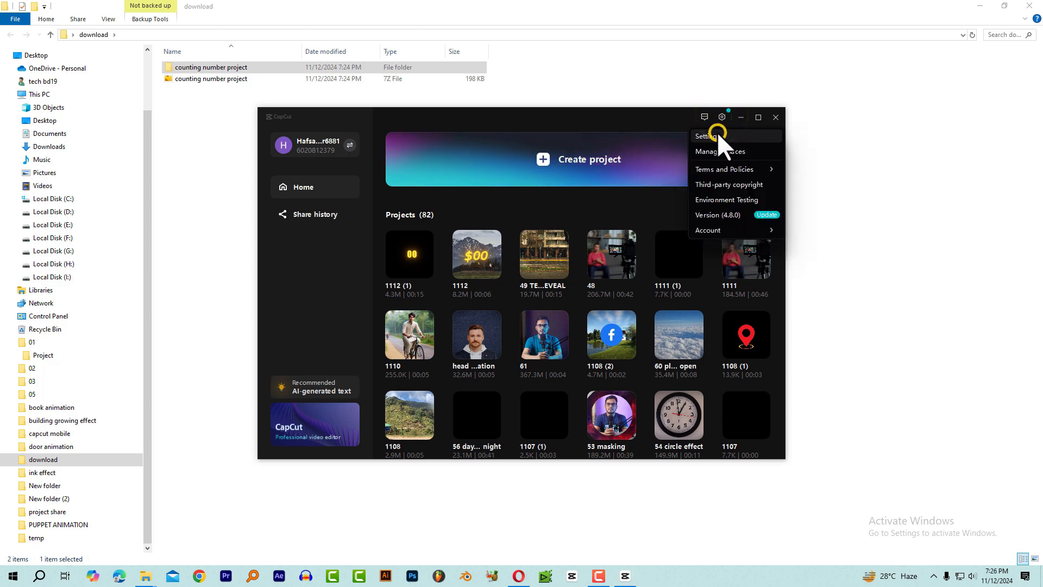
left_click(719, 135)
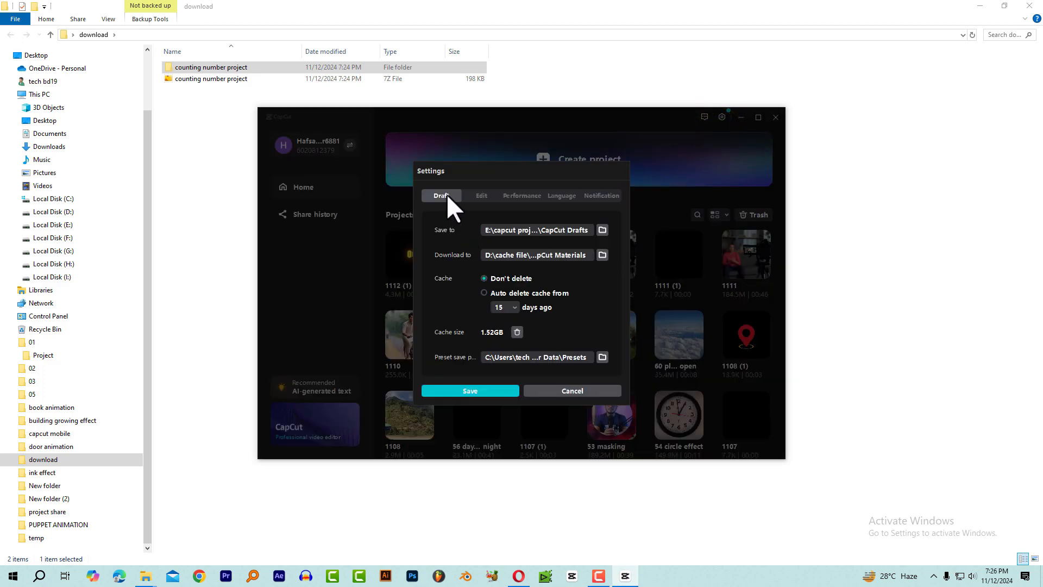
left_click(445, 195)
left_click(602, 229)
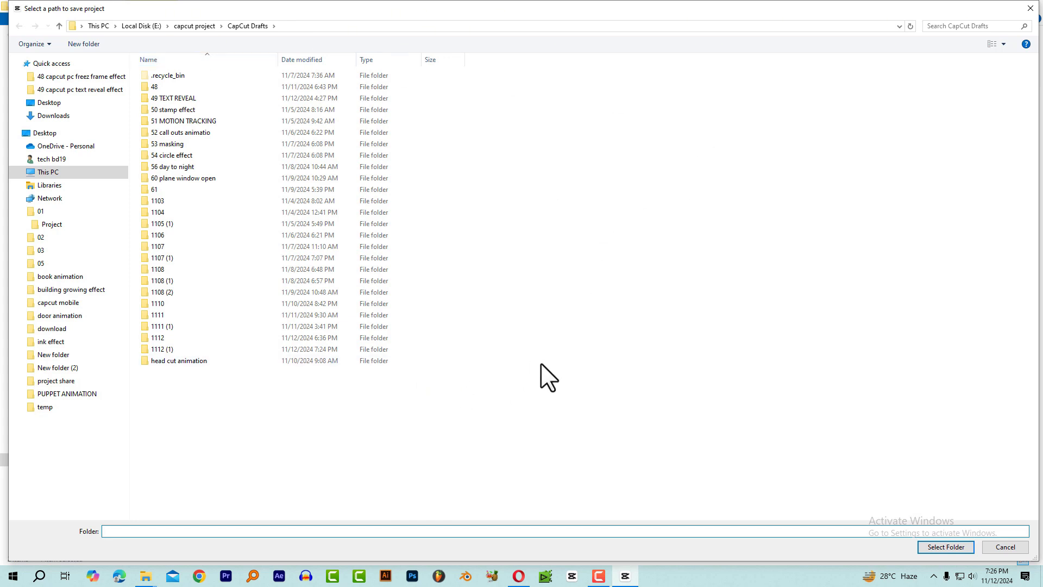
Paste the counting number project folder into CapCut Drafts, cancel the folder and settings dialogs, and close CapCut.
right_click(522, 363)
left_click(548, 423)
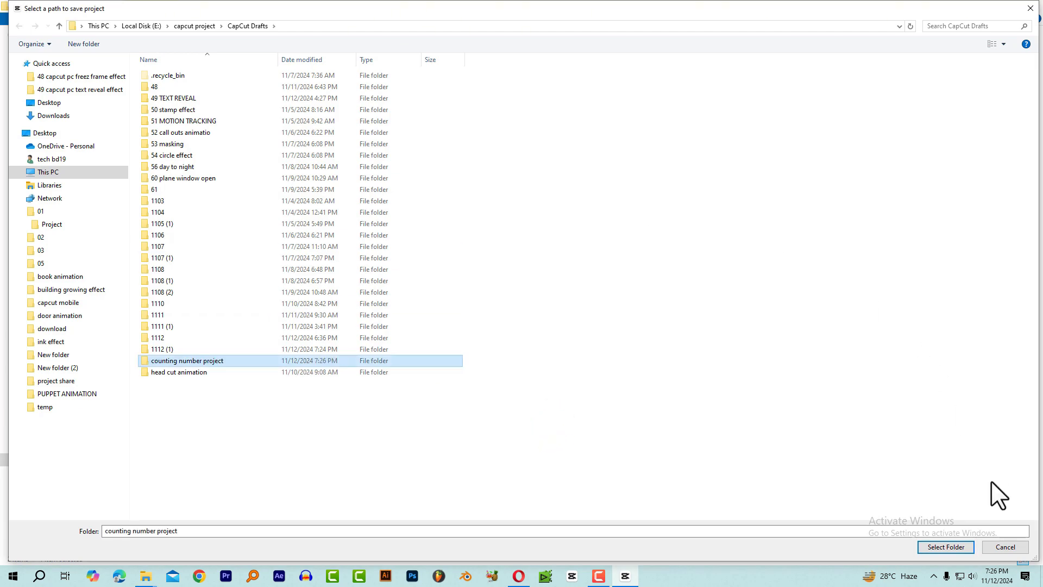
left_click(995, 546)
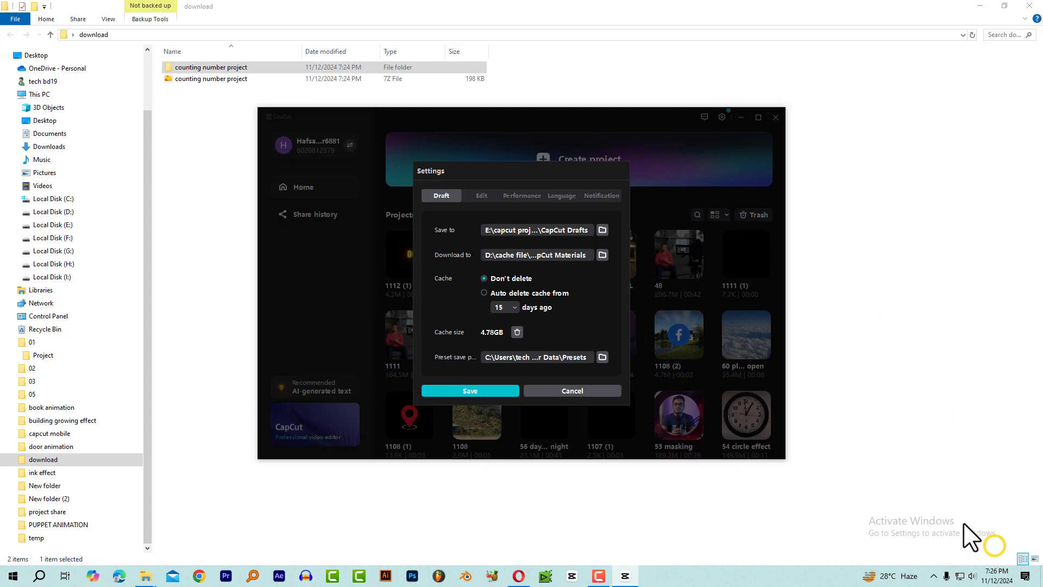
left_click(594, 394)
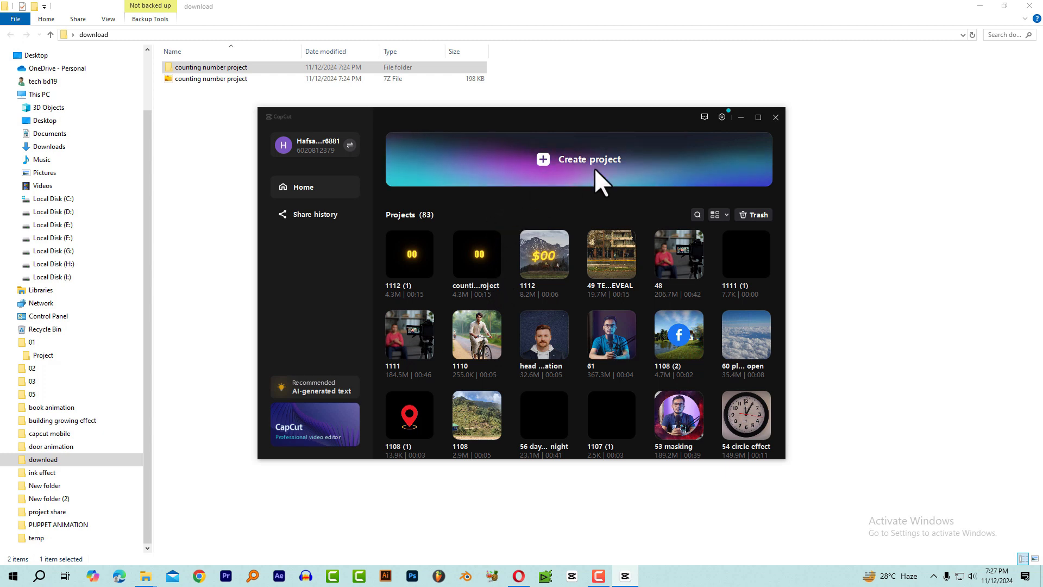
left_click(775, 114)
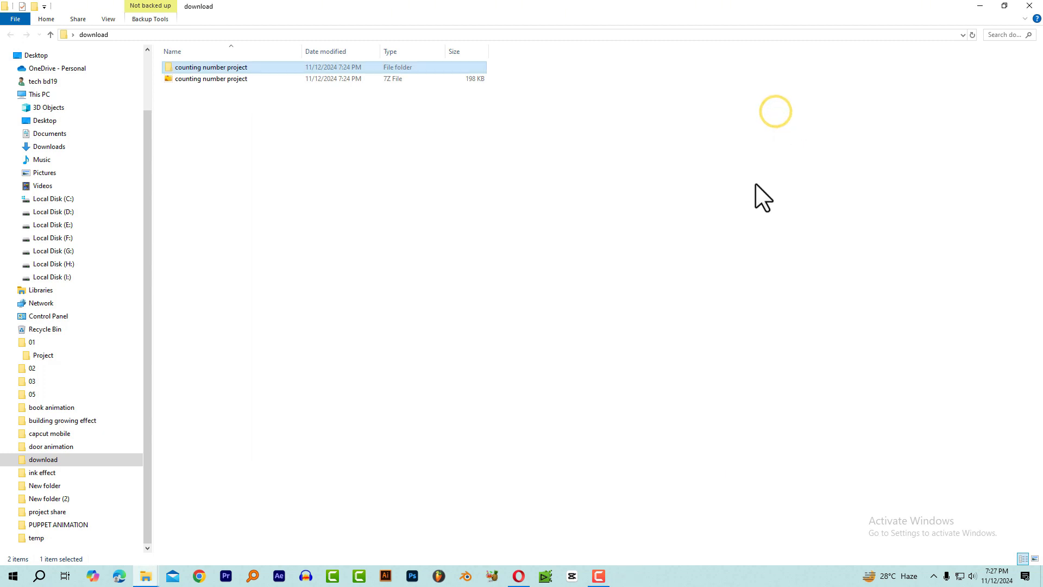
Relaunch CapCut and open the counting number project from the project list.
left_click(572, 575)
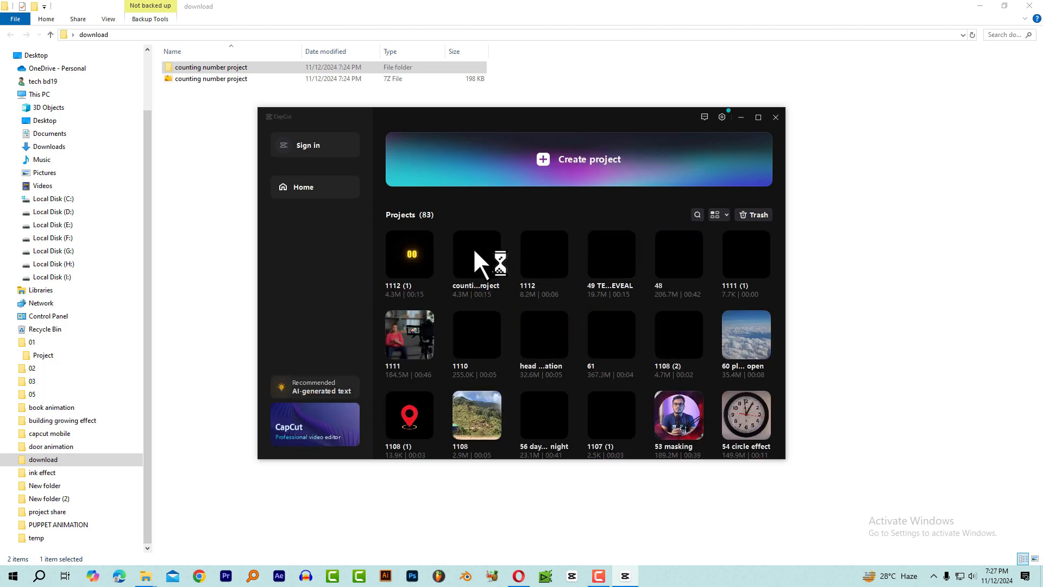
left_click(479, 249)
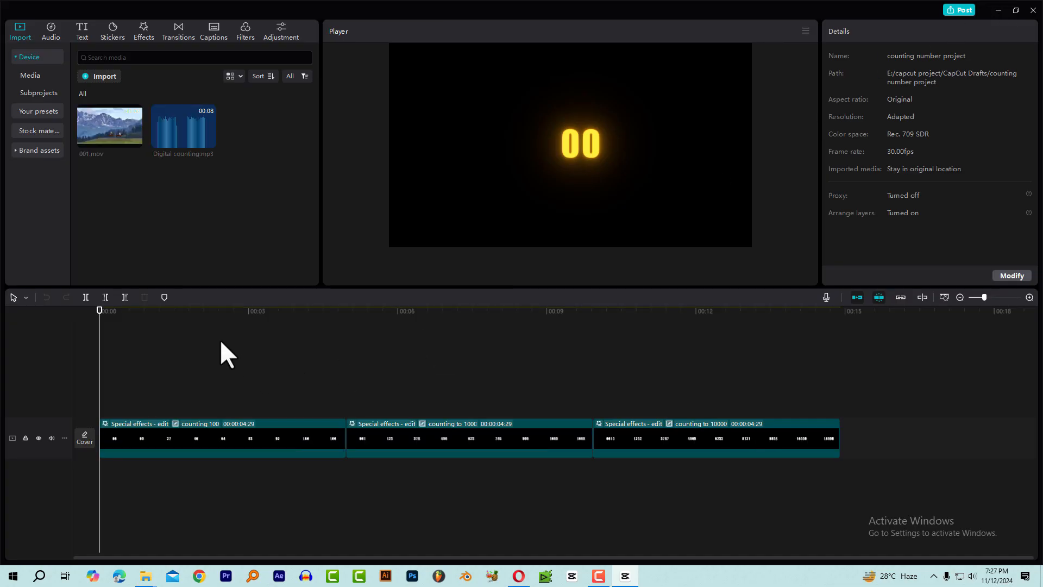
left_click_drag(216, 317, 439, 352)
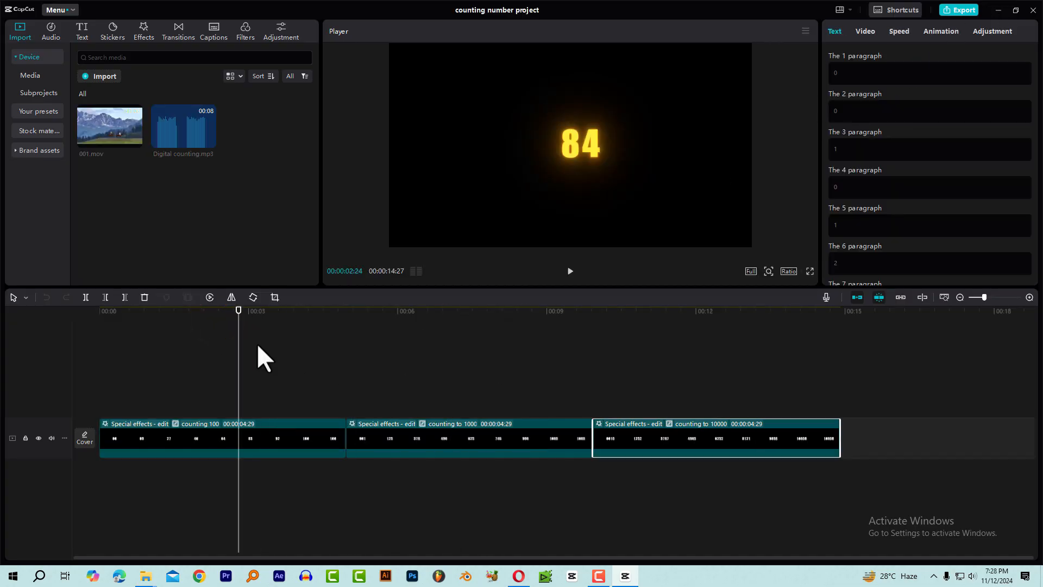
Look through the counting 100, counting to 1000 and counting to 10000 clips on the timeline.
left_click(289, 432)
left_click(425, 432)
left_click(669, 432)
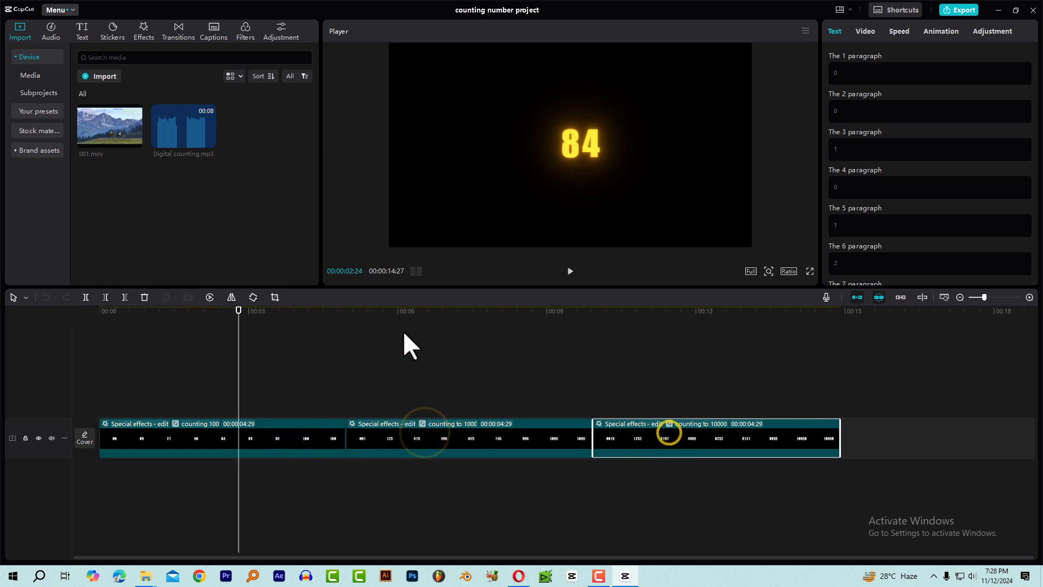
left_click(237, 312)
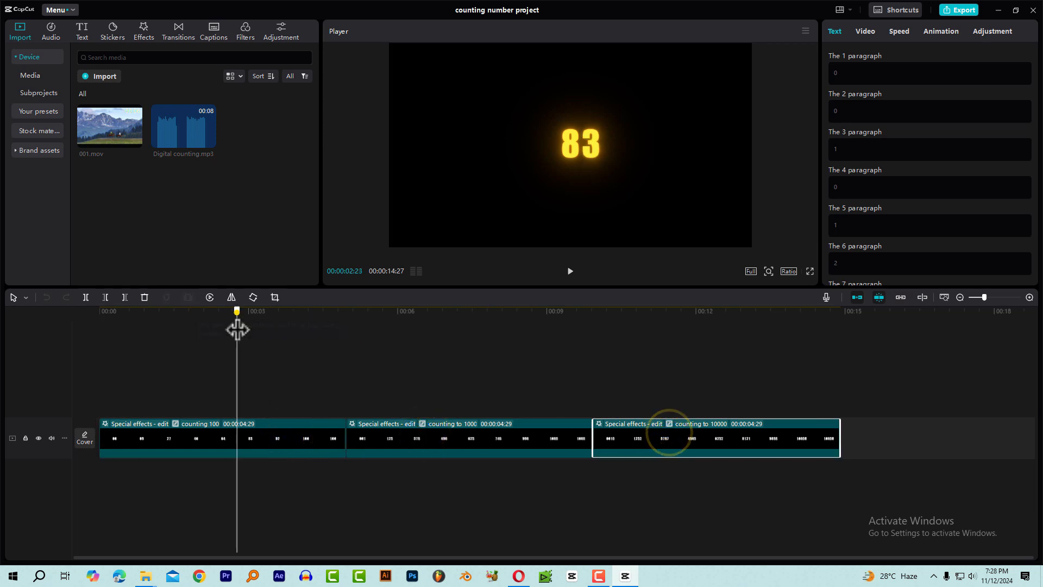
Save the counting 100 compound clip as a preset and locate it among the saved presets.
left_click(252, 436)
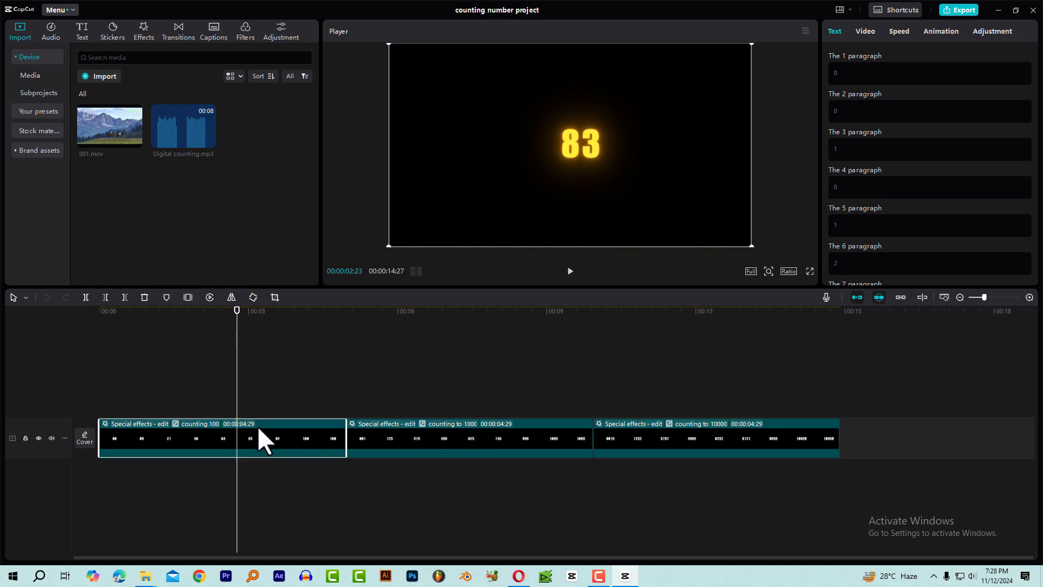
right_click(261, 433)
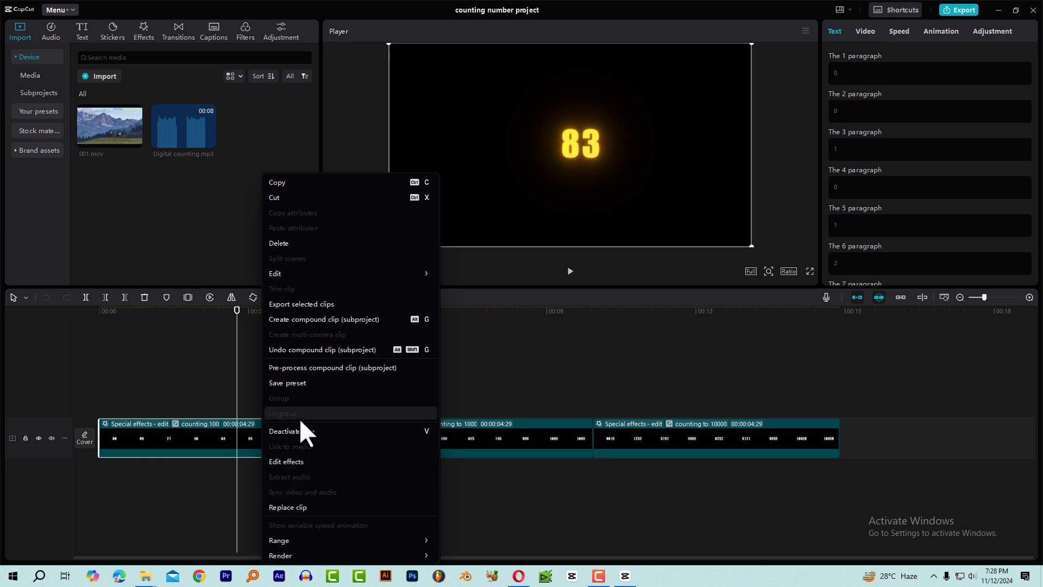
left_click(302, 383)
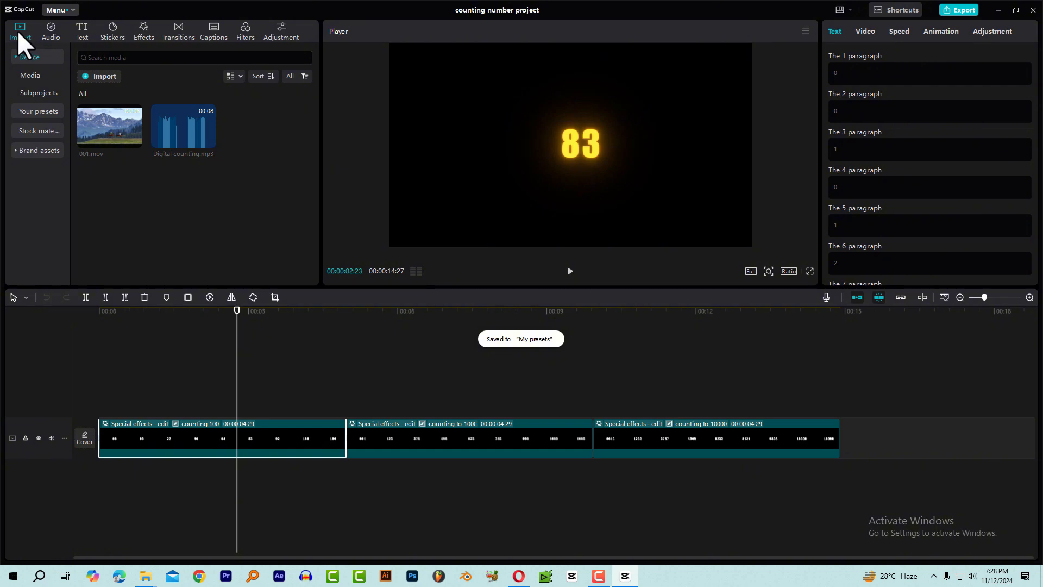
left_click(41, 114)
scroll(266, 234, "down", 5)
scroll(264, 226, "down", 2)
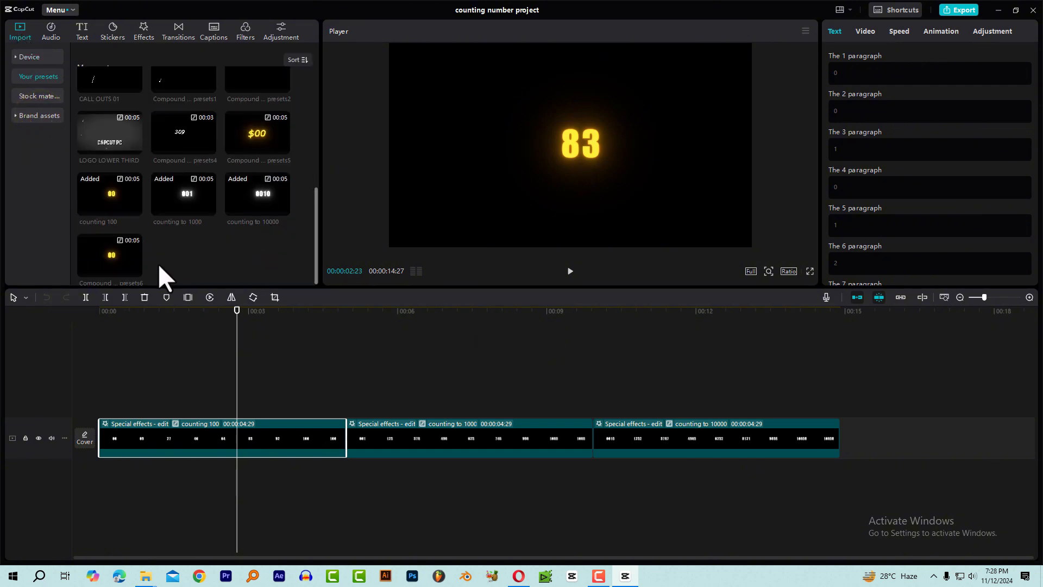